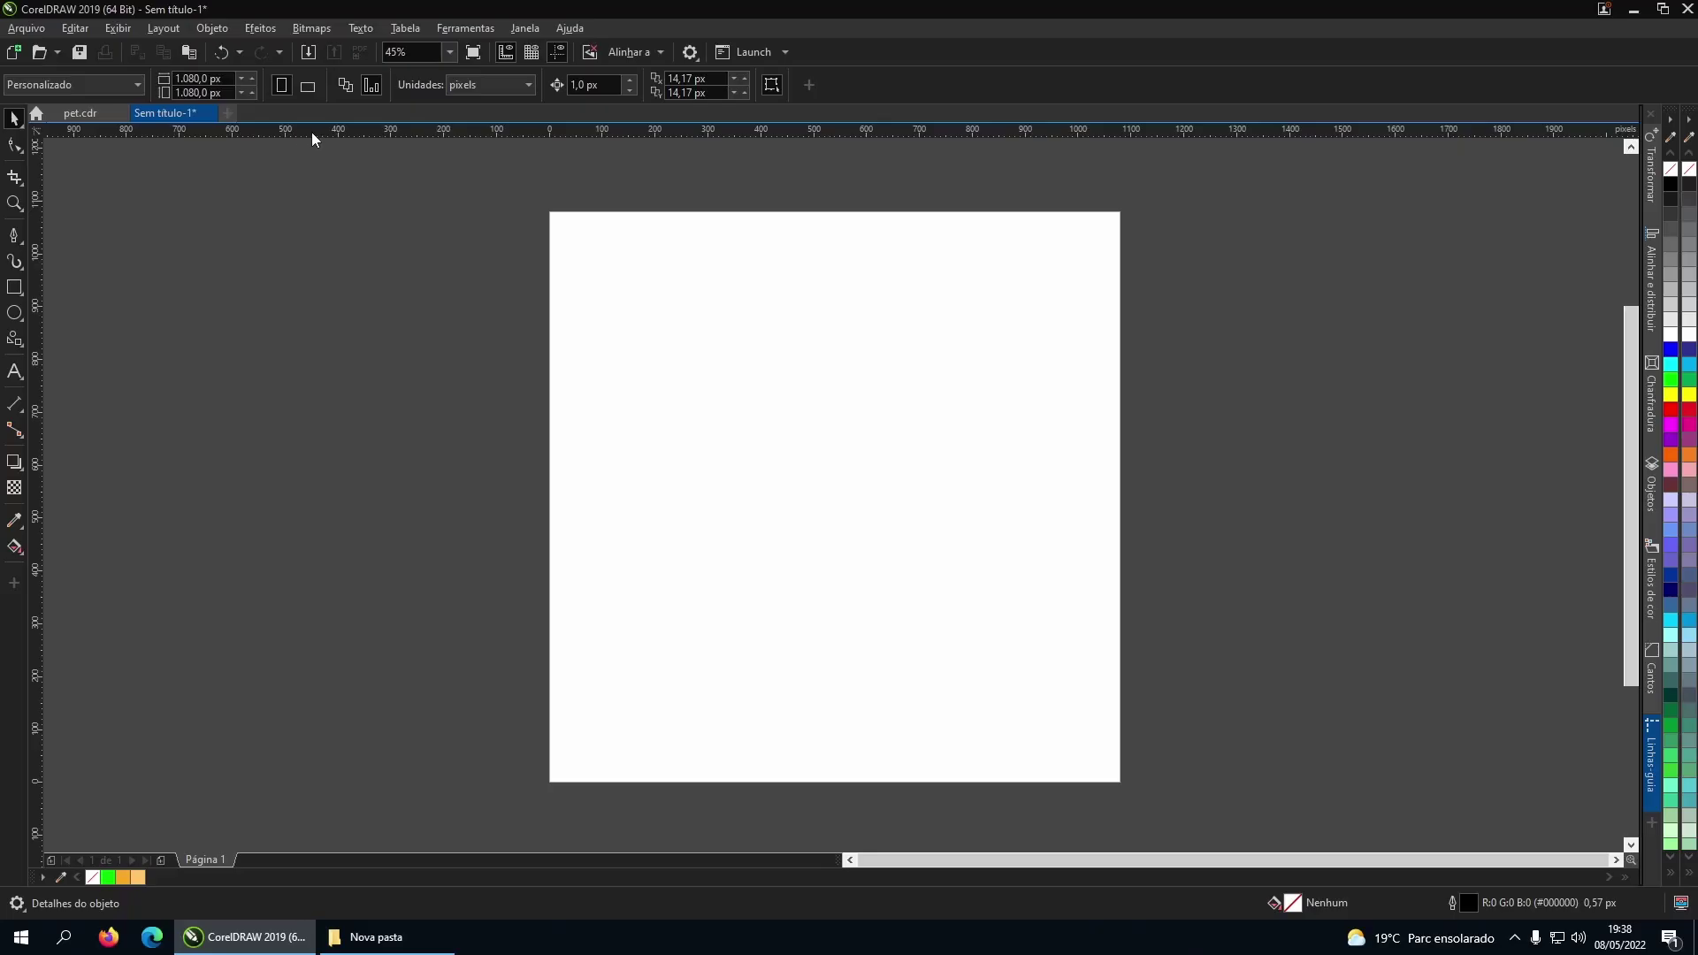
pyautogui.doubleClick(312, 131)
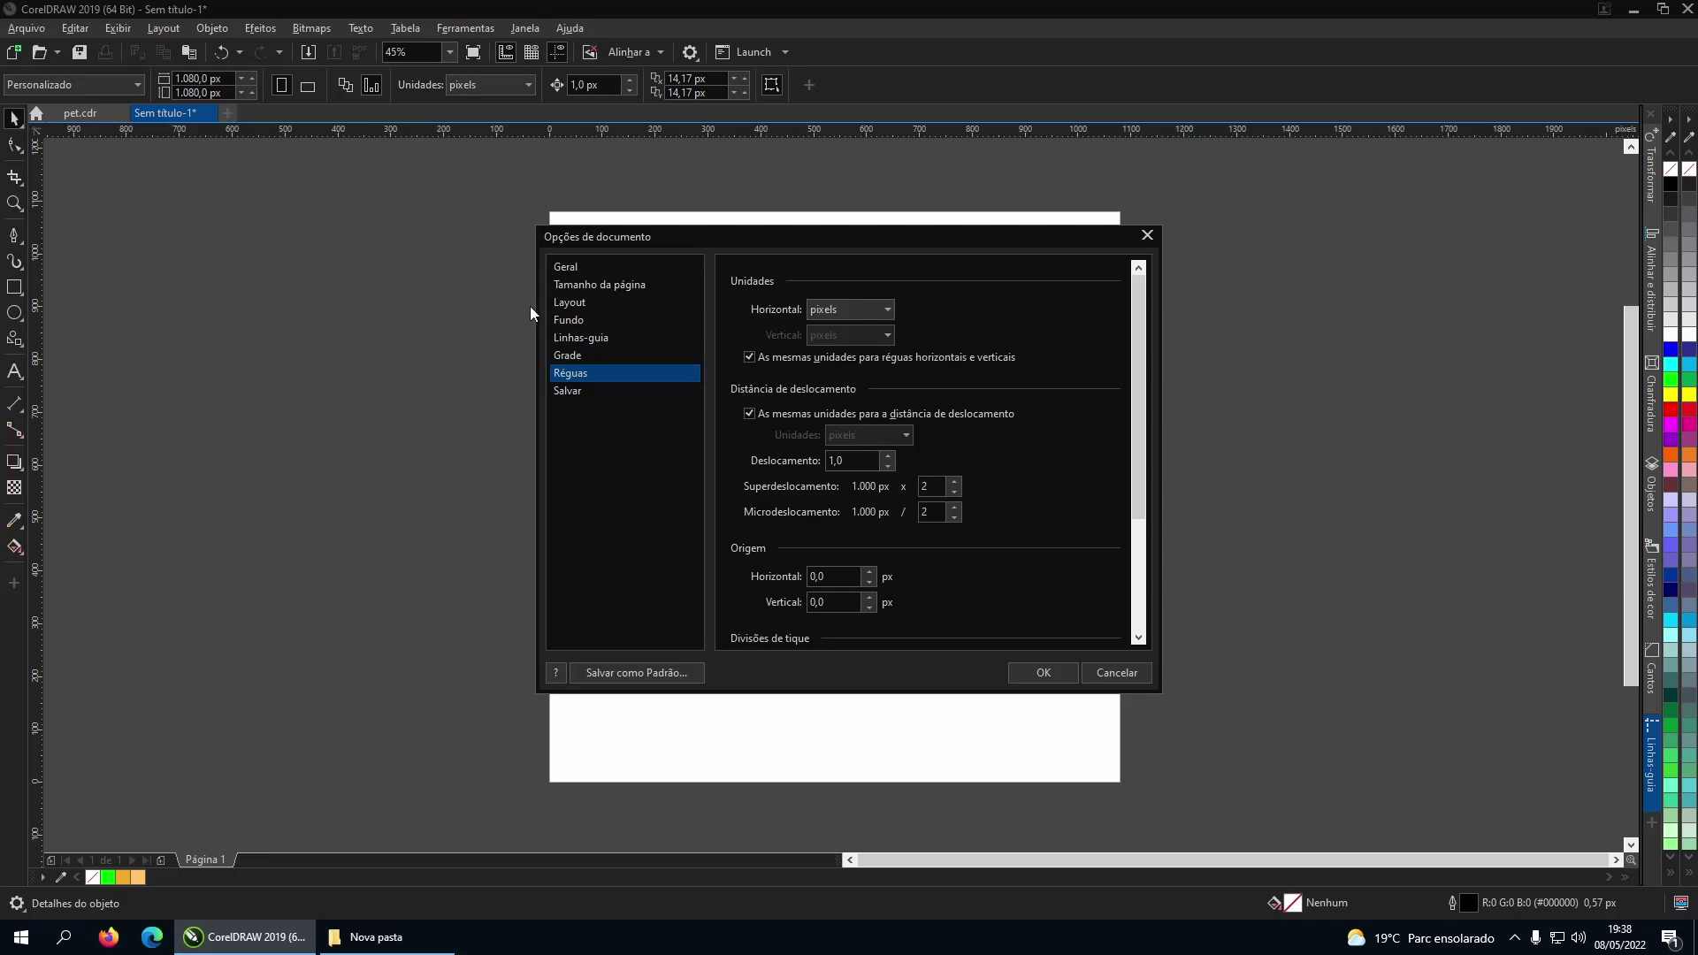
pyautogui.click(580, 337)
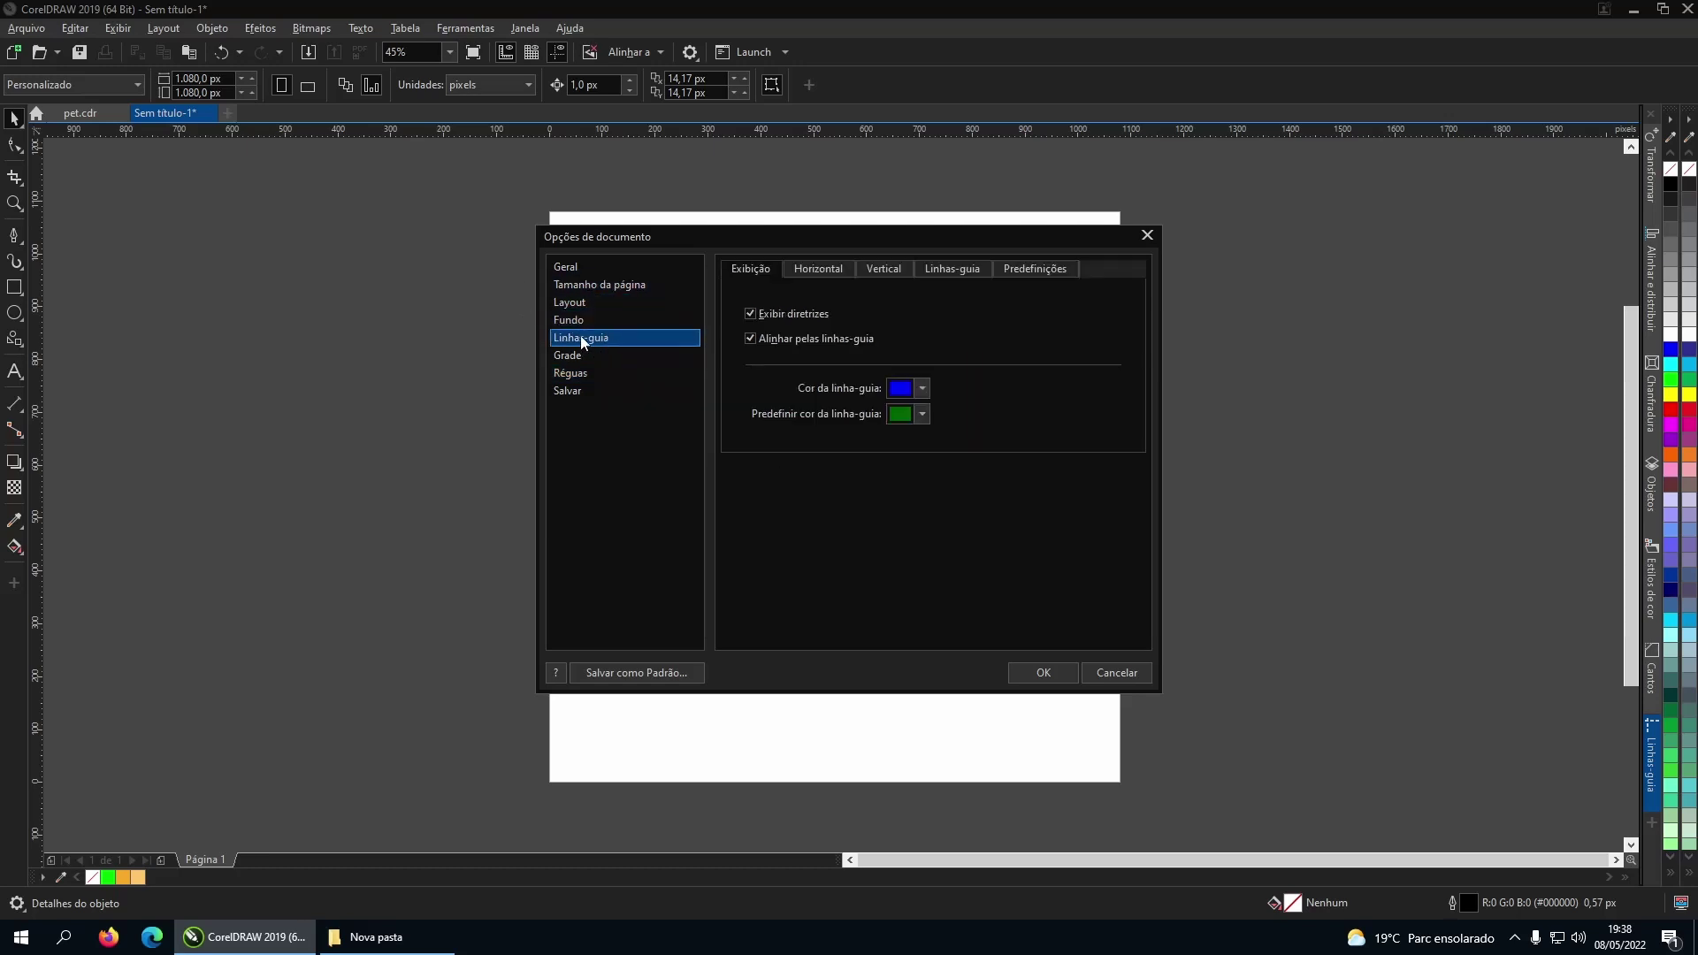
pyautogui.click(1017, 272)
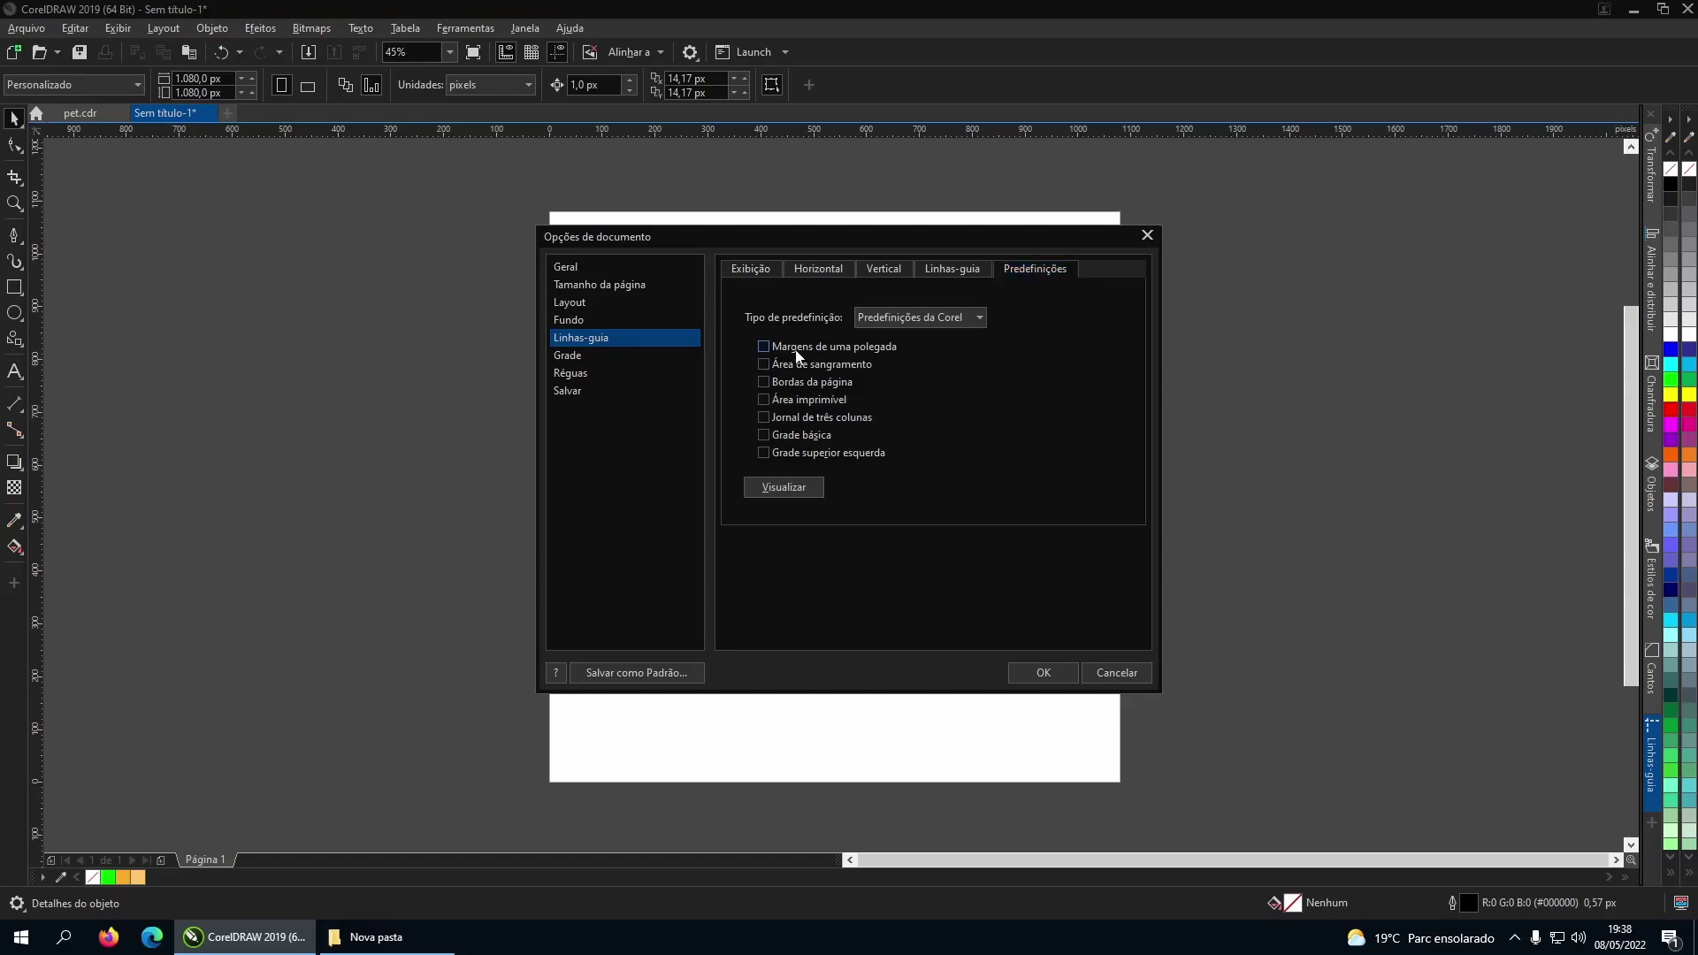
pyautogui.click(796, 355)
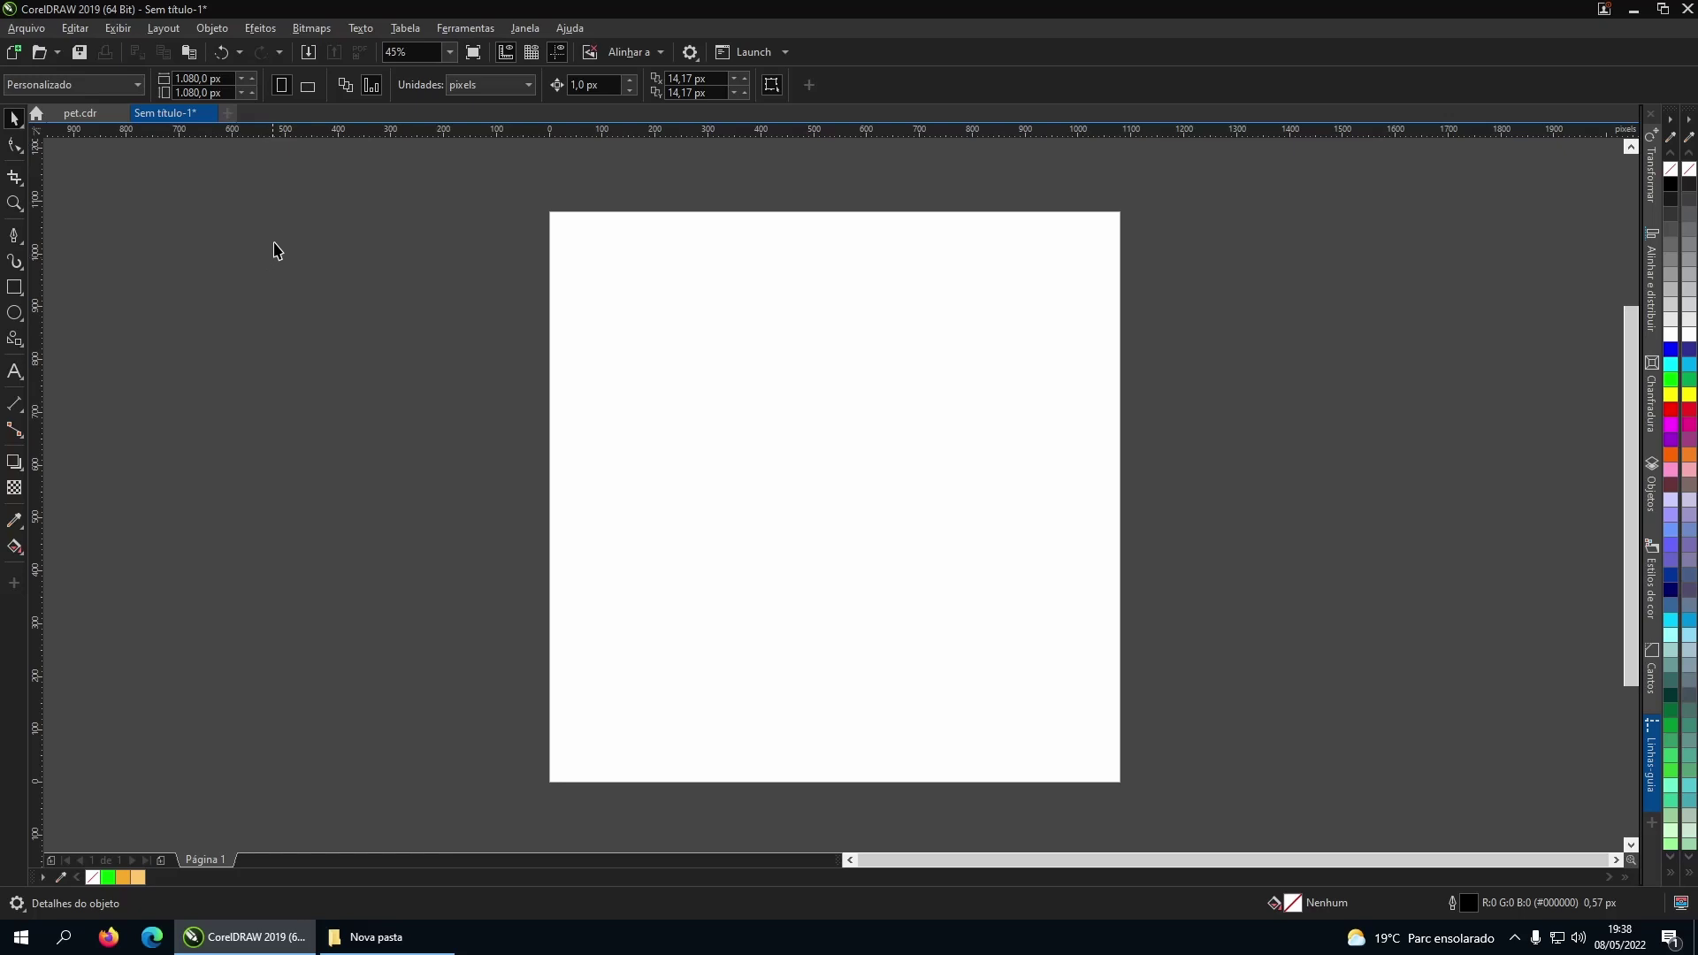
# Enable the preset one-inch margin guidelines (Margens de uma polegada) in the document options.
pyautogui.doubleClick(312, 133)
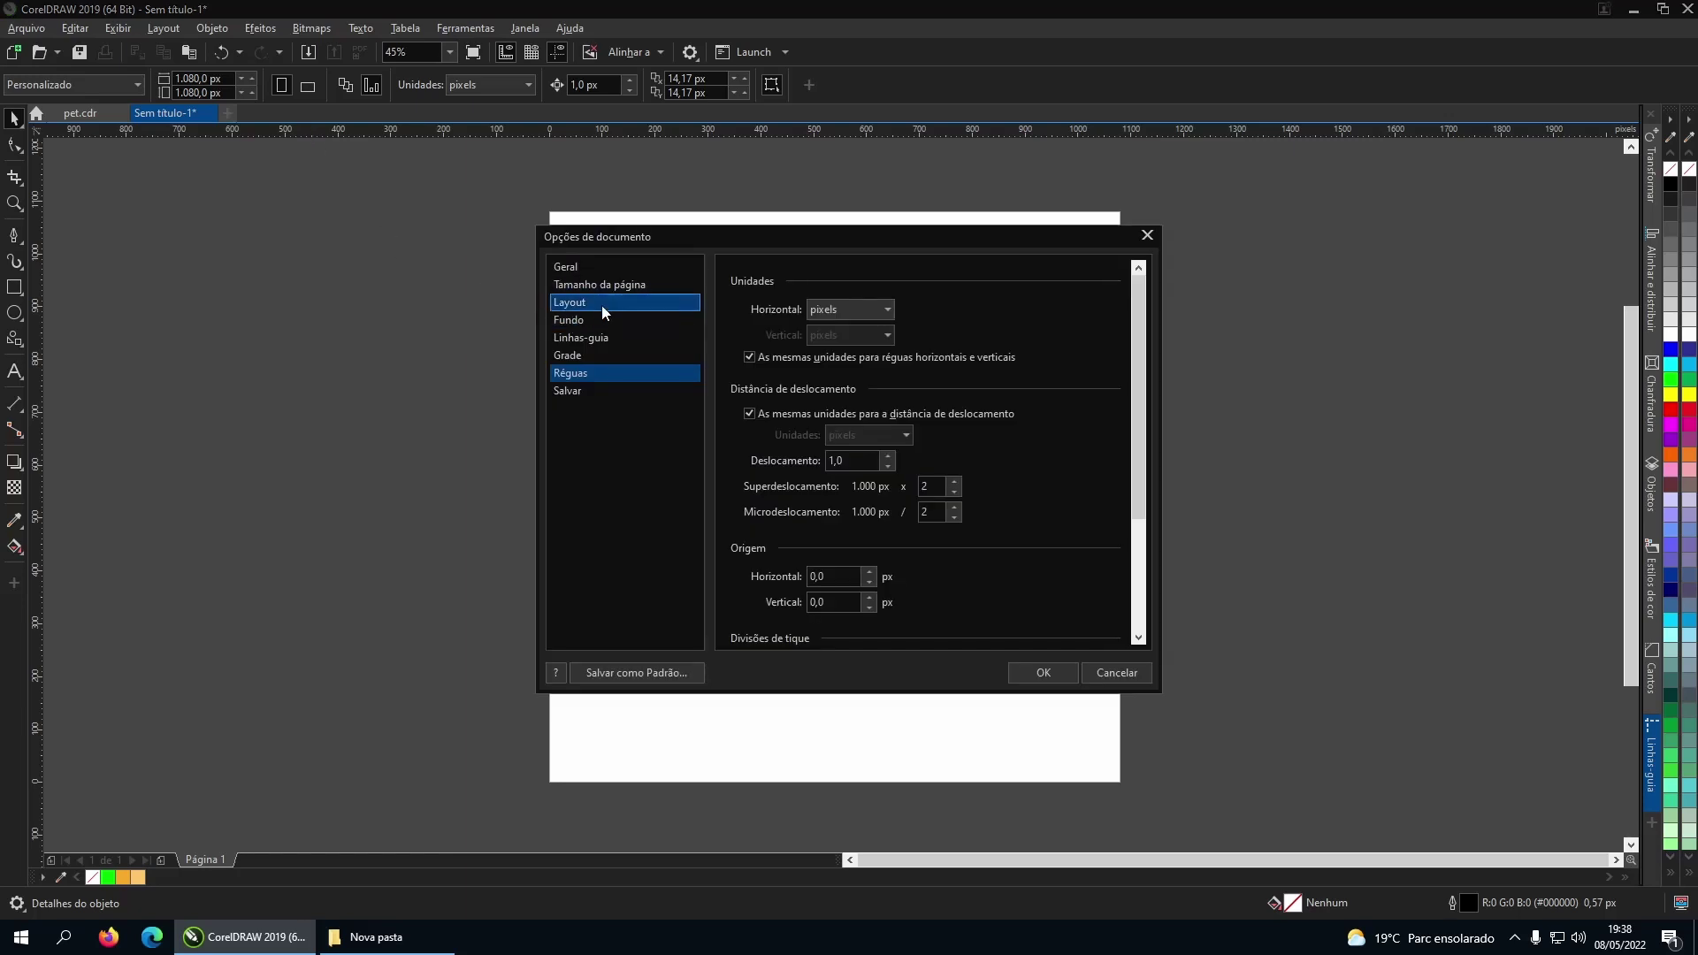
pyautogui.click(580, 337)
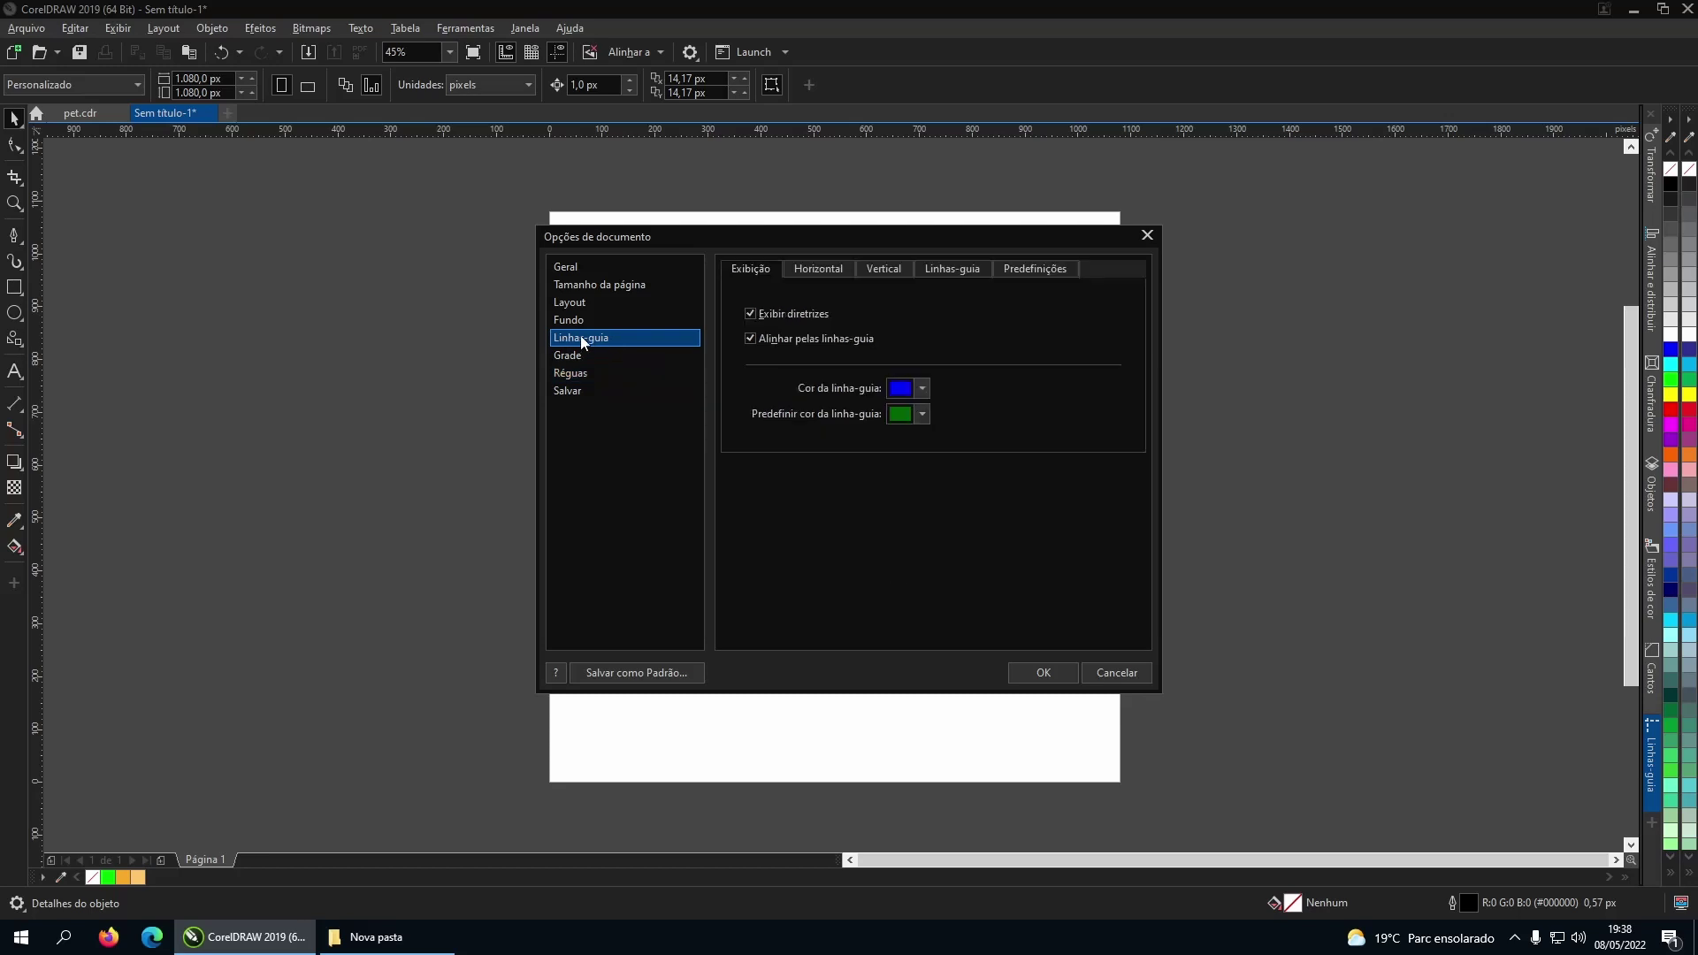
pyautogui.click(1018, 275)
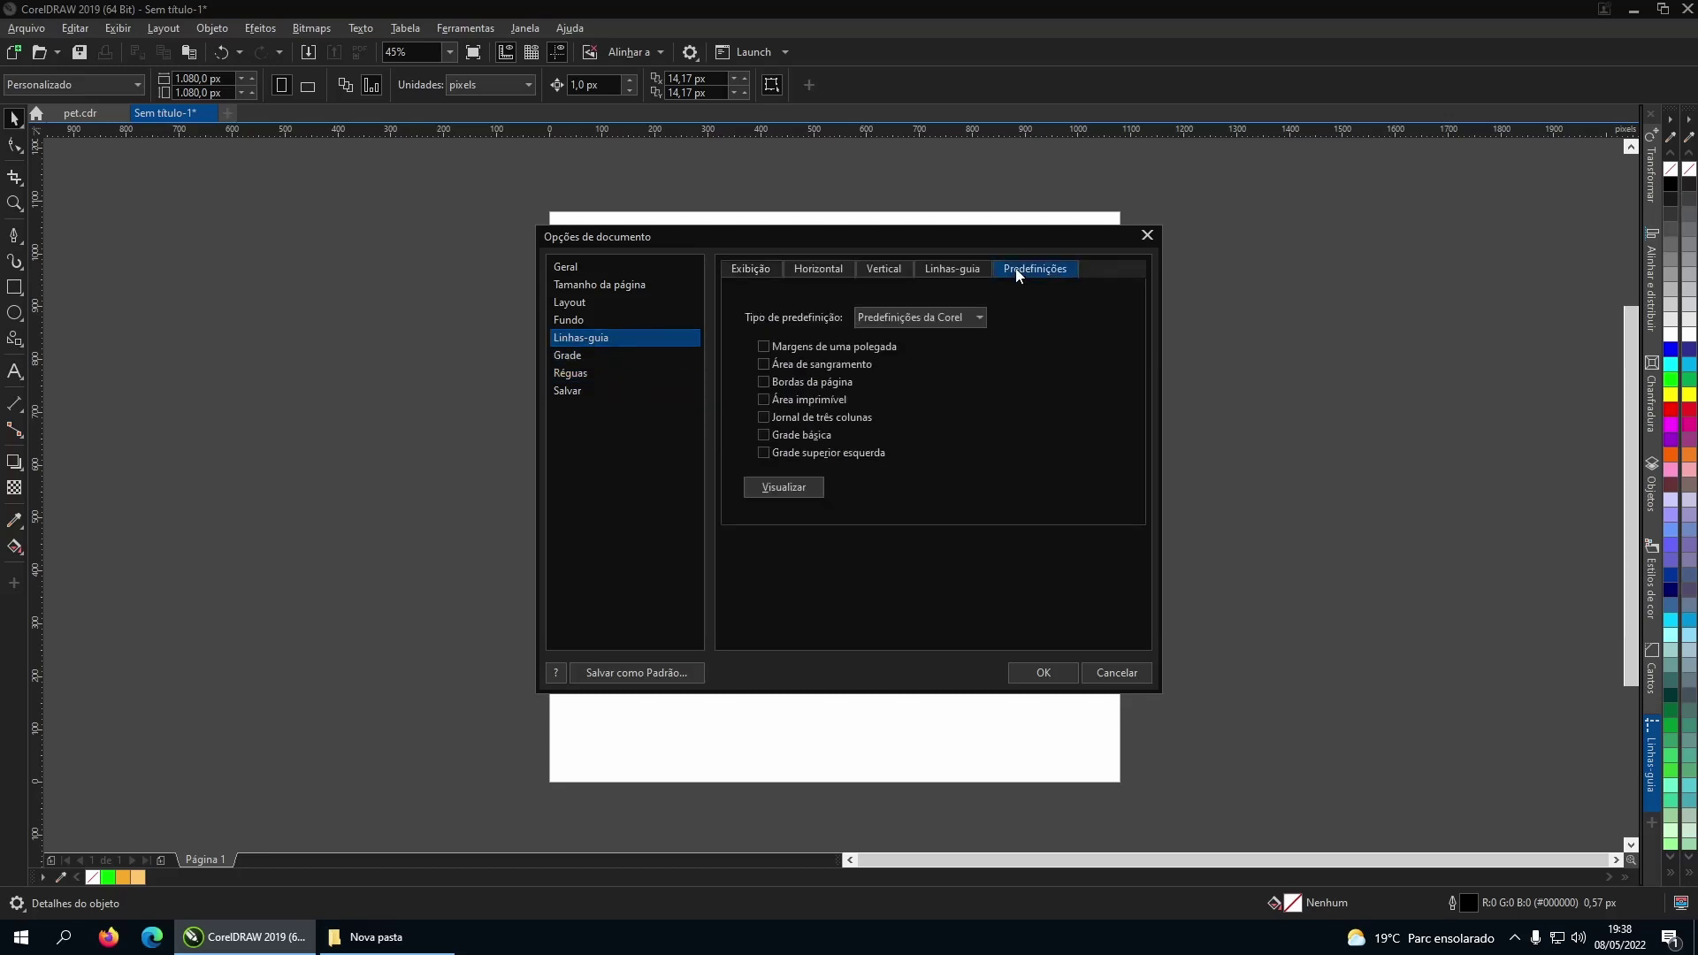
pyautogui.click(763, 346)
pyautogui.click(1039, 677)
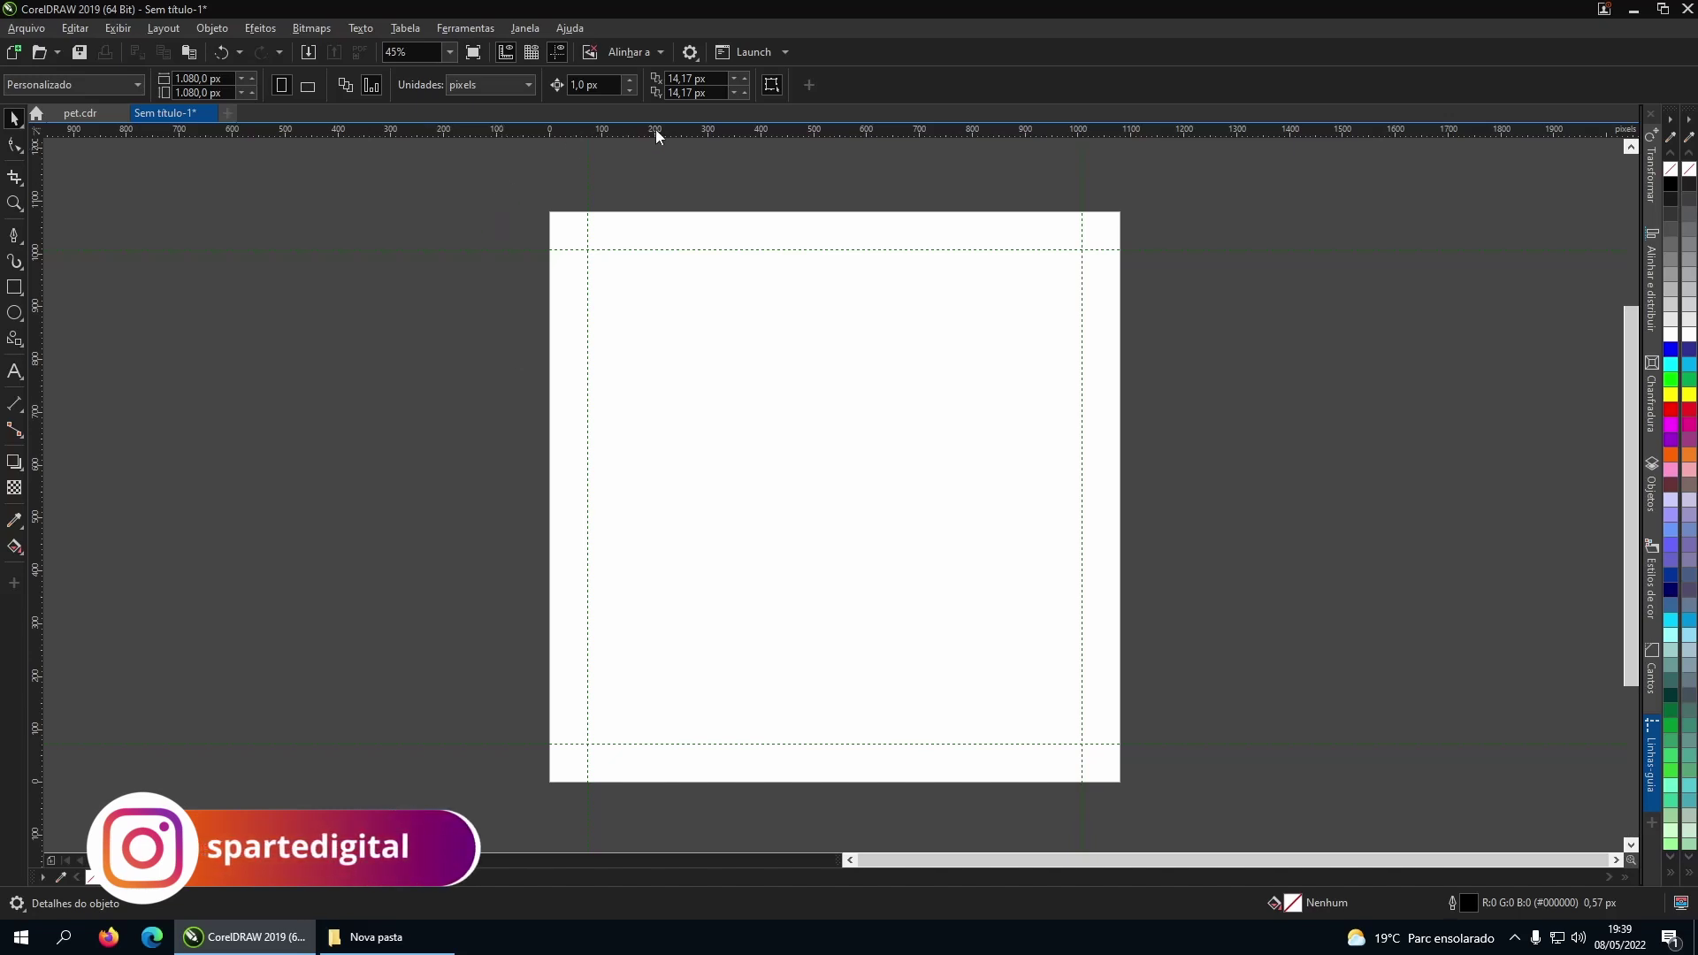
# Add one horizontal and one vertical guideline and centre both on the page.
pyautogui.moveTo(665, 131); pyautogui.dragTo(683, 419)
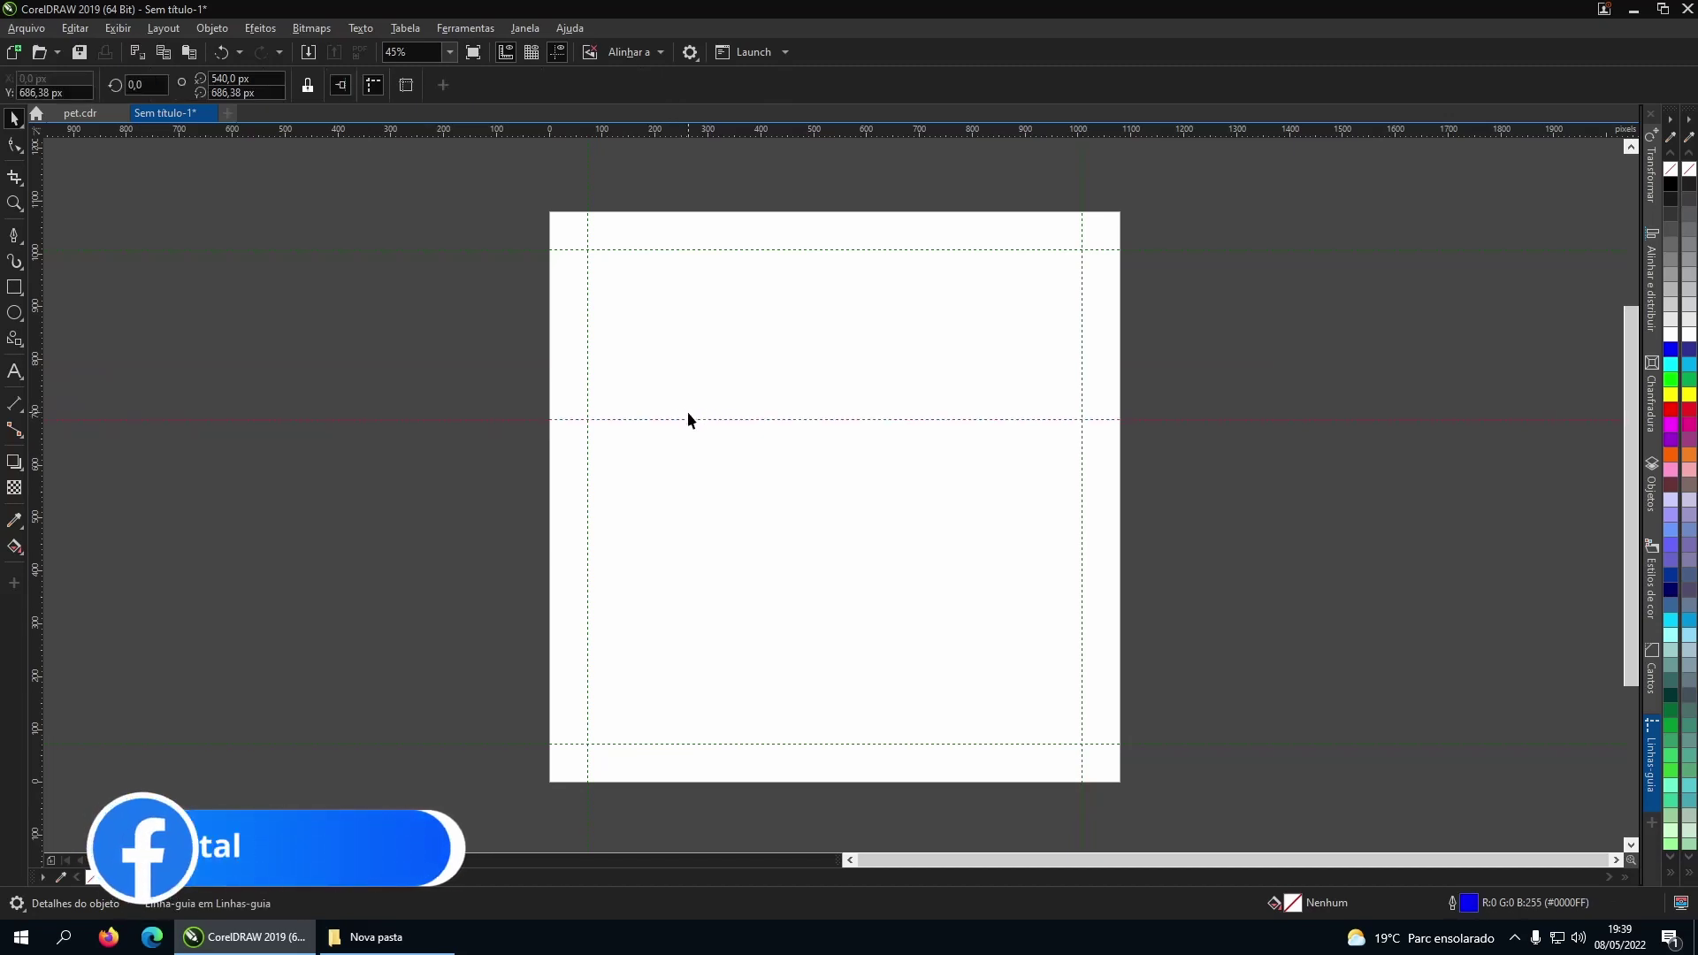
pyautogui.press('p')
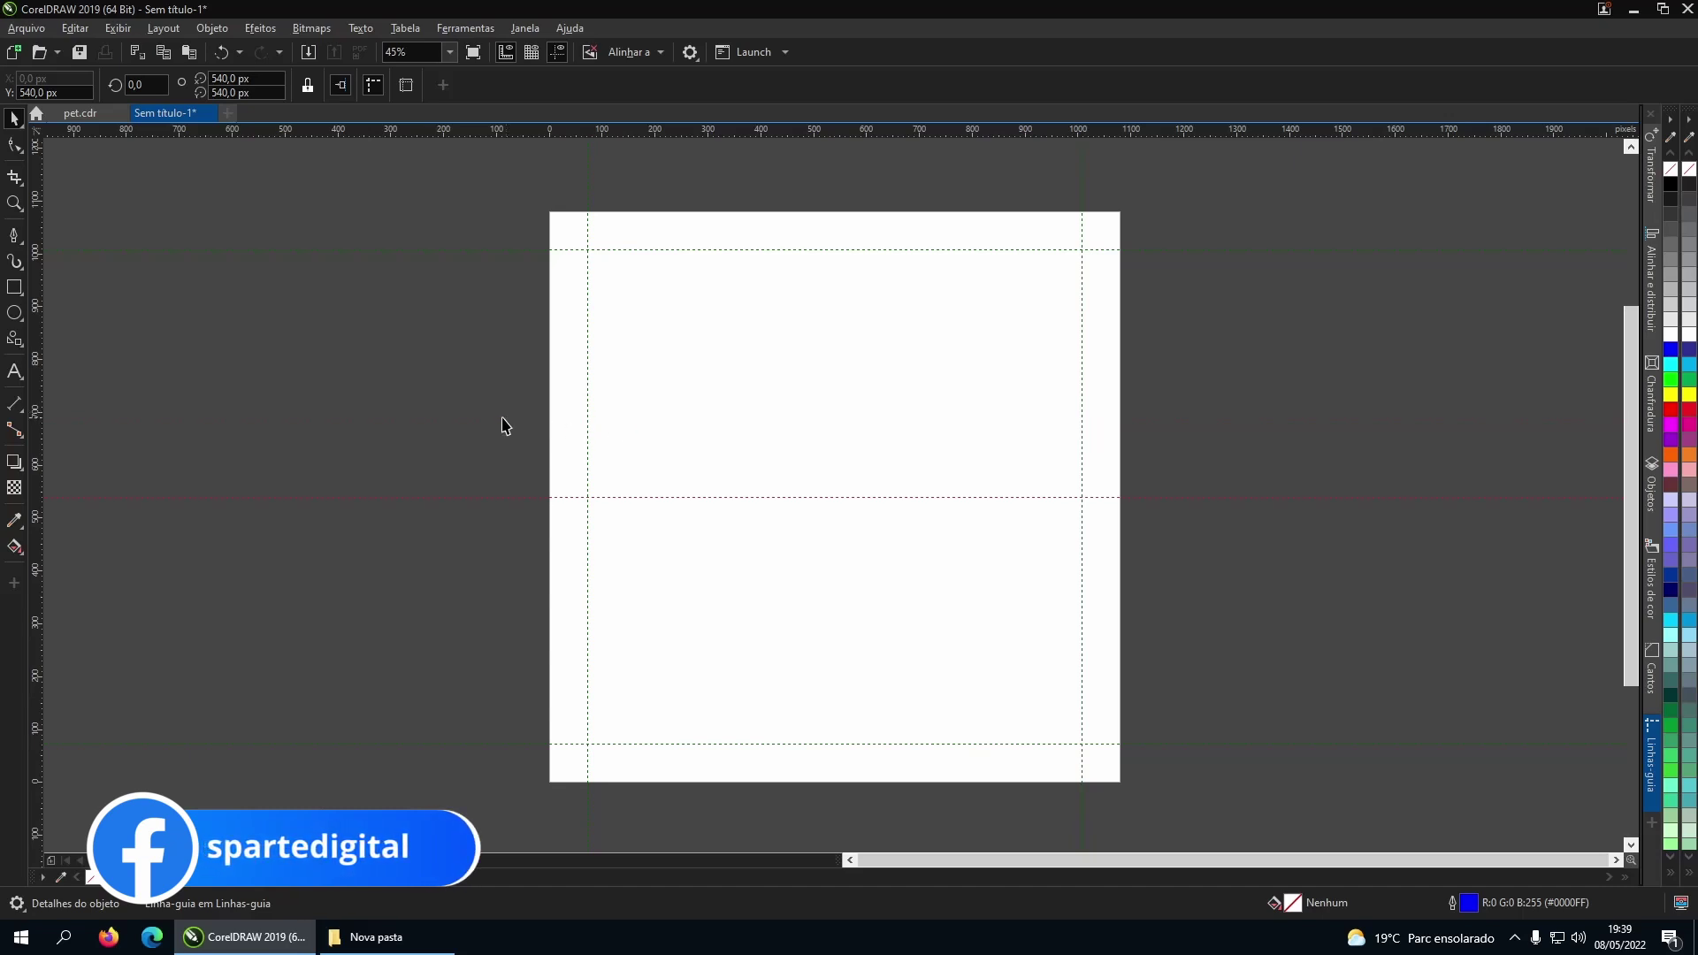
pyautogui.moveTo(38, 407); pyautogui.dragTo(302, 407)
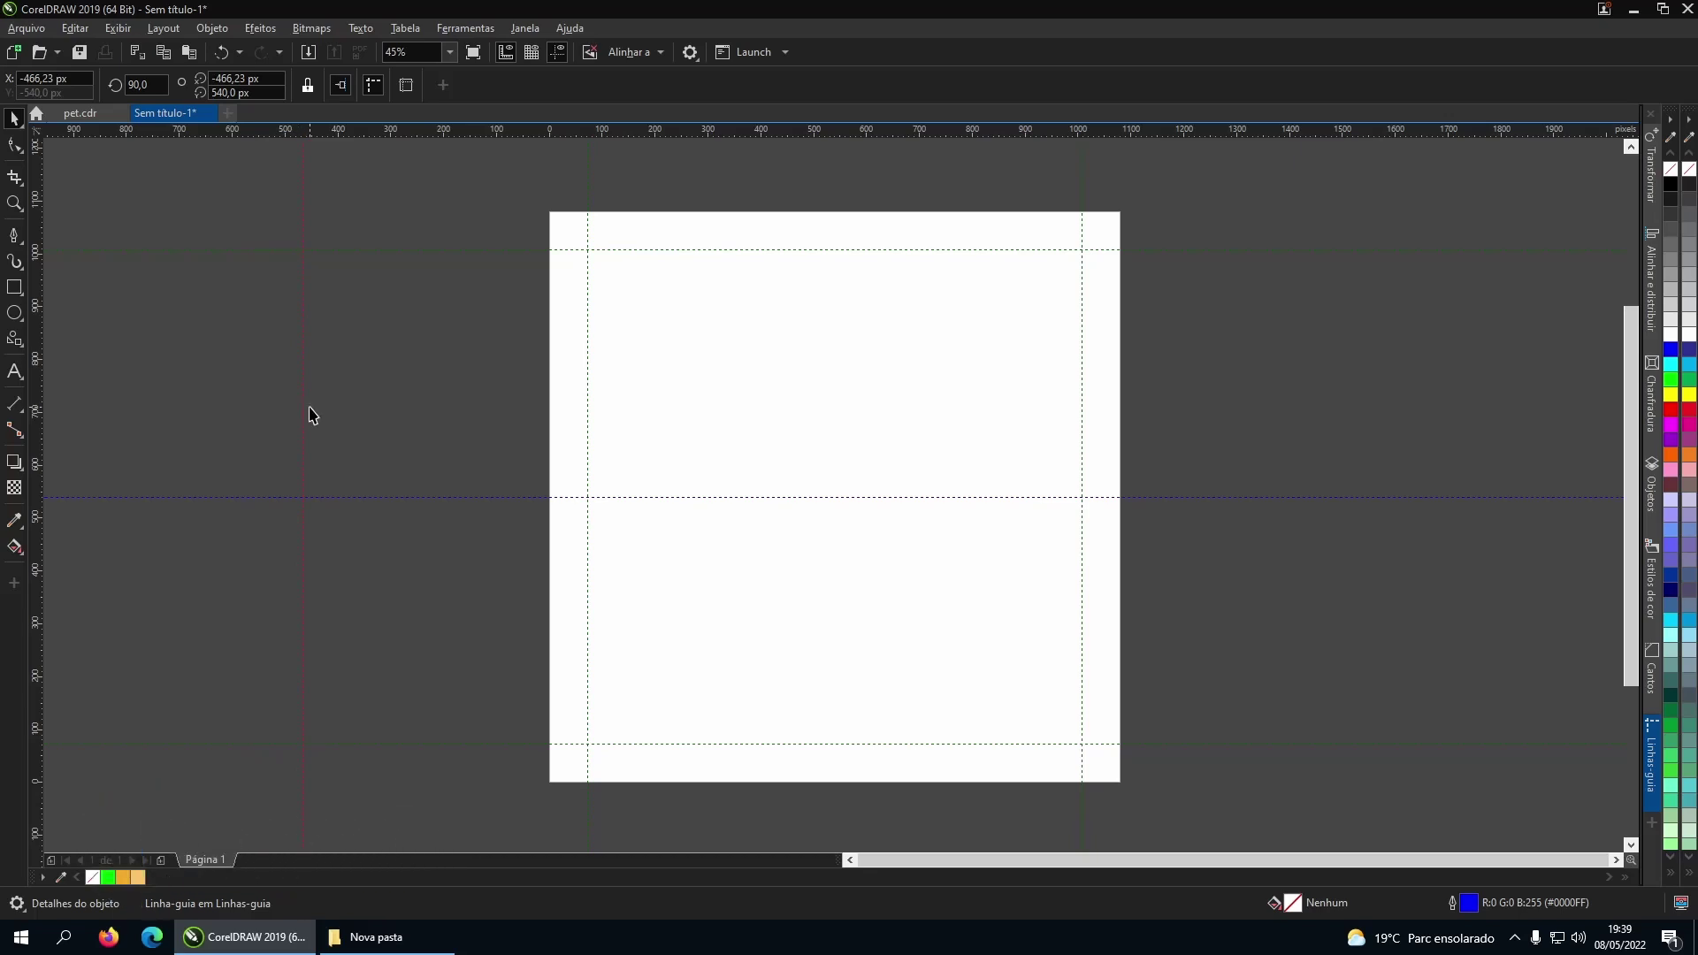
pyautogui.press('p')
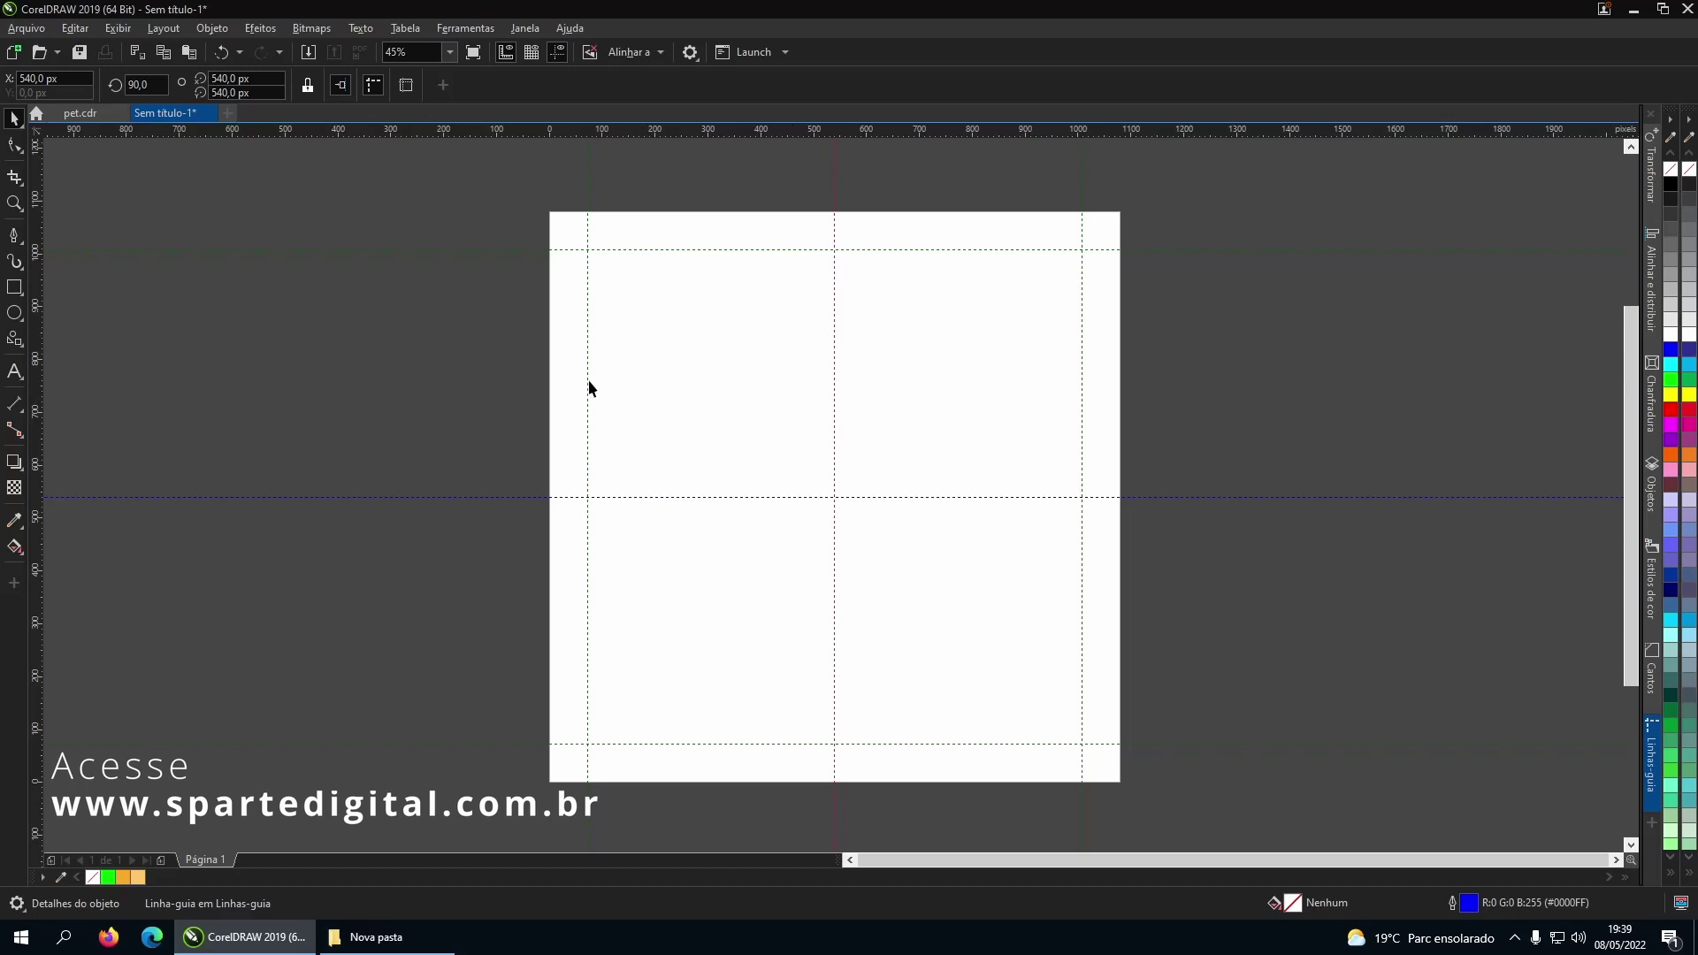
pyautogui.click(506, 366)
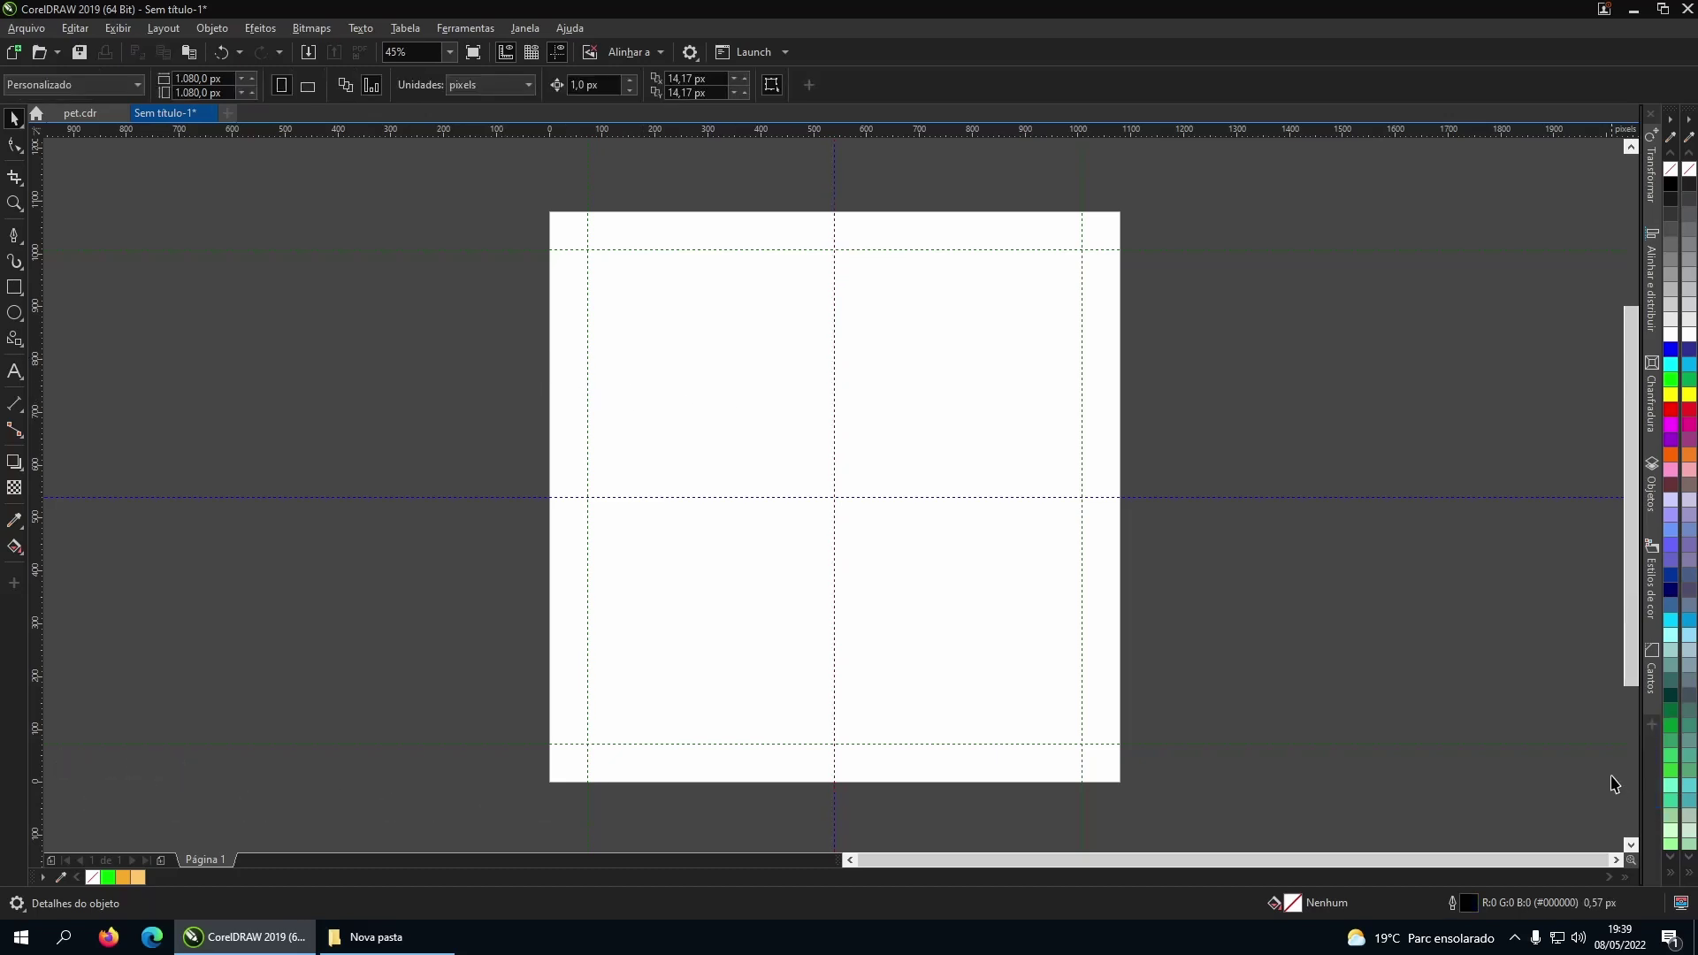
# Show the Linhas-guia docker and add a vertical guideline at X 645 px.
pyautogui.click(1651, 725)
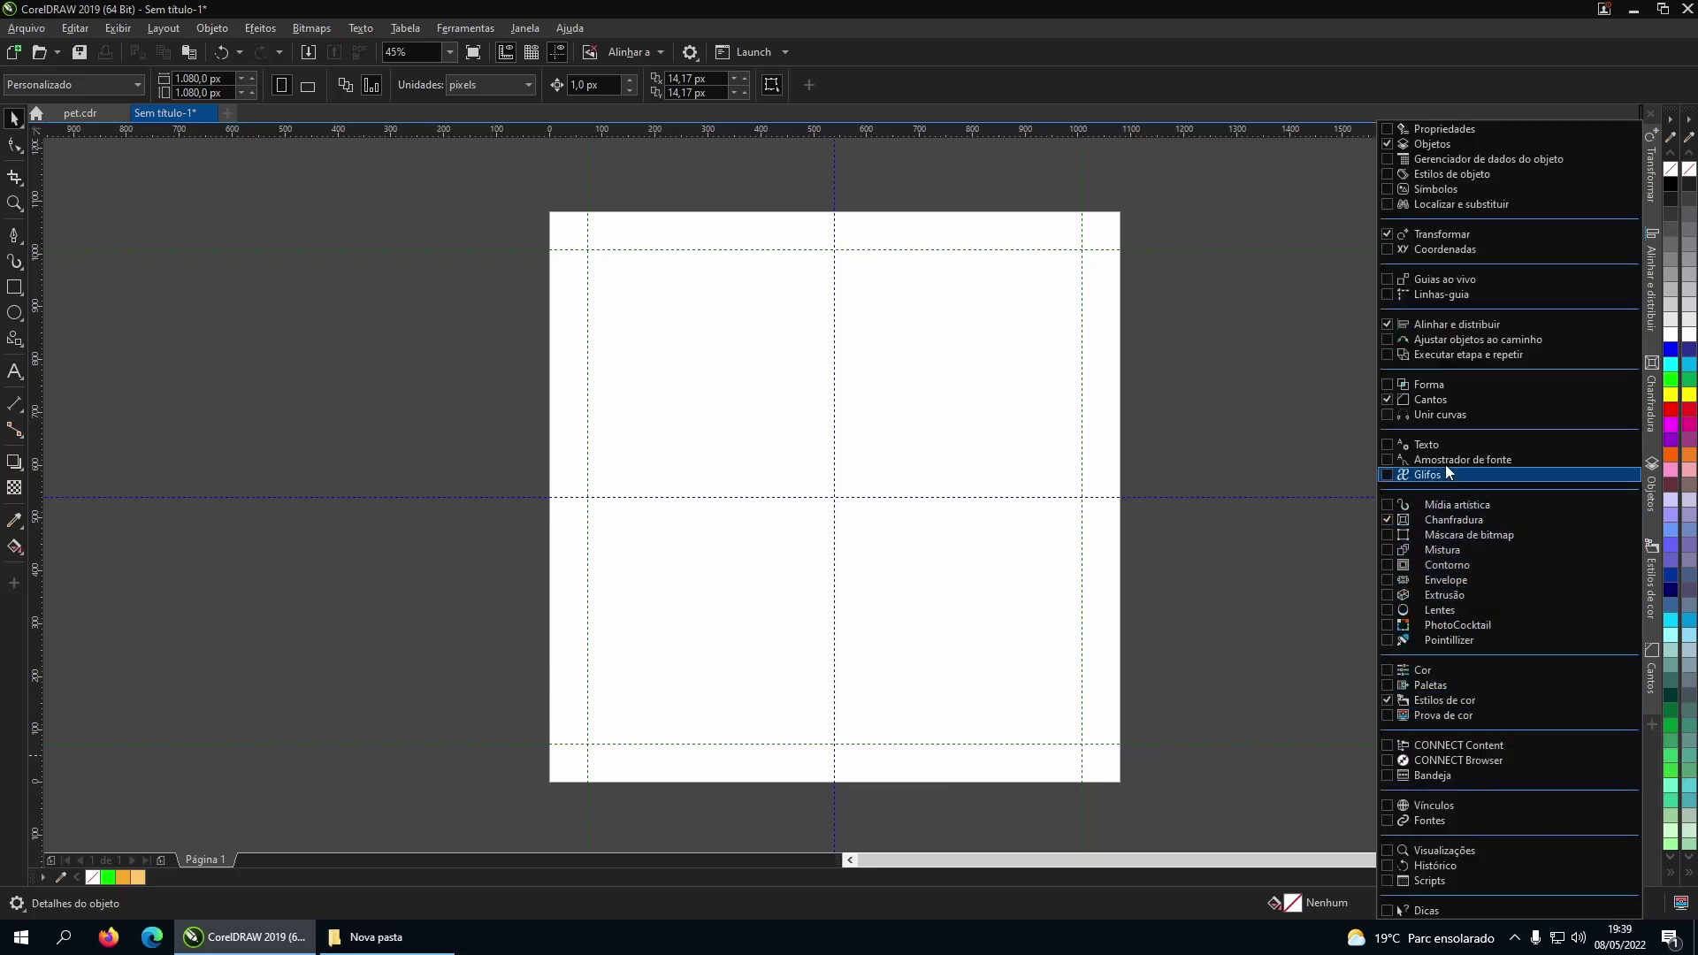
pyautogui.click(1420, 301)
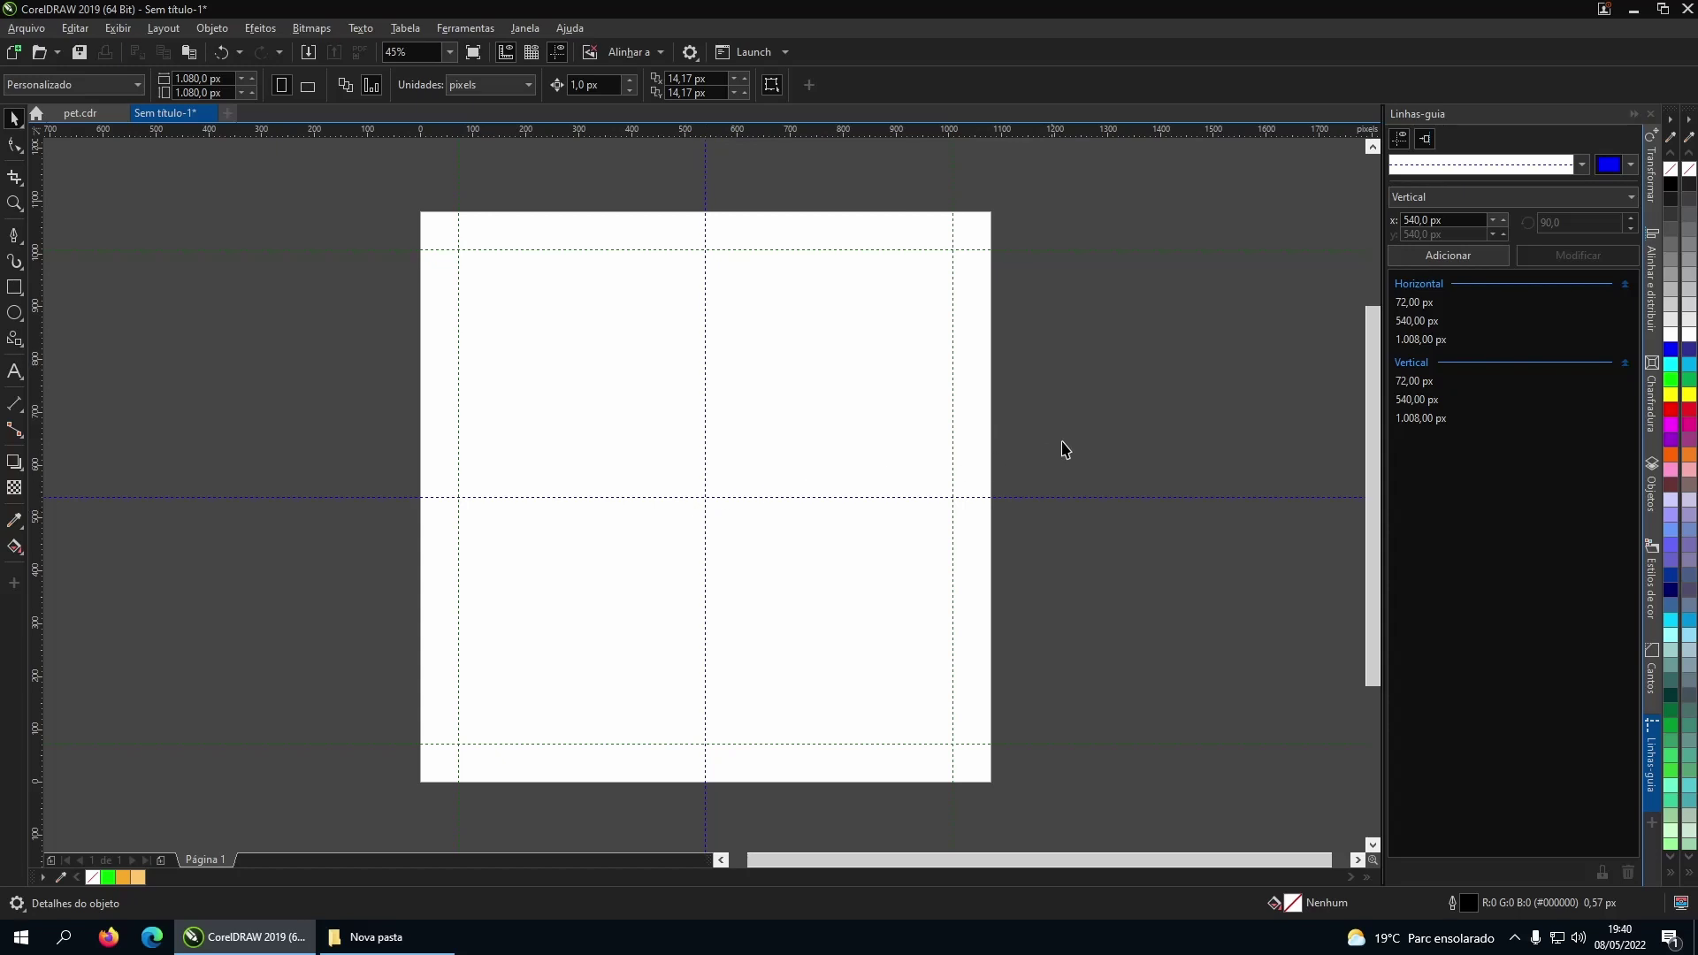
pyautogui.click(708, 382)
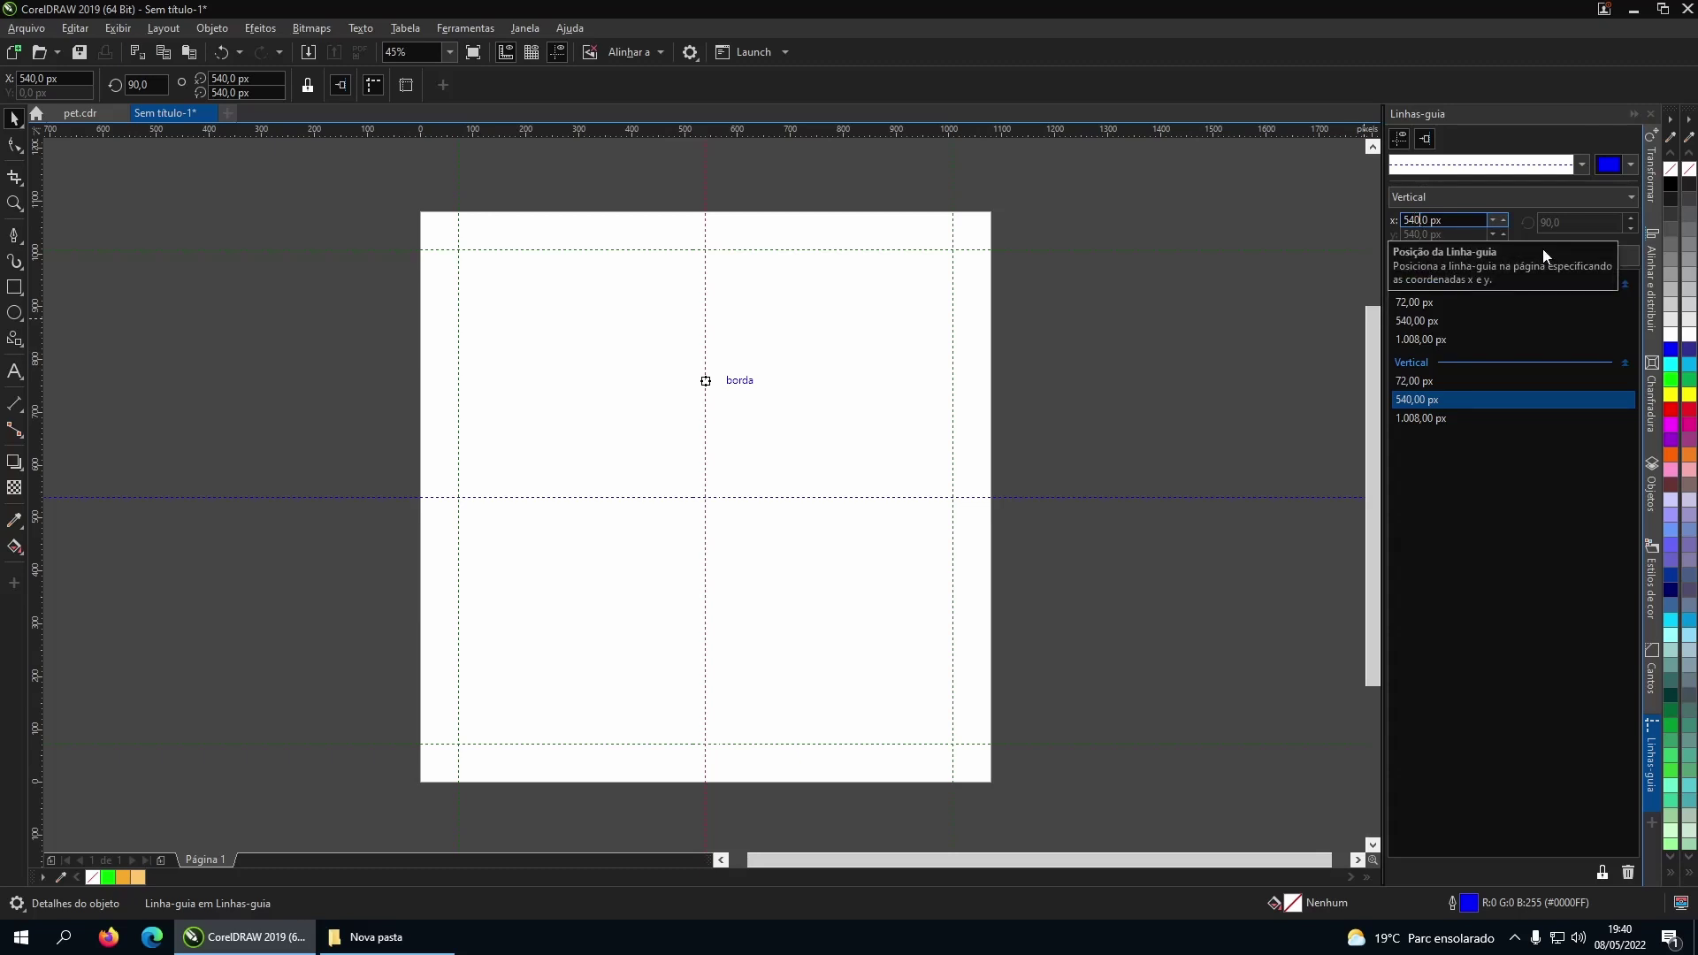
pyautogui.hotkey('shift', 'Left')
pyautogui.hotkey('shift', 'Left')
pyautogui.hotkey('shift', 'Left')
pyautogui.write('645')
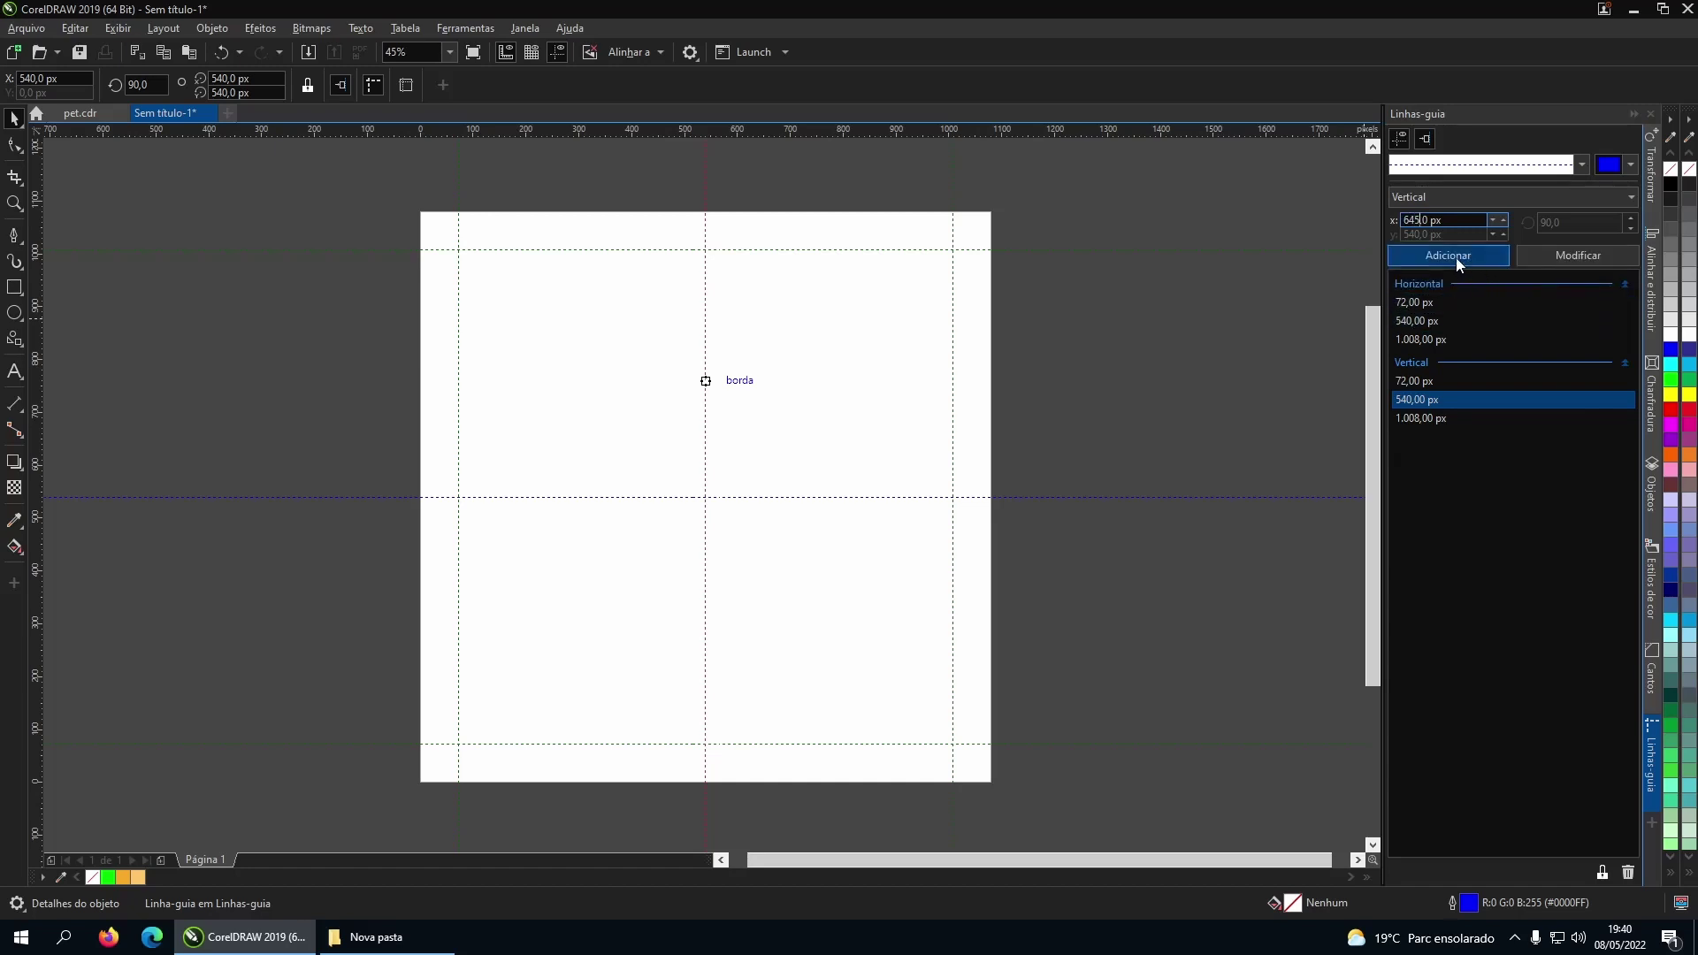
pyautogui.click(1457, 257)
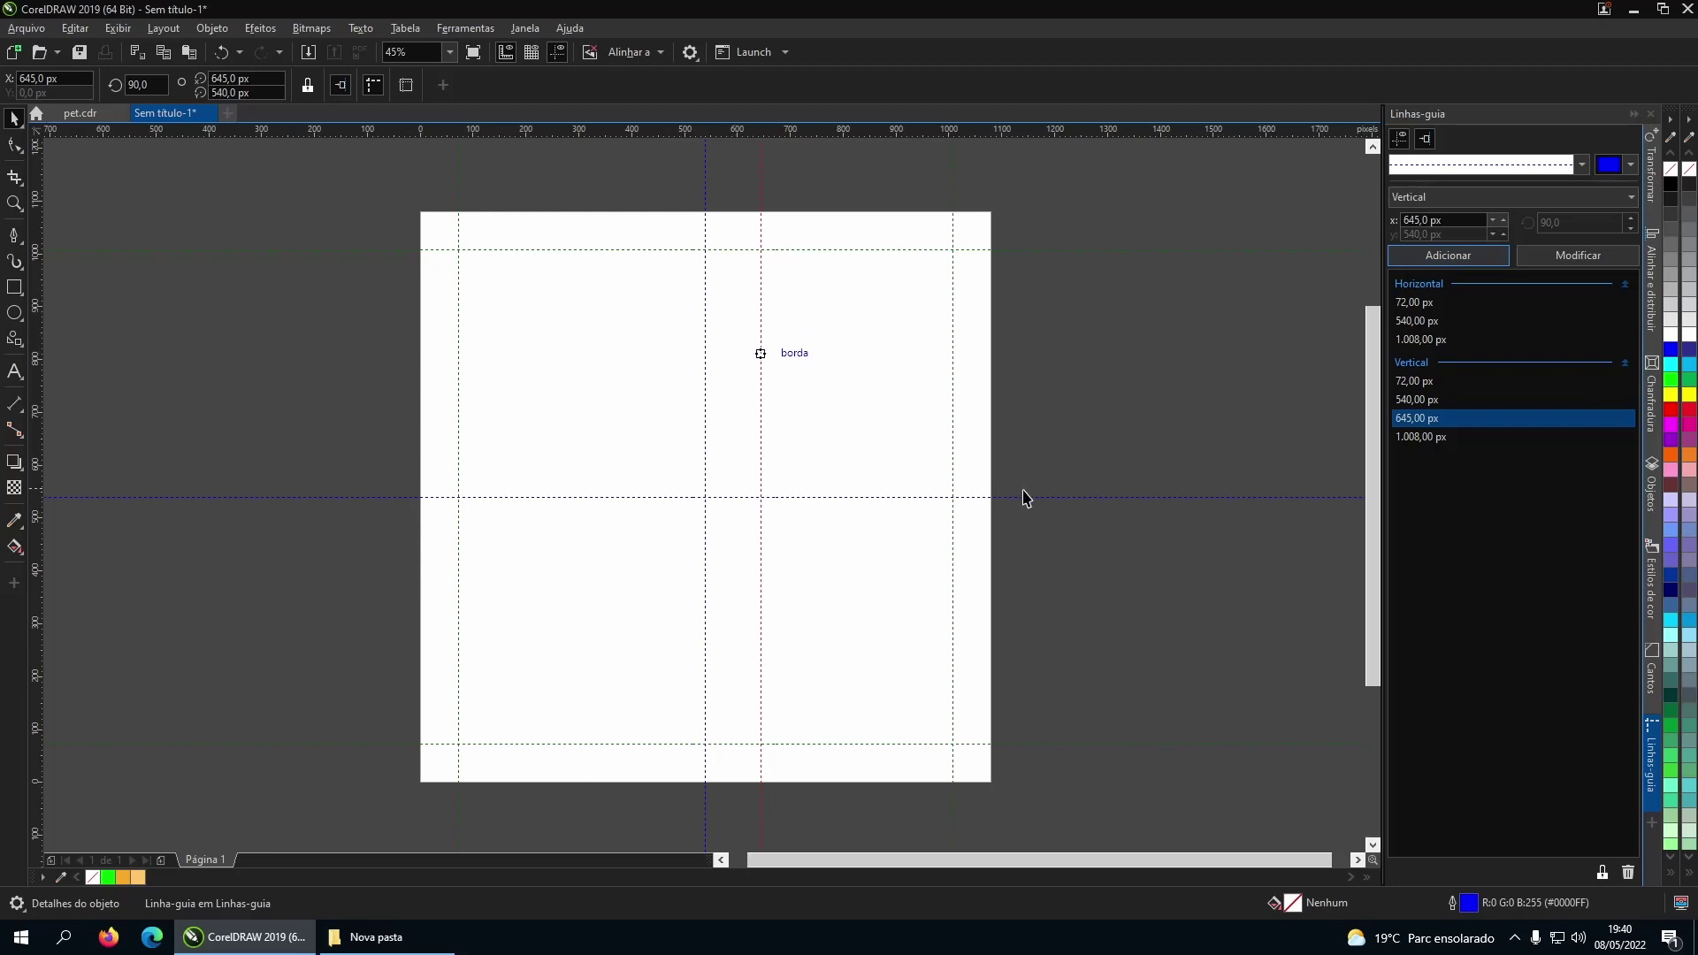
pyautogui.press('Escape')
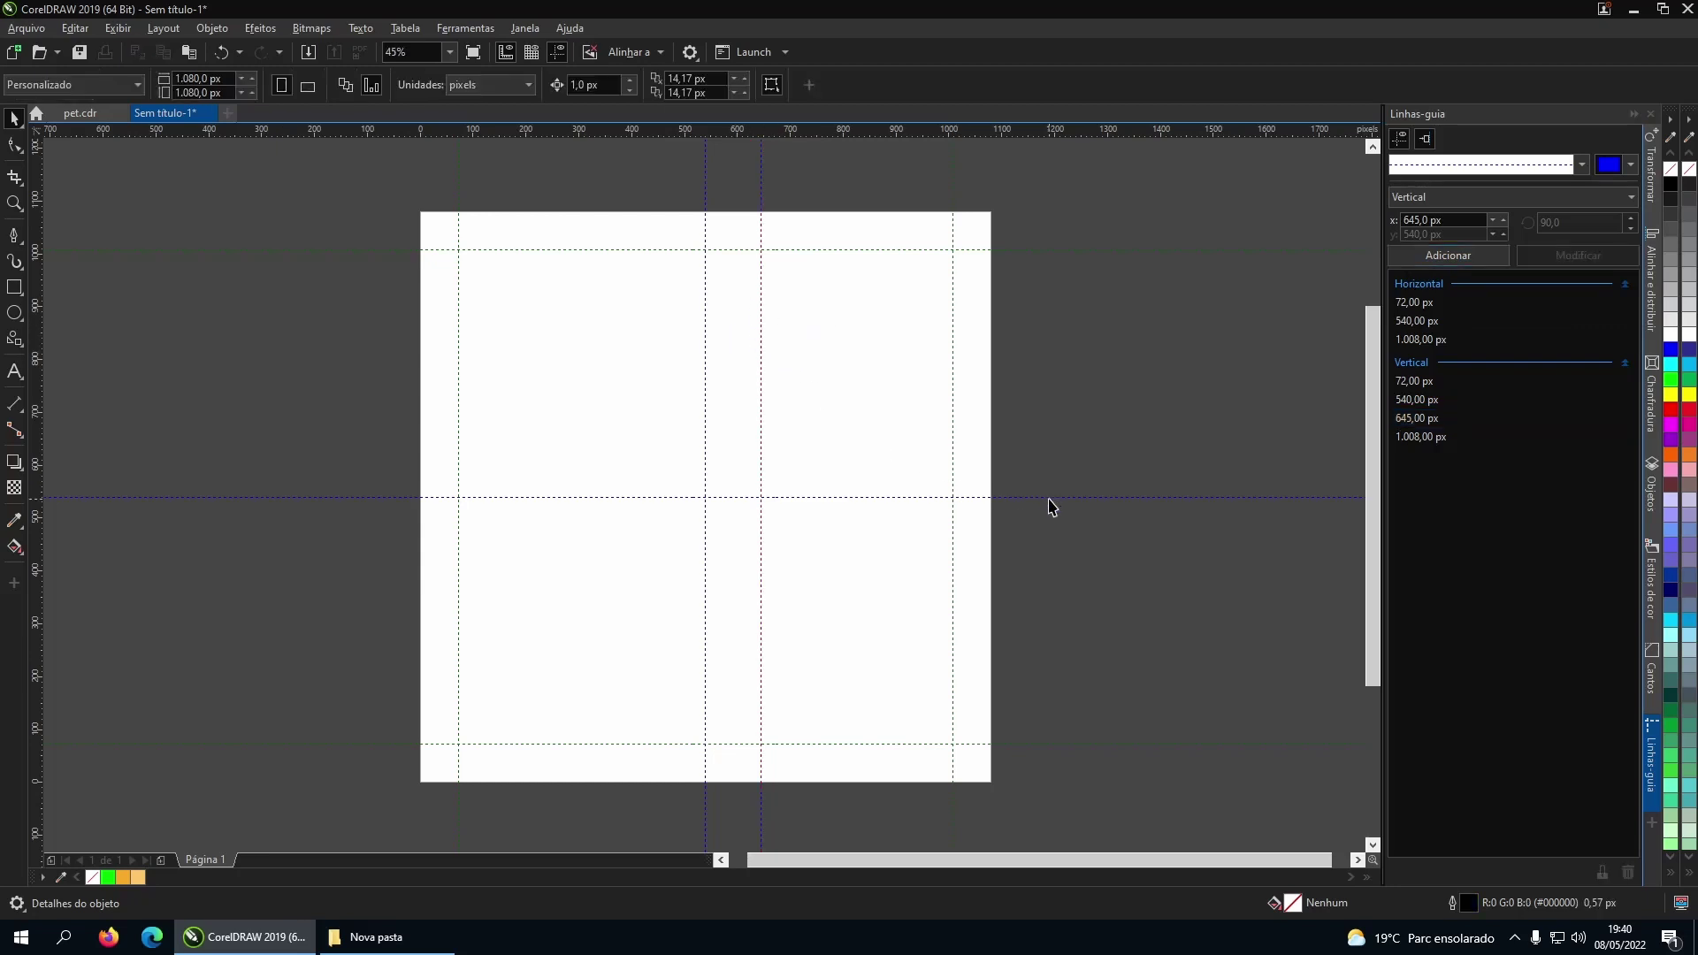
# Add a horizontal guideline at Y 645 px.
pyautogui.click(1053, 497)
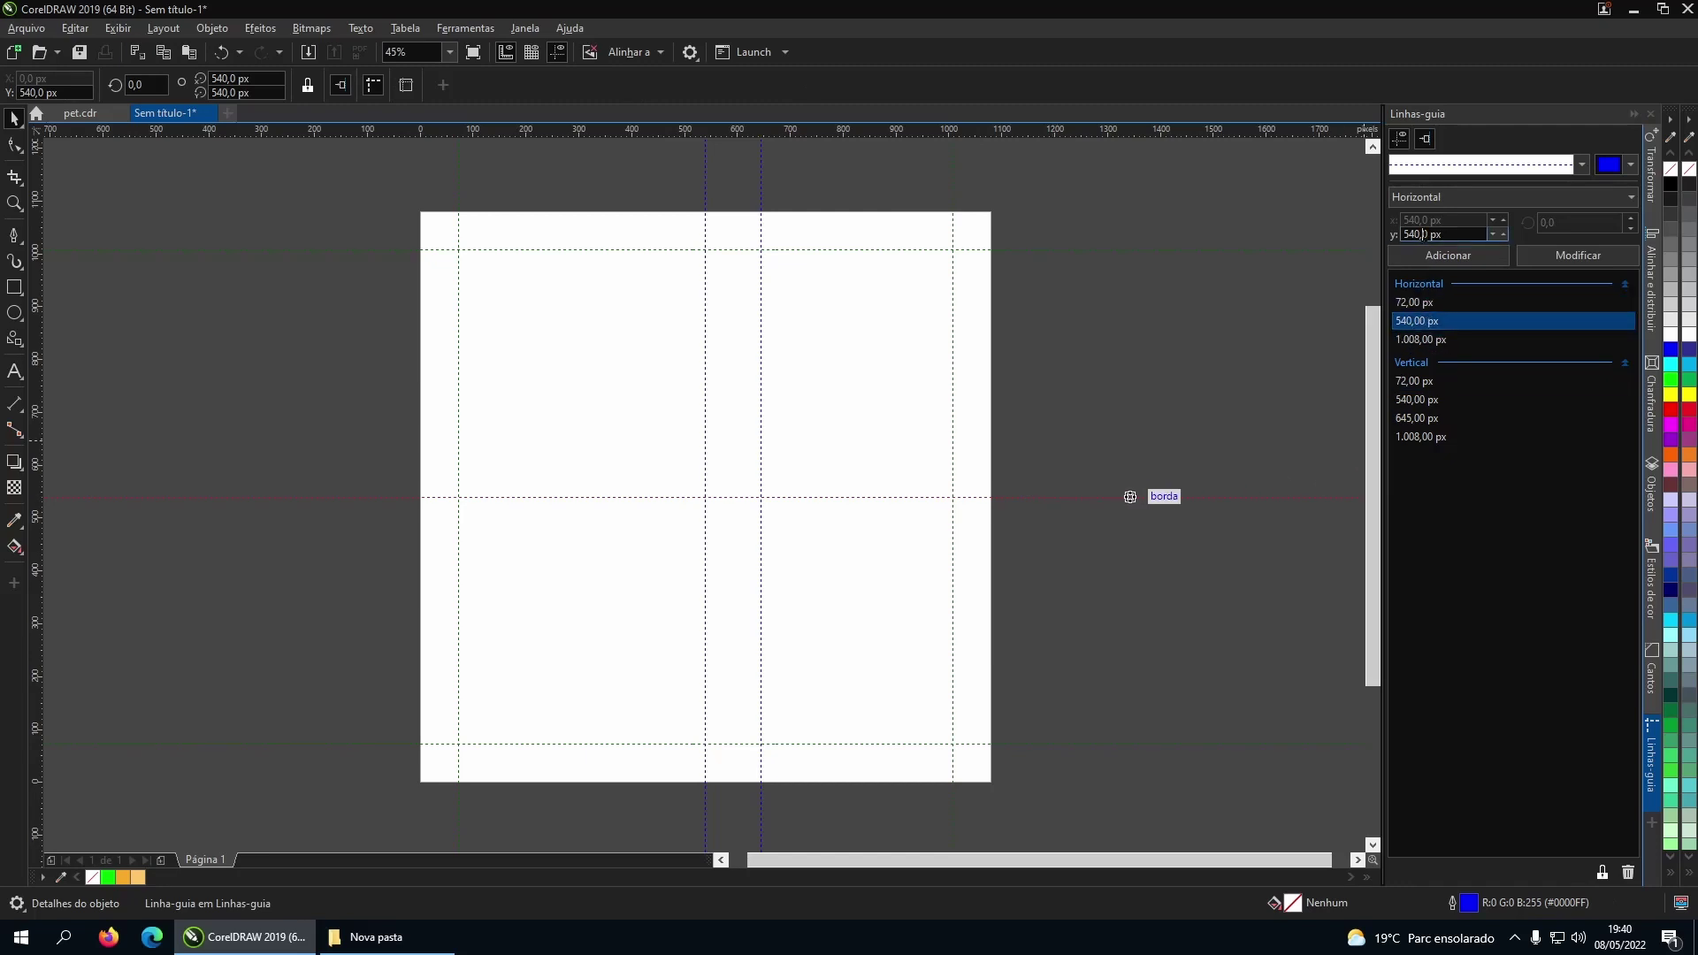
pyautogui.hotkey('shift', 'Left')
pyautogui.hotkey('shift', 'Left')
pyautogui.hotkey('shift', 'Left')
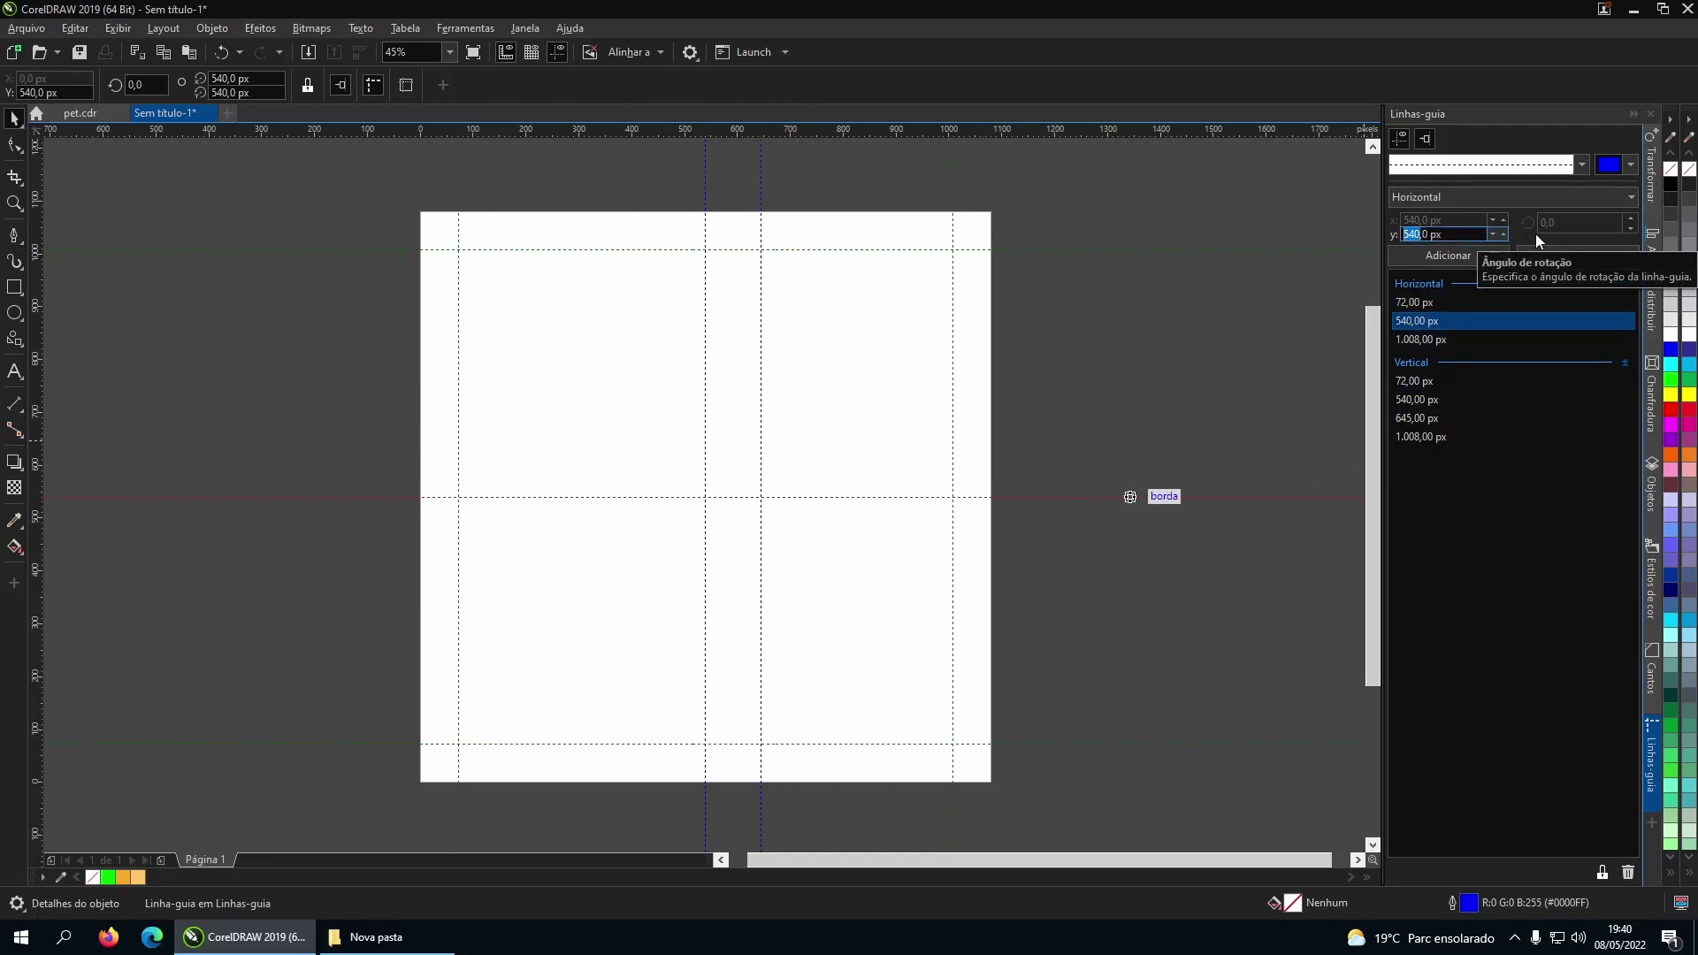
pyautogui.write('645')
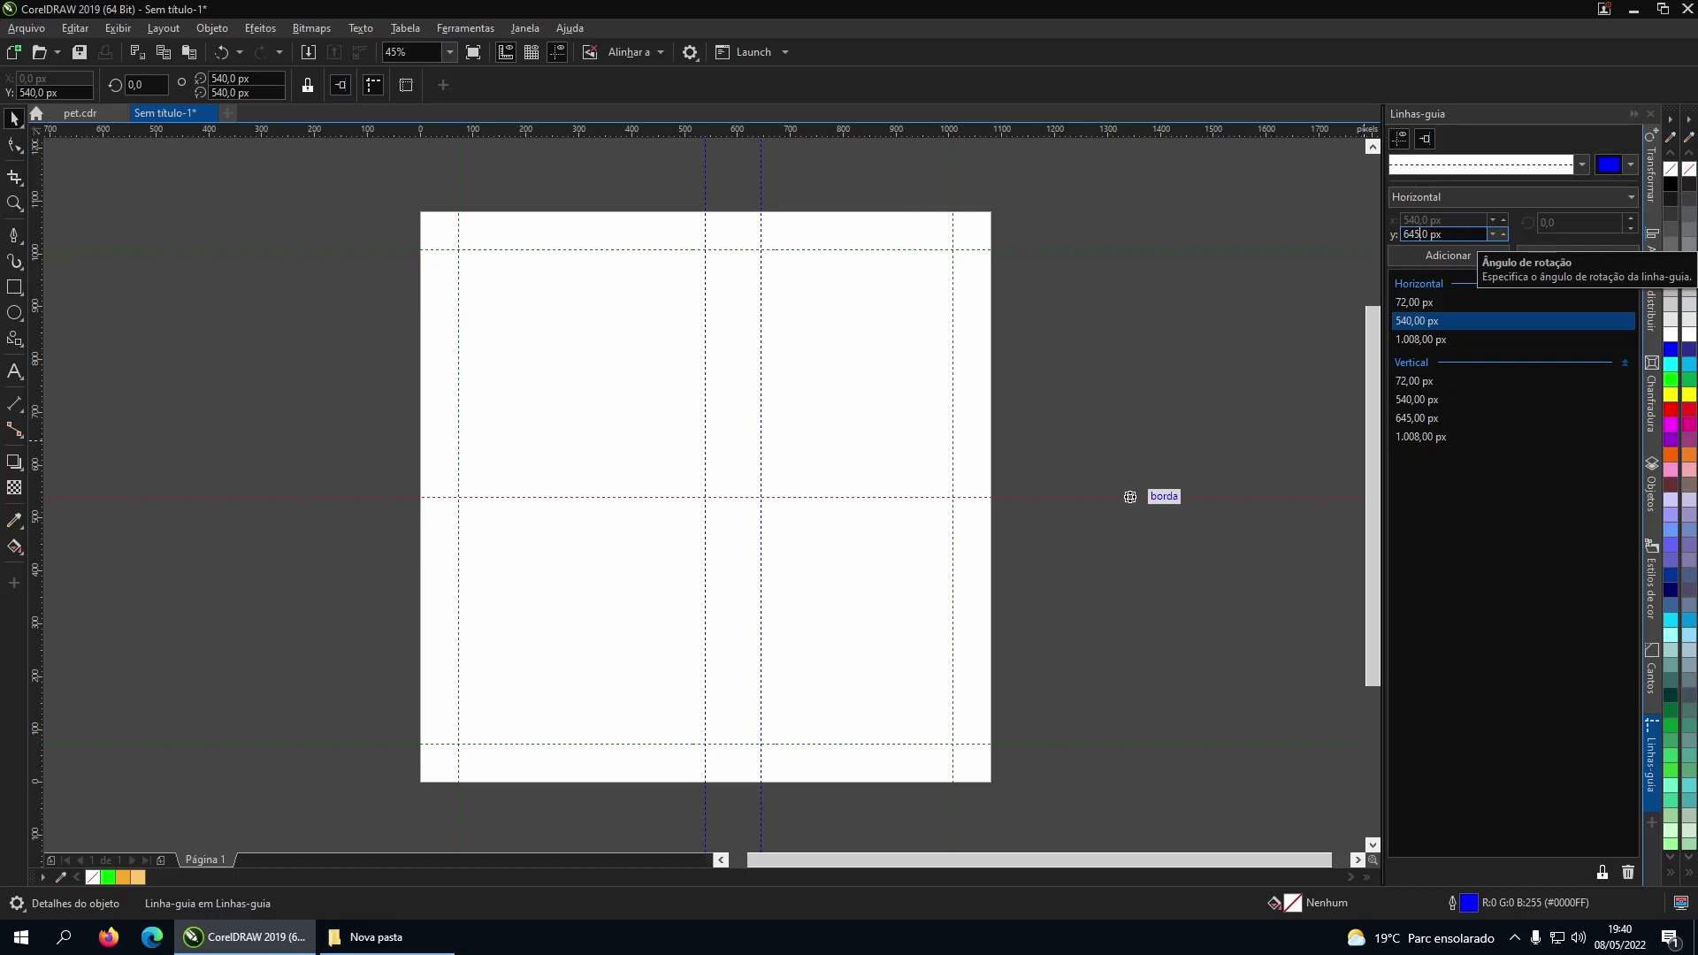
pyautogui.click(1448, 255)
pyautogui.click(1184, 358)
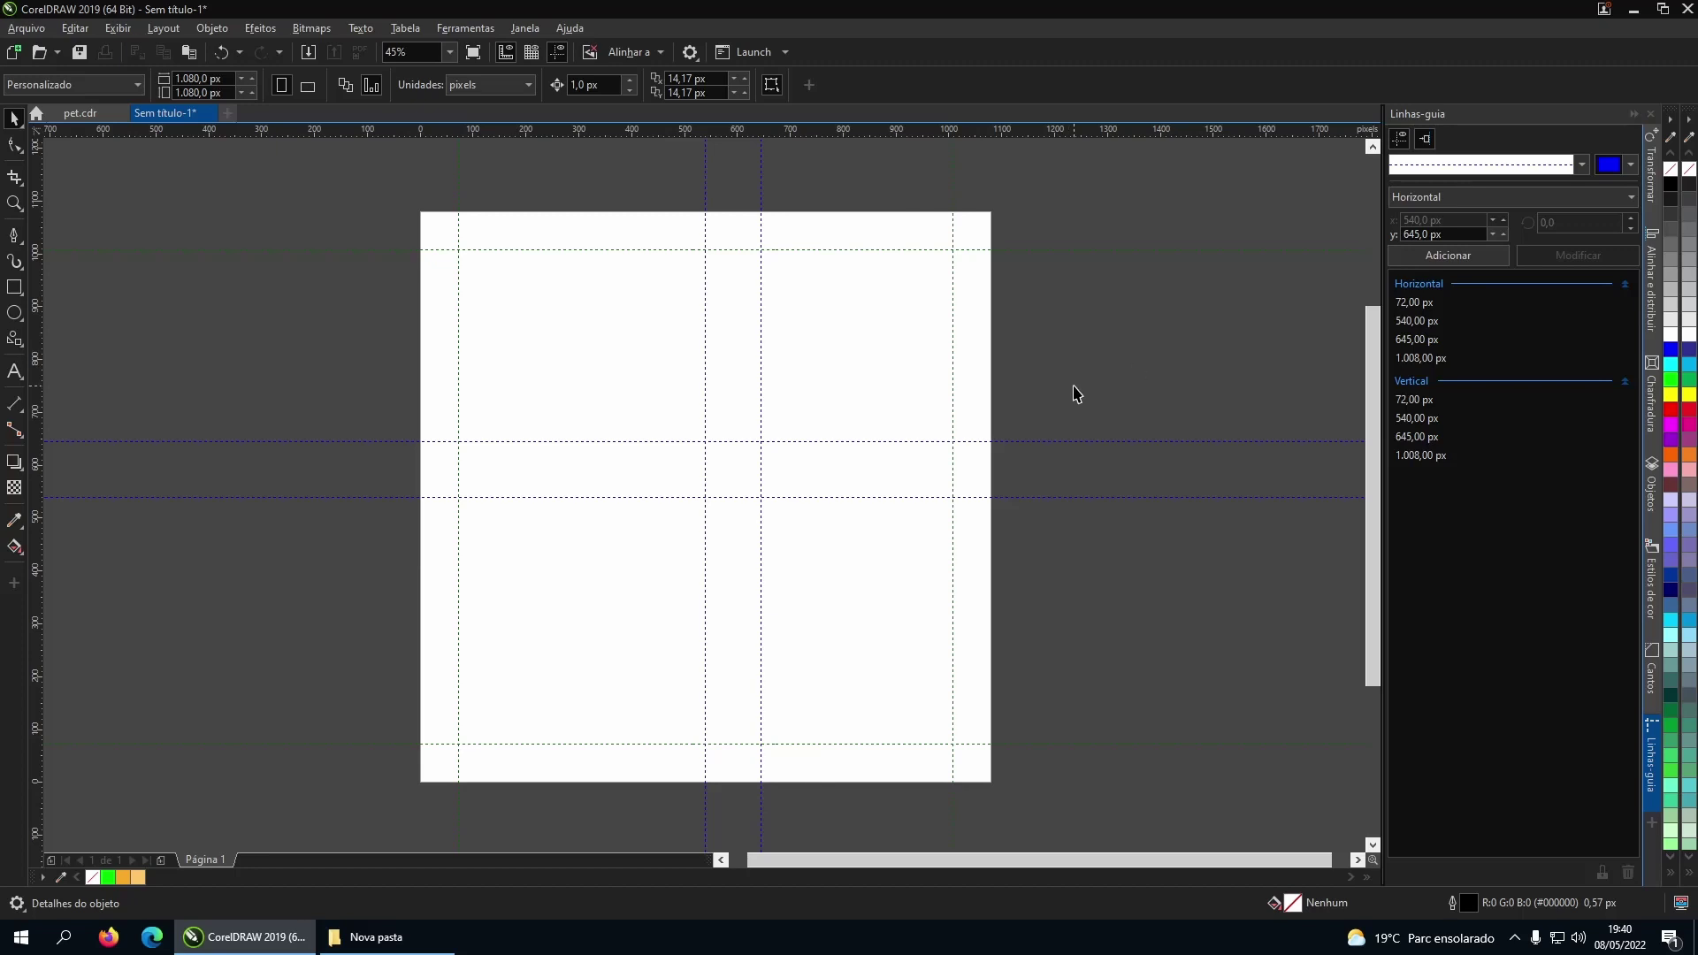
# Recolour the vertical and horizontal 645 px guidelines to green (#00FF00).
pyautogui.click(761, 356)
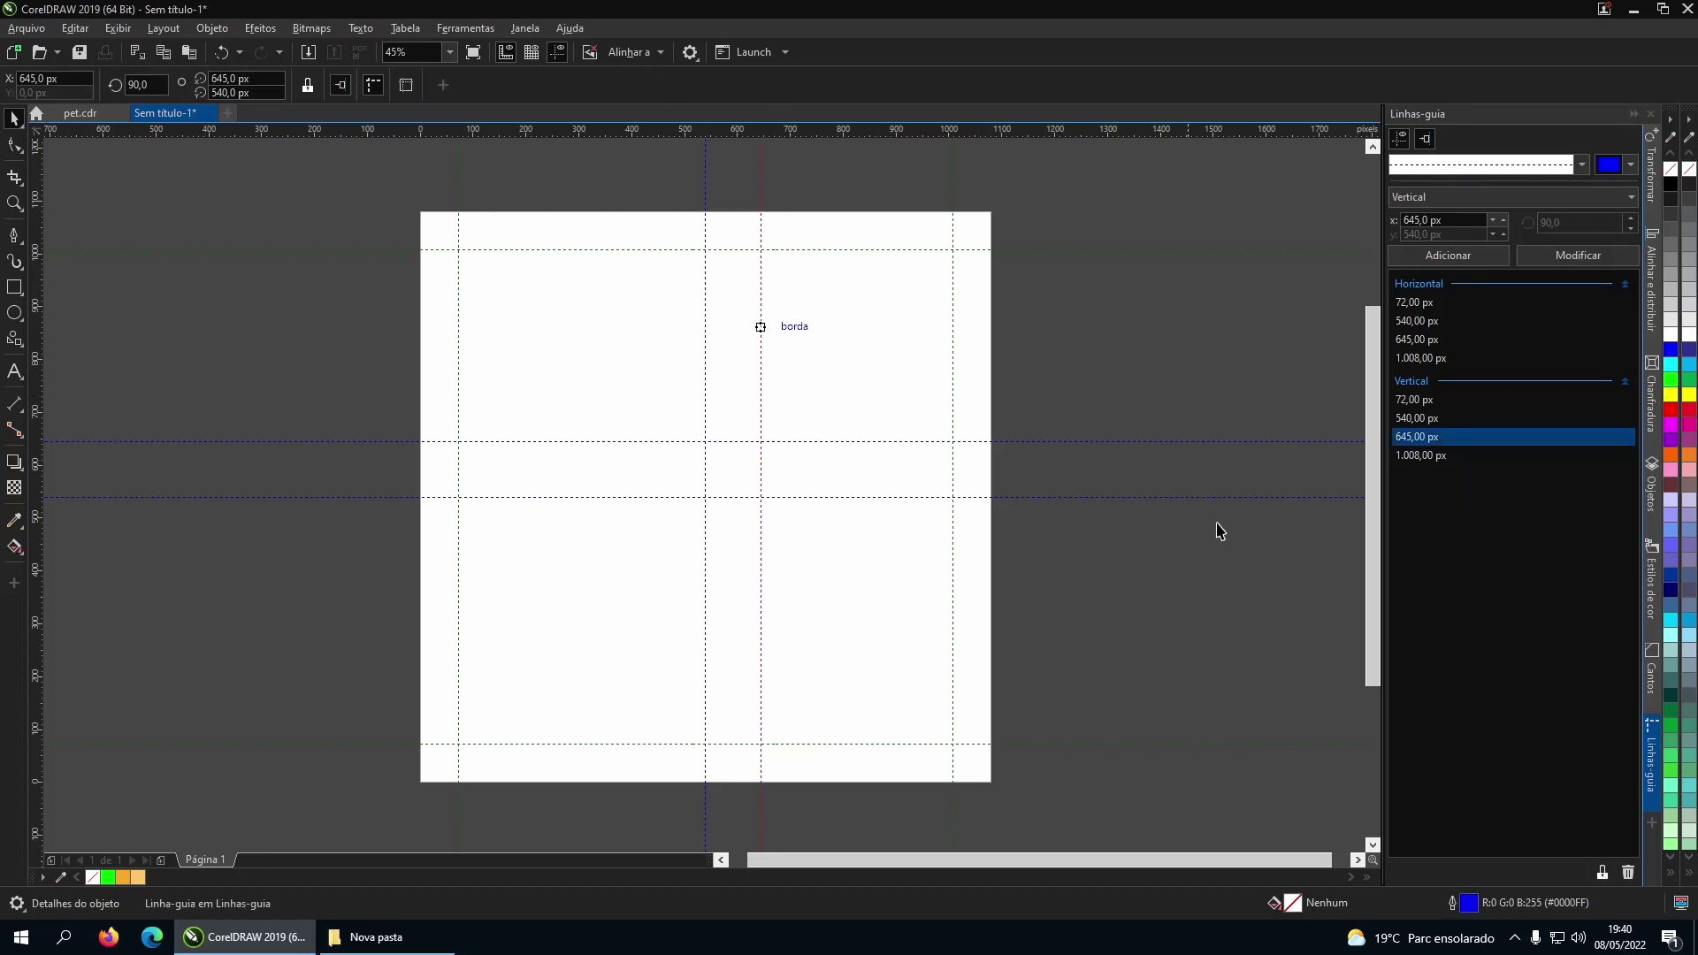
pyautogui.rightClick(1672, 382)
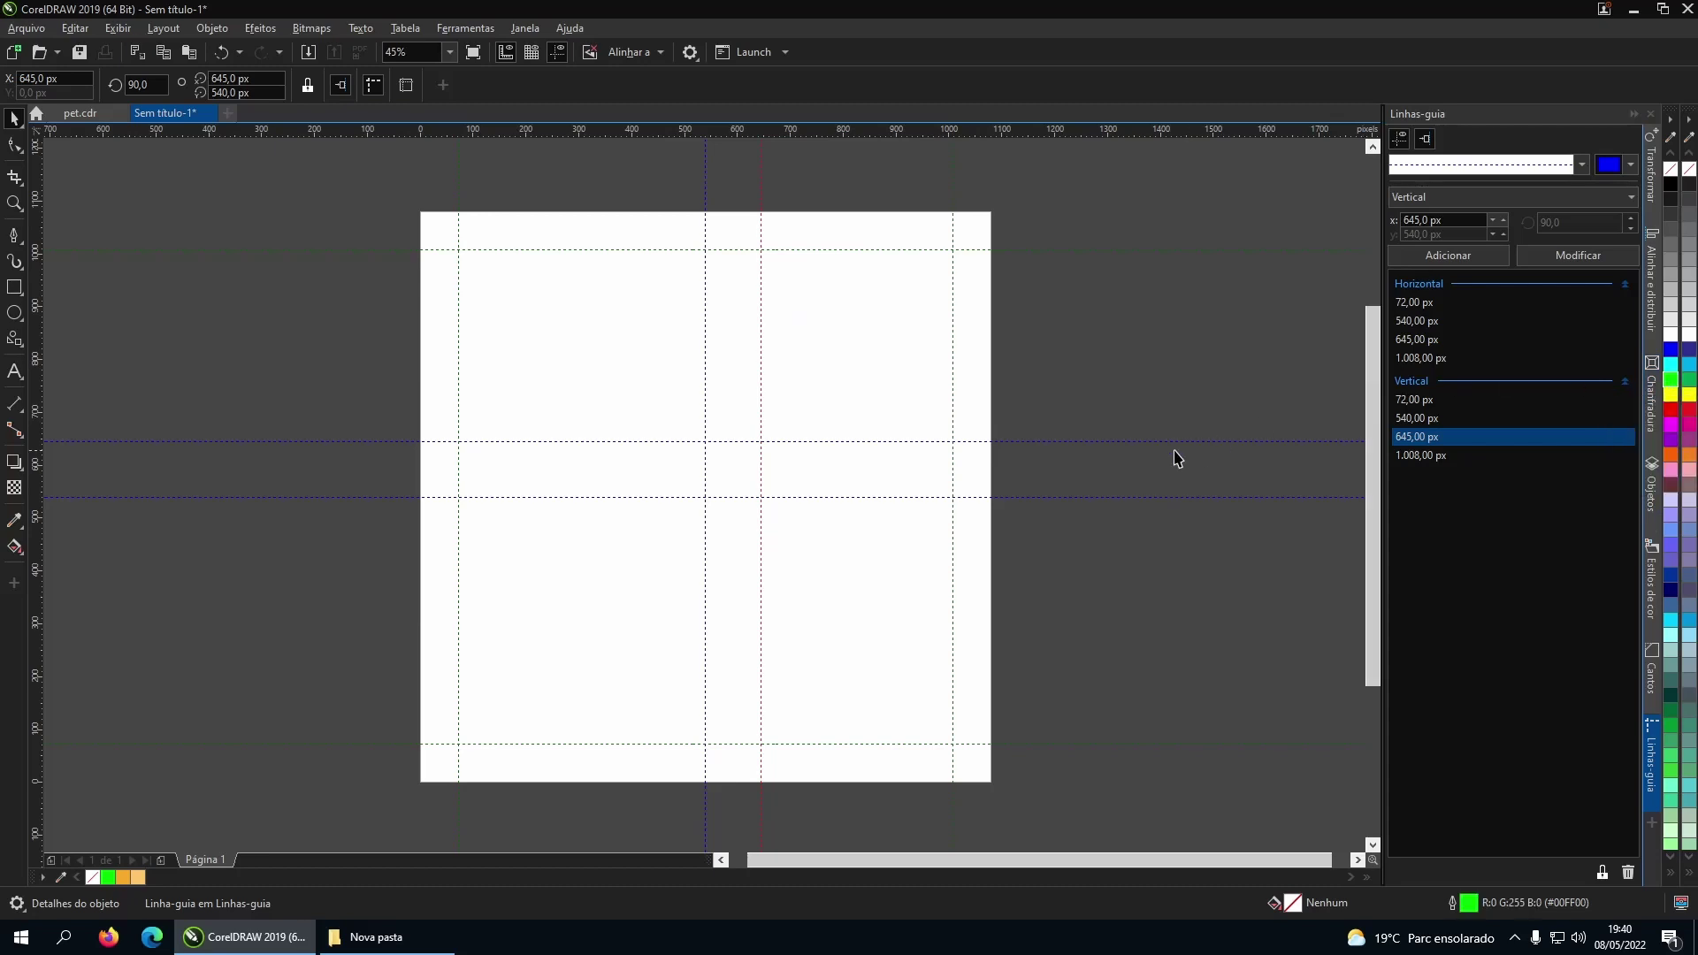
pyautogui.click(1039, 441)
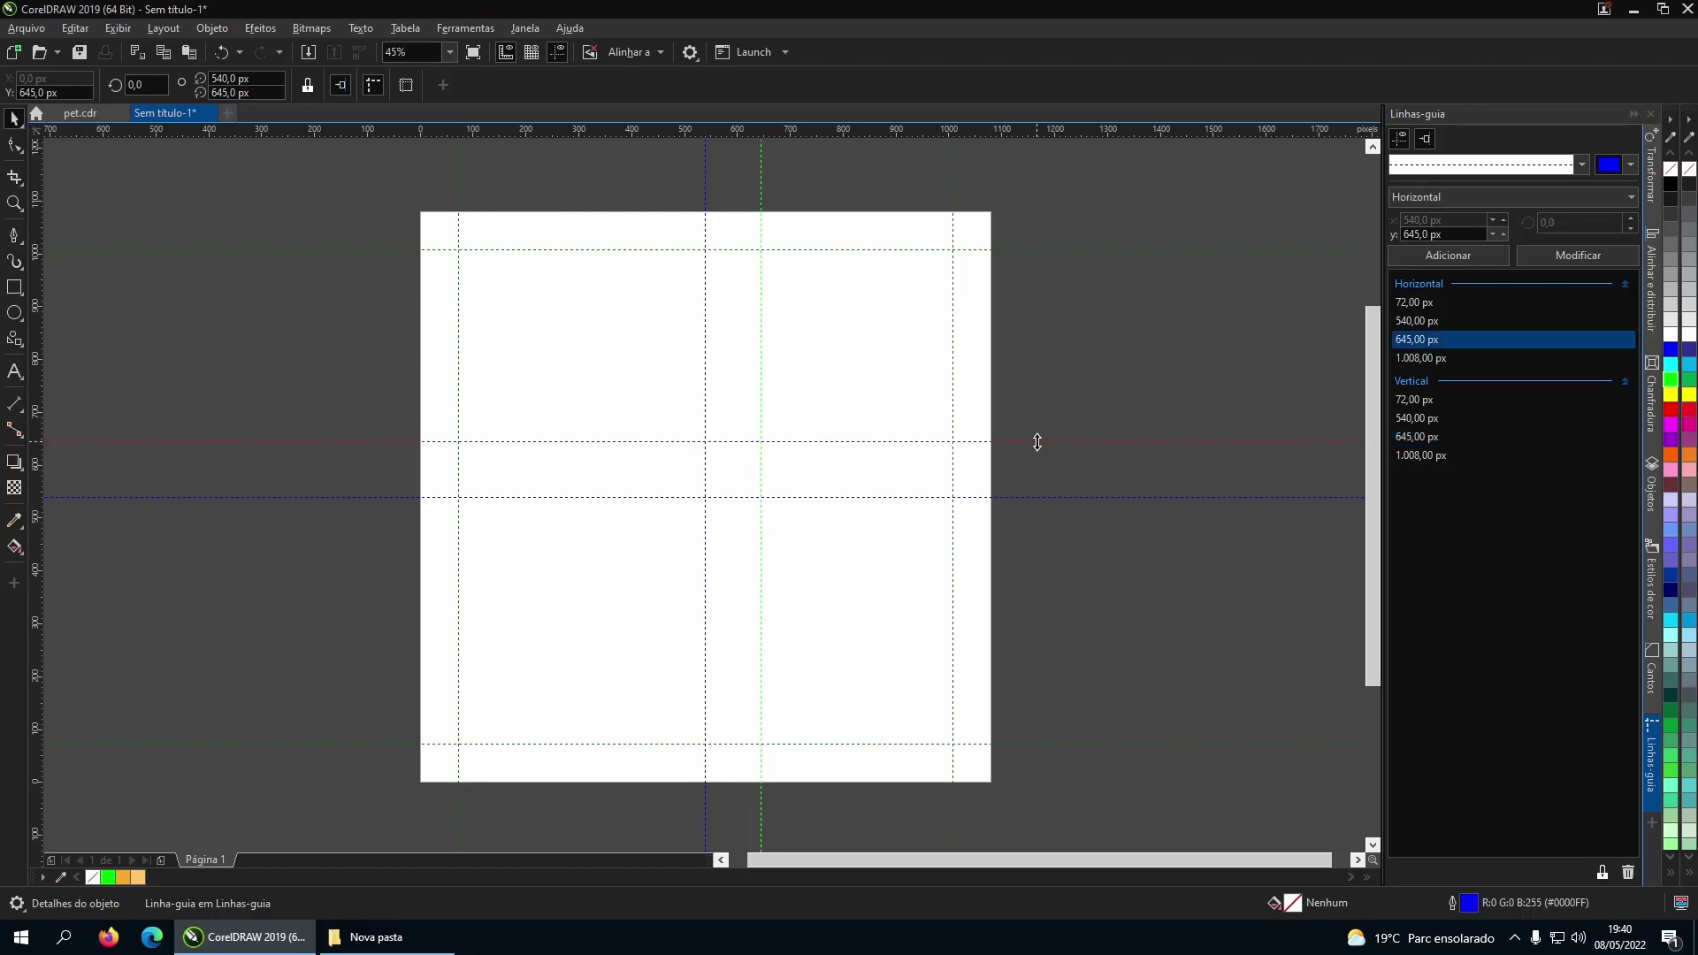
pyautogui.click(1669, 381)
pyautogui.click(1217, 347)
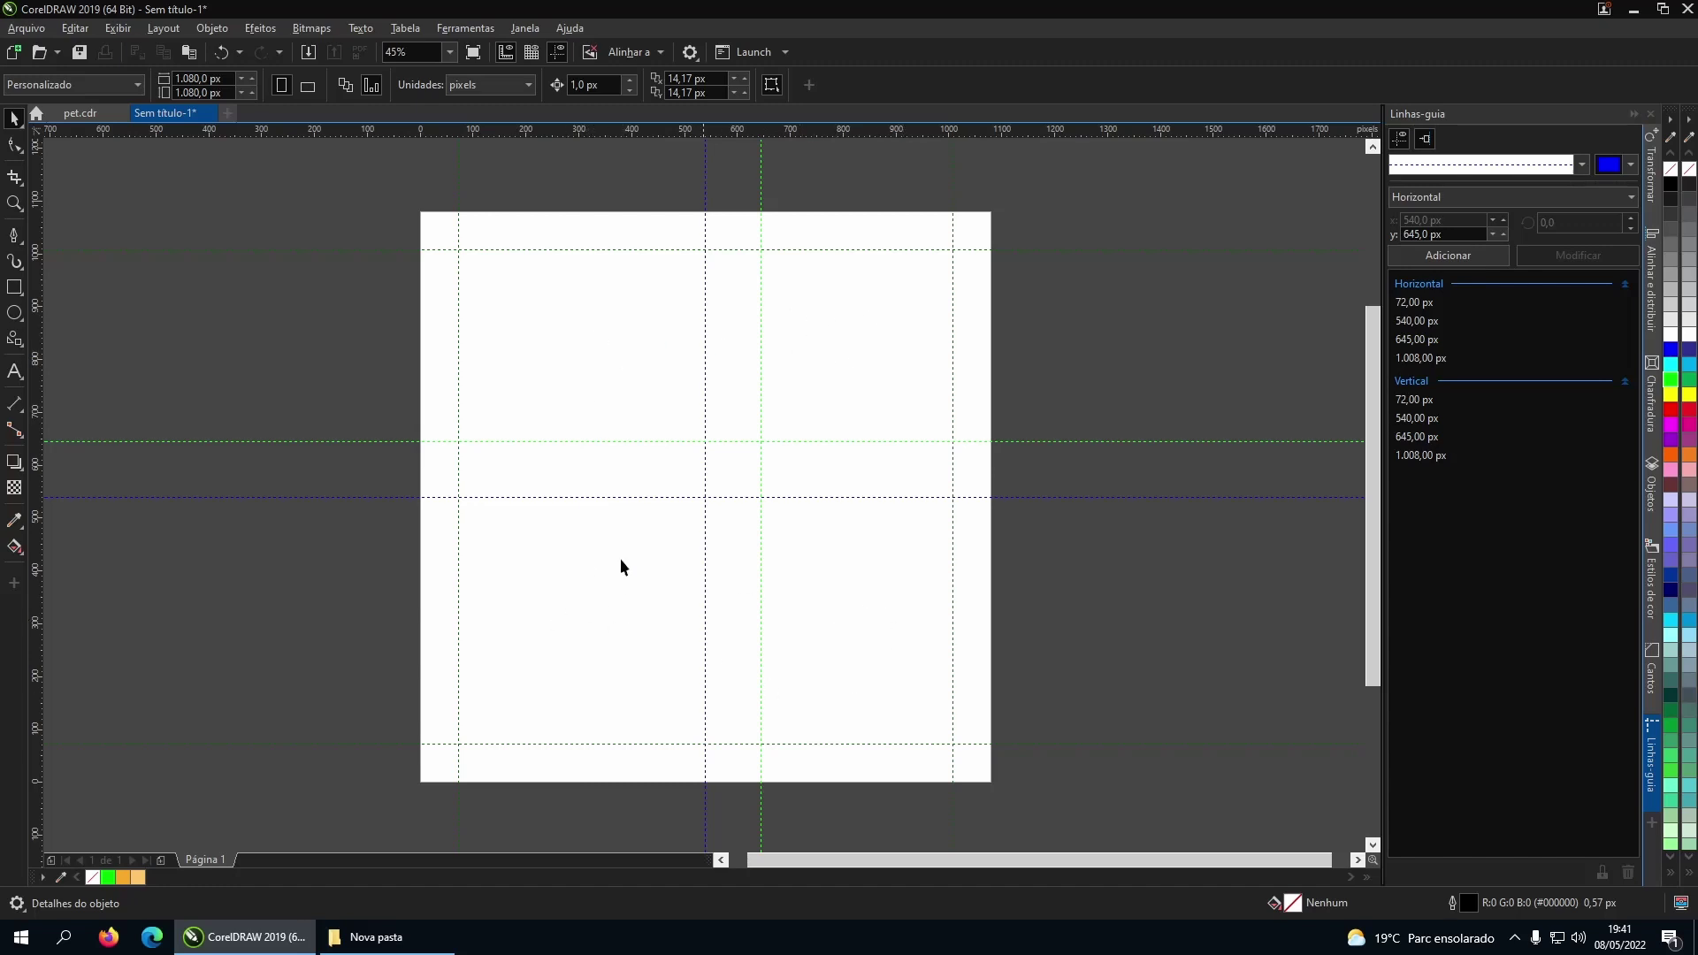
# Collapse the guidelines docker and create a rectangle covering the whole 1080 × 1080 px page.
pyautogui.click(1634, 113)
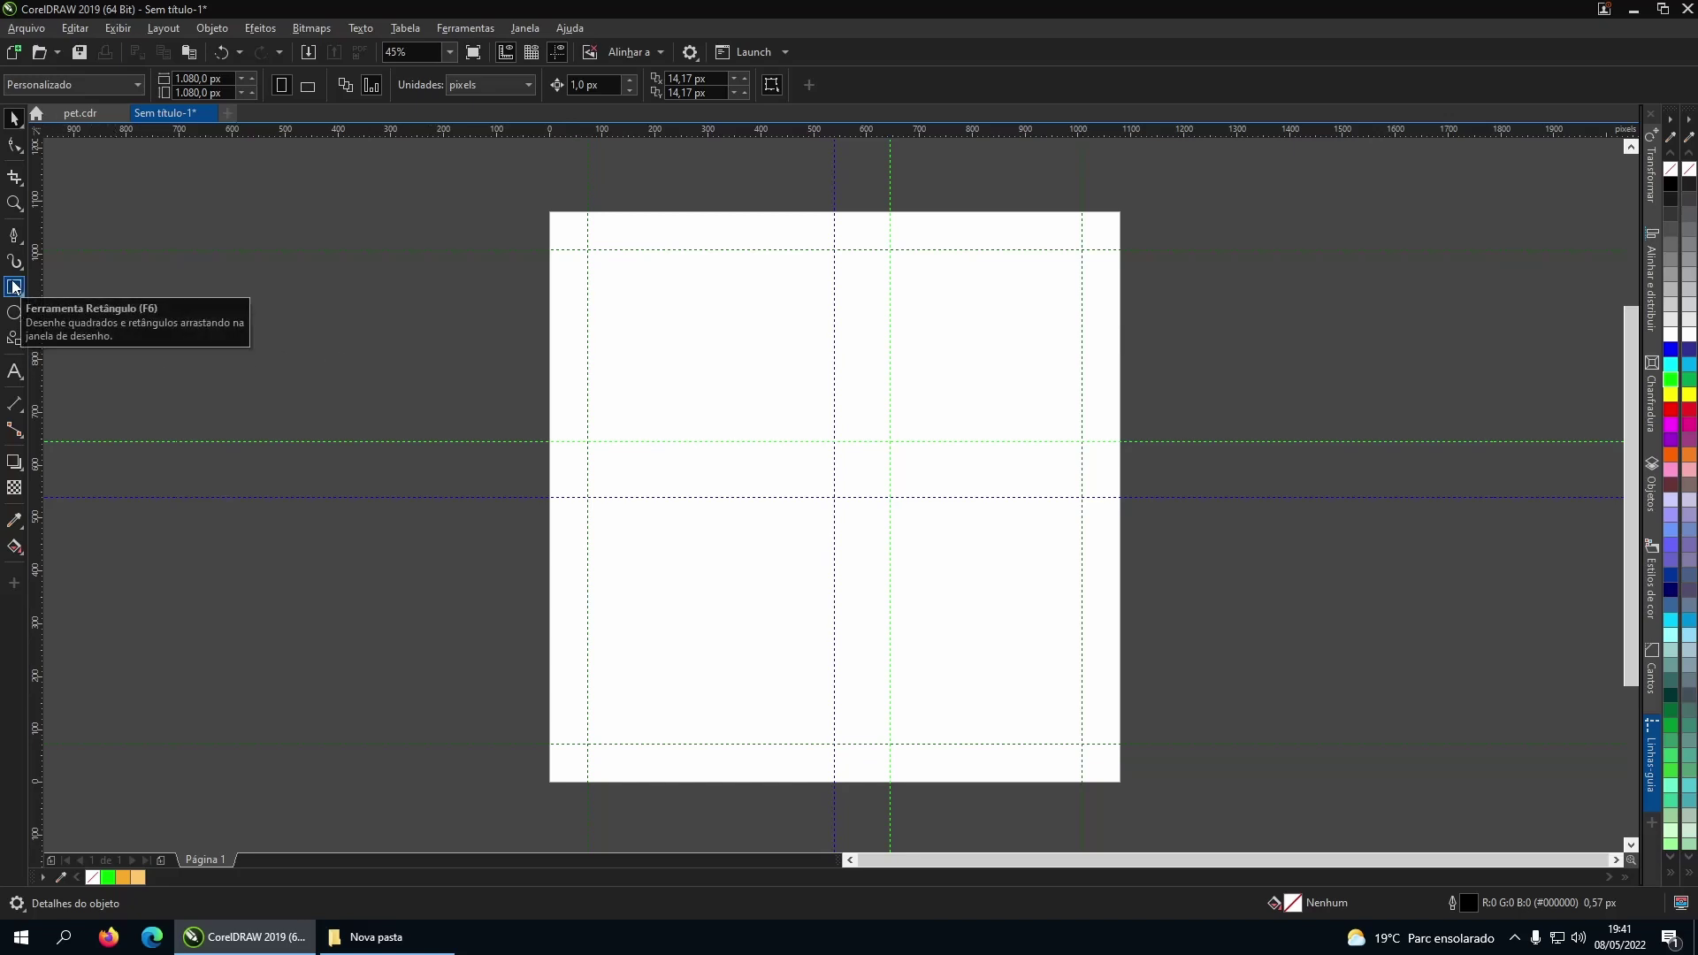
pyautogui.doubleClick(14, 287)
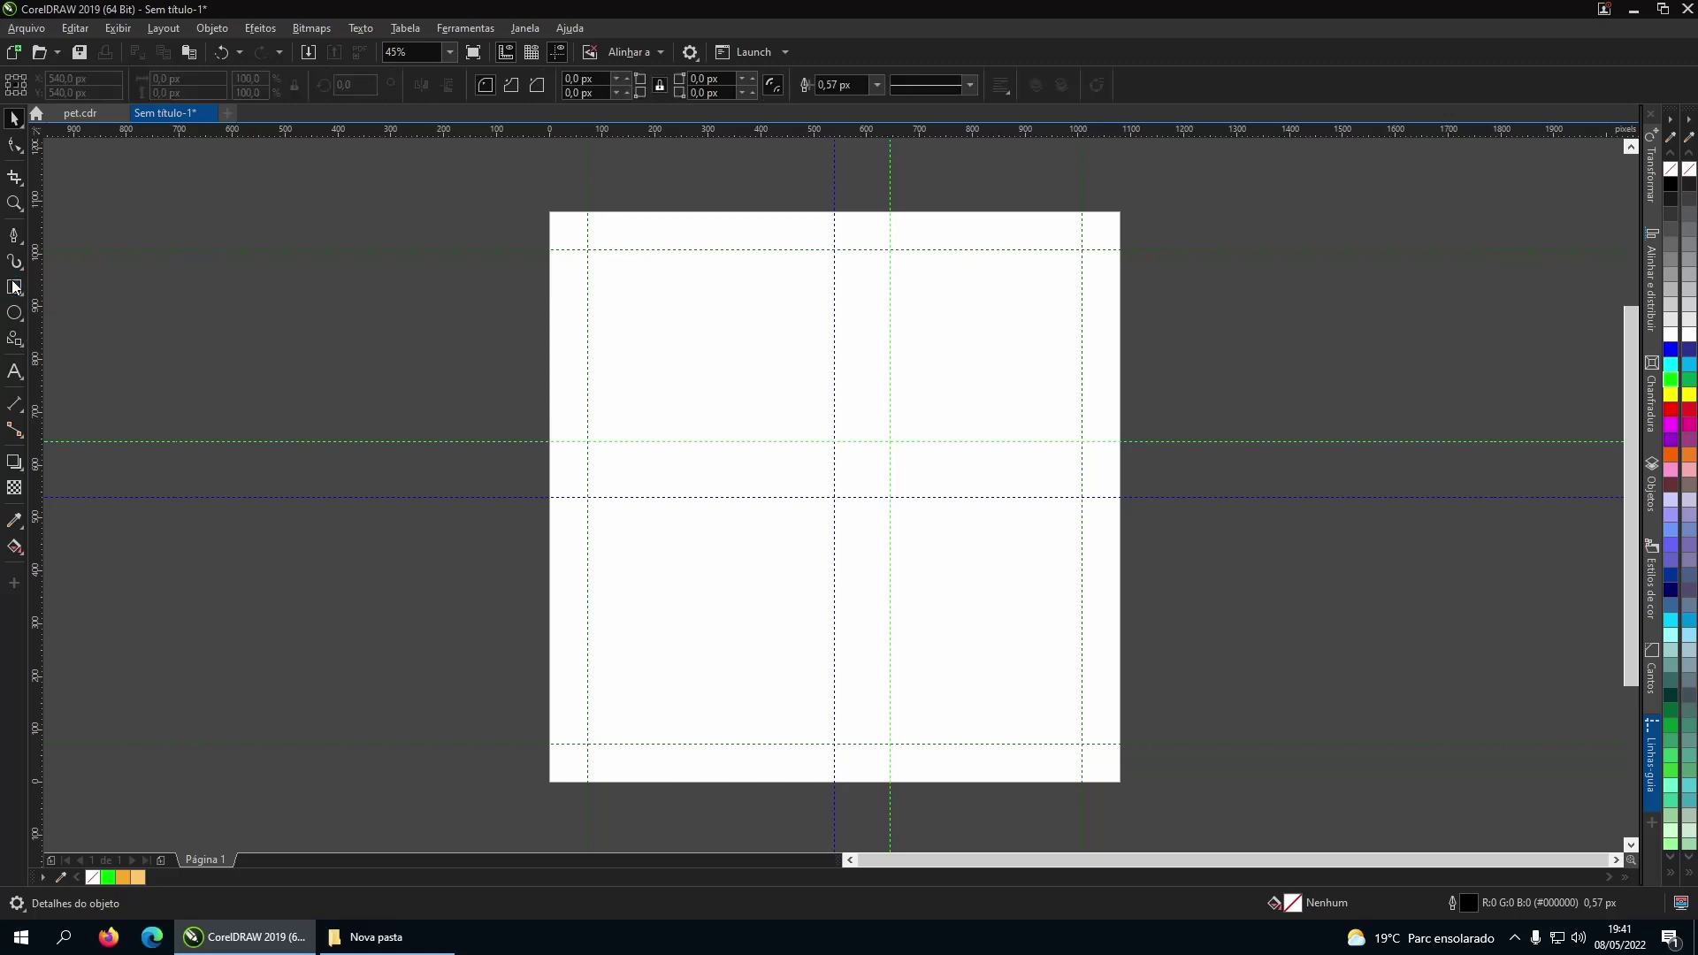
pyautogui.click(14, 119)
# Fill the page-sized rectangle with the uniform orange colour #F9AA27.
pyautogui.hotkey('shift', 'F11')
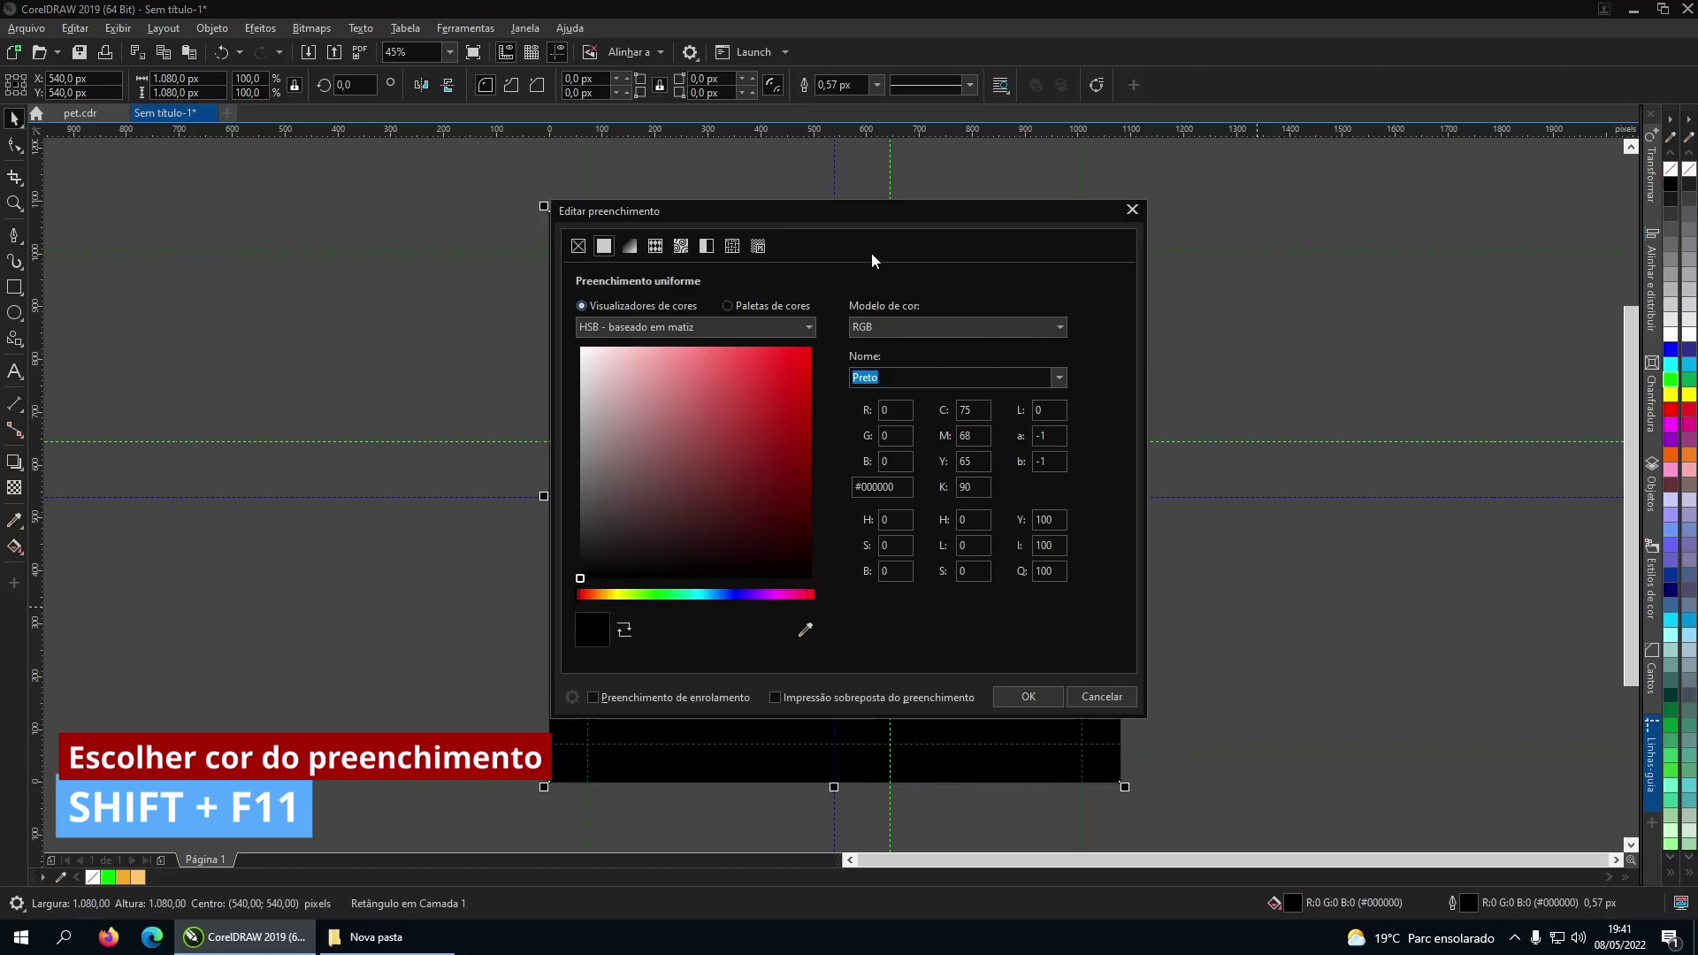
pyautogui.moveTo(852, 212); pyautogui.dragTo(1220, 212)
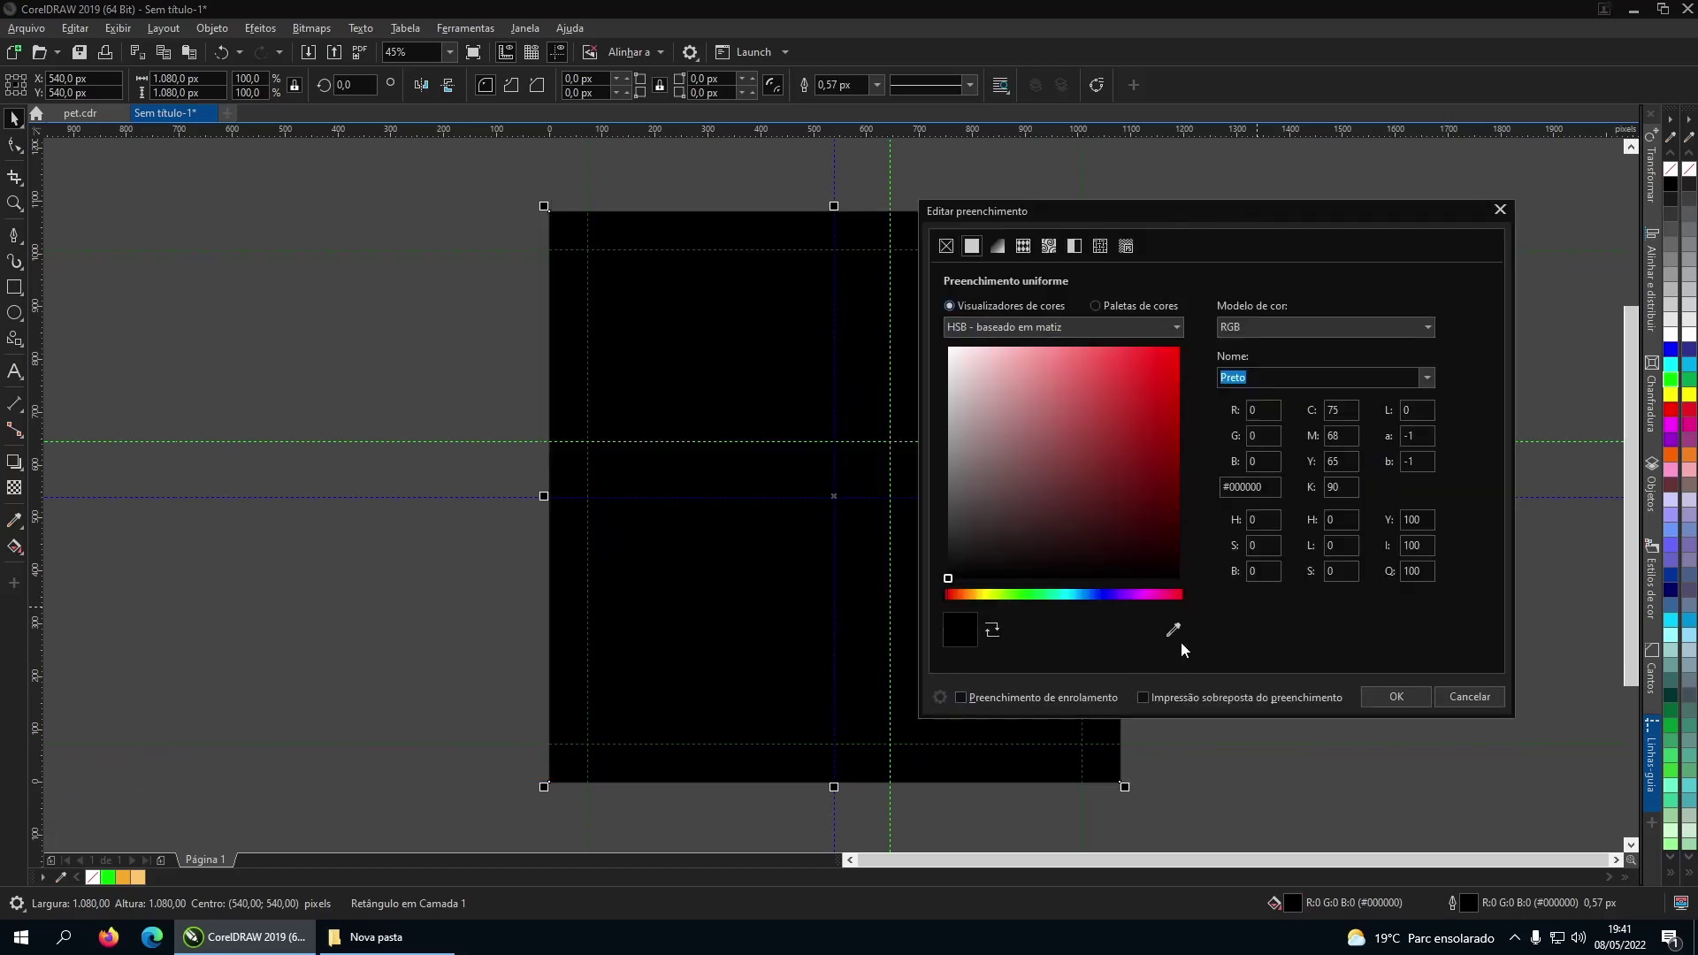
pyautogui.click(1230, 486)
pyautogui.moveTo(1227, 487); pyautogui.dragTo(1368, 479)
pyautogui.write('f9aa27')
pyautogui.click(1396, 697)
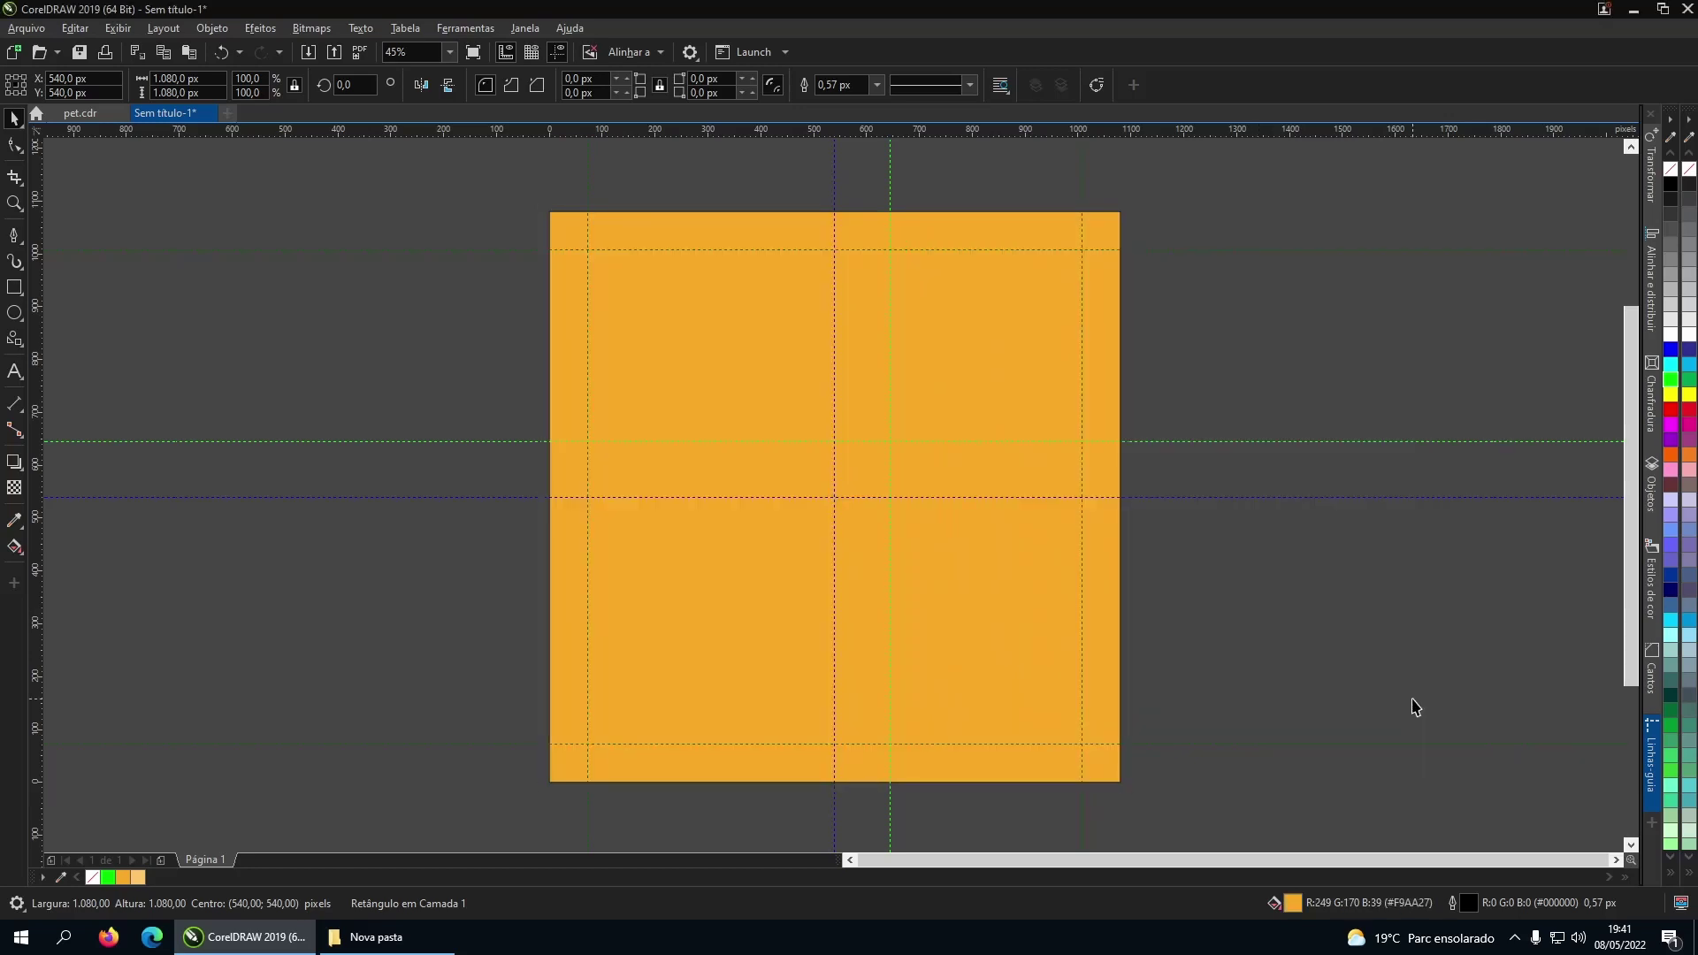
pyautogui.click(1371, 266)
# Paste the copied PetShop logo and move it to the page's upper-left area, centred at about X 315, Y 838 px.
pyautogui.hotkey('shift', 'F4')
pyautogui.hotkey('ctrl', 'v')
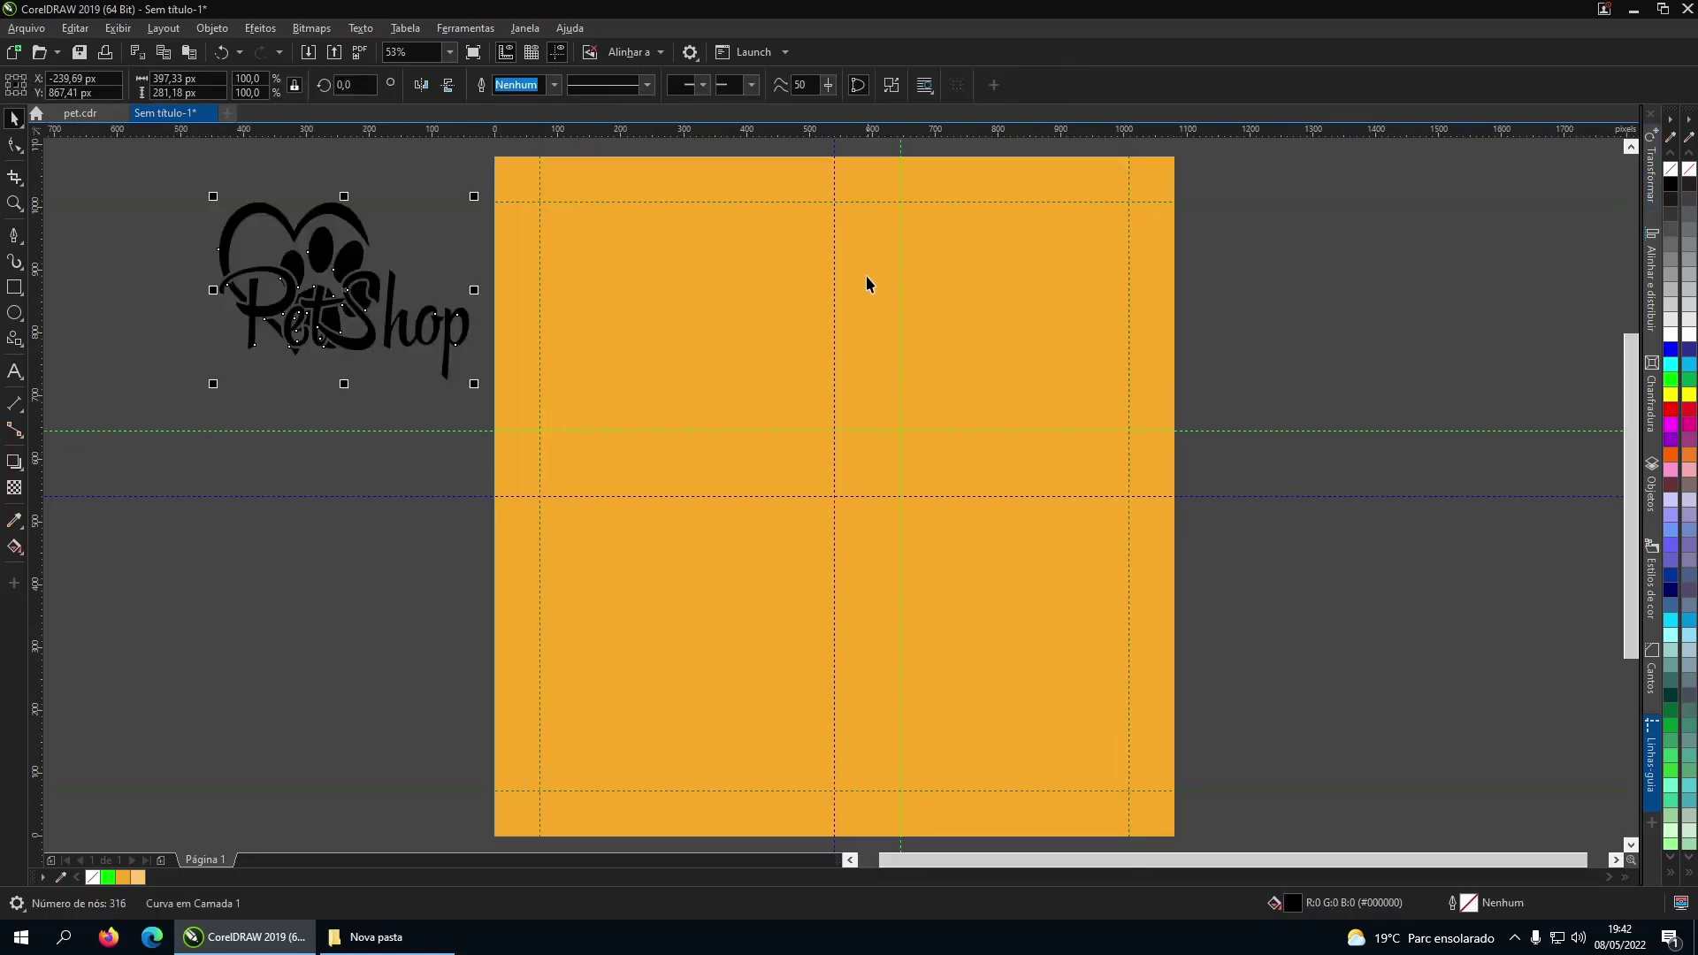
pyautogui.click(159, 254)
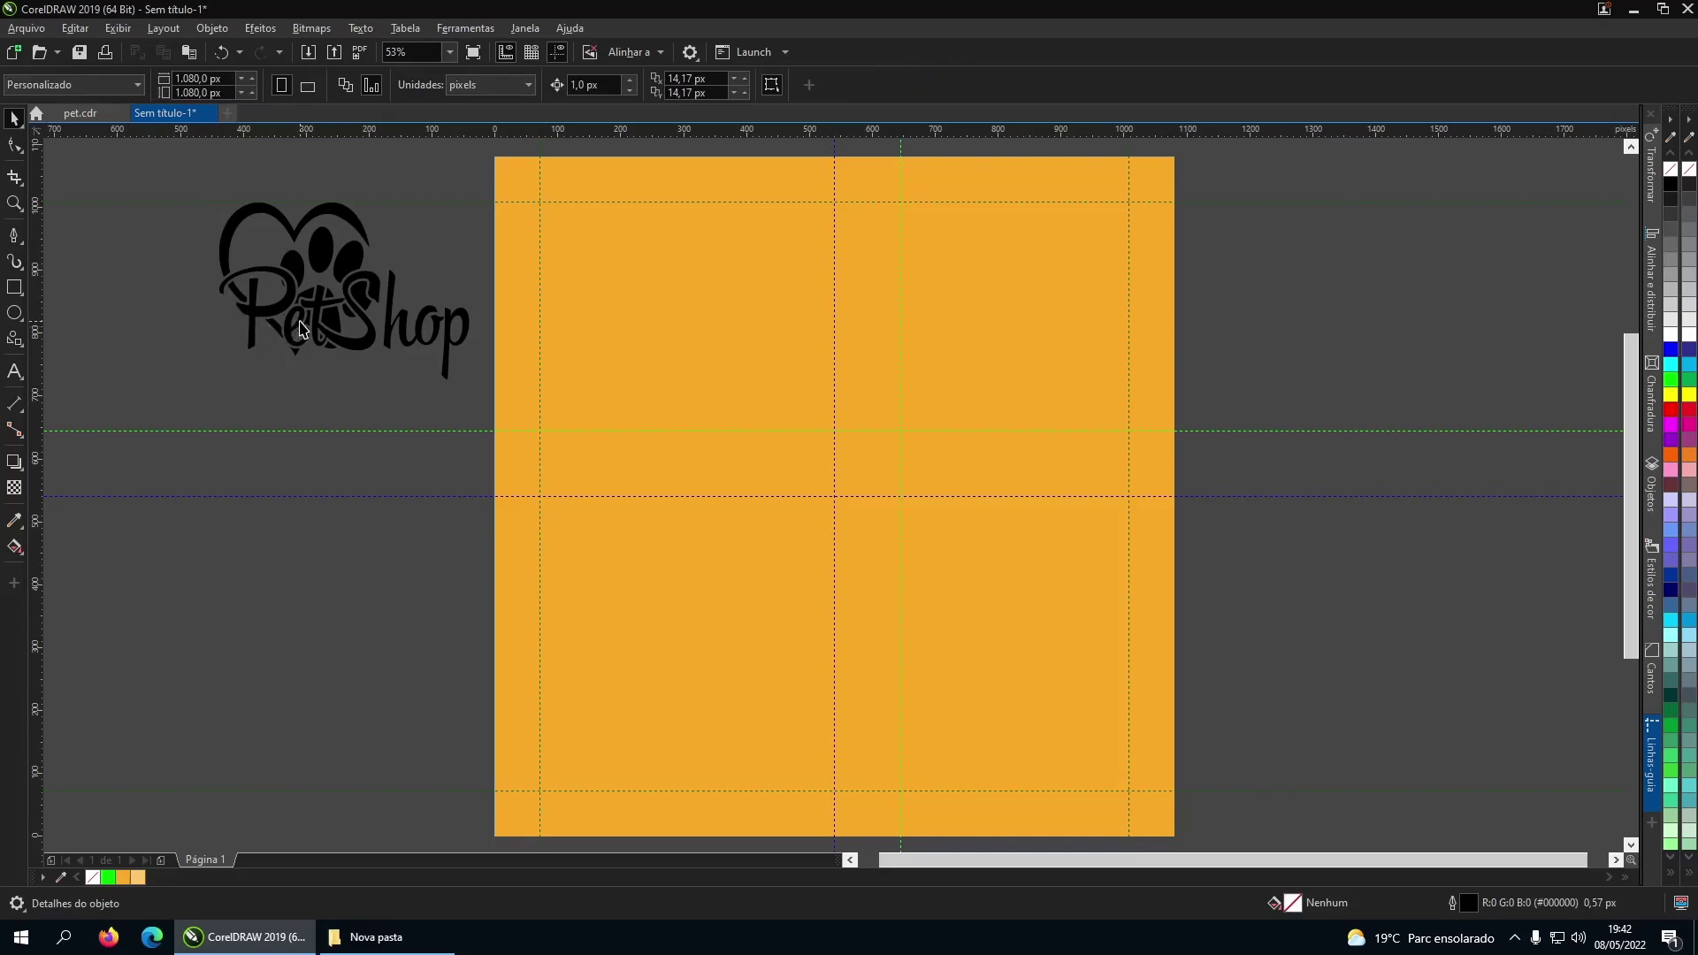
pyautogui.moveTo(320, 314); pyautogui.dragTo(670, 331)
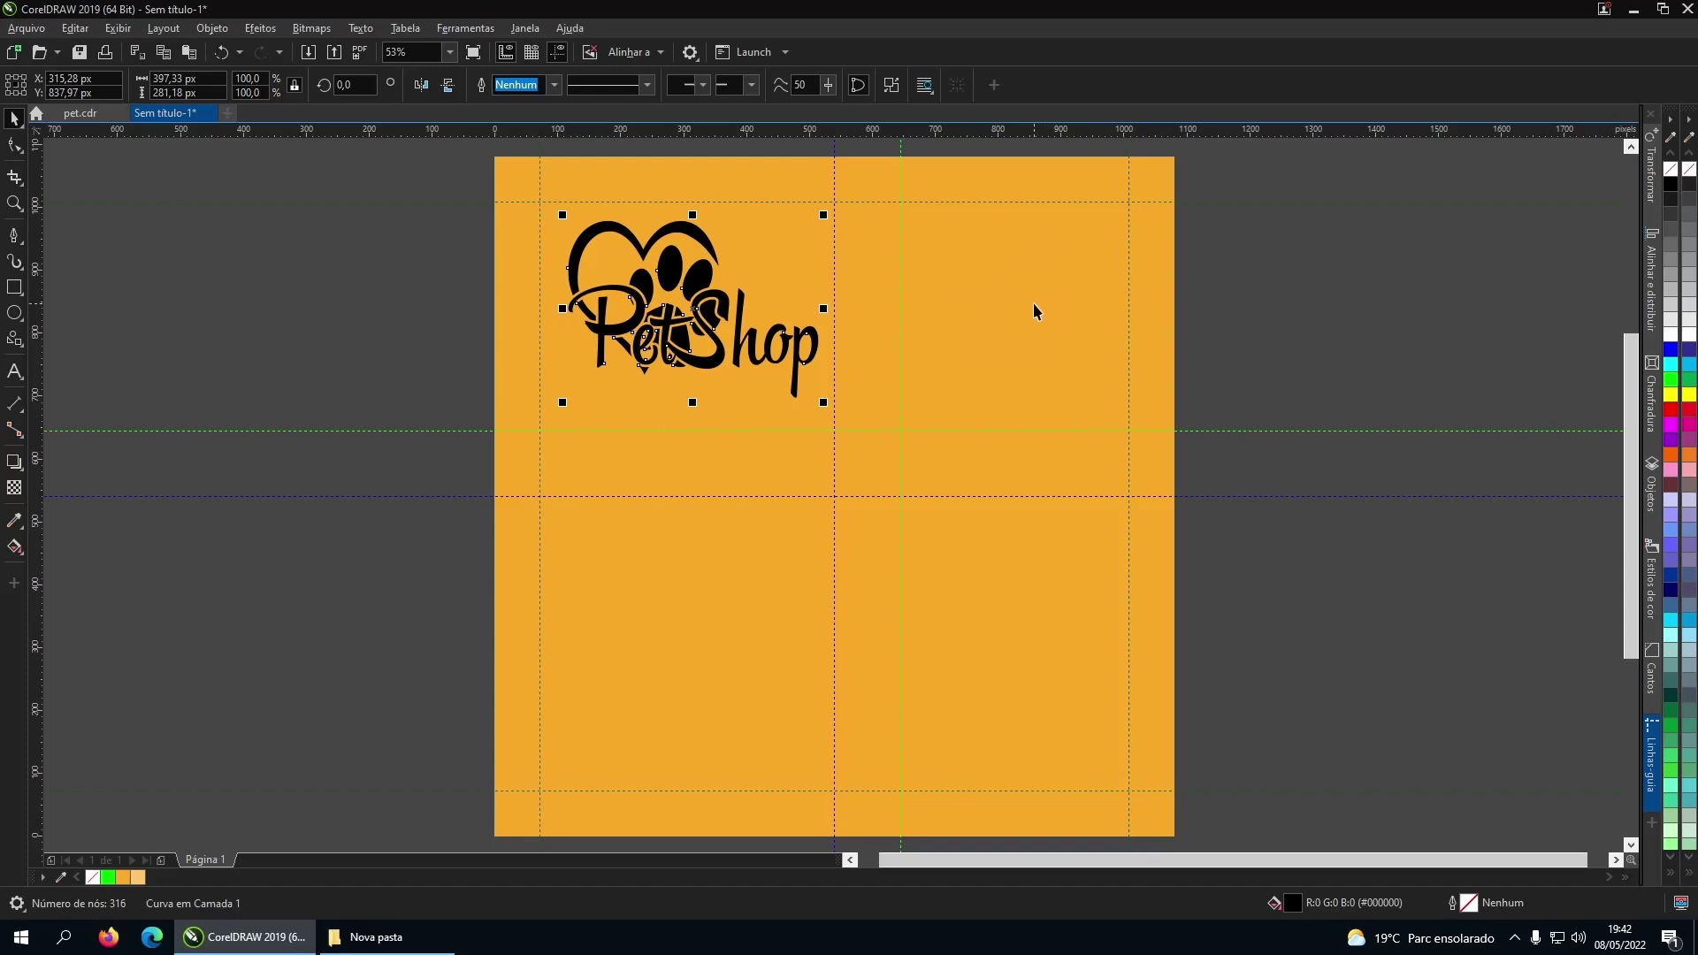
# Move the PetShop logo up and left so it sits just inside the top and left margin guidelines.
pyautogui.click(1239, 308)
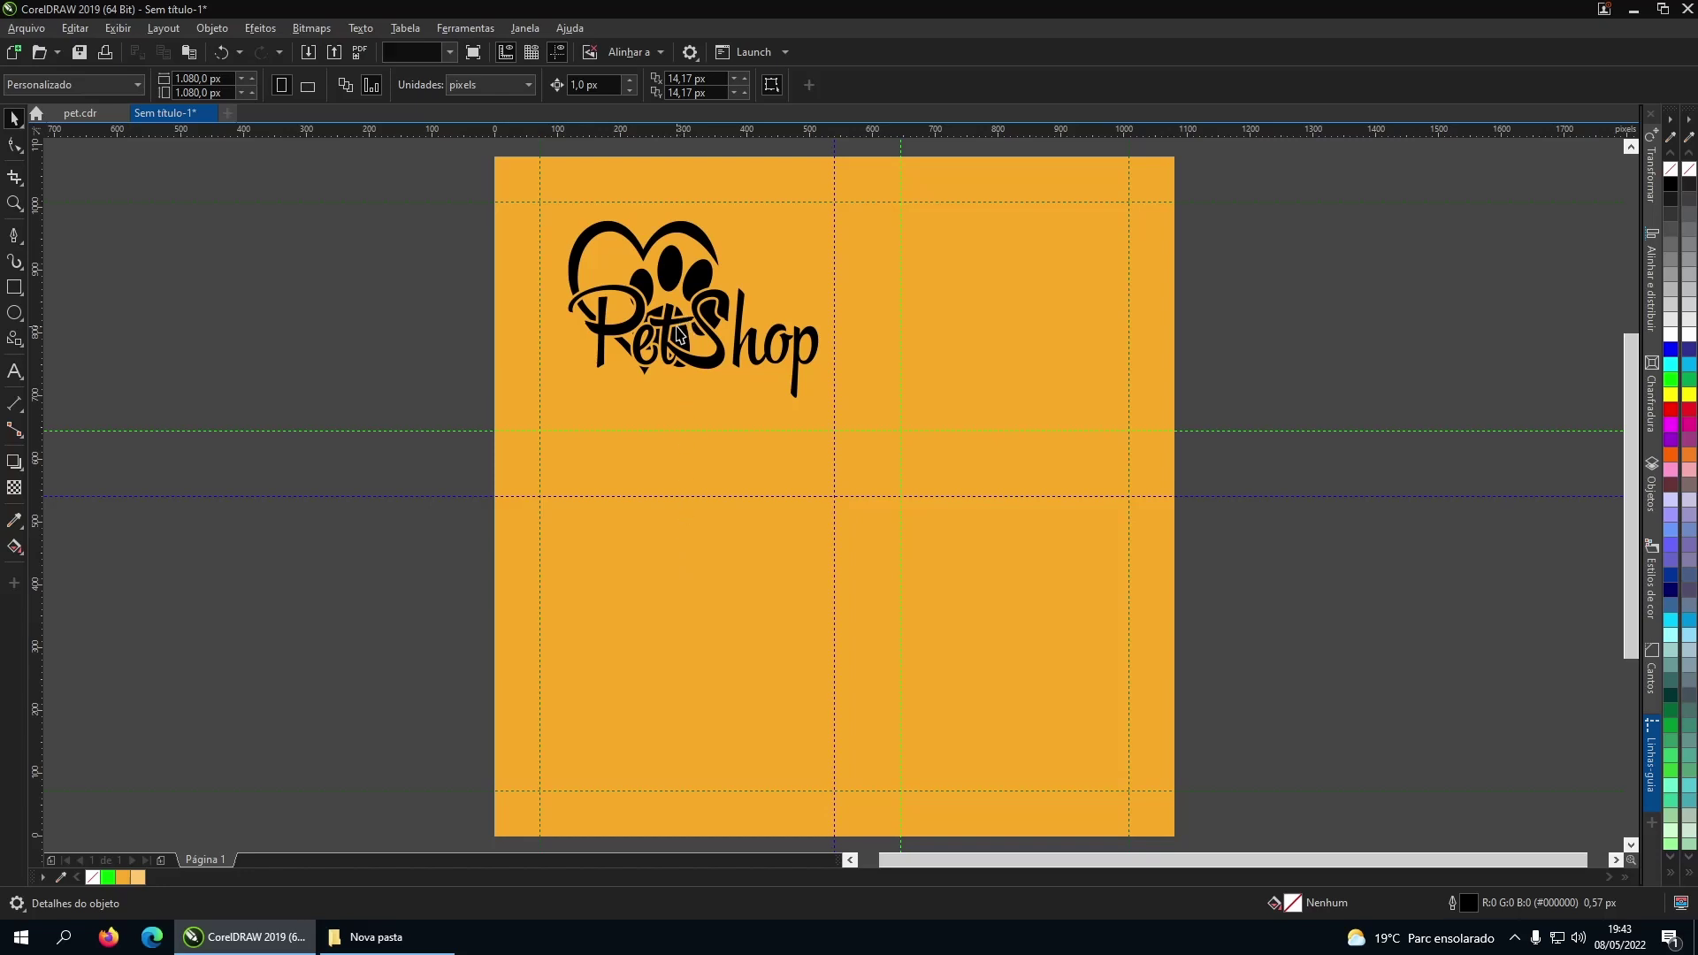
pyautogui.moveTo(679, 334); pyautogui.dragTo(658, 321)
pyautogui.click(419, 316)
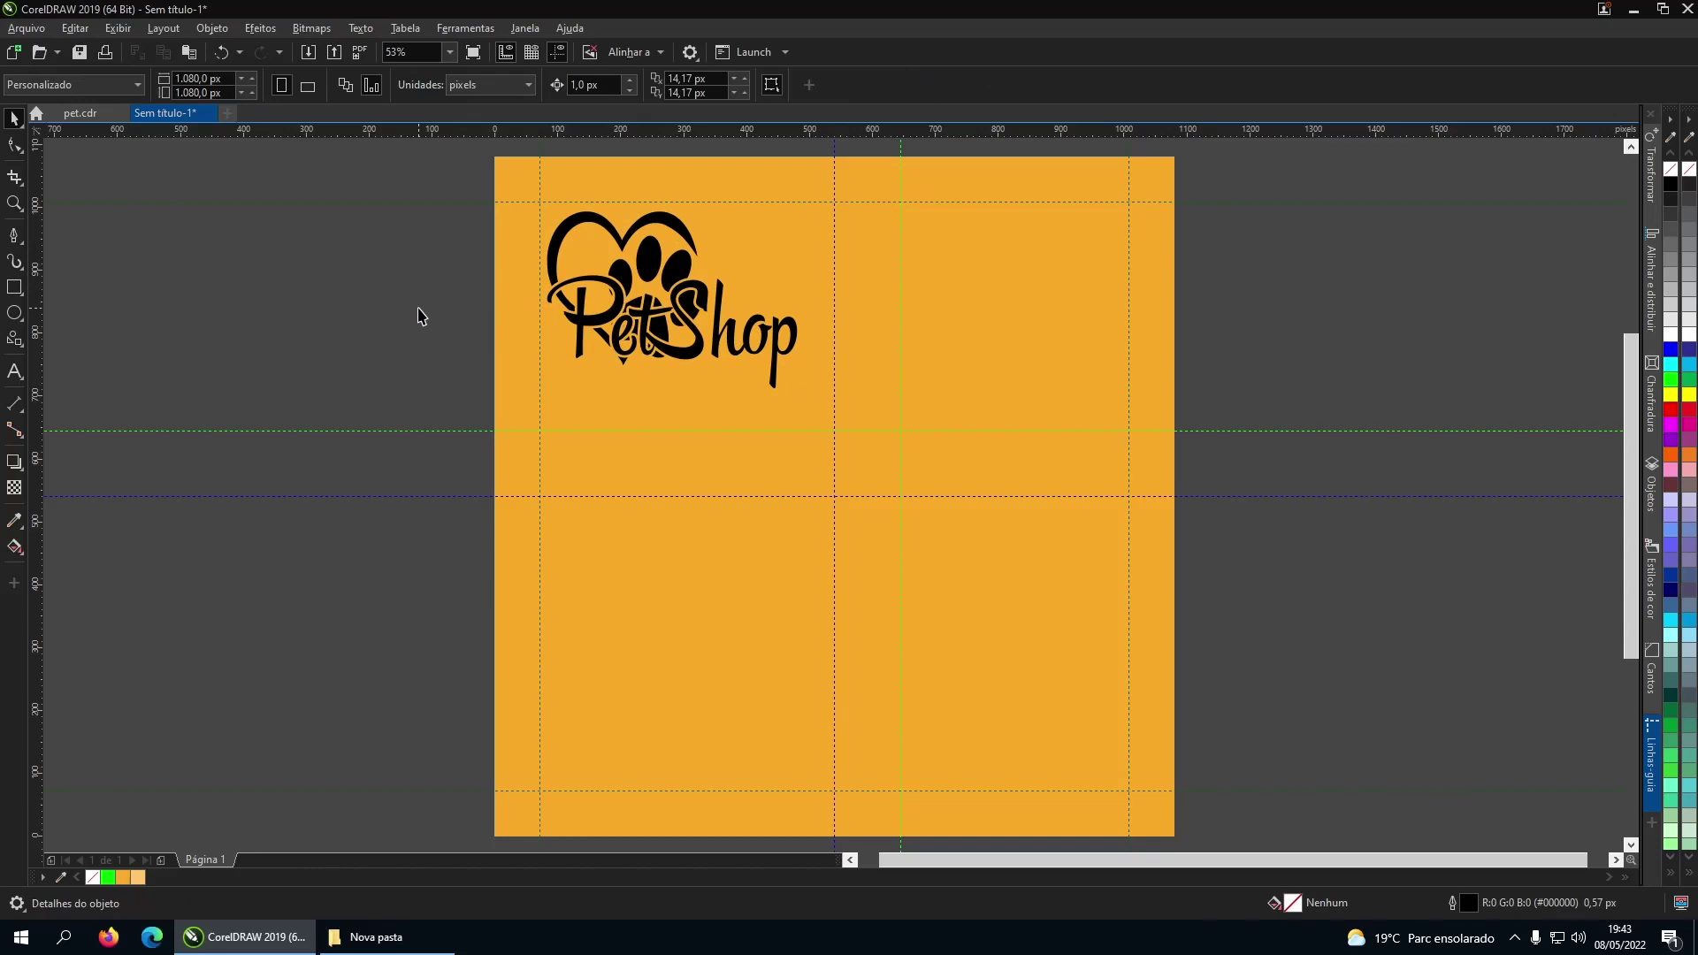
# Import dog and cat.png from the Nova pasta folder onto the page's lower-left area.
pyautogui.click(376, 937)
pyautogui.moveTo(1212, 239); pyautogui.dragTo(651, 692)
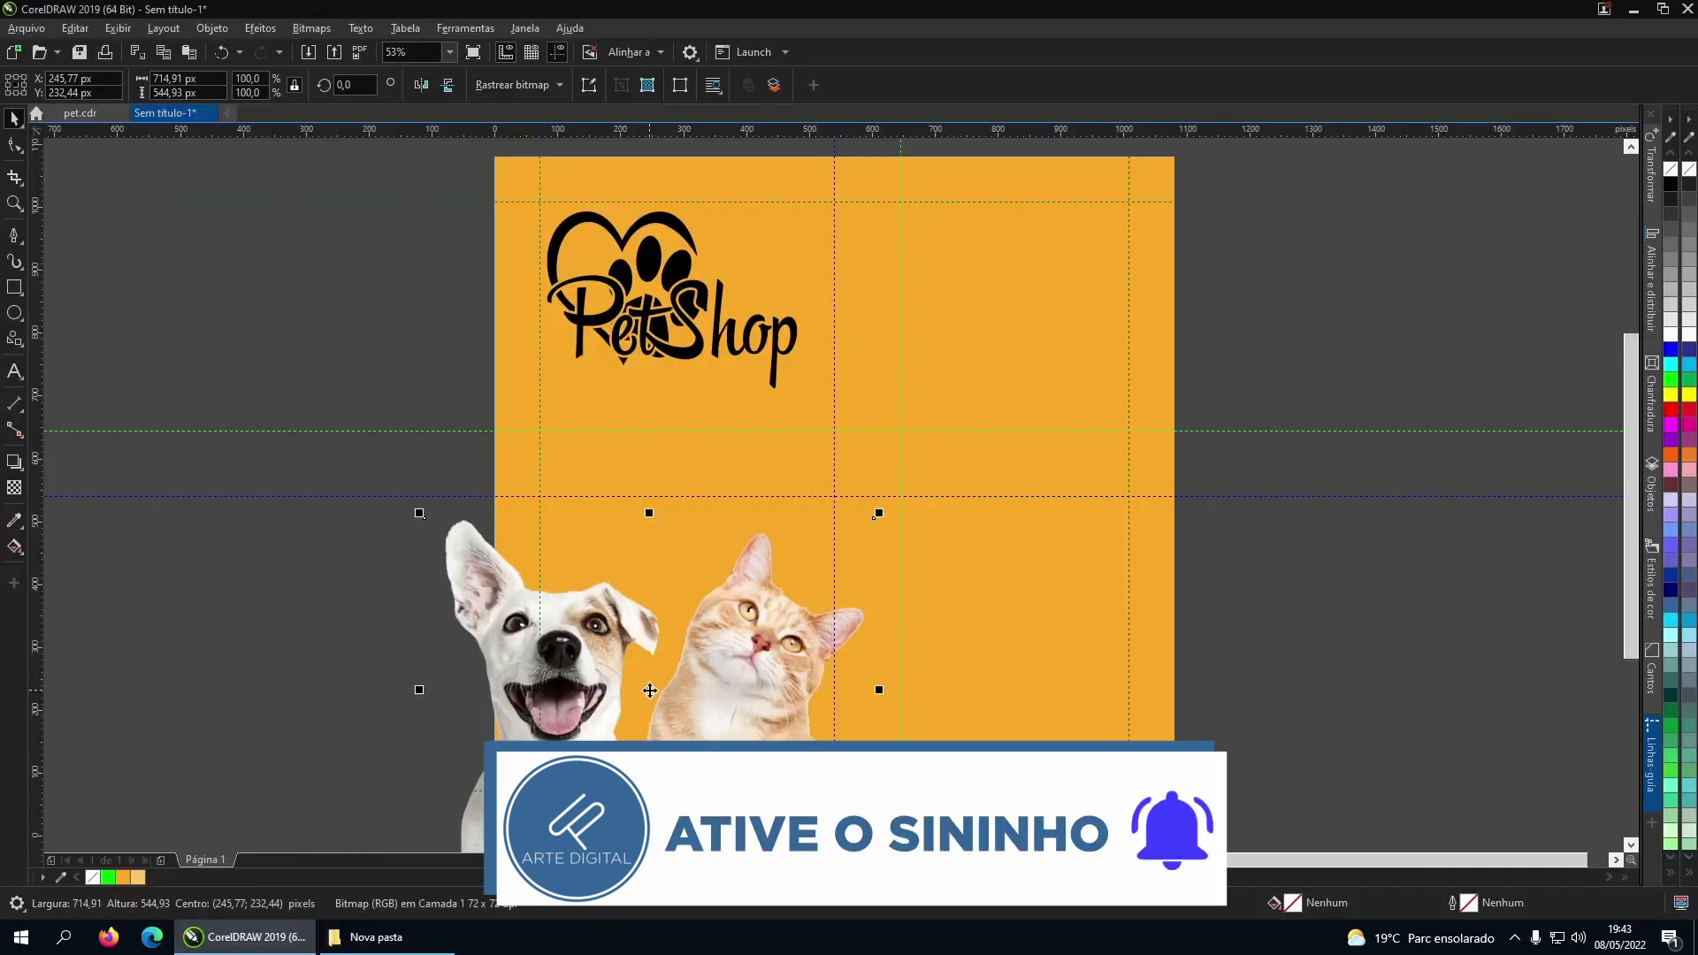
pyautogui.click(366, 677)
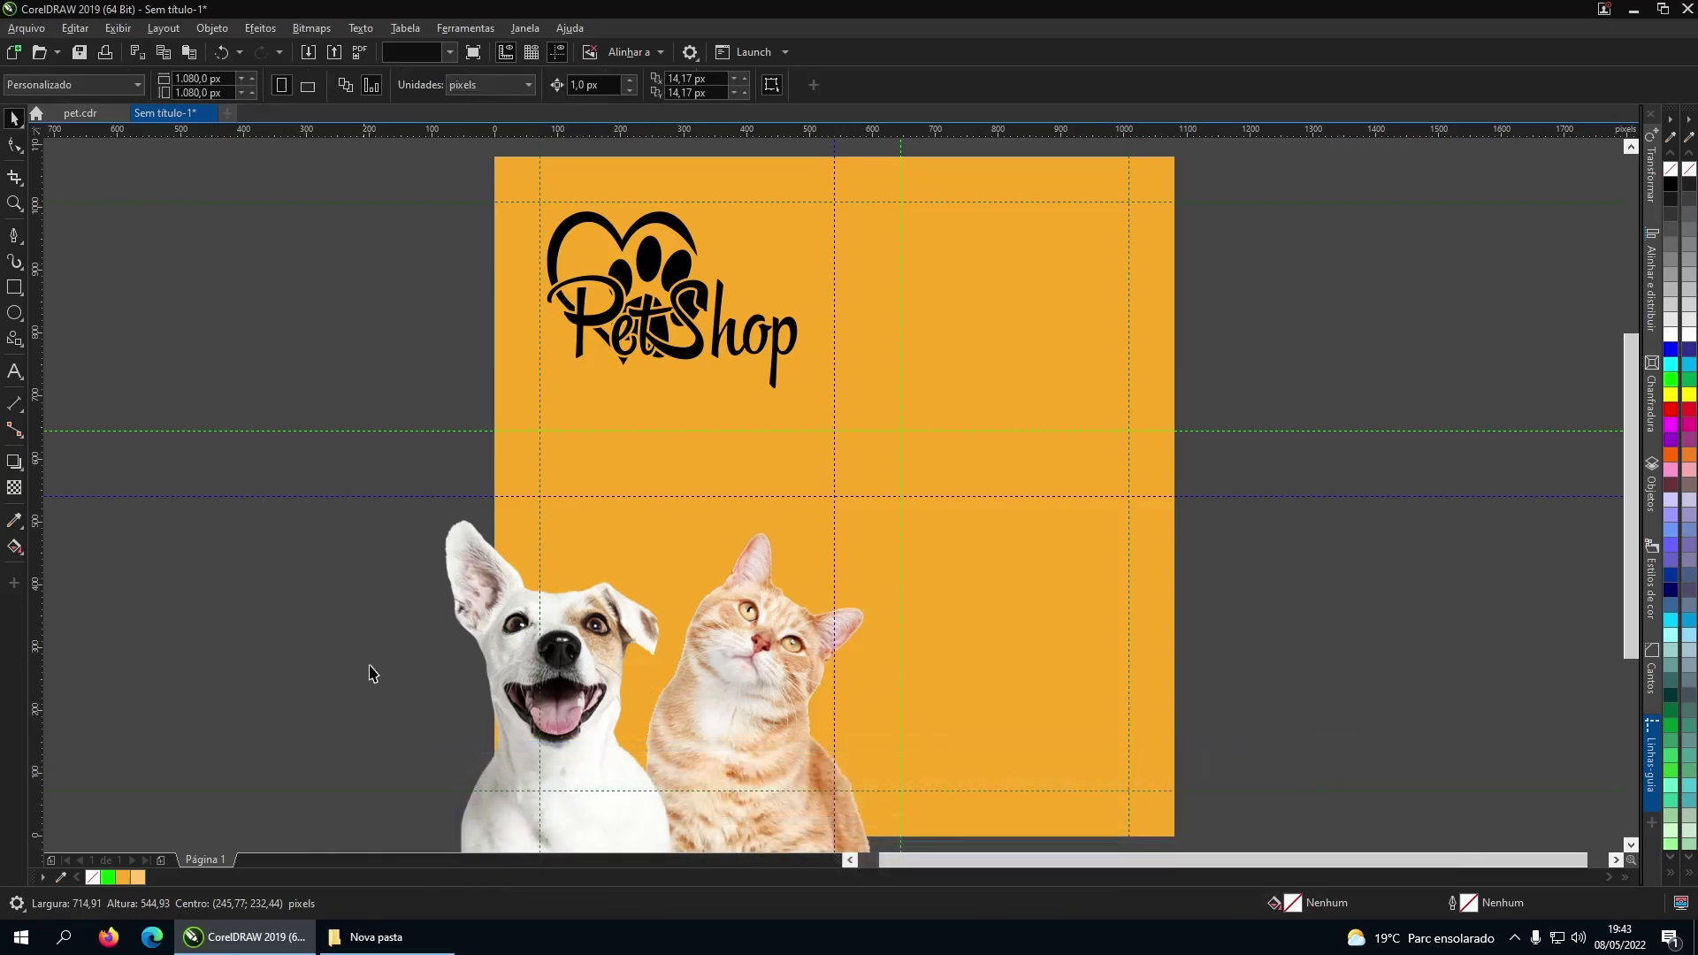
# Enlarge the dog and cat image to about 749 × 571 px and align it with the left margin guideline and the page's bottom edge.
pyautogui.moveTo(755, 666); pyautogui.dragTo(871, 548)
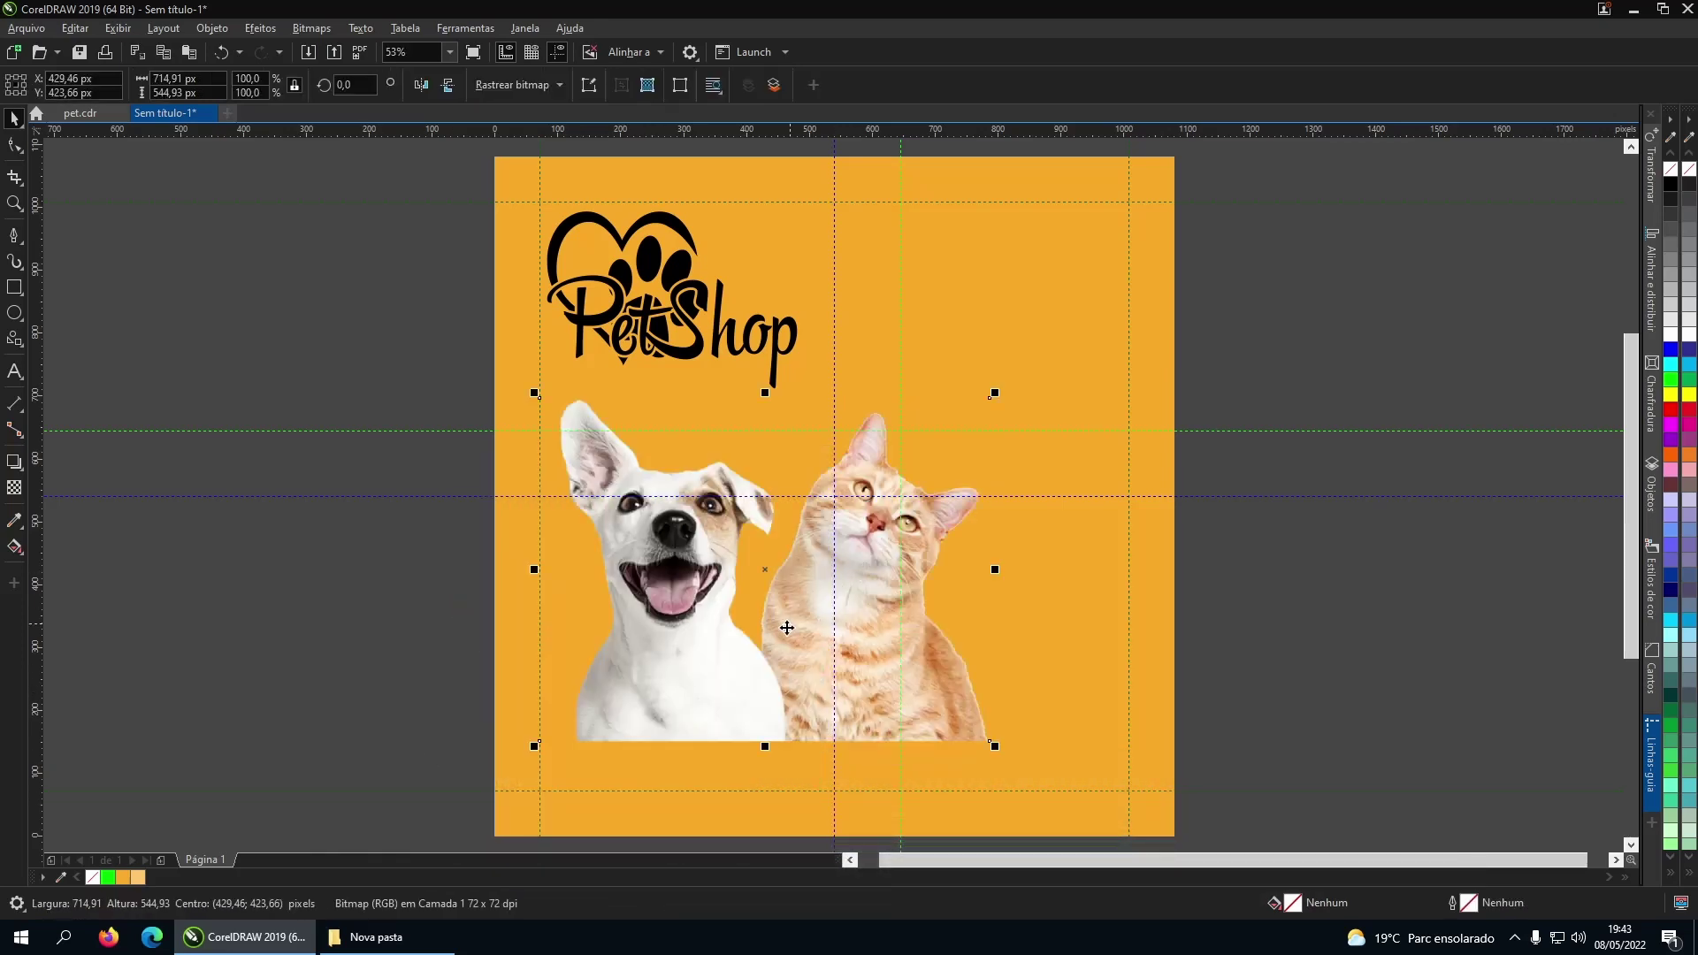
pyautogui.moveTo(711, 651); pyautogui.dragTo(667, 702)
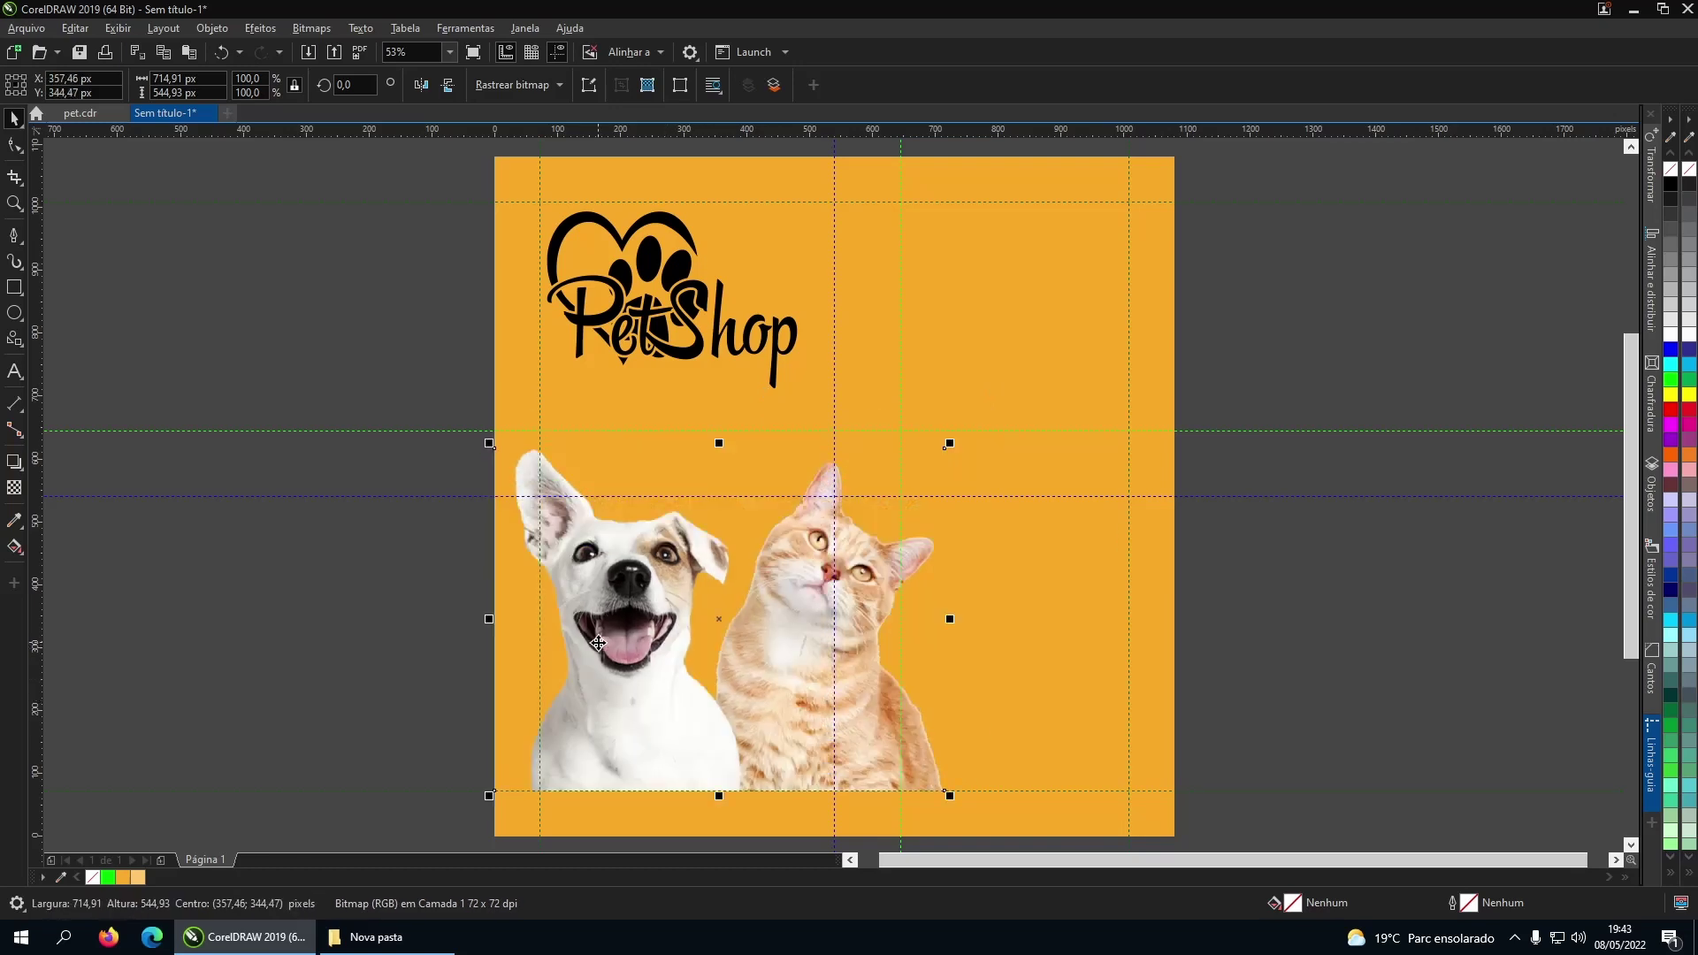
pyautogui.moveTo(593, 634); pyautogui.dragTo(638, 660)
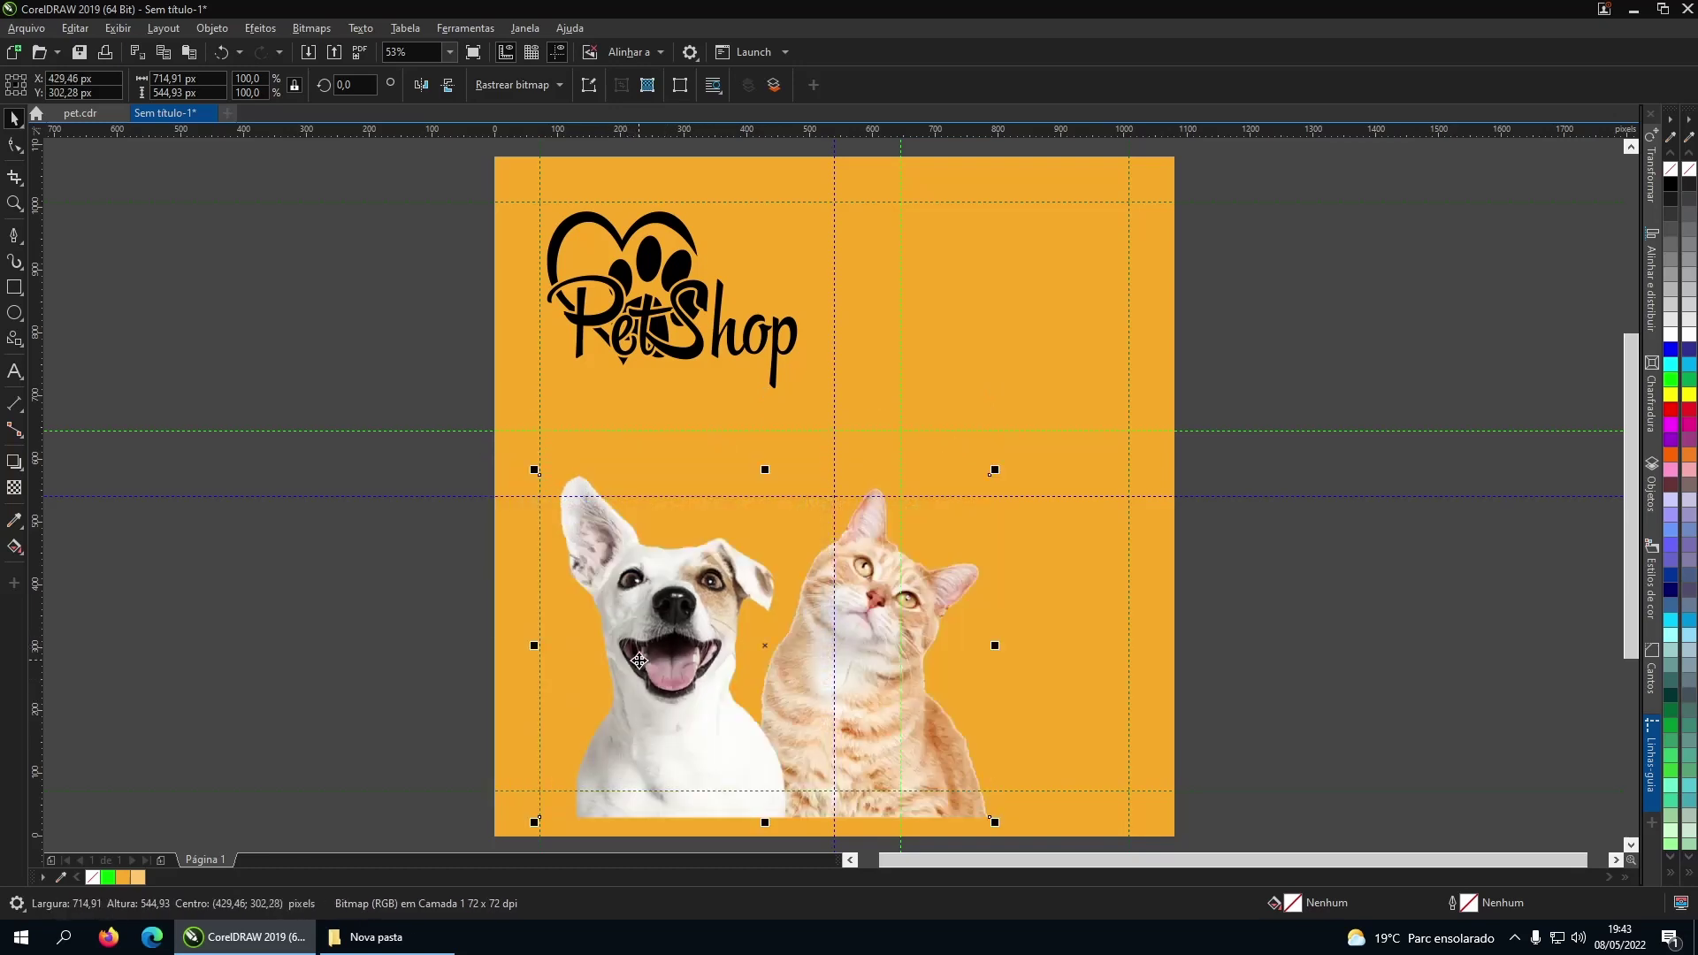
pyautogui.keyDown('shift'); pyautogui.click(1070, 648); pyautogui.keyUp('shift')
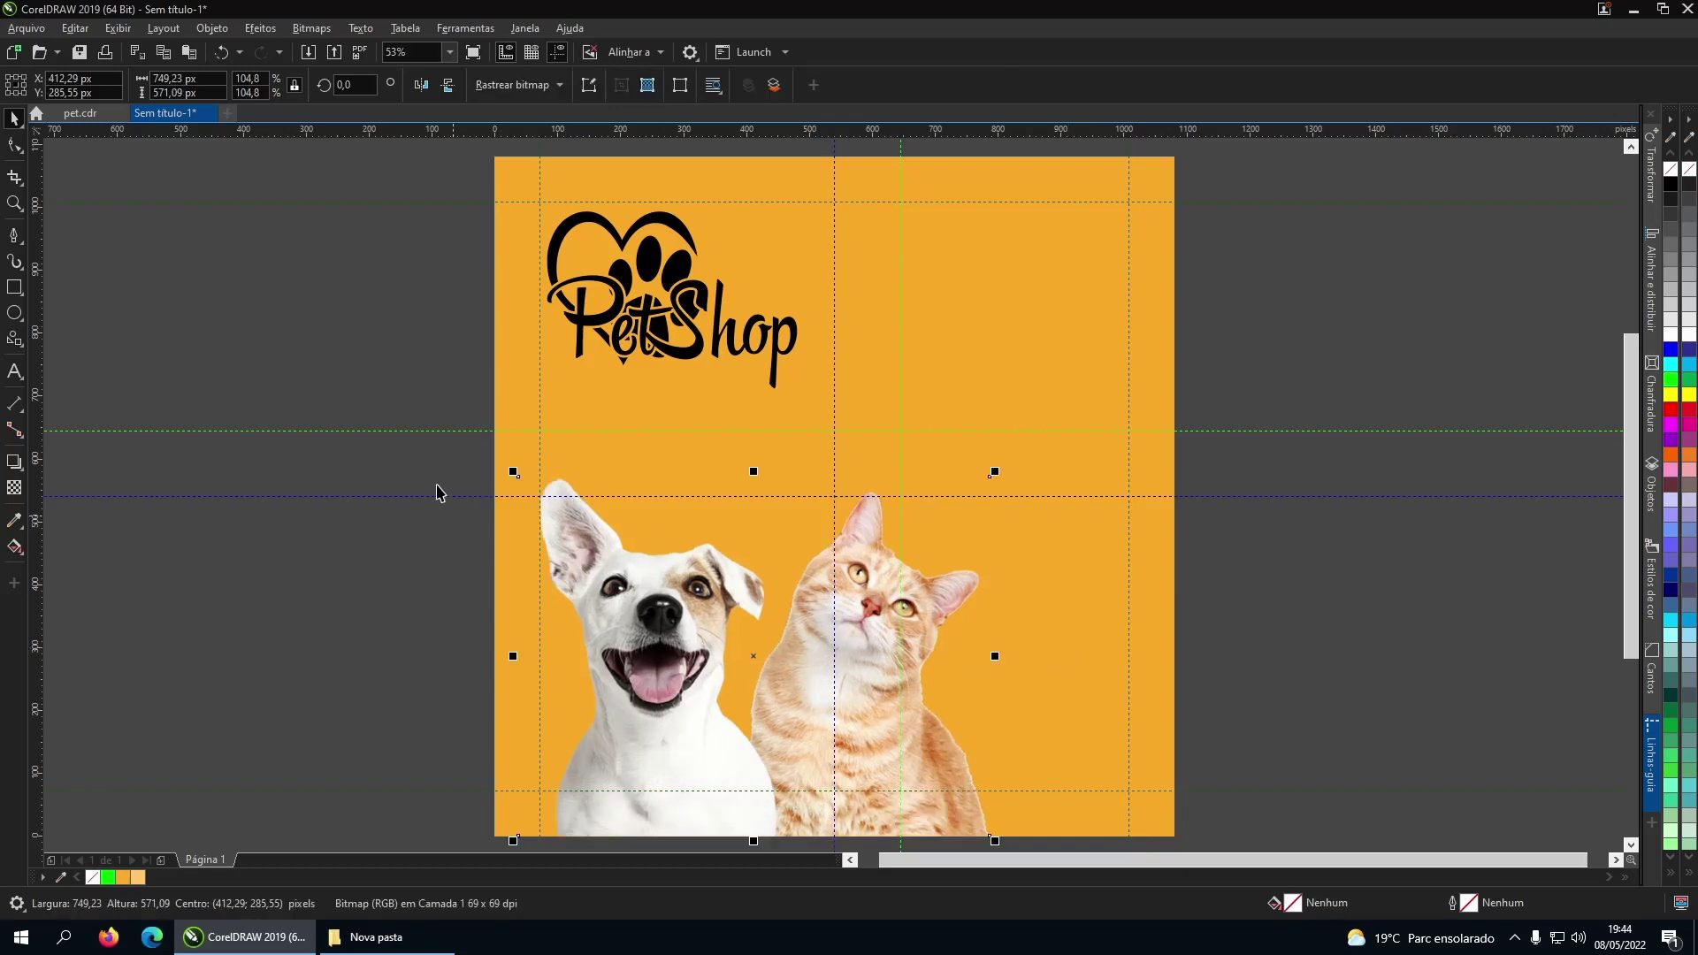
pyautogui.click(400, 395)
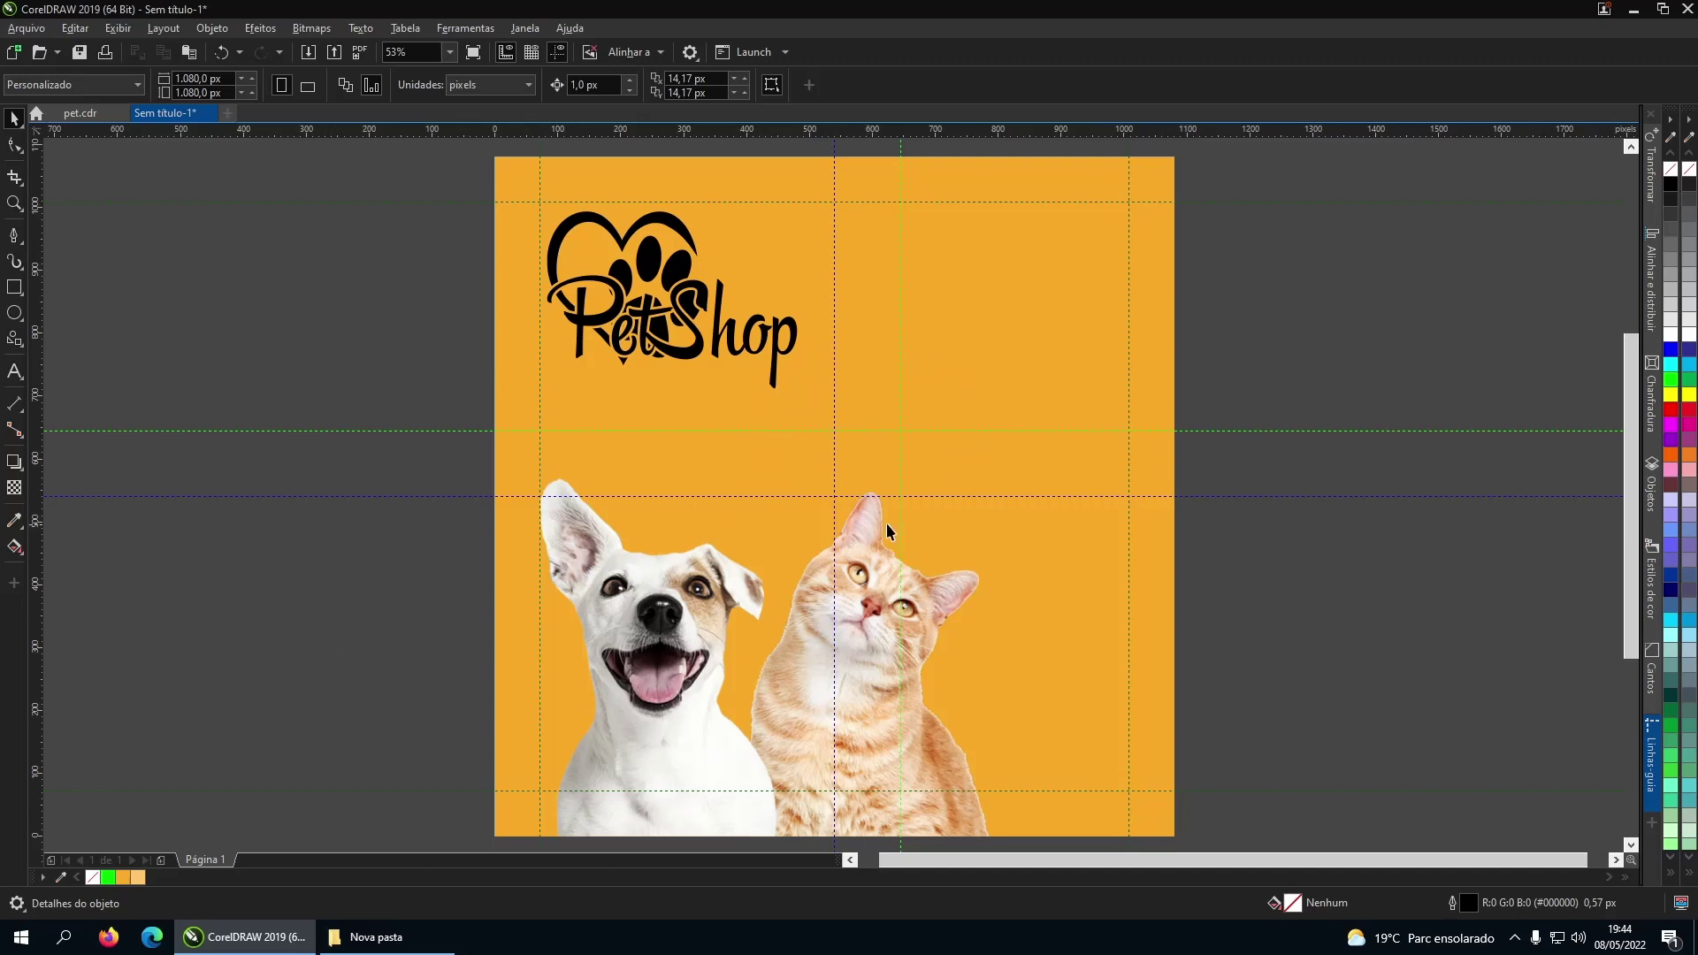
# Import dog footprint.png beside the page and vectorise it with a Clipart outline trace.
pyautogui.click(424, 947)
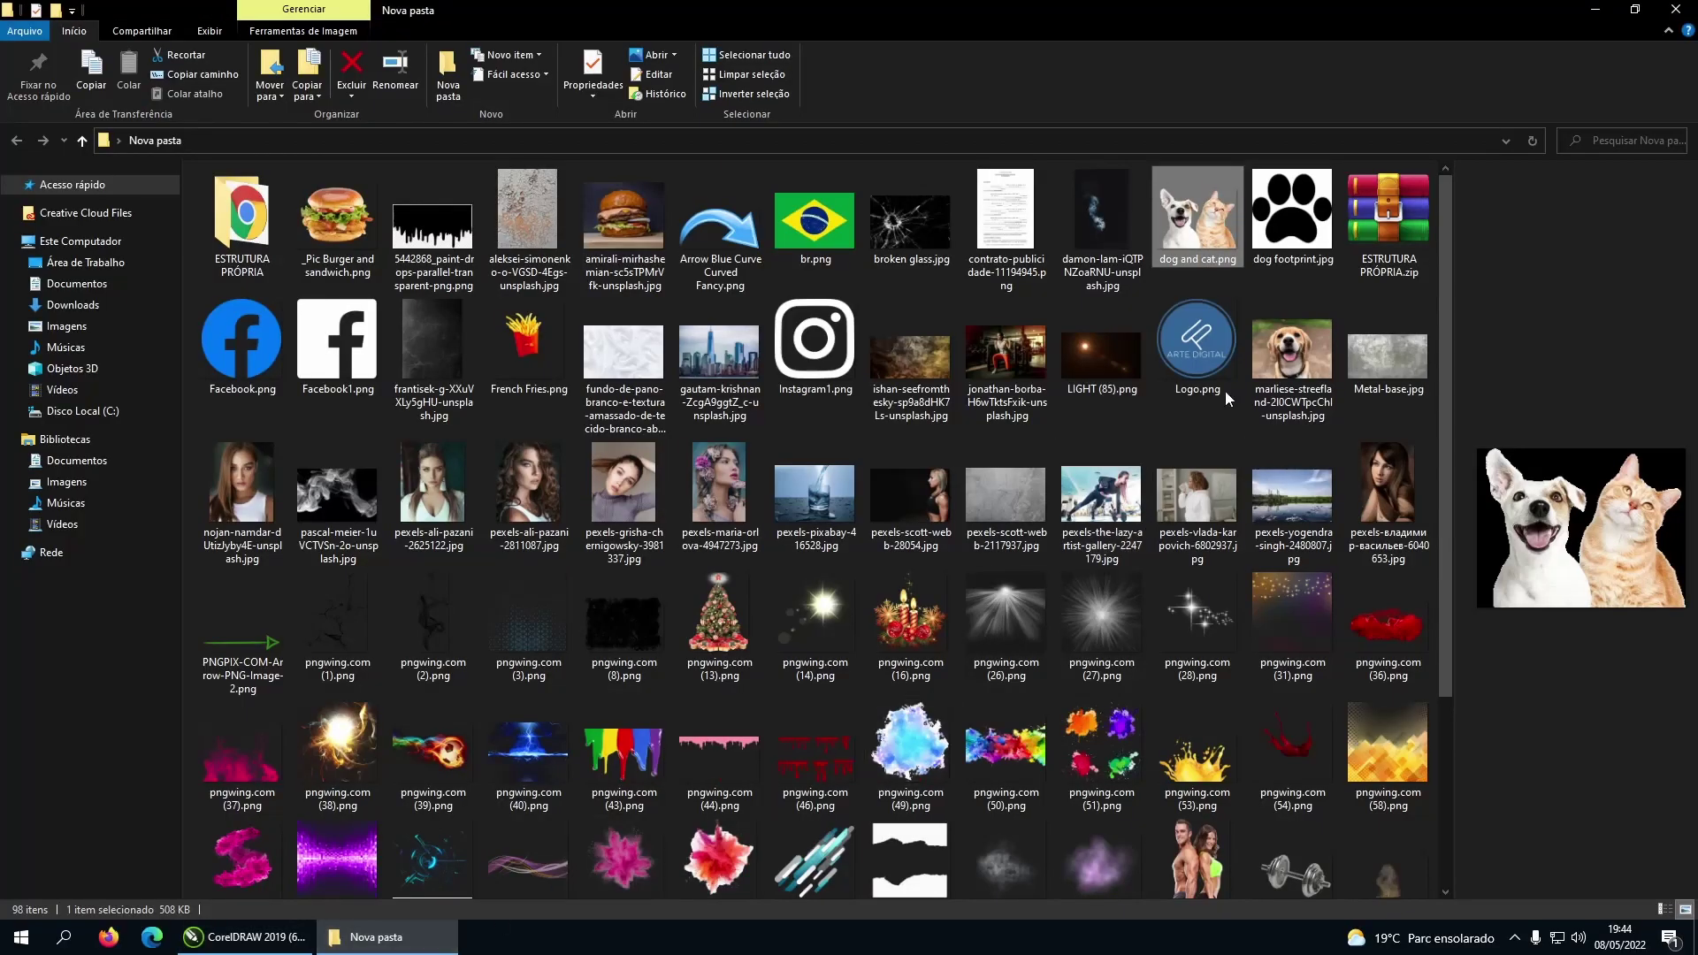
pyautogui.moveTo(1293, 221); pyautogui.dragTo(347, 350)
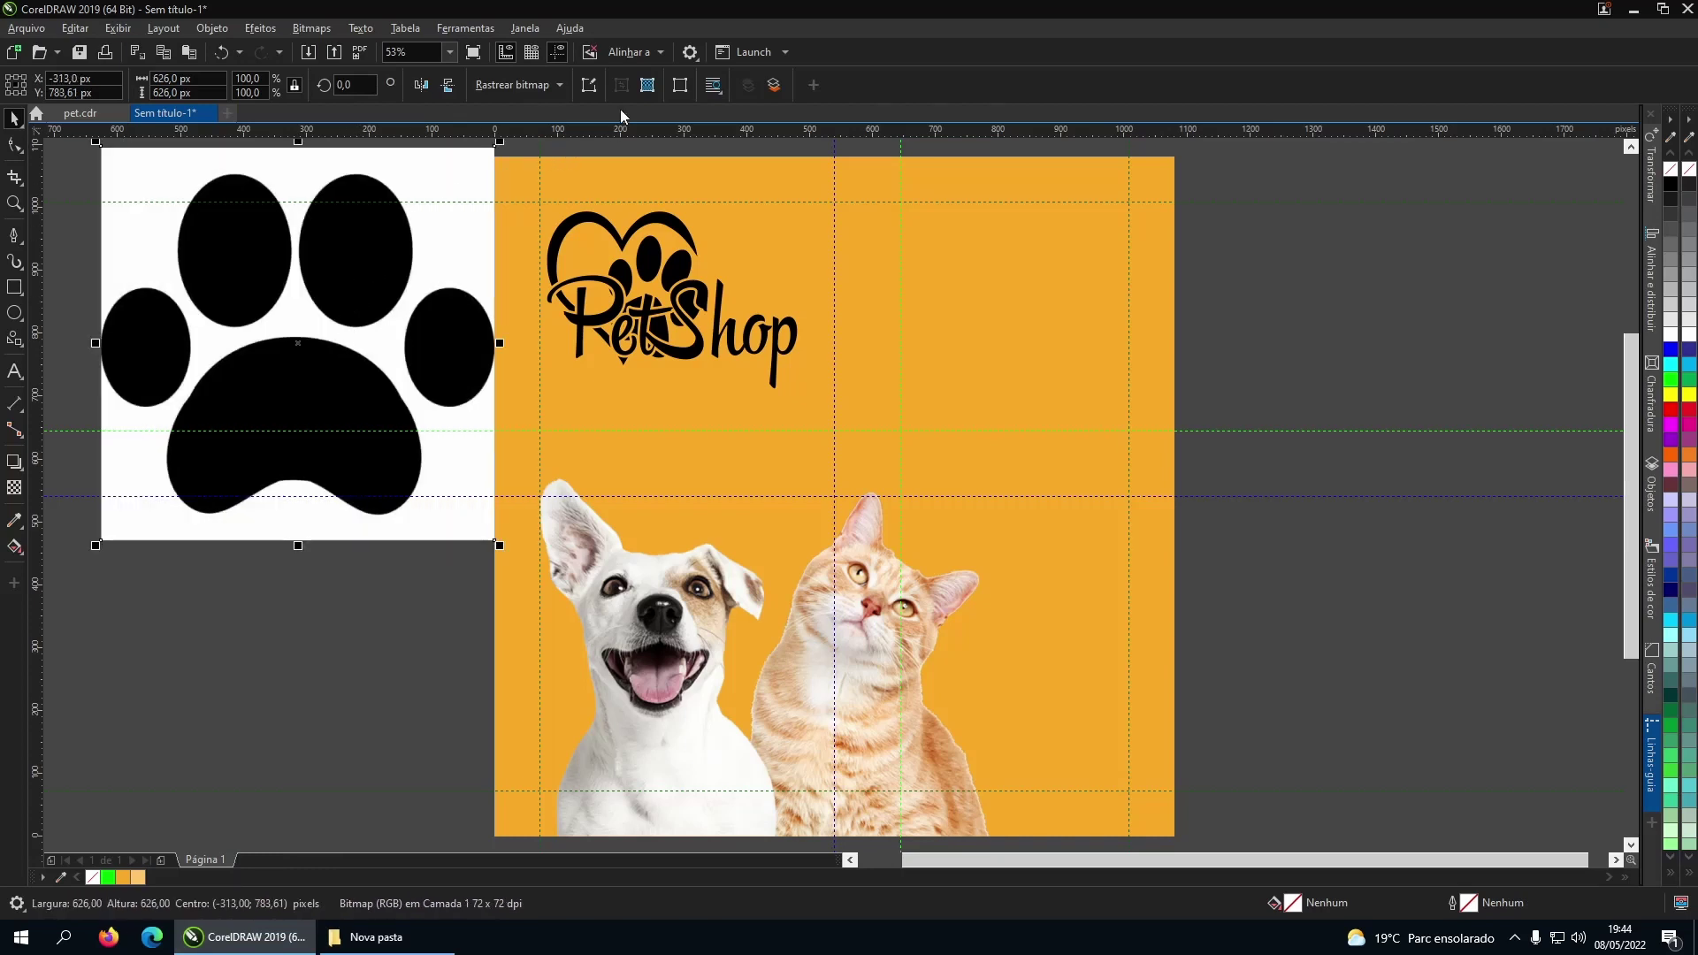
pyautogui.click(549, 85)
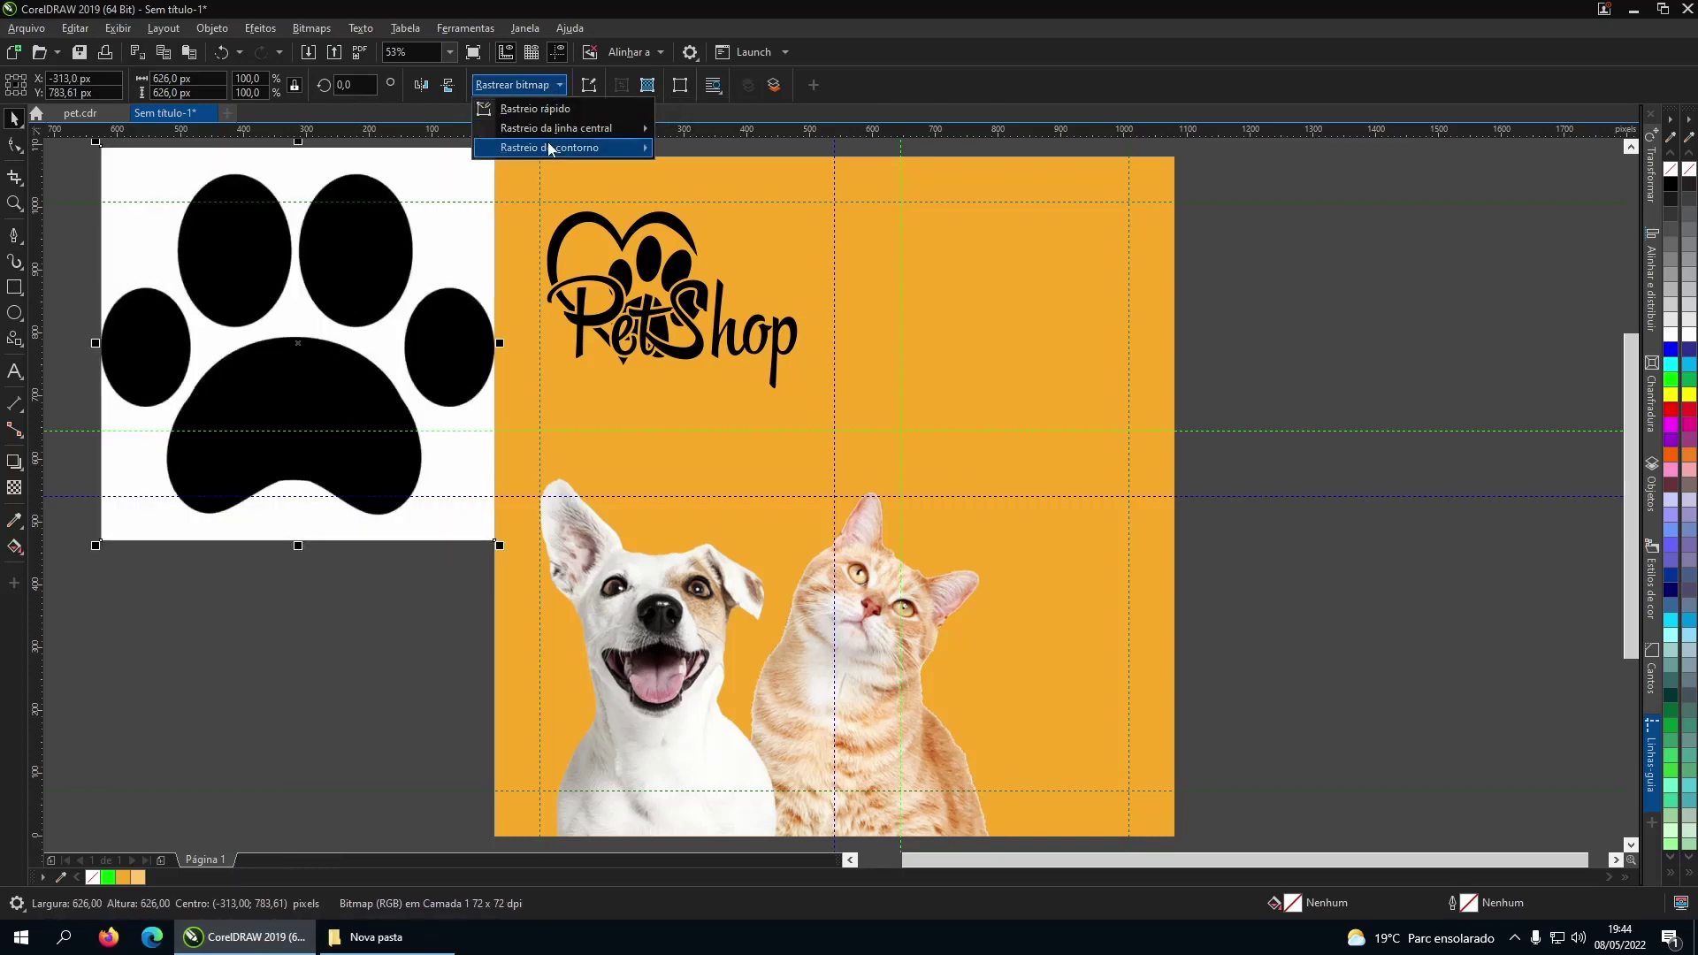
pyautogui.moveTo(550, 147)
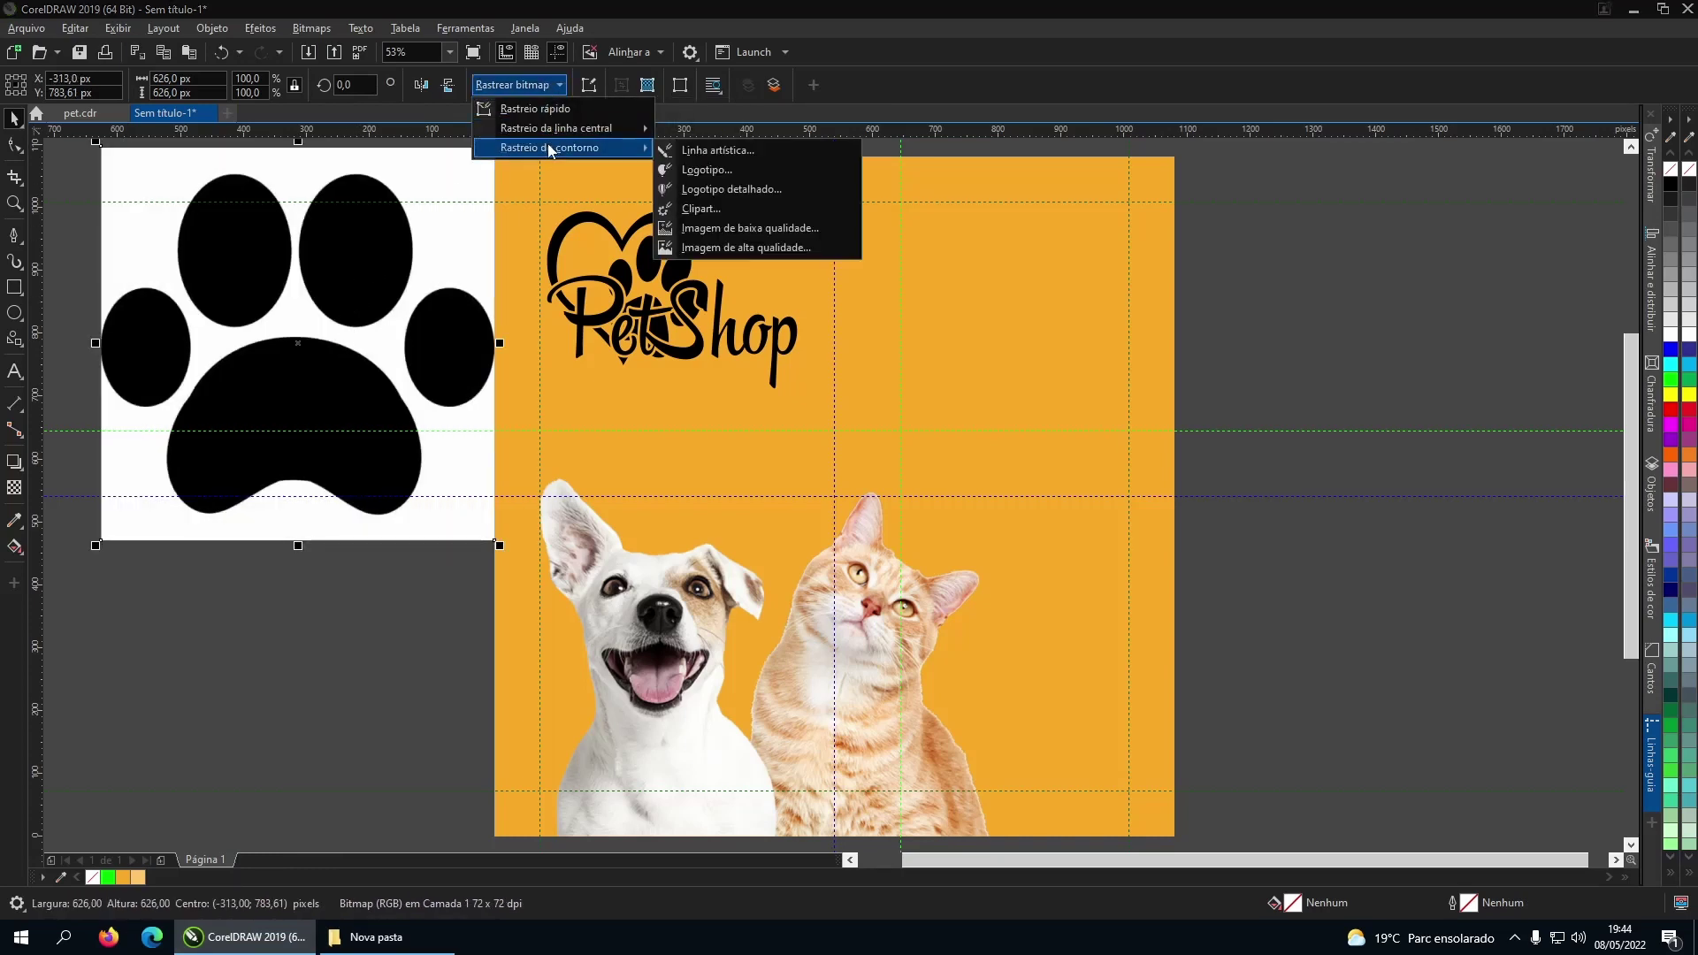
pyautogui.click(719, 207)
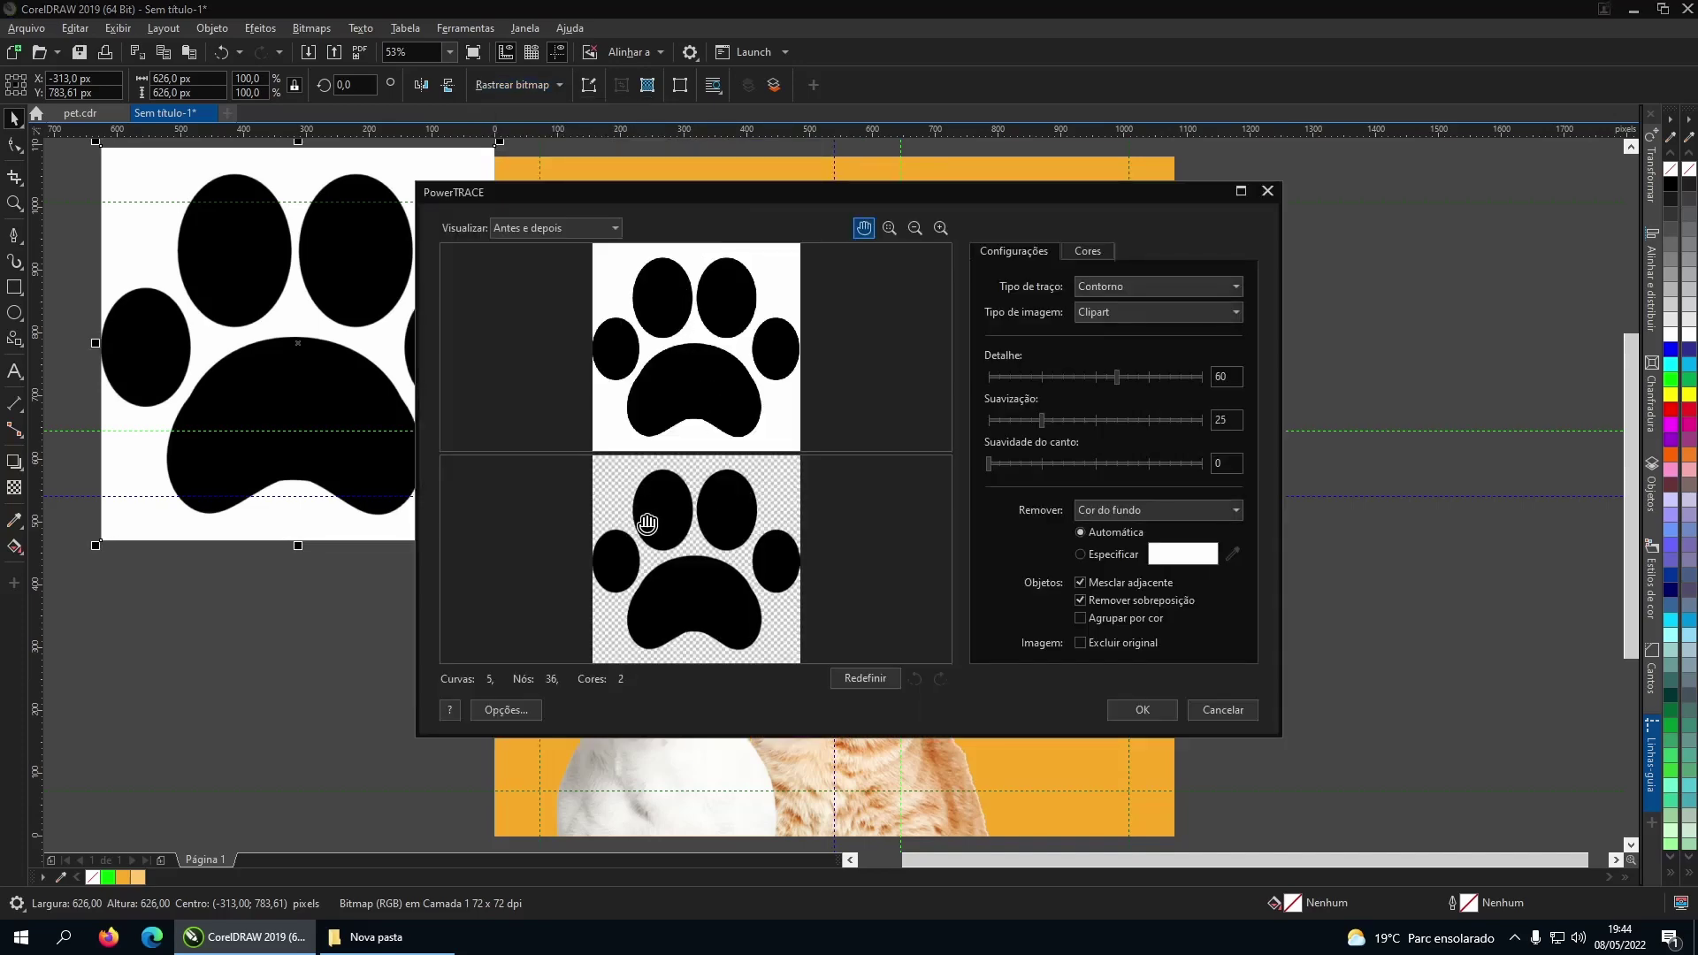
pyautogui.click(1147, 708)
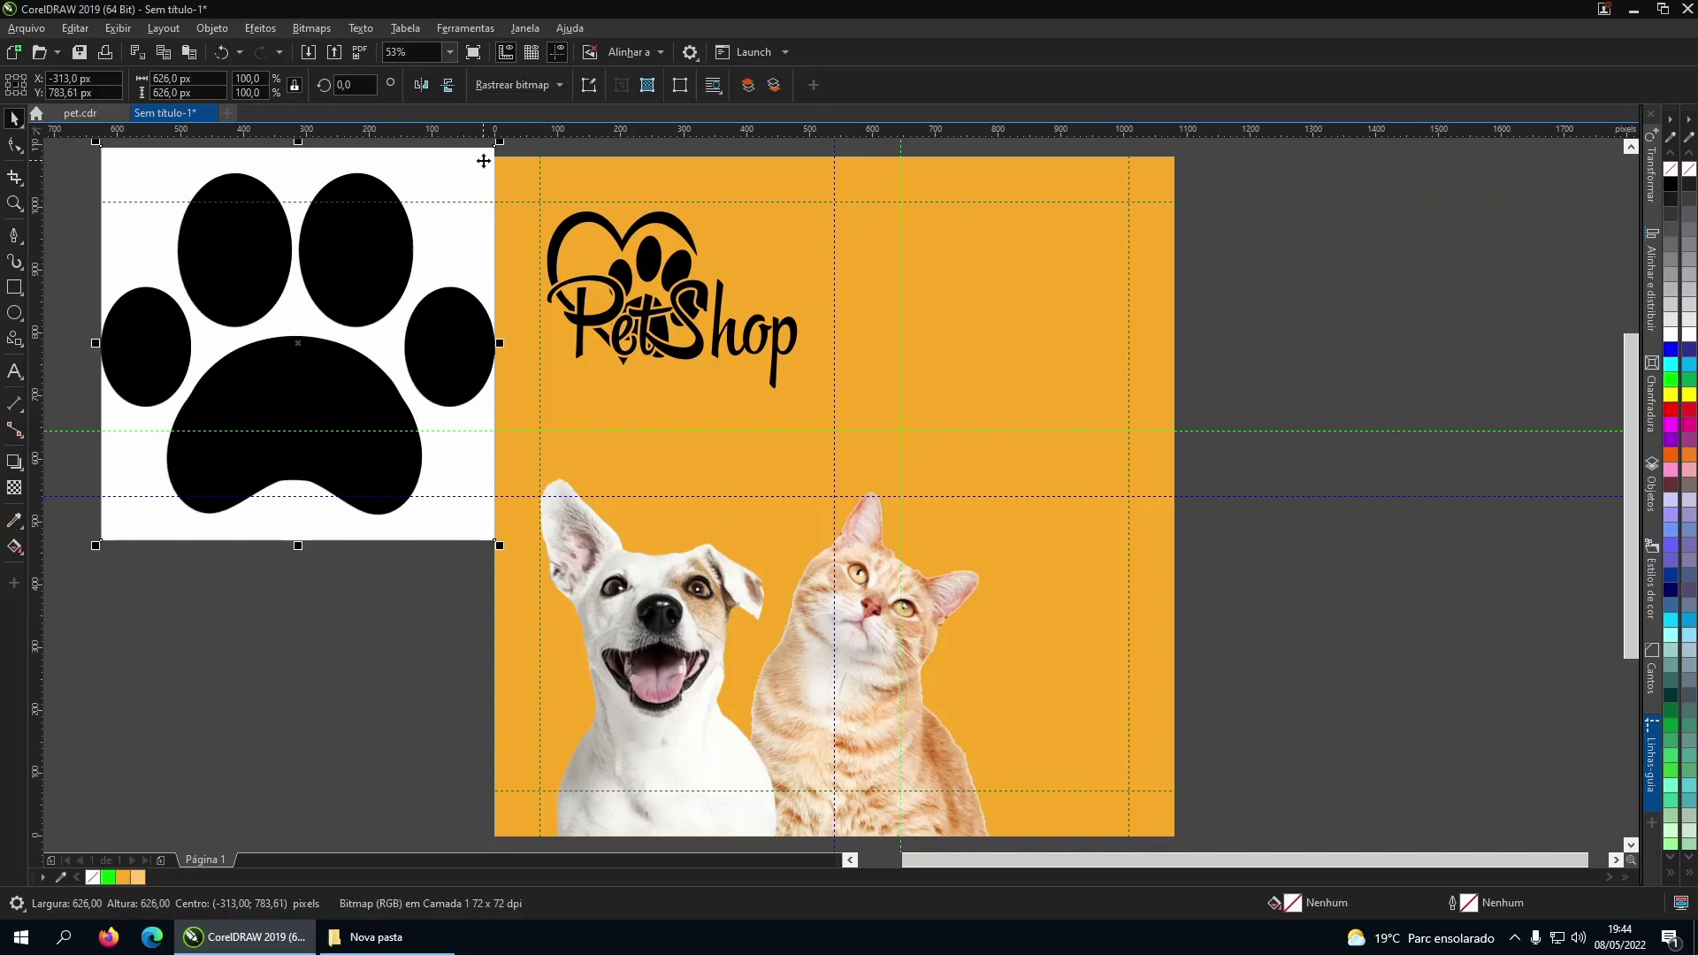
# Discard the original paw bitmap and ungroup the traced paw to the right of the page.
pyautogui.moveTo(368, 273)
pyautogui.mouseDown()
pyautogui.moveTo(929, 398)
pyautogui.moveTo(1424, 320)
pyautogui.mouseUp()
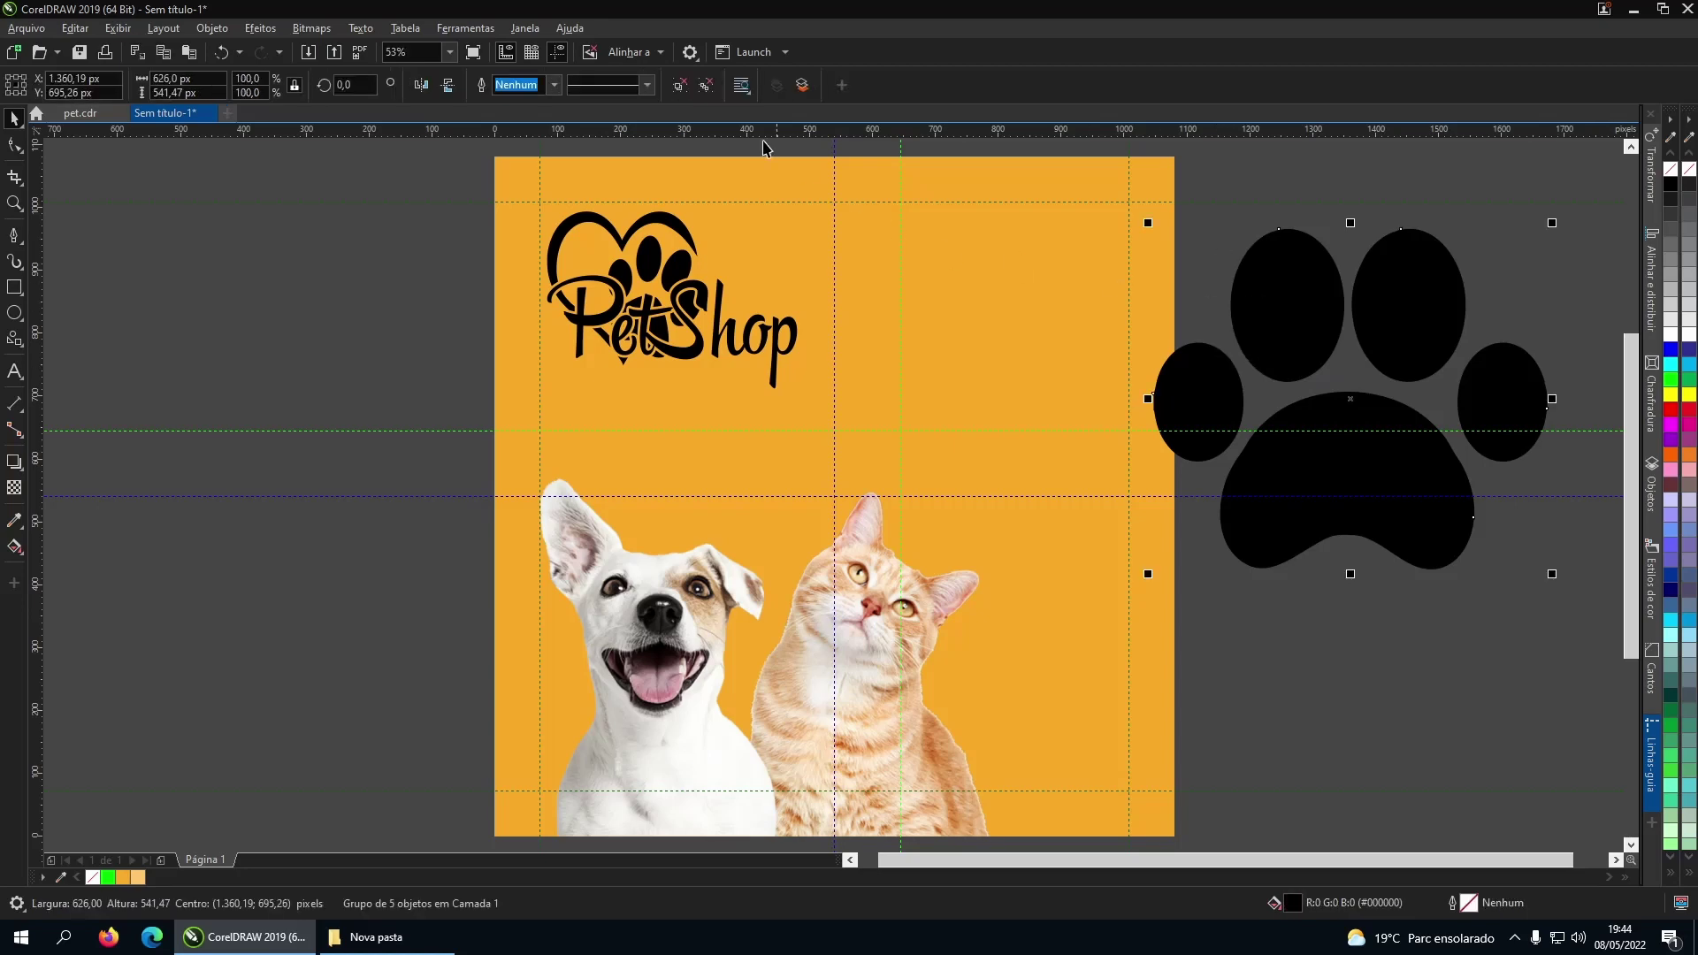
pyautogui.click(680, 85)
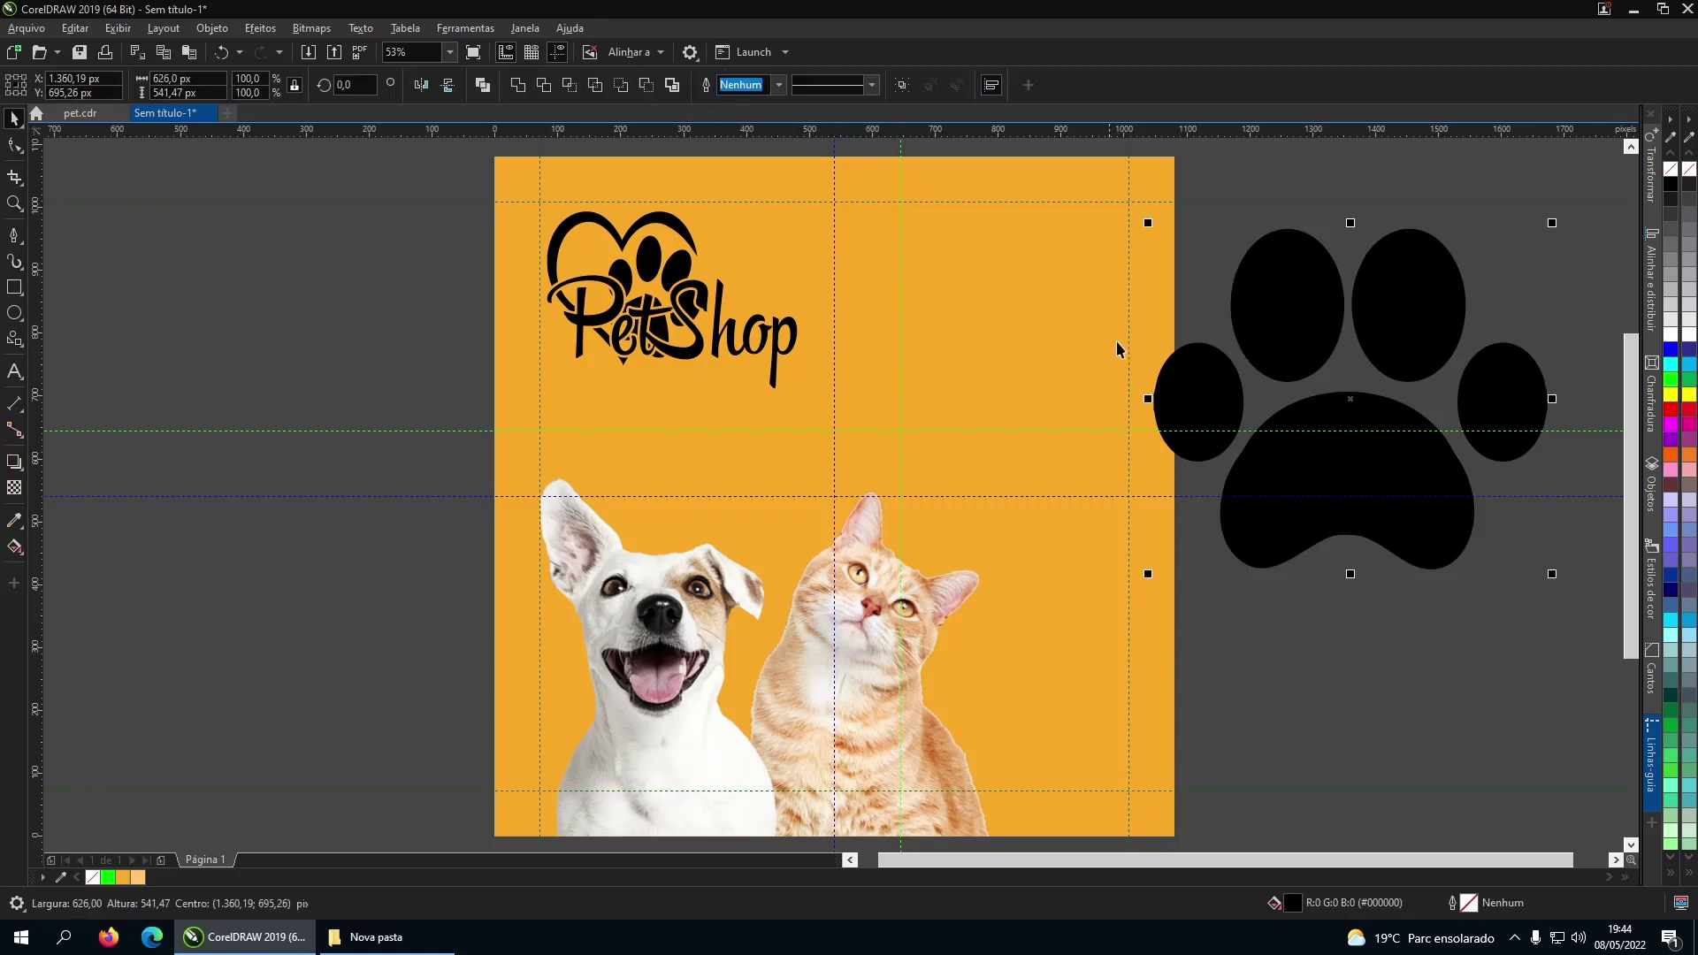
pyautogui.click(1275, 630)
# Delete the paw's four toe shapes, keeping only the main pad.
pyautogui.click(1202, 396)
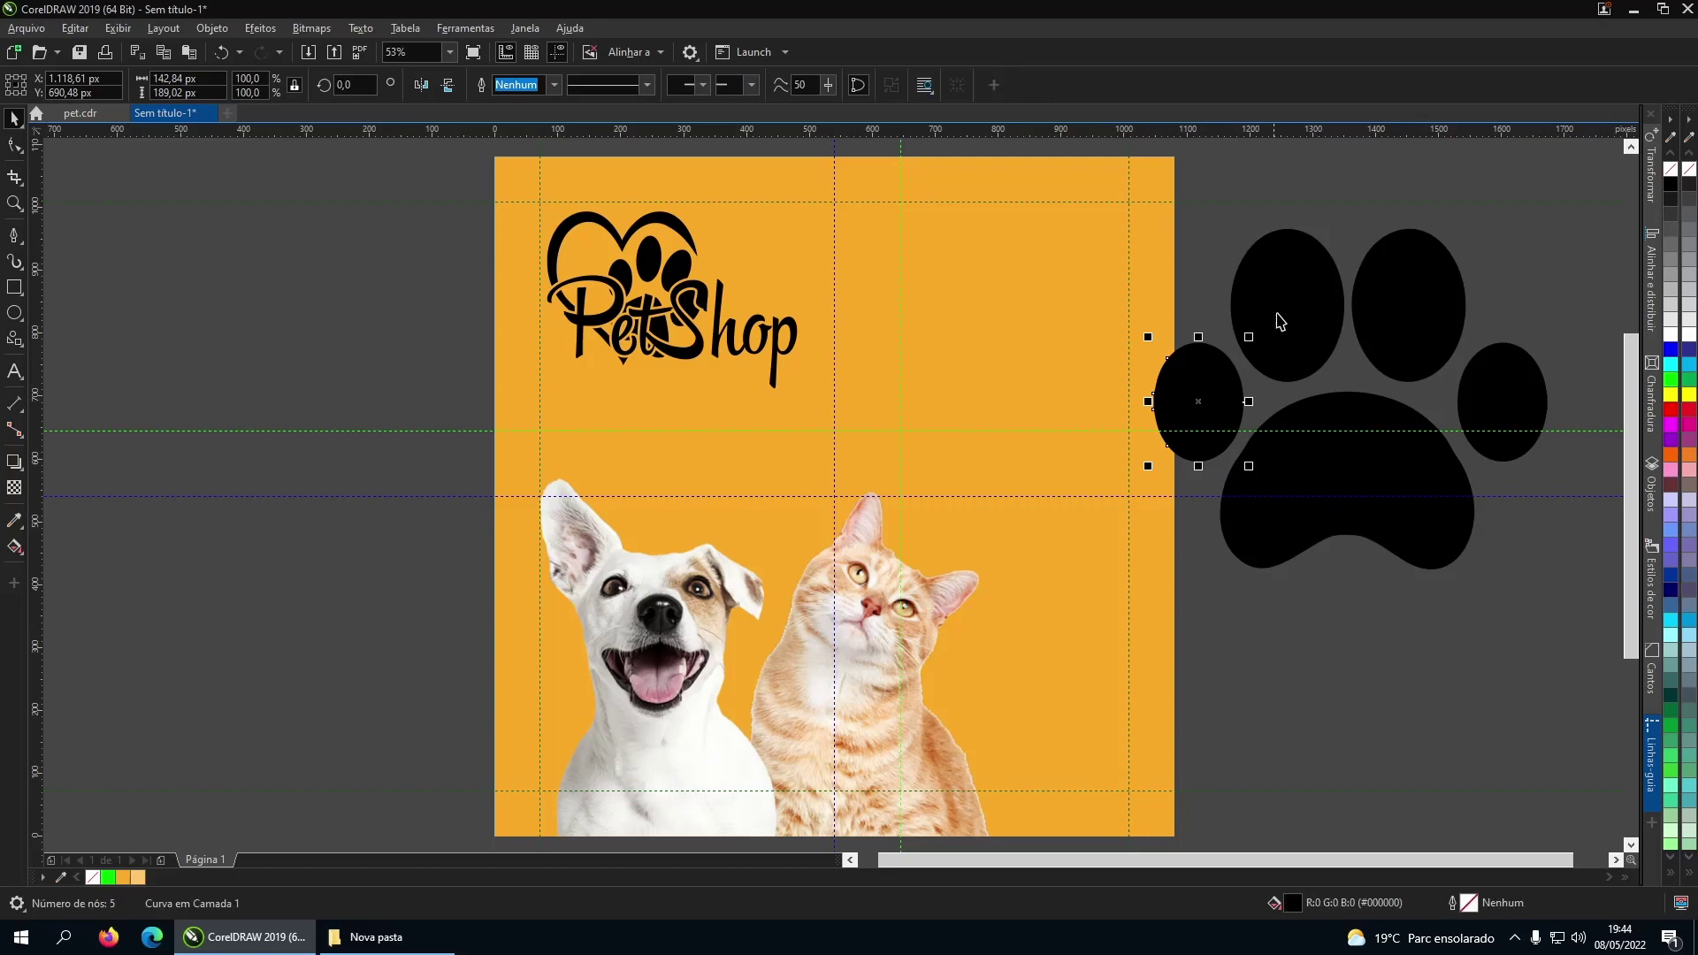
pyautogui.keyDown('shift'); pyautogui.click(1280, 321); pyautogui.keyUp('shift')
pyautogui.keyDown('shift'); pyautogui.click(1416, 303); pyautogui.keyUp('shift')
pyautogui.keyDown('shift'); pyautogui.click(1515, 405); pyautogui.keyUp('shift')
pyautogui.press('Delete')
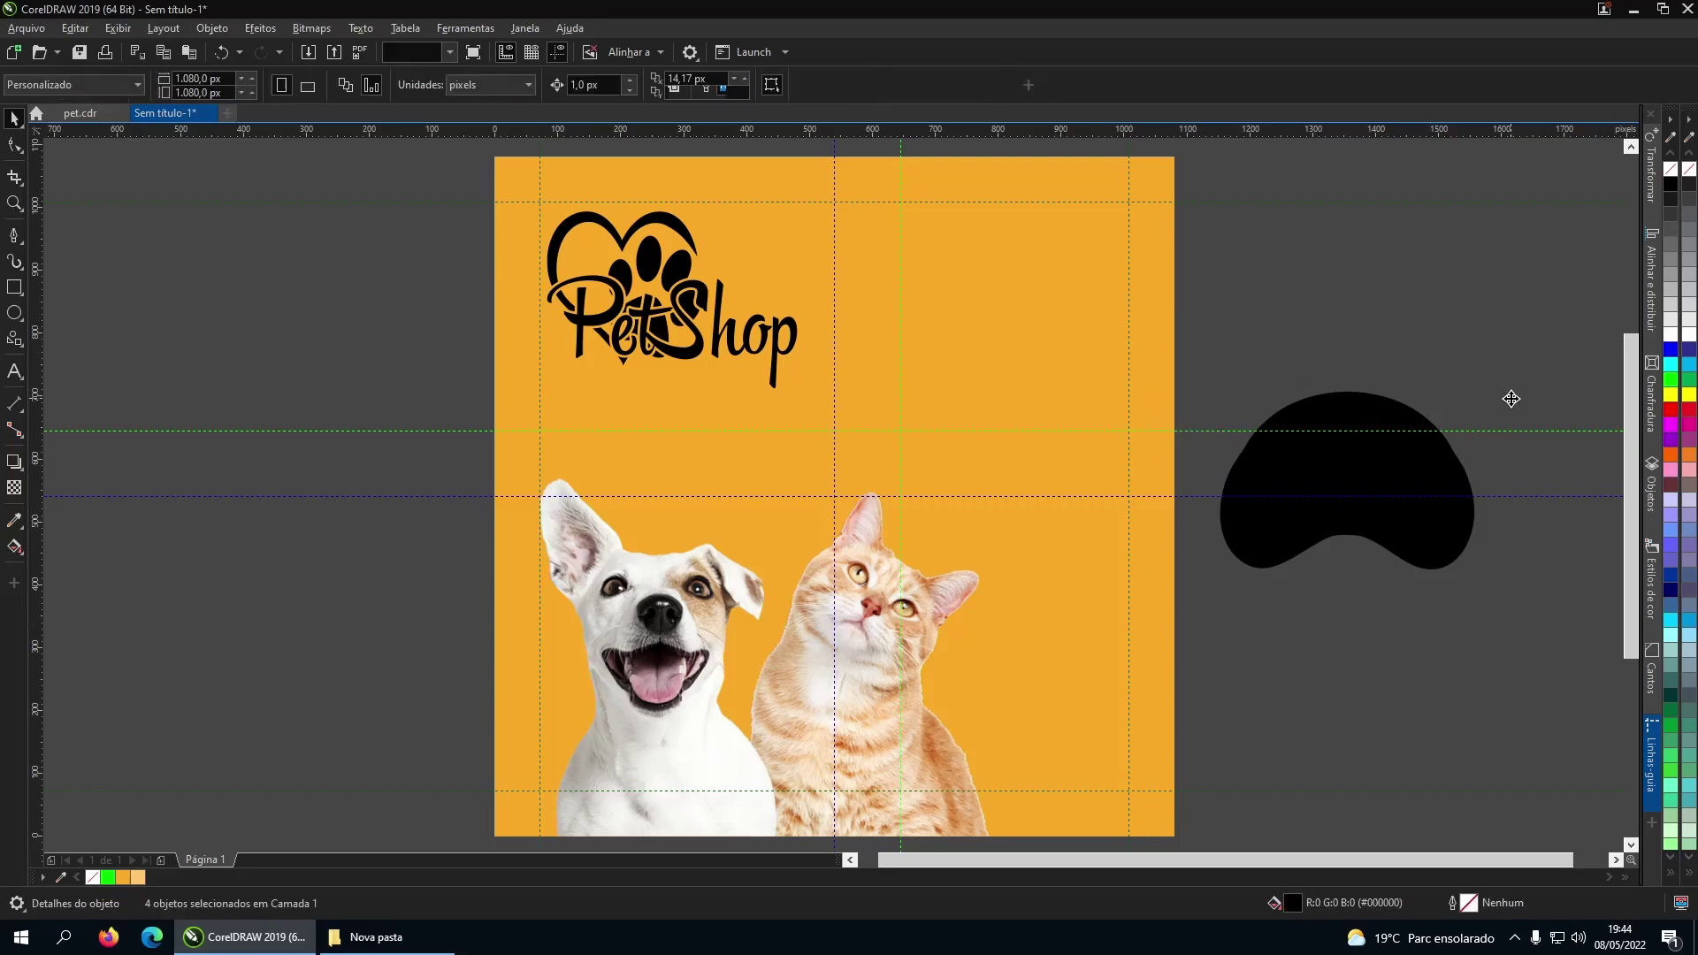
# Move the paw pad onto the page above the cat and shrink it to about 315 × 196 px.
pyautogui.click(1461, 544)
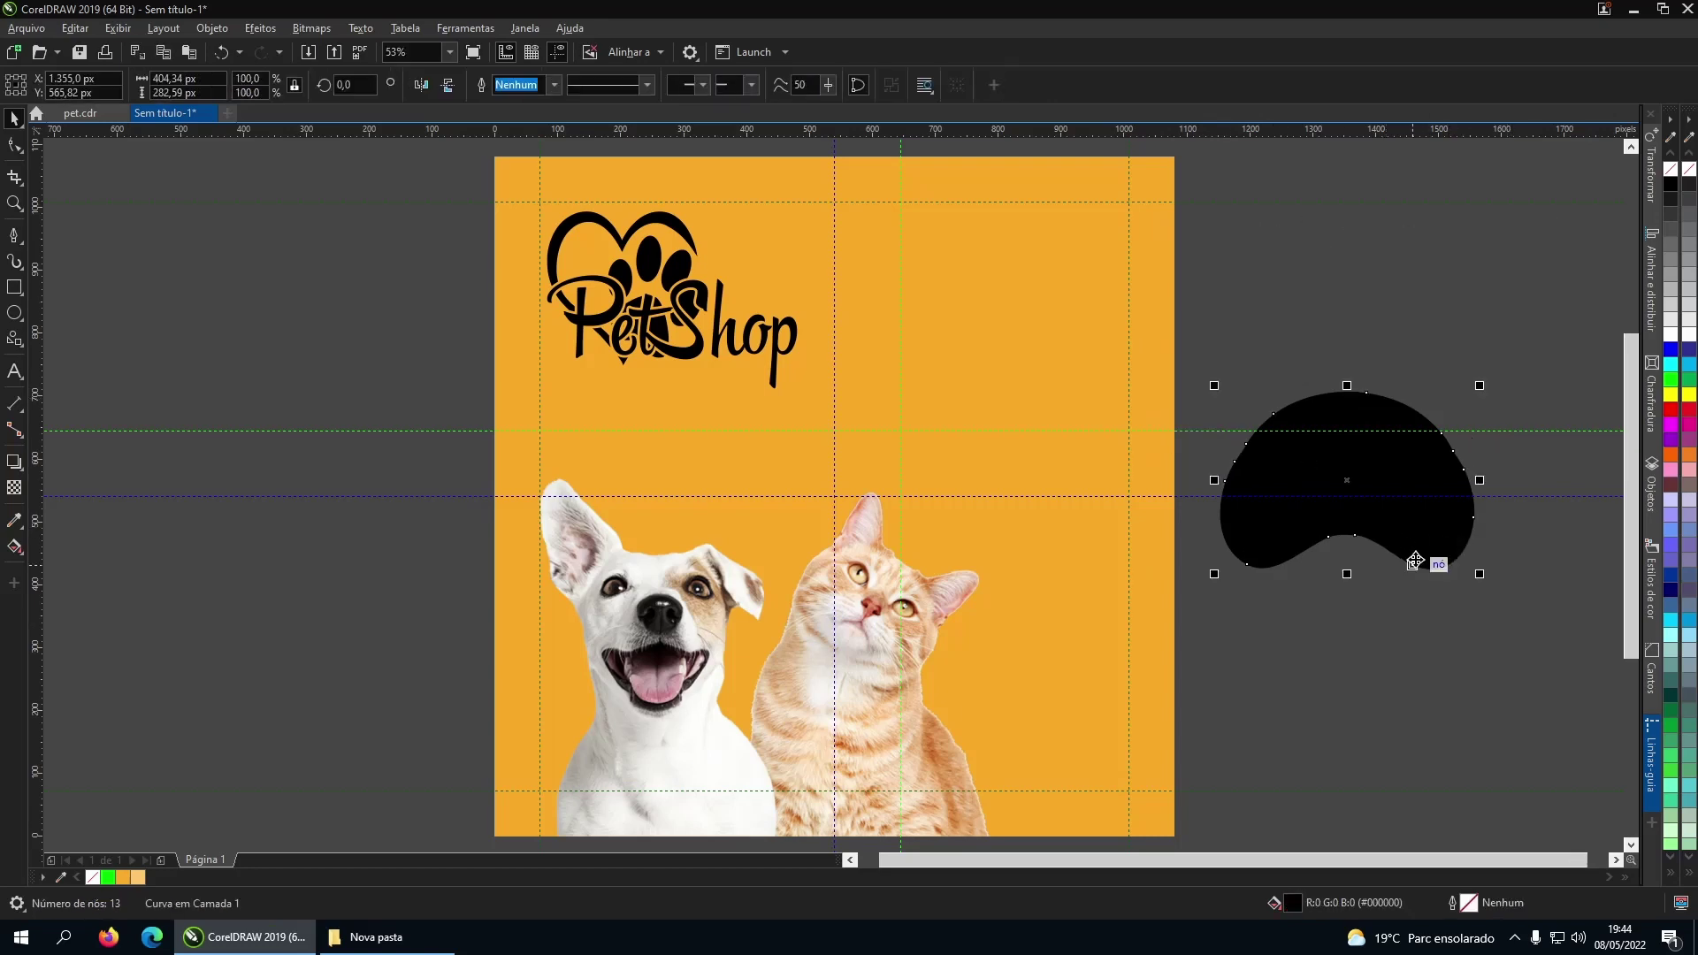
pyautogui.moveTo(1416, 561); pyautogui.dragTo(935, 496)
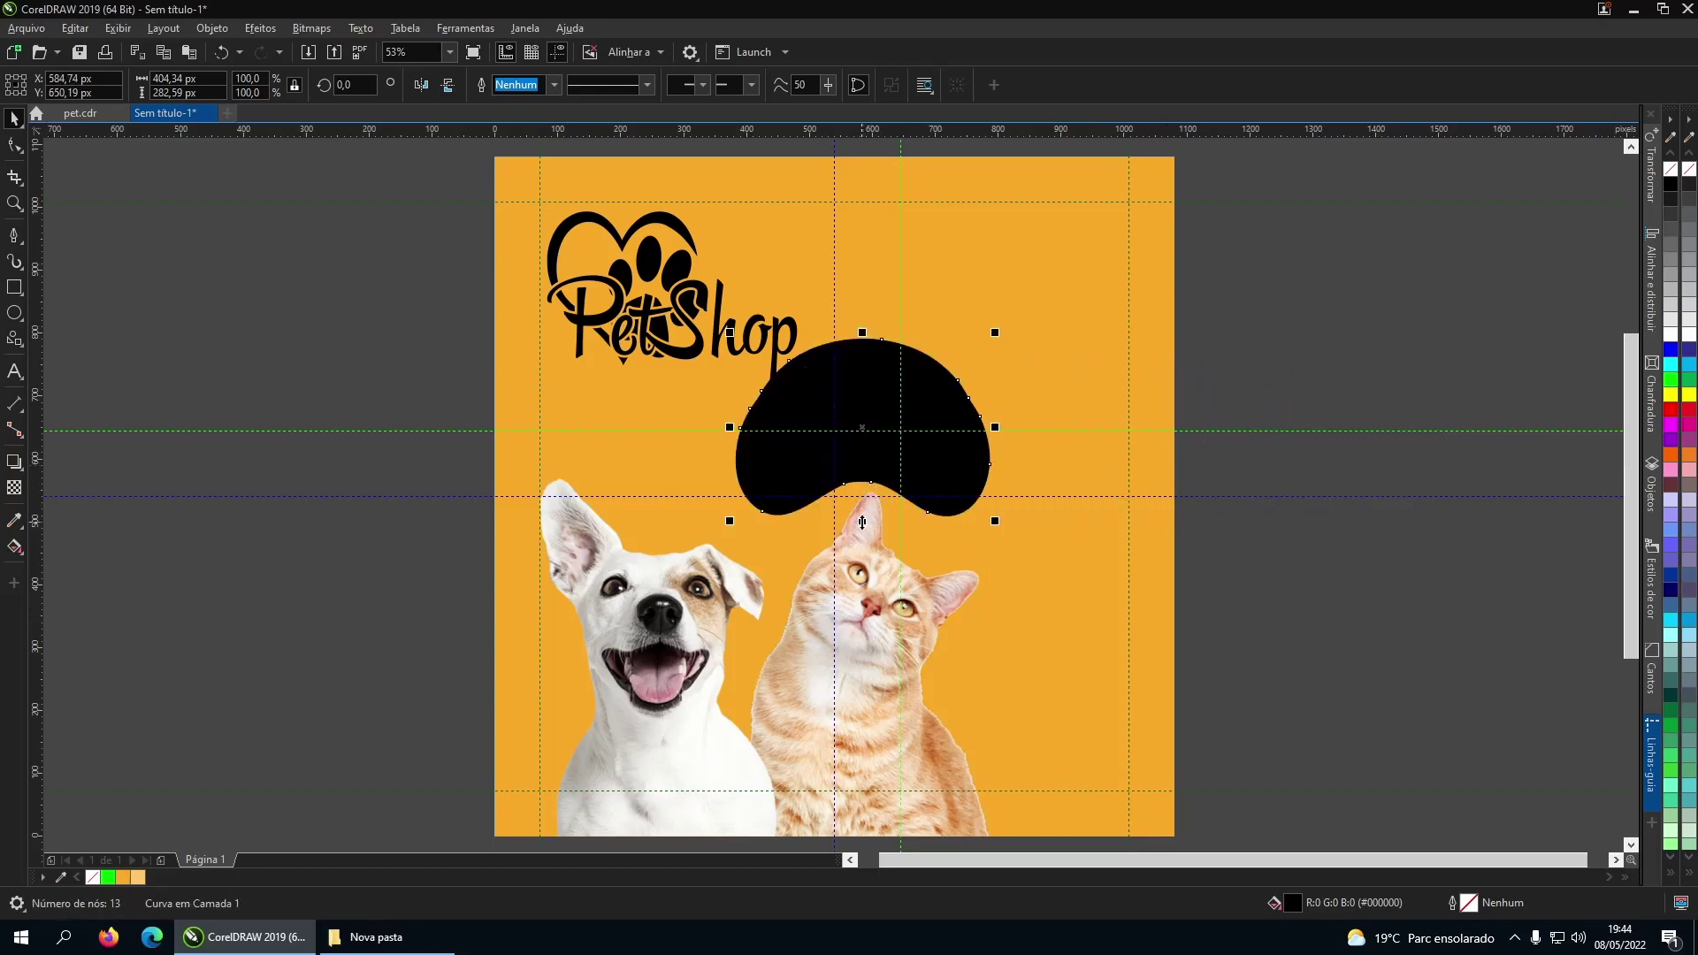
pyautogui.moveTo(862, 522); pyautogui.dragTo(863, 496)
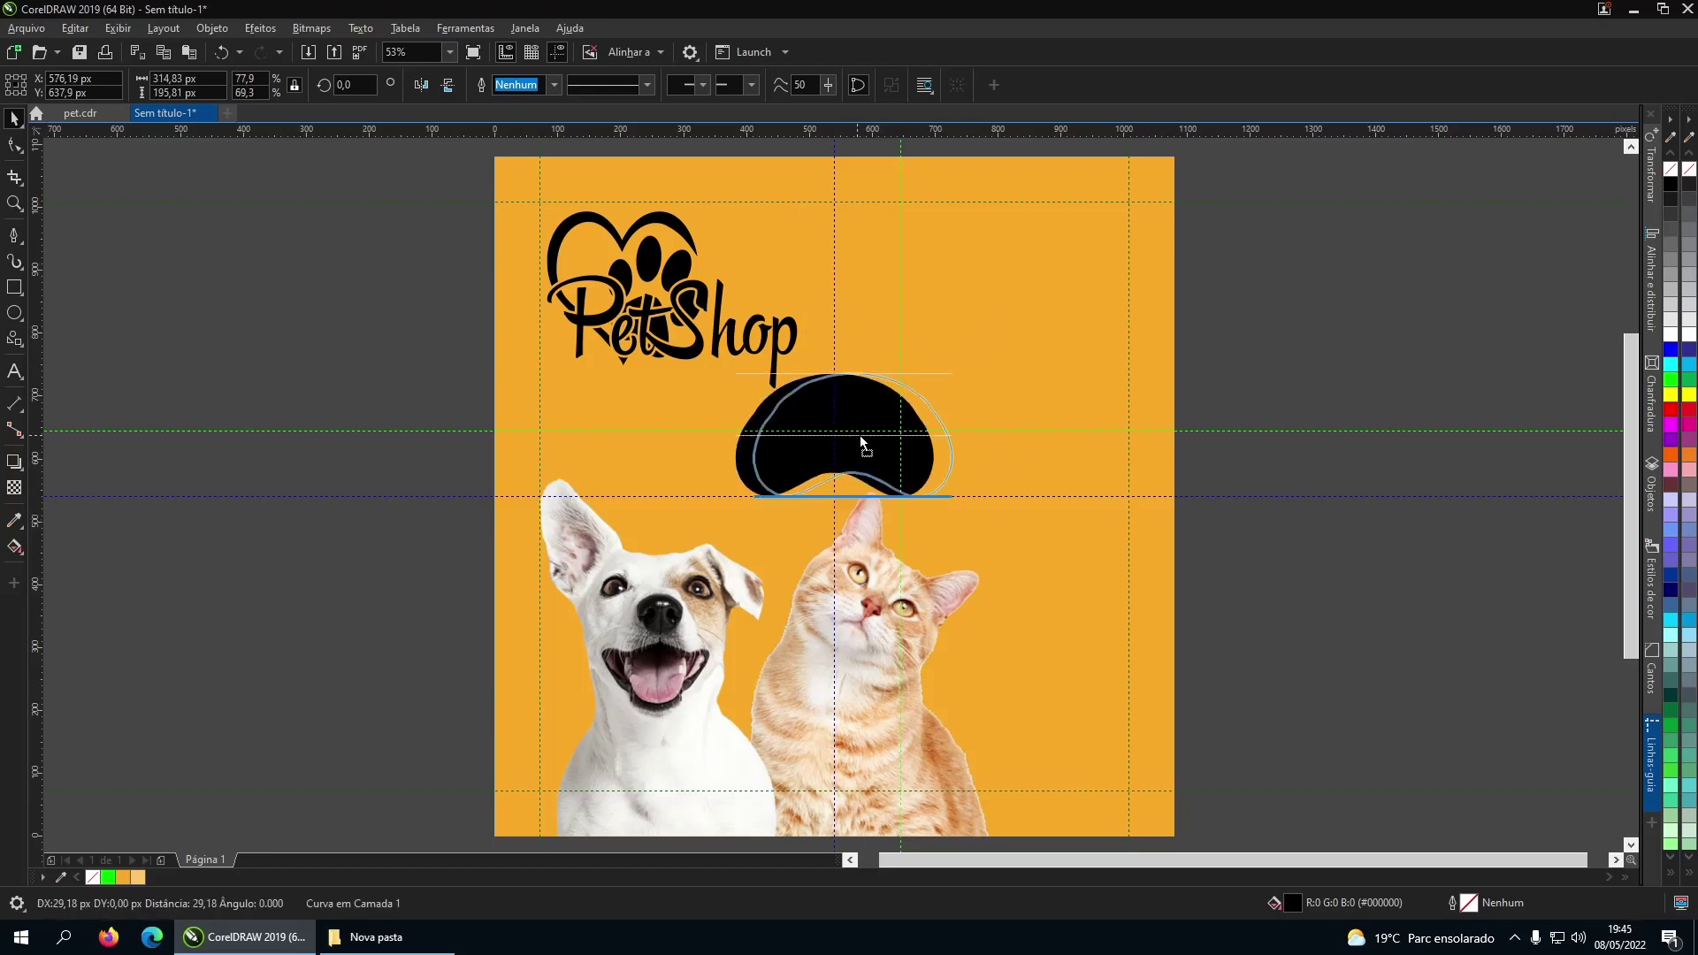
# Reshape the paw pad's lower edge by moving its middle node down to make the inward curve shallower.
pyautogui.press('F10')
pyautogui.click(857, 476)
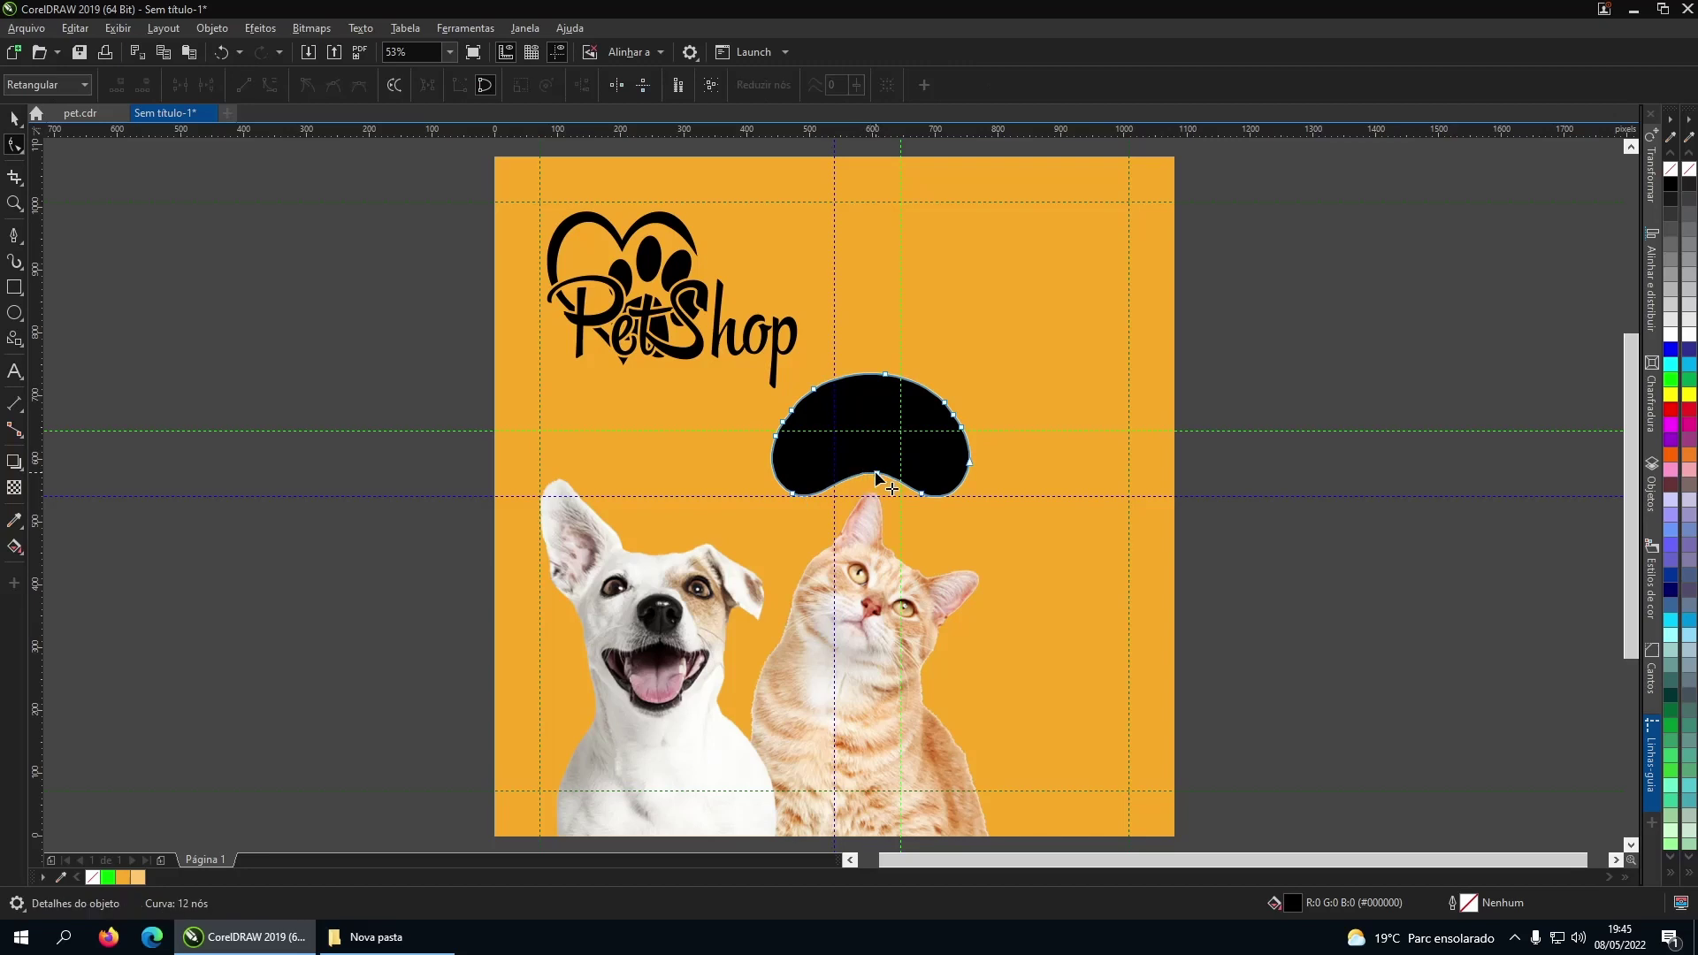
pyautogui.moveTo(857, 477); pyautogui.dragTo(871, 488)
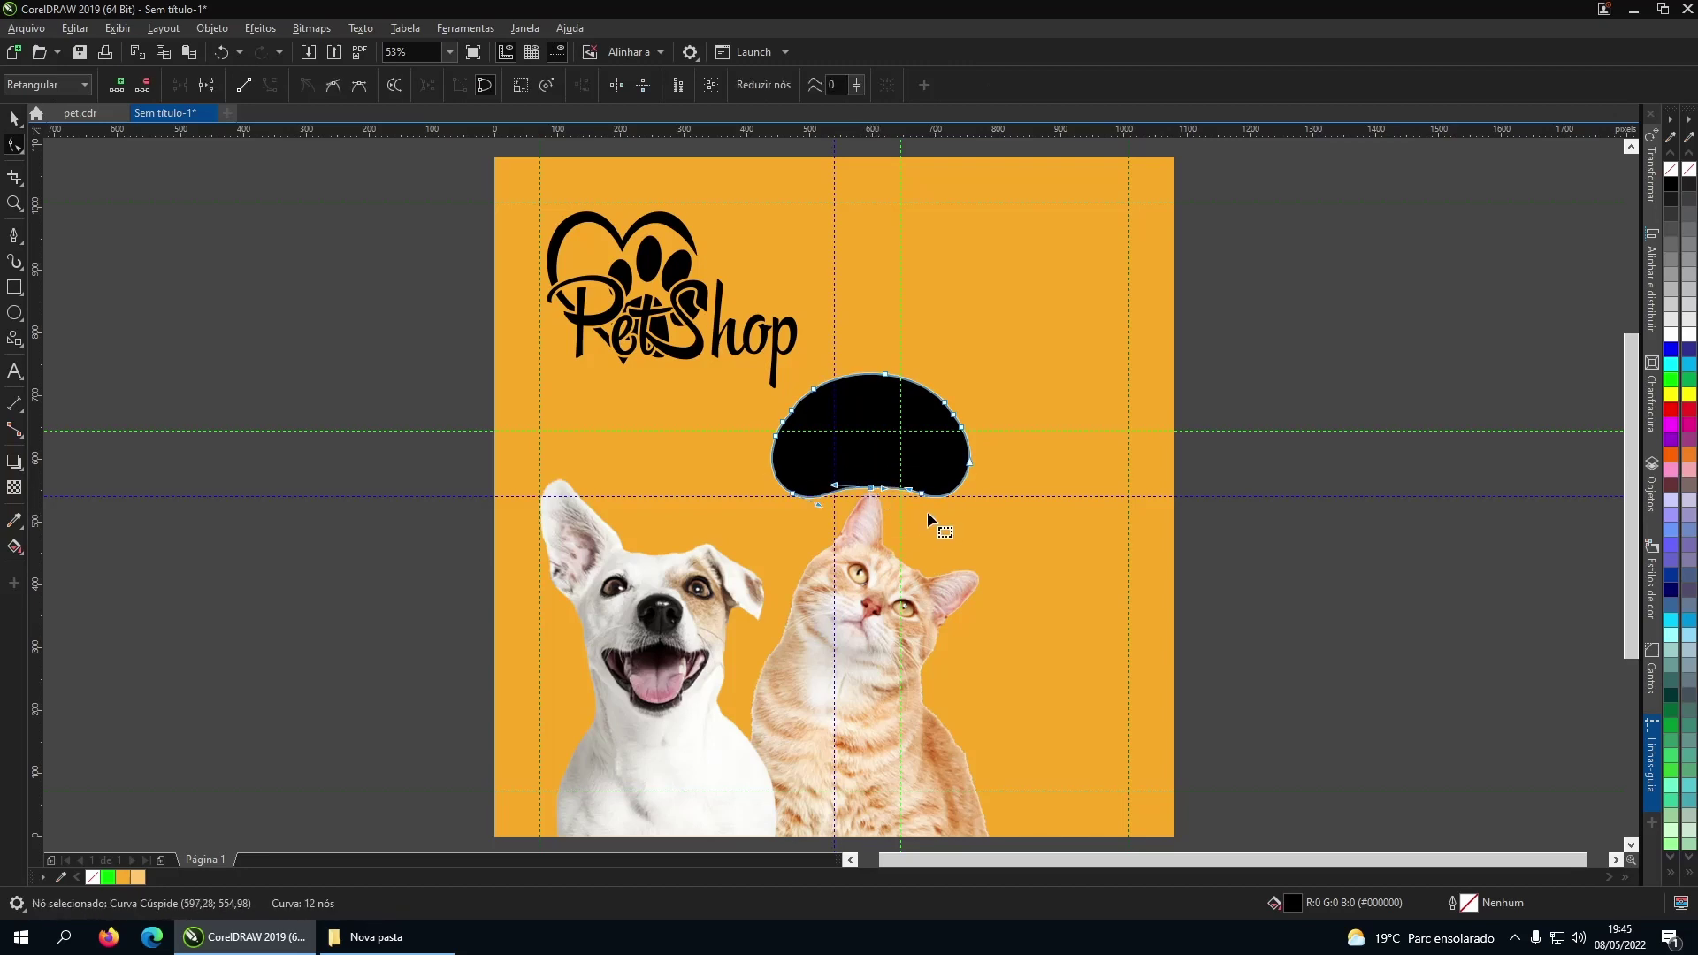
pyautogui.scroll(4, 833, 488)
pyautogui.moveTo(597, 479); pyautogui.dragTo(750, 487)
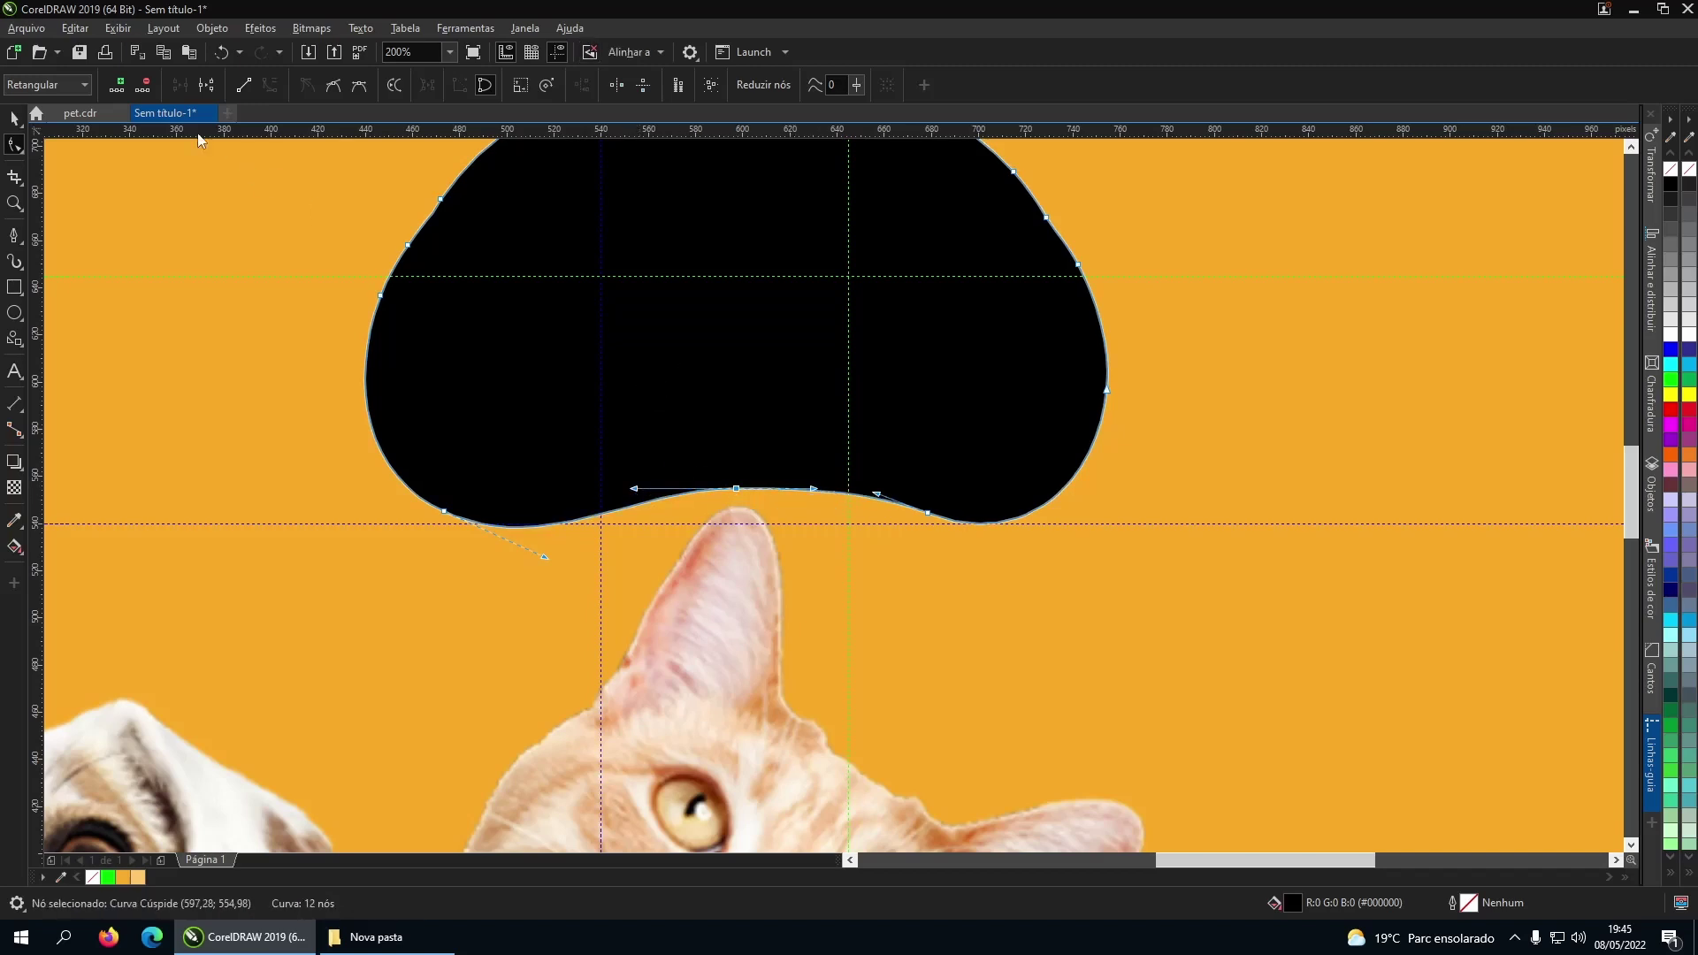
pyautogui.click(15, 118)
pyautogui.scroll(-4, 835, 496)
pyautogui.scroll(2, 1004, 538)
pyautogui.scroll(-1, 798, 500)
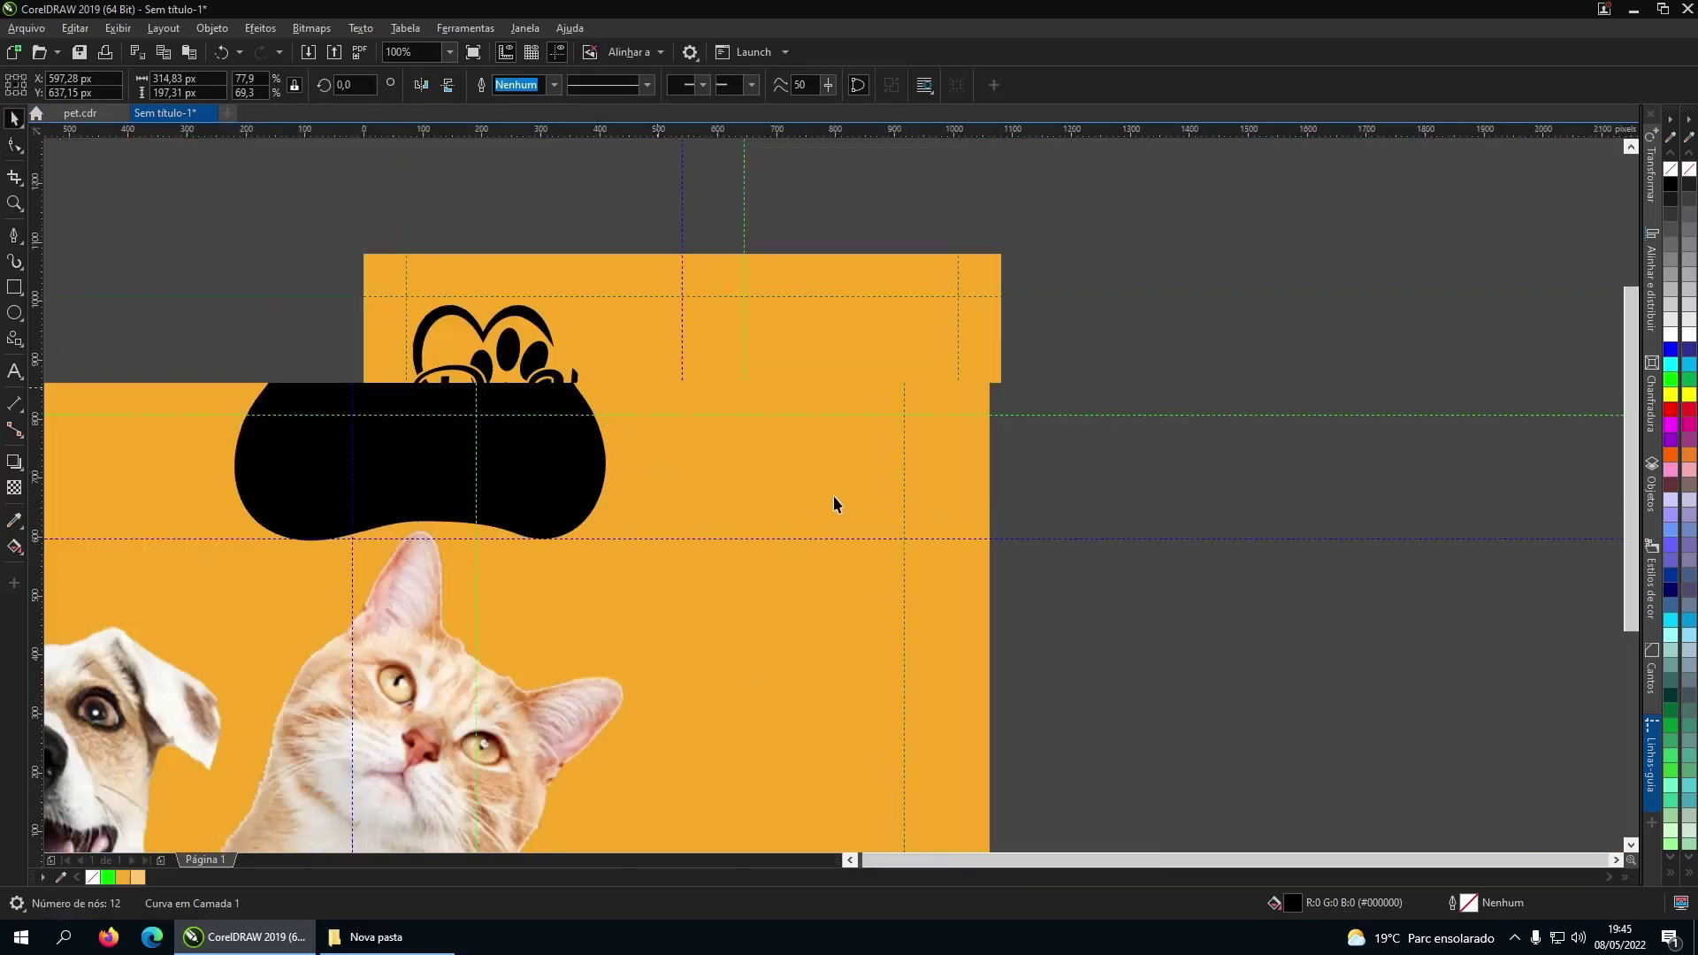
# Resize the pad to about 277 × 174 px and place it above the cat's ear, centred at about X 589, Y 625 px.
pyautogui.scroll(1, 835, 500)
pyautogui.moveTo(607, 345); pyautogui.dragTo(694, 397)
pyautogui.moveTo(965, 507); pyautogui.dragTo(918, 506)
pyautogui.click(1298, 580)
pyautogui.click(929, 521)
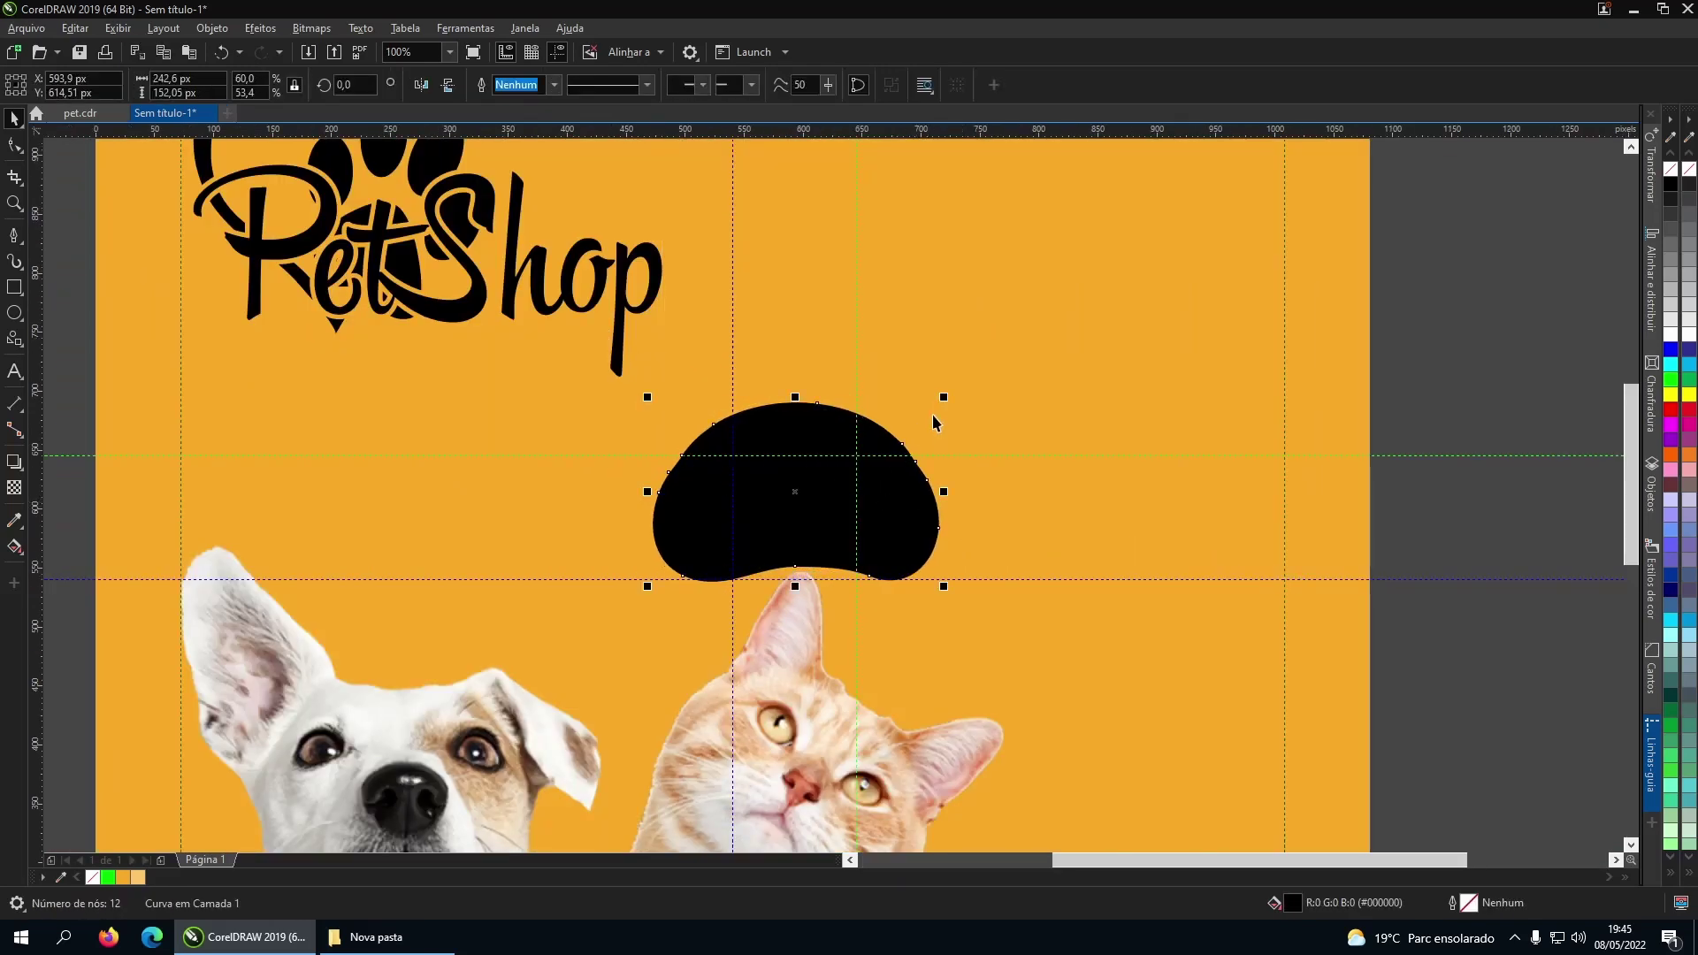
pyautogui.moveTo(937, 395); pyautogui.dragTo(984, 368)
pyautogui.moveTo(958, 513); pyautogui.dragTo(921, 513)
pyautogui.click(1436, 557)
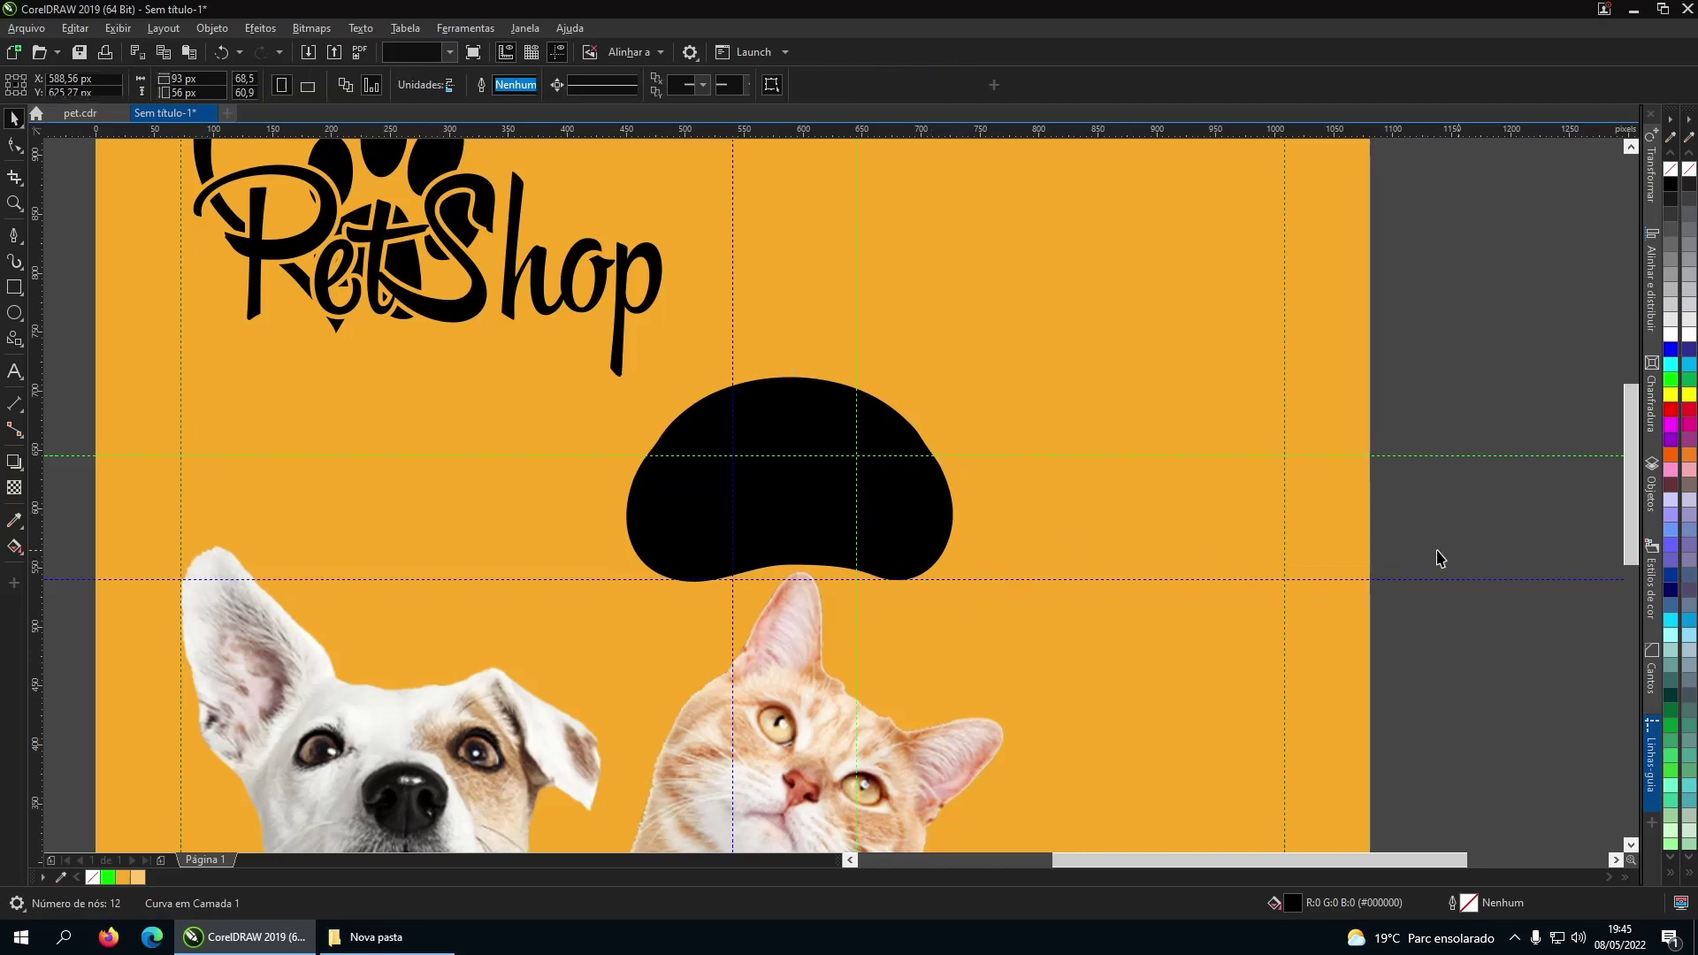
# Fill the paw pad with the light orange colour #FFC66B.
pyautogui.click(909, 499)
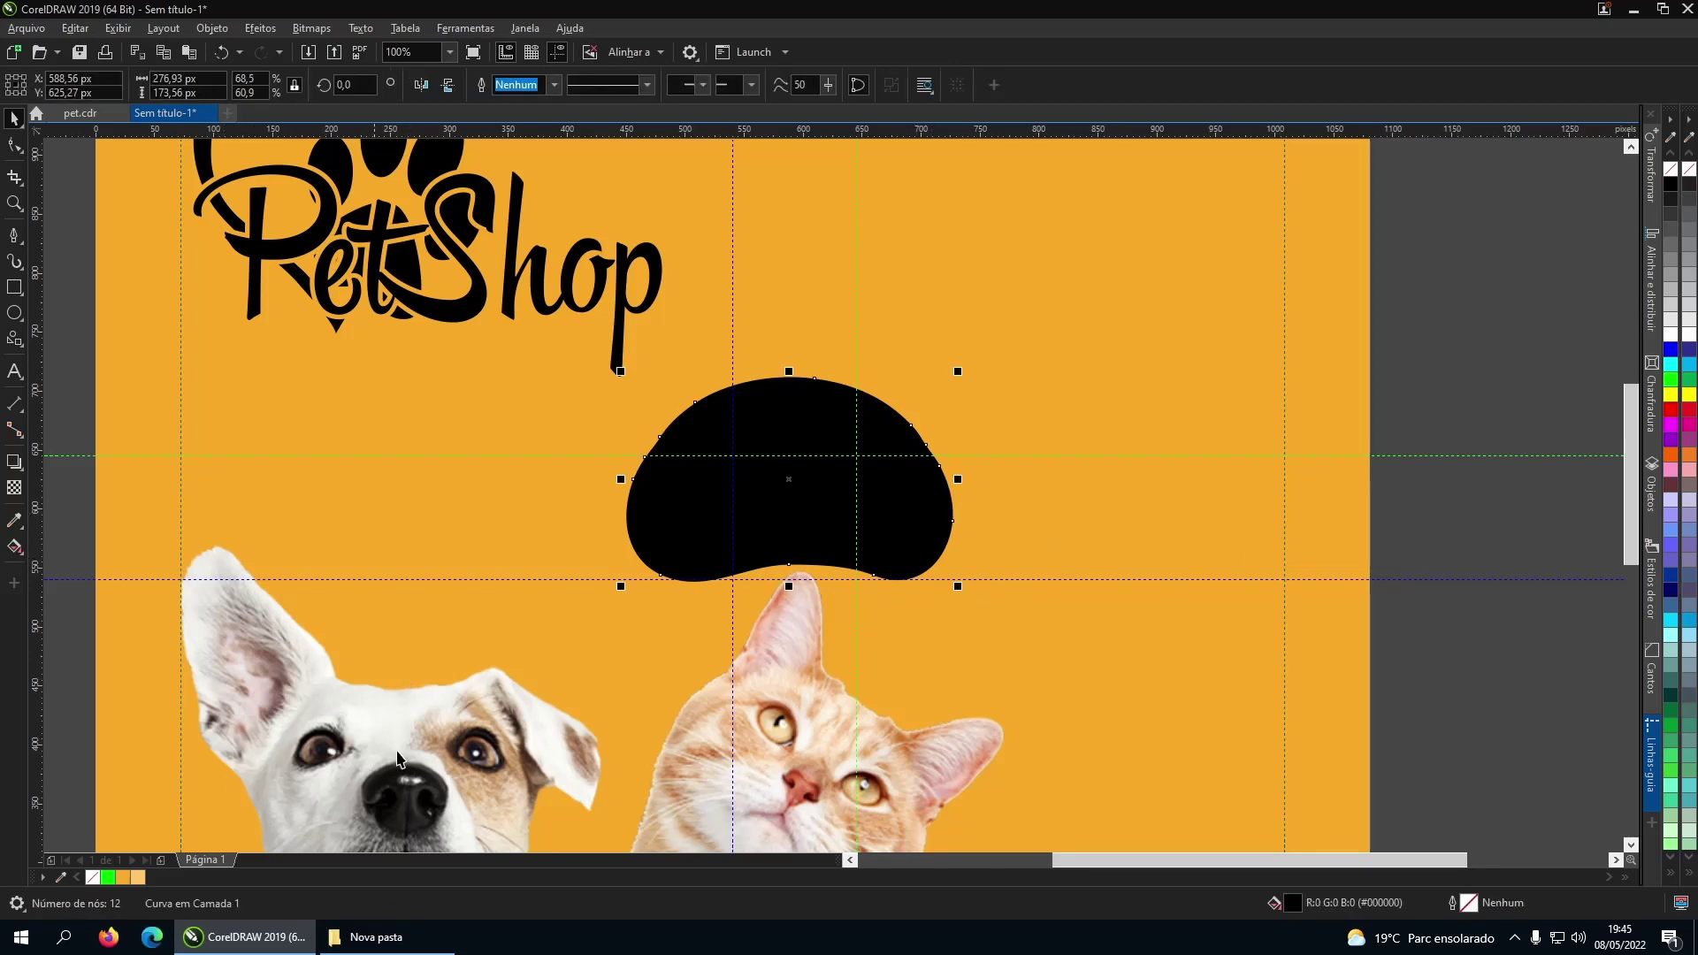
pyautogui.click(137, 878)
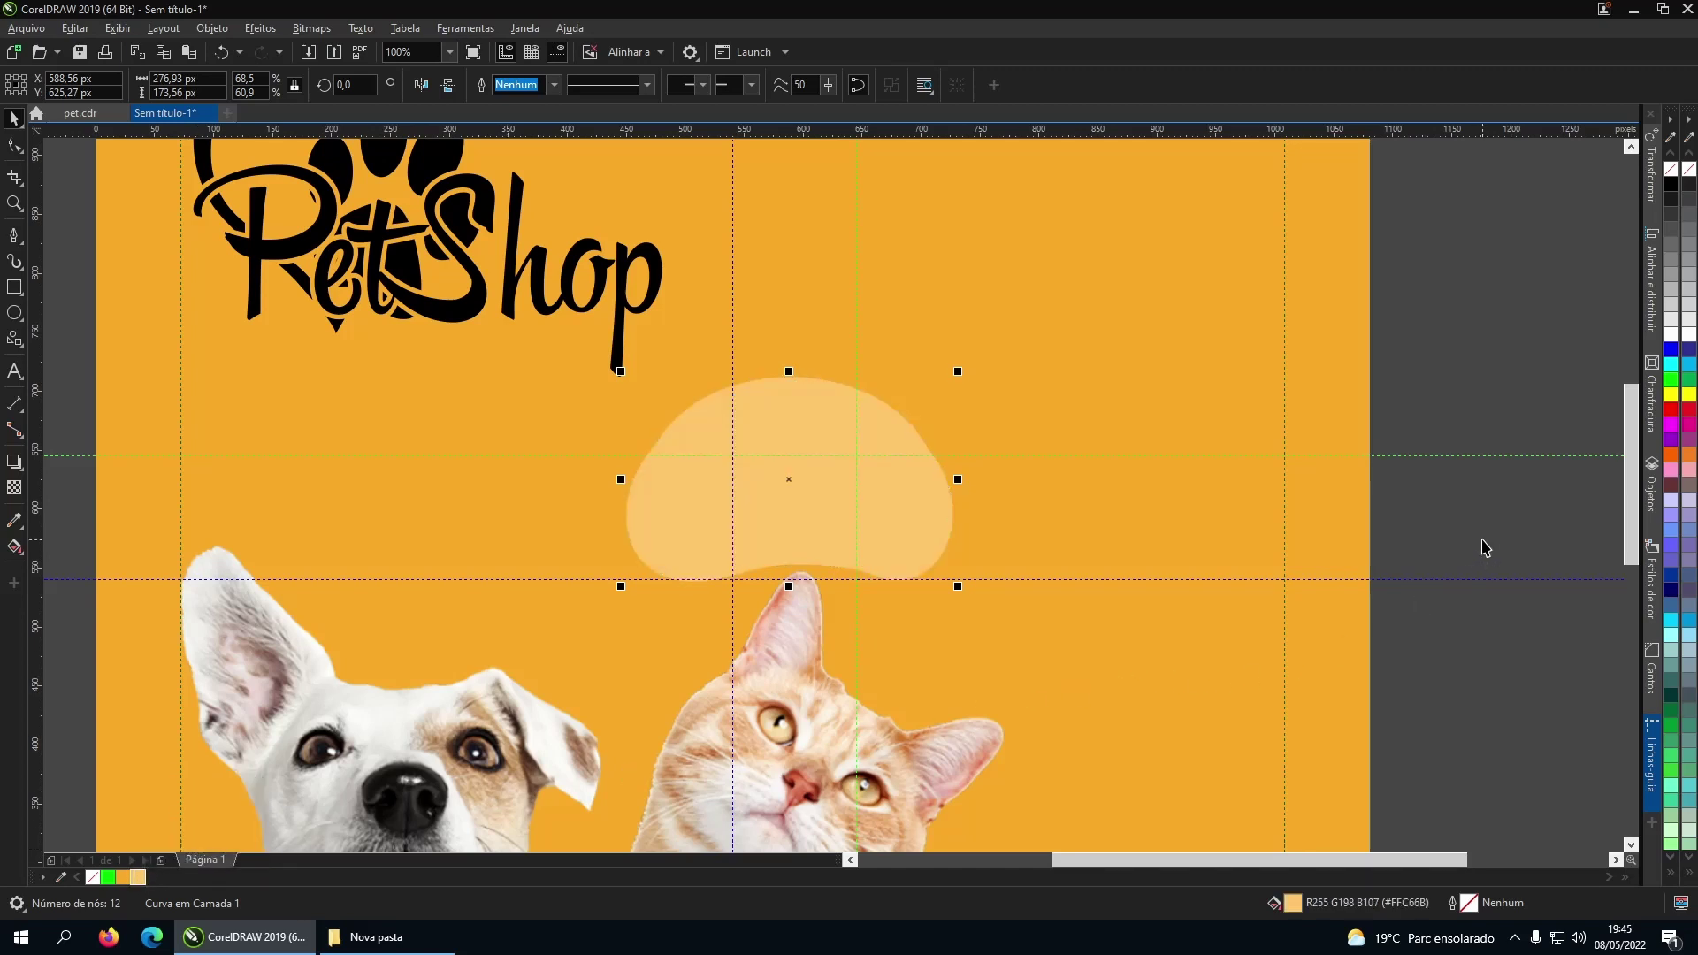
pyautogui.click(1488, 545)
# Add a drop shadow to the pad with the Perspectiva superior direita preset, opacity 15 and feathering 2.
pyautogui.click(814, 513)
pyautogui.click(13, 464)
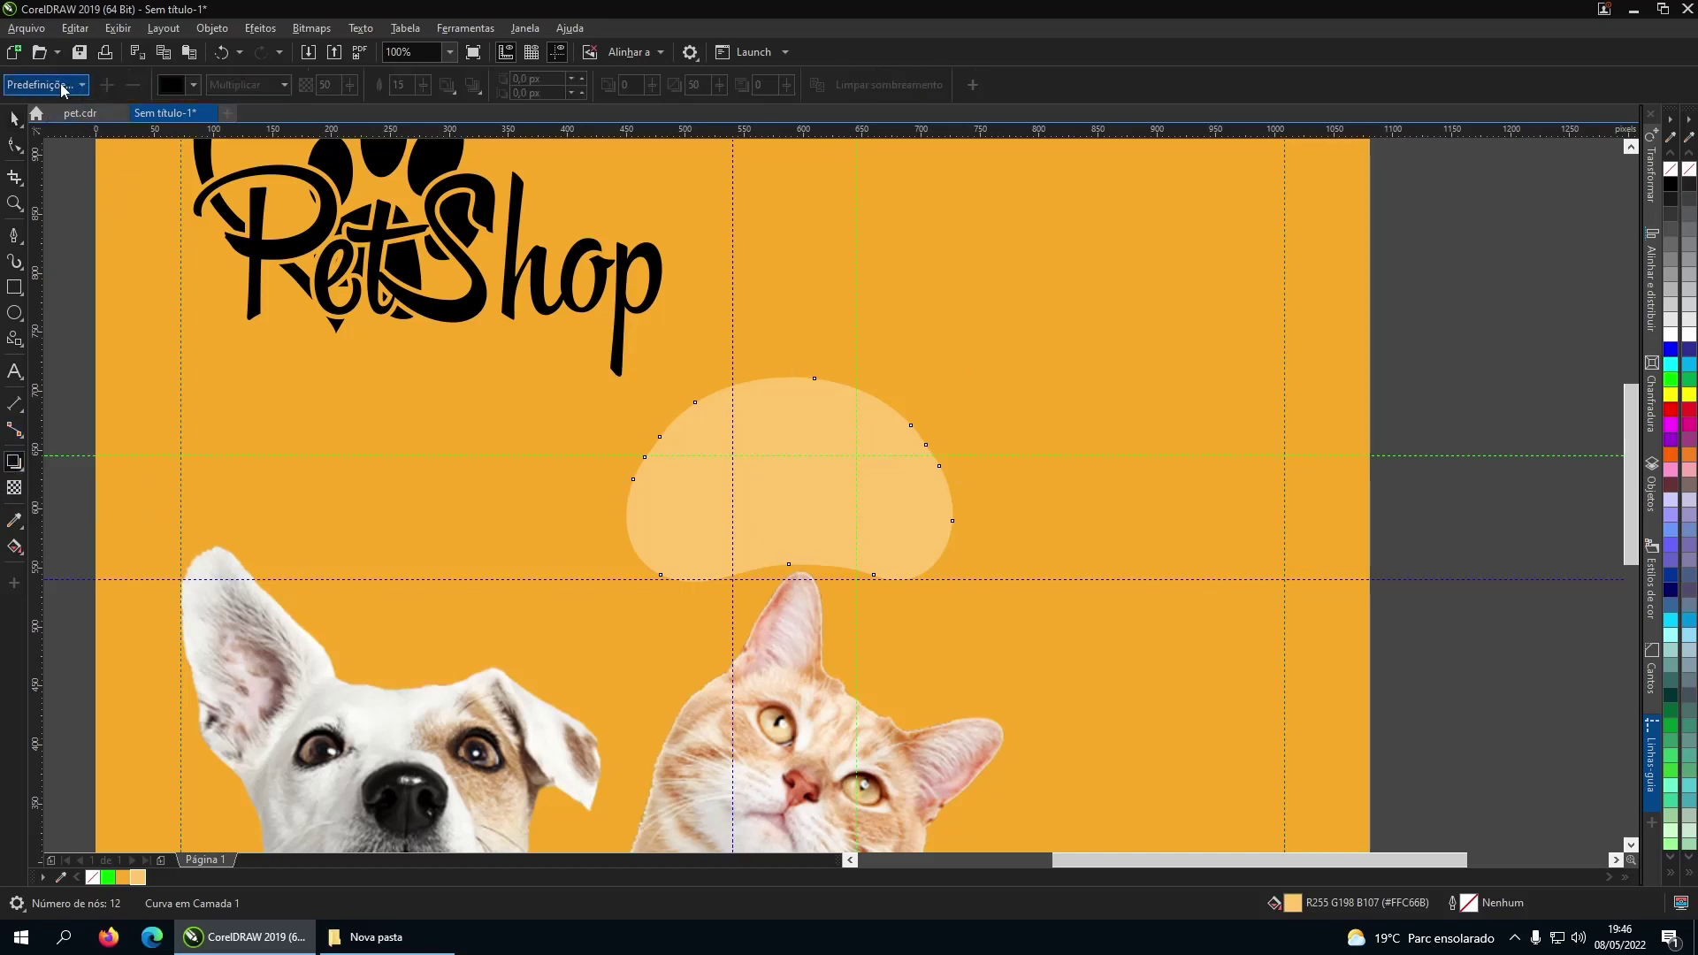
pyautogui.click(62, 85)
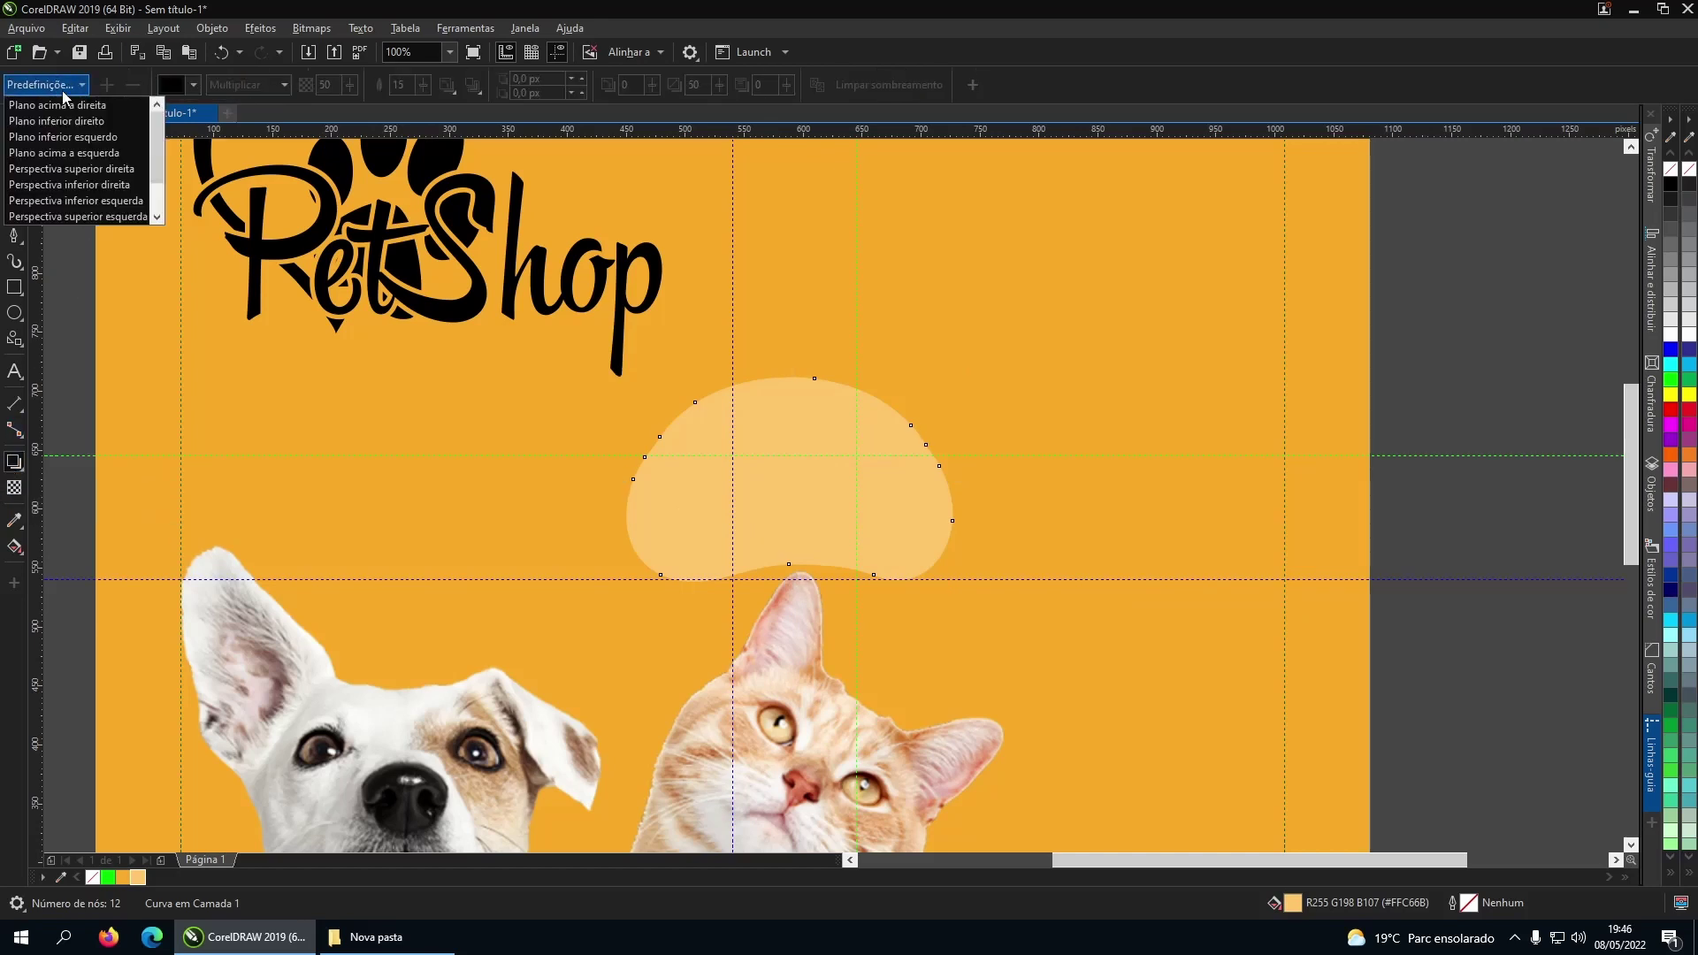
pyautogui.click(66, 168)
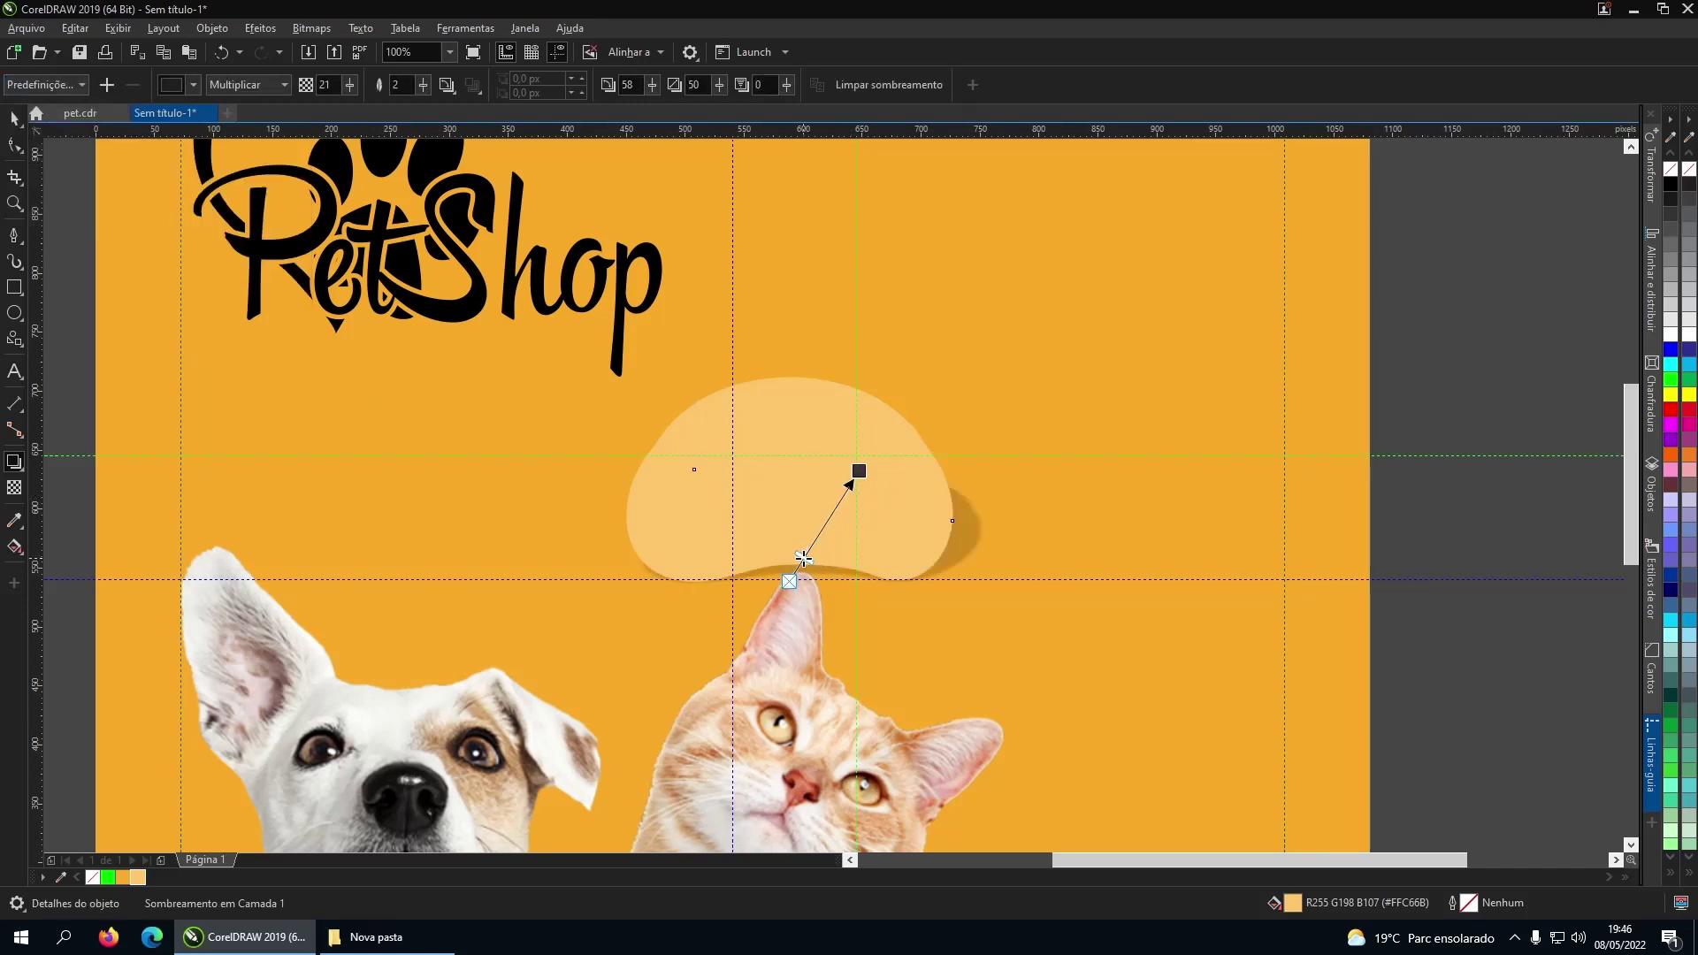
pyautogui.moveTo(804, 559); pyautogui.dragTo(802, 562)
pyautogui.click(15, 117)
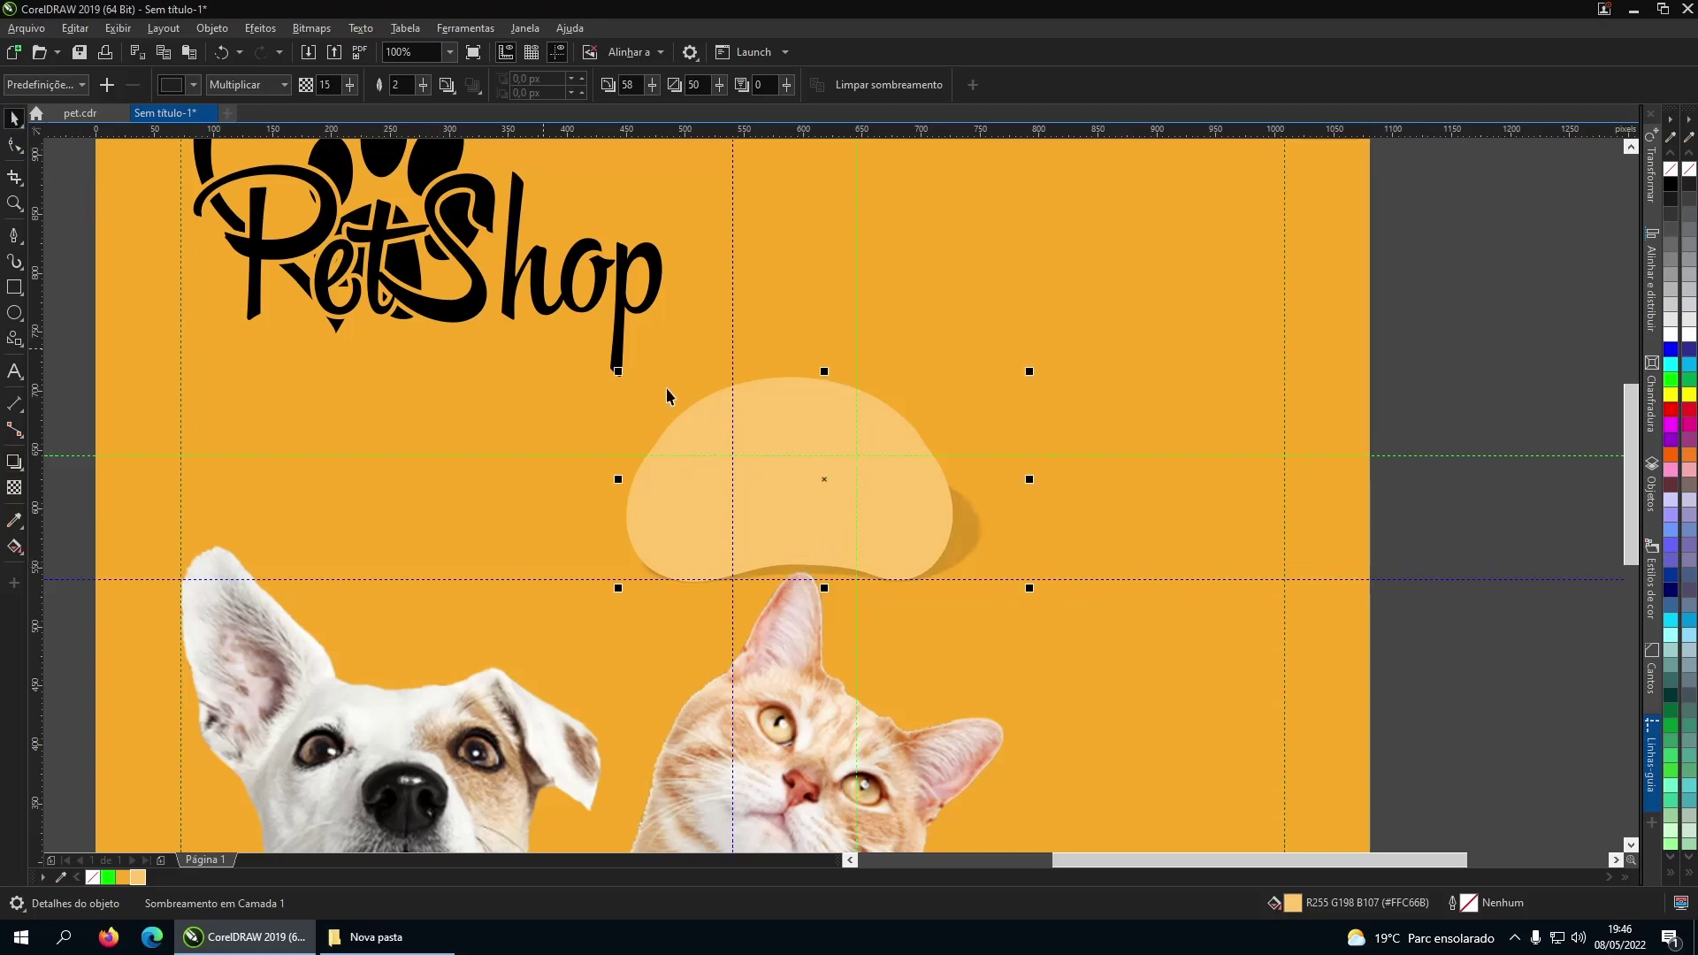
pyautogui.click(1453, 532)
pyautogui.hotkey('shift', 'F4')
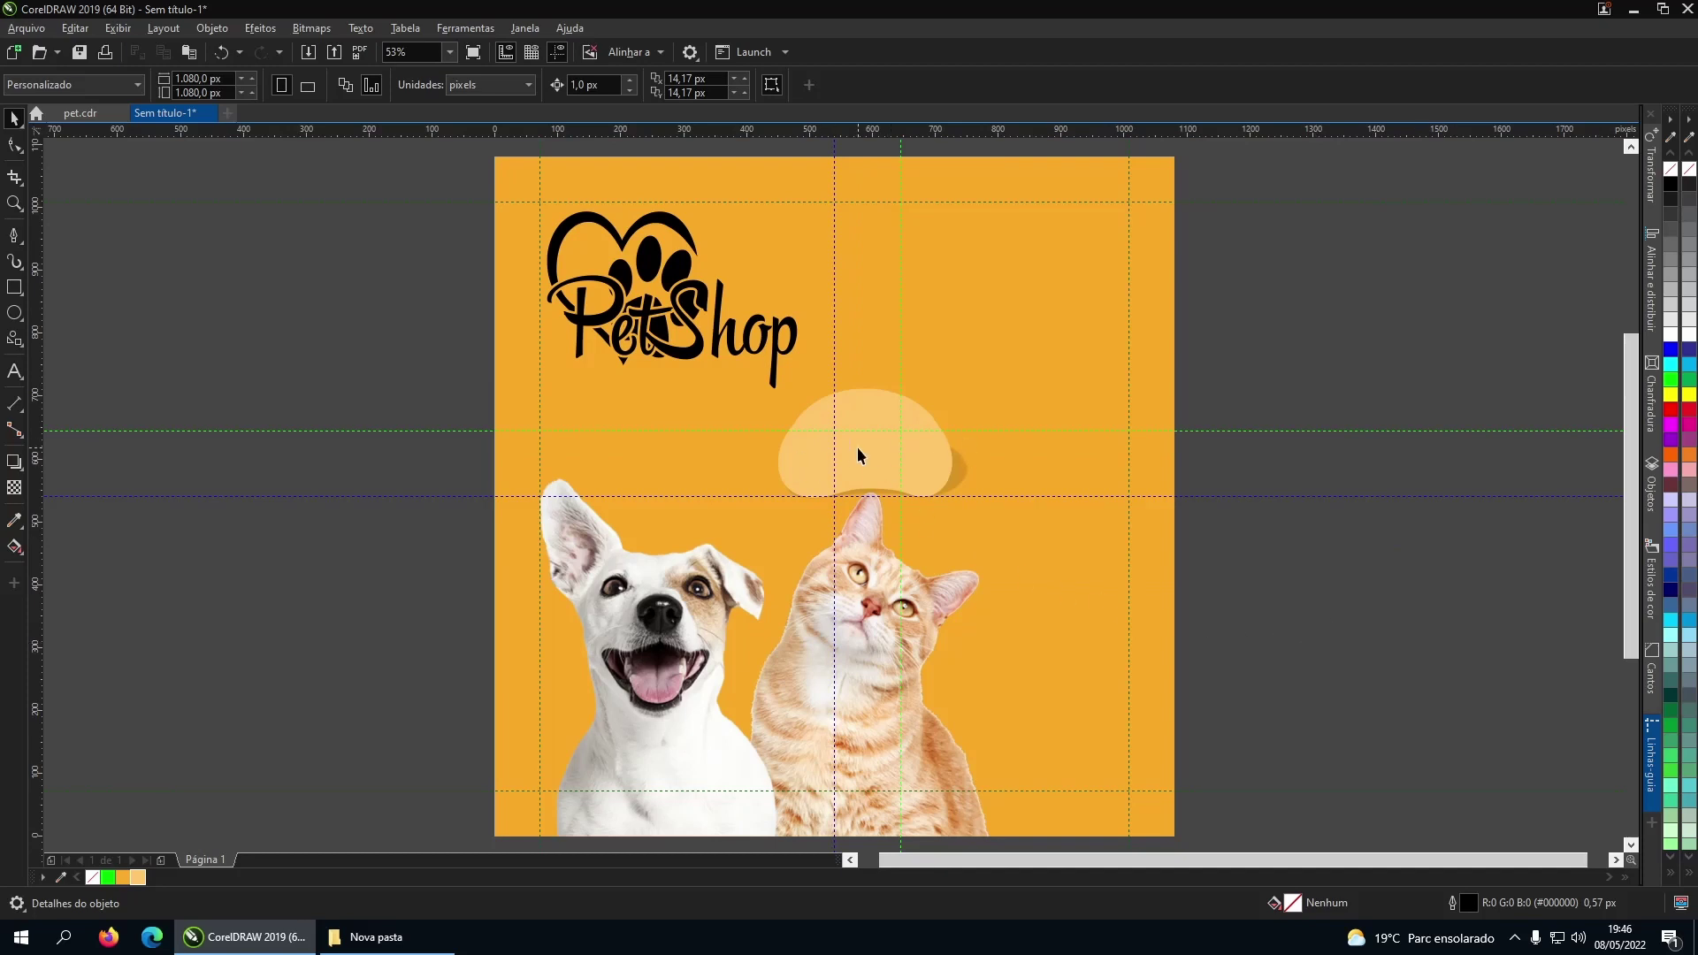
# Add the artistic text "Desconto de" on the upper part of the paw pad and enlarge it to about 27 pt.
pyautogui.click(14, 372)
pyautogui.scroll(5, 848, 423)
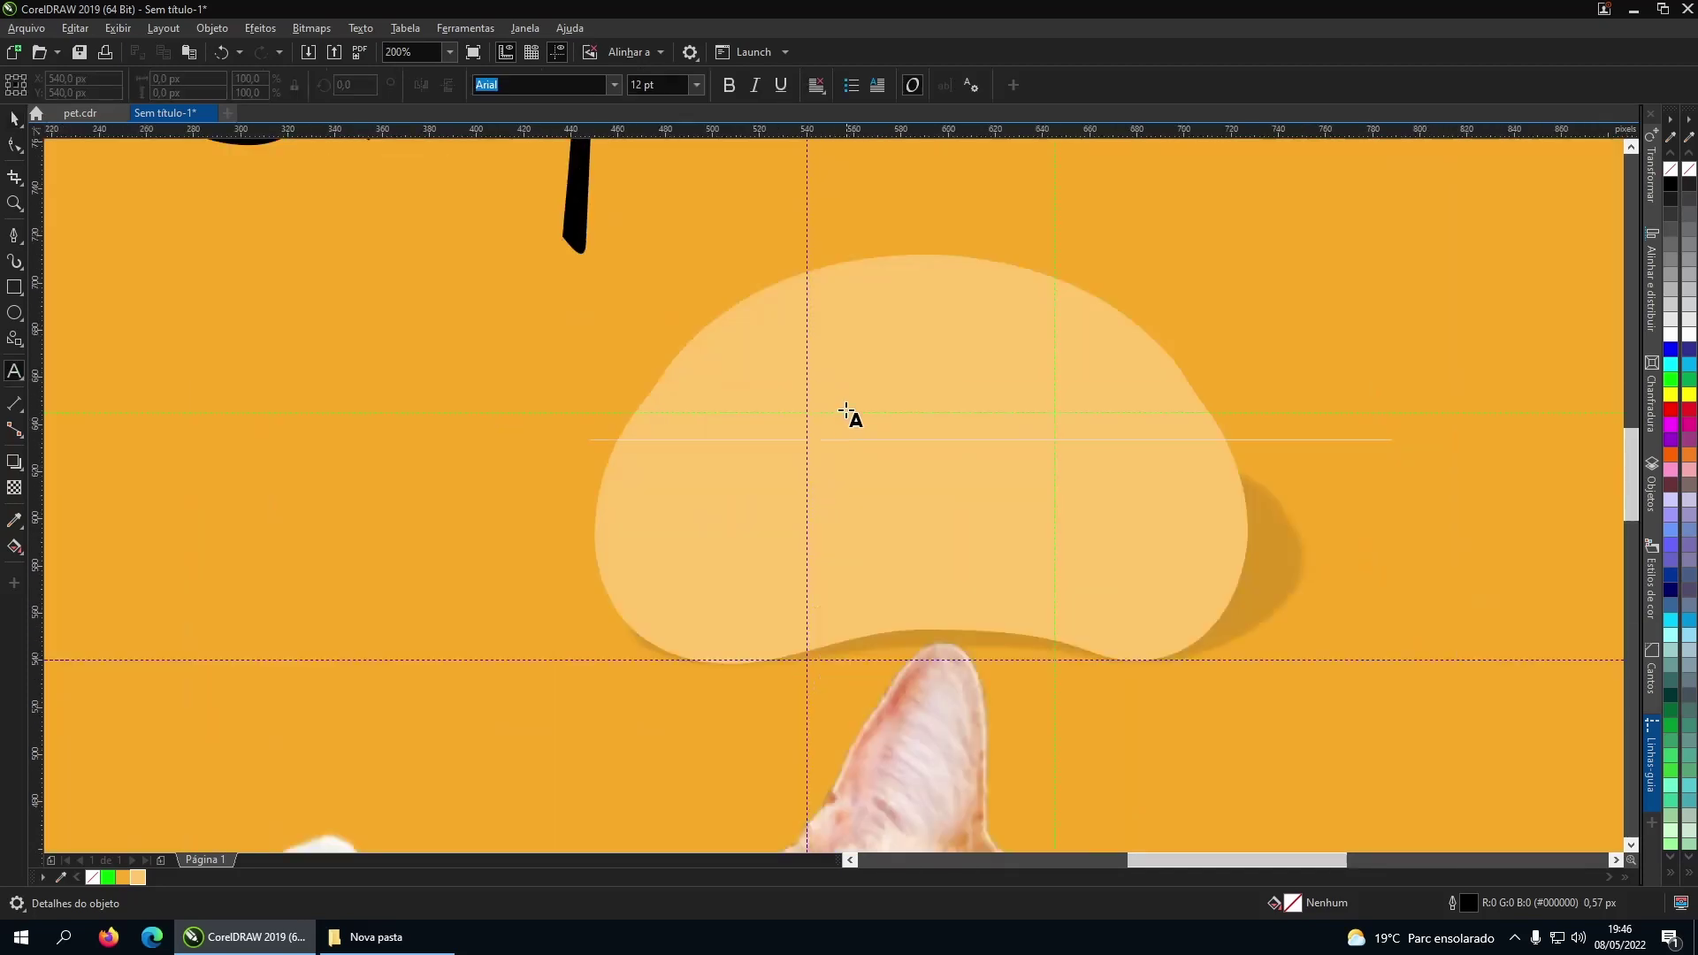
pyautogui.click(750, 373)
pyautogui.write('Desconto de')
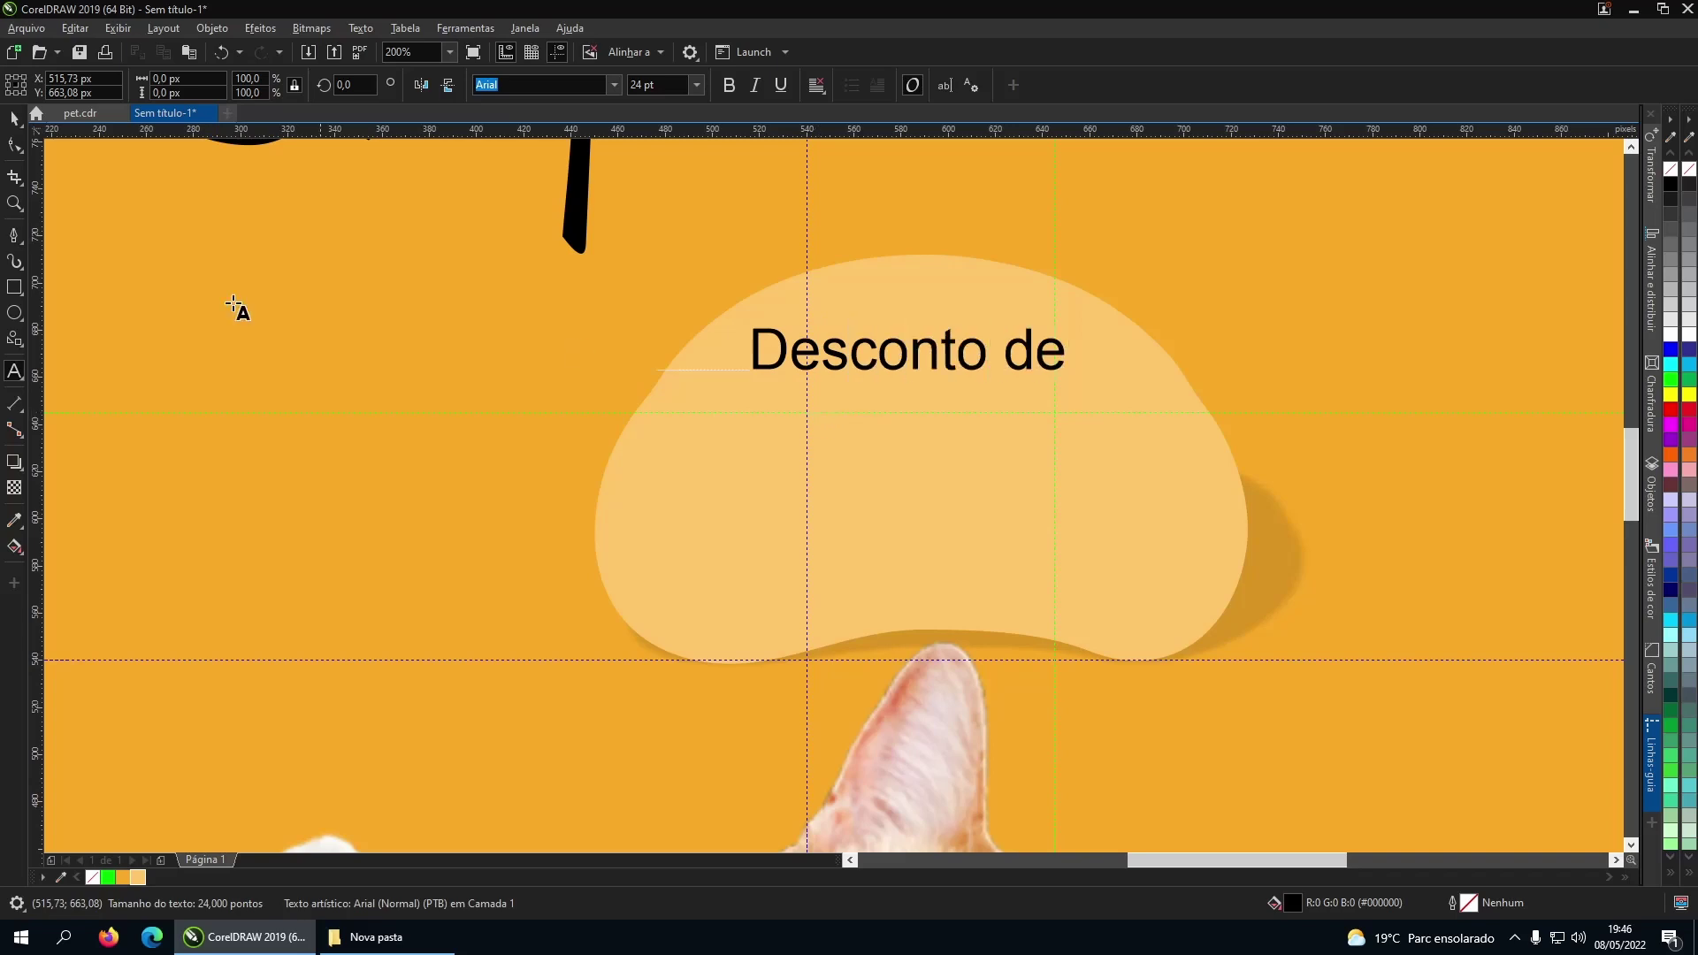
pyautogui.hotkey('ctrl', 'space')
pyautogui.moveTo(920, 360); pyautogui.dragTo(933, 338)
pyautogui.moveTo(758, 356); pyautogui.dragTo(743, 394)
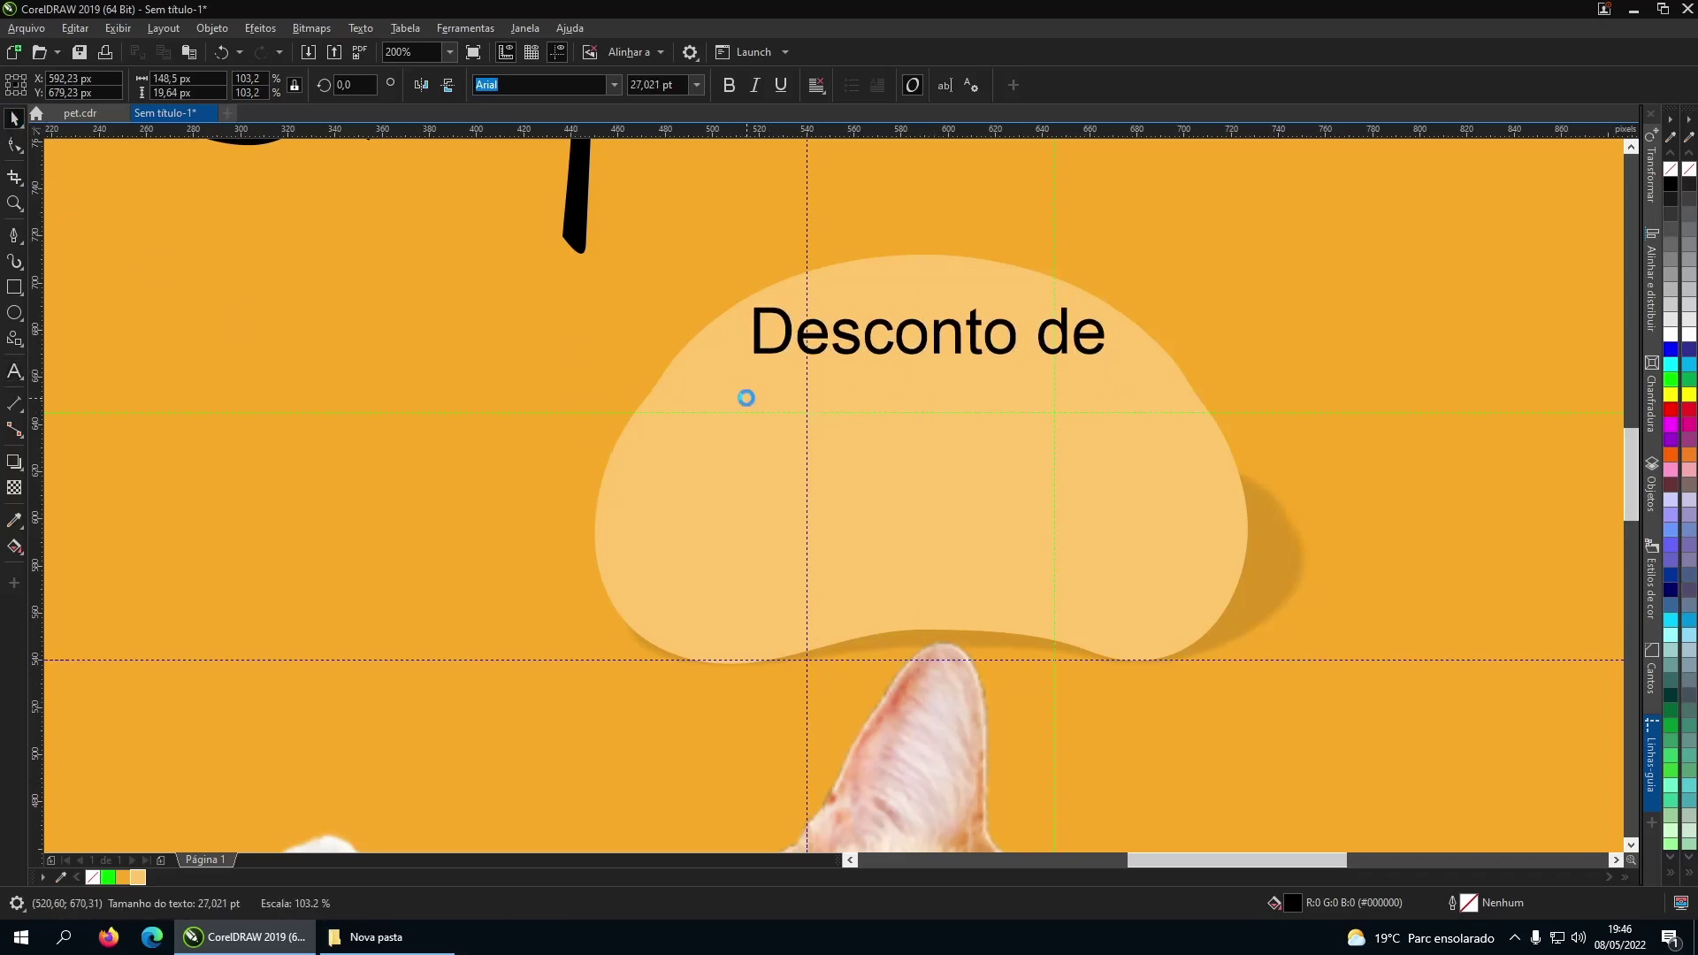
# Change the "Desconto de" text to the regular Montserrat Alternates font and fill it with dark blue #003399.
pyautogui.click(615, 85)
pyautogui.scroll(-10, 536, 274)
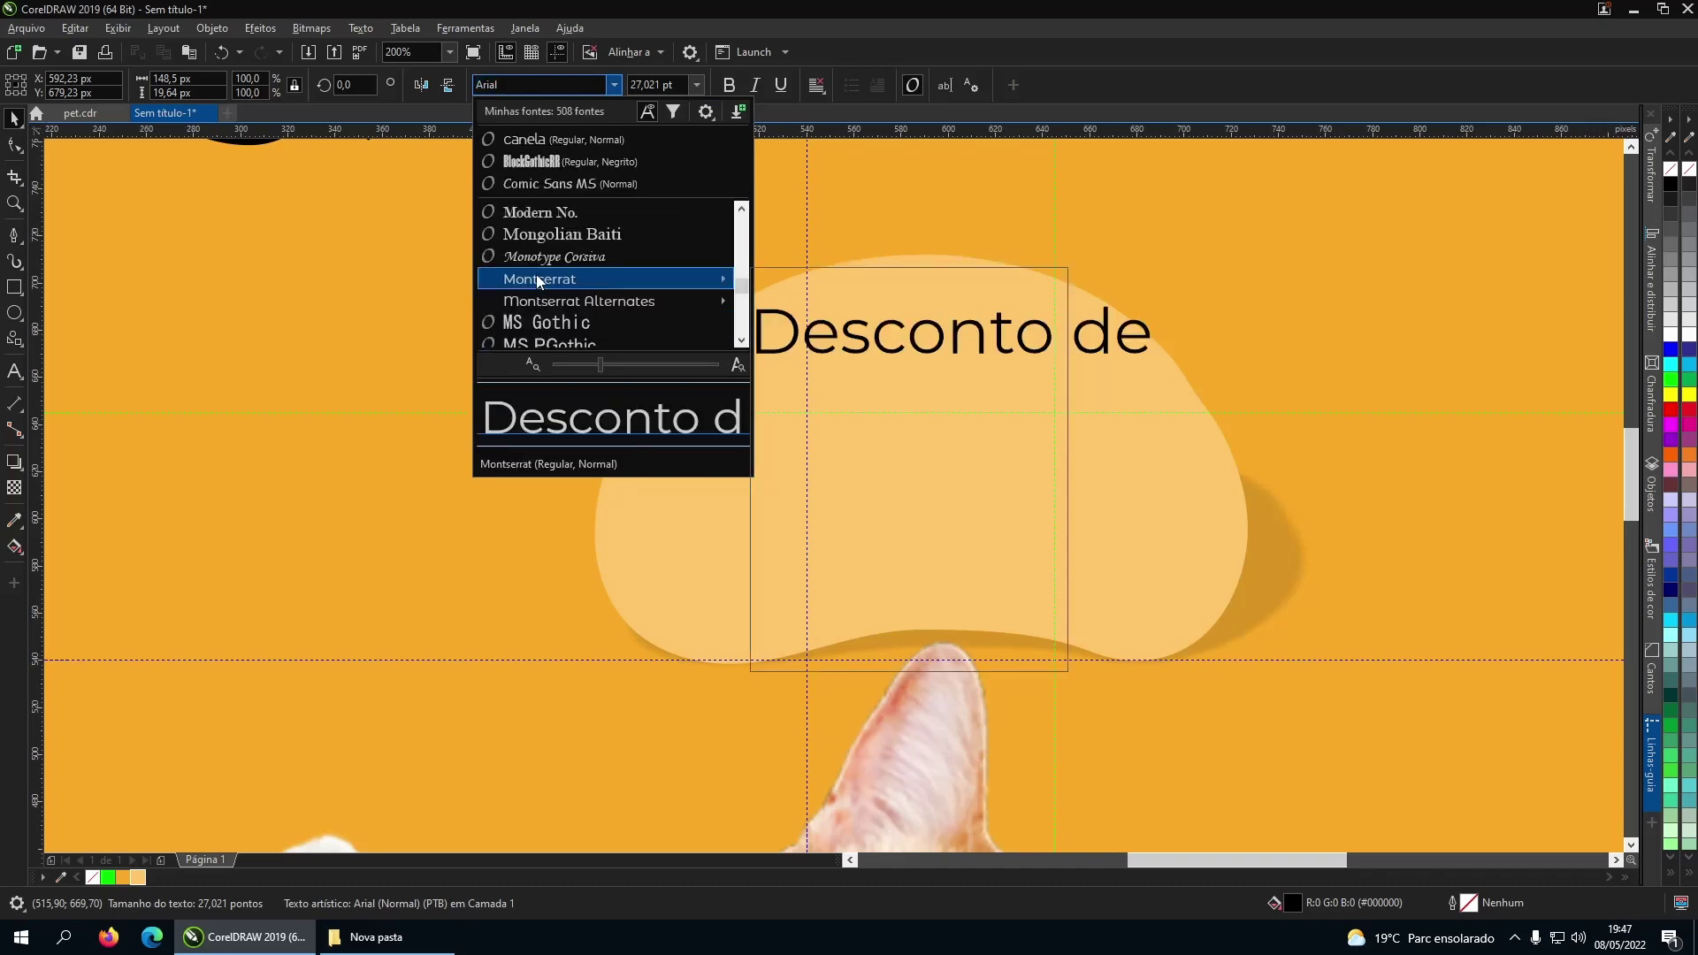
pyautogui.moveTo(536, 280)
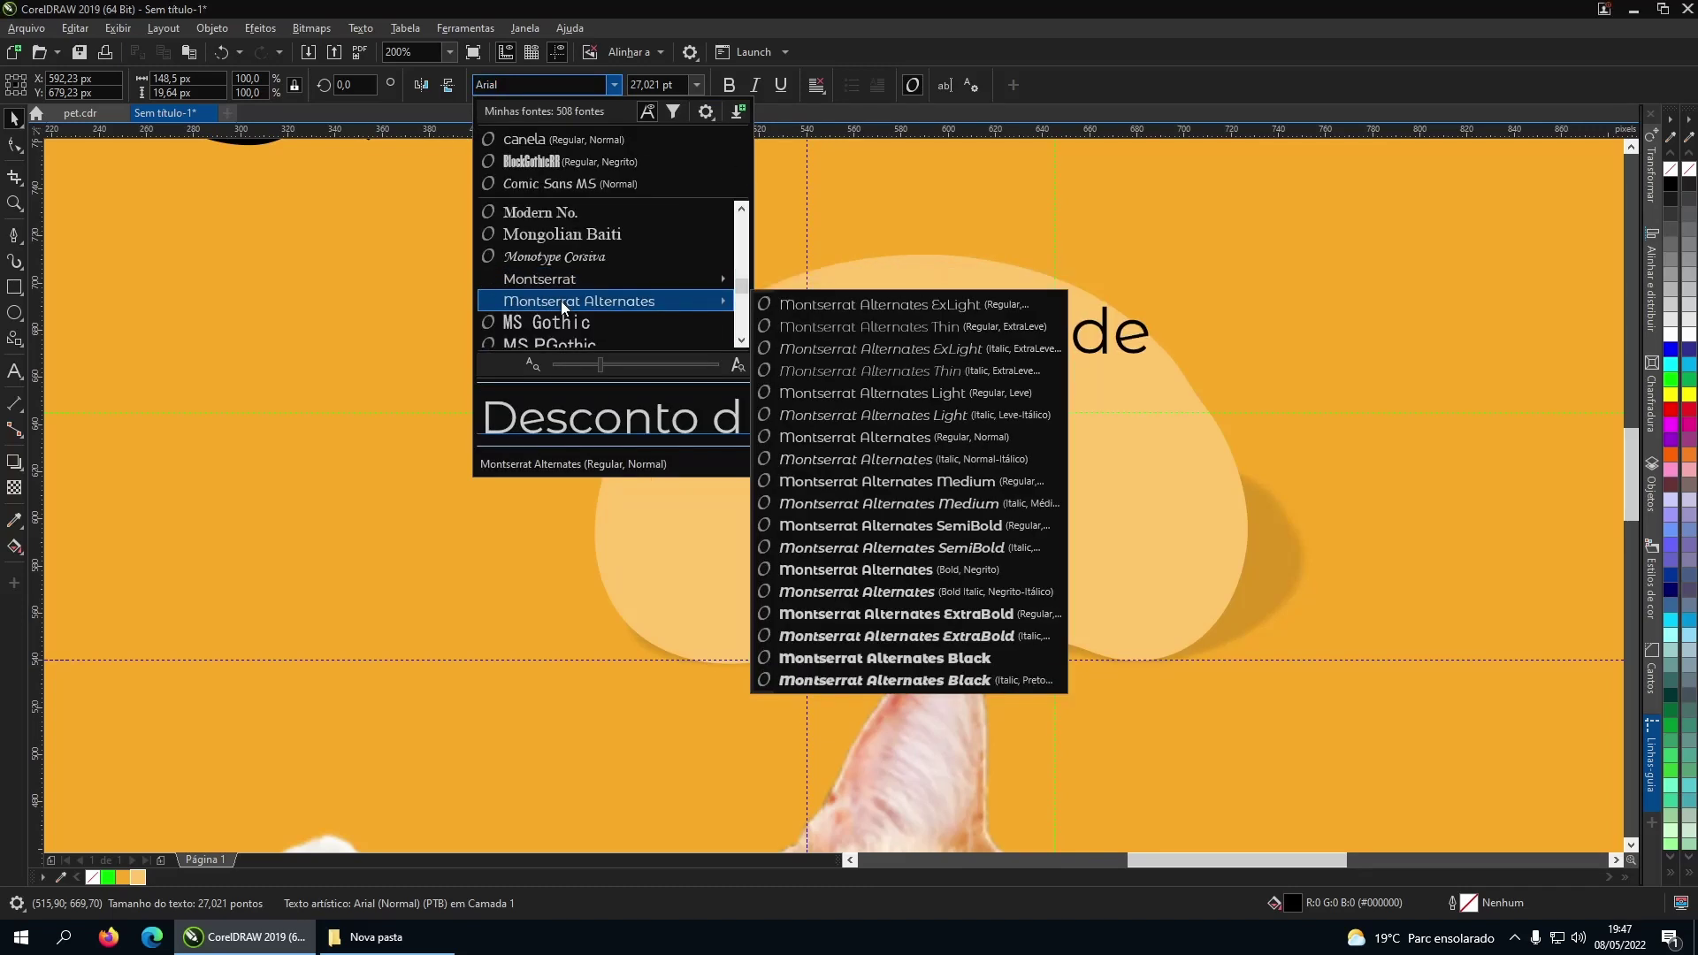
pyautogui.click(814, 432)
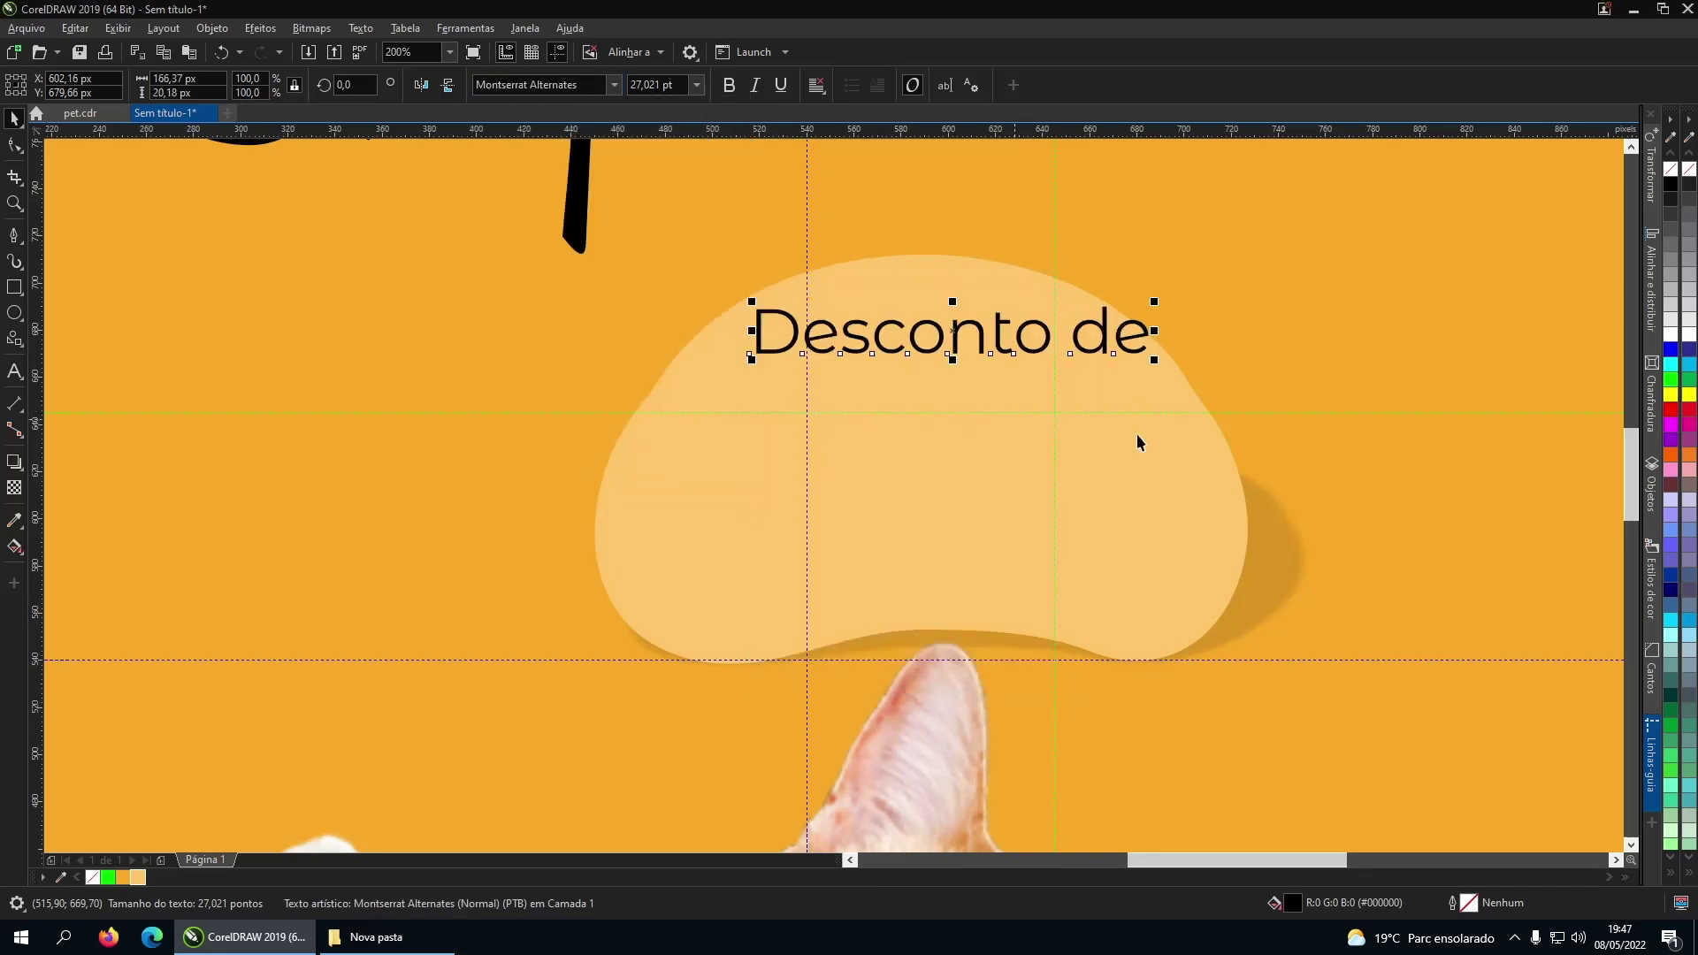
pyautogui.click(1671, 605)
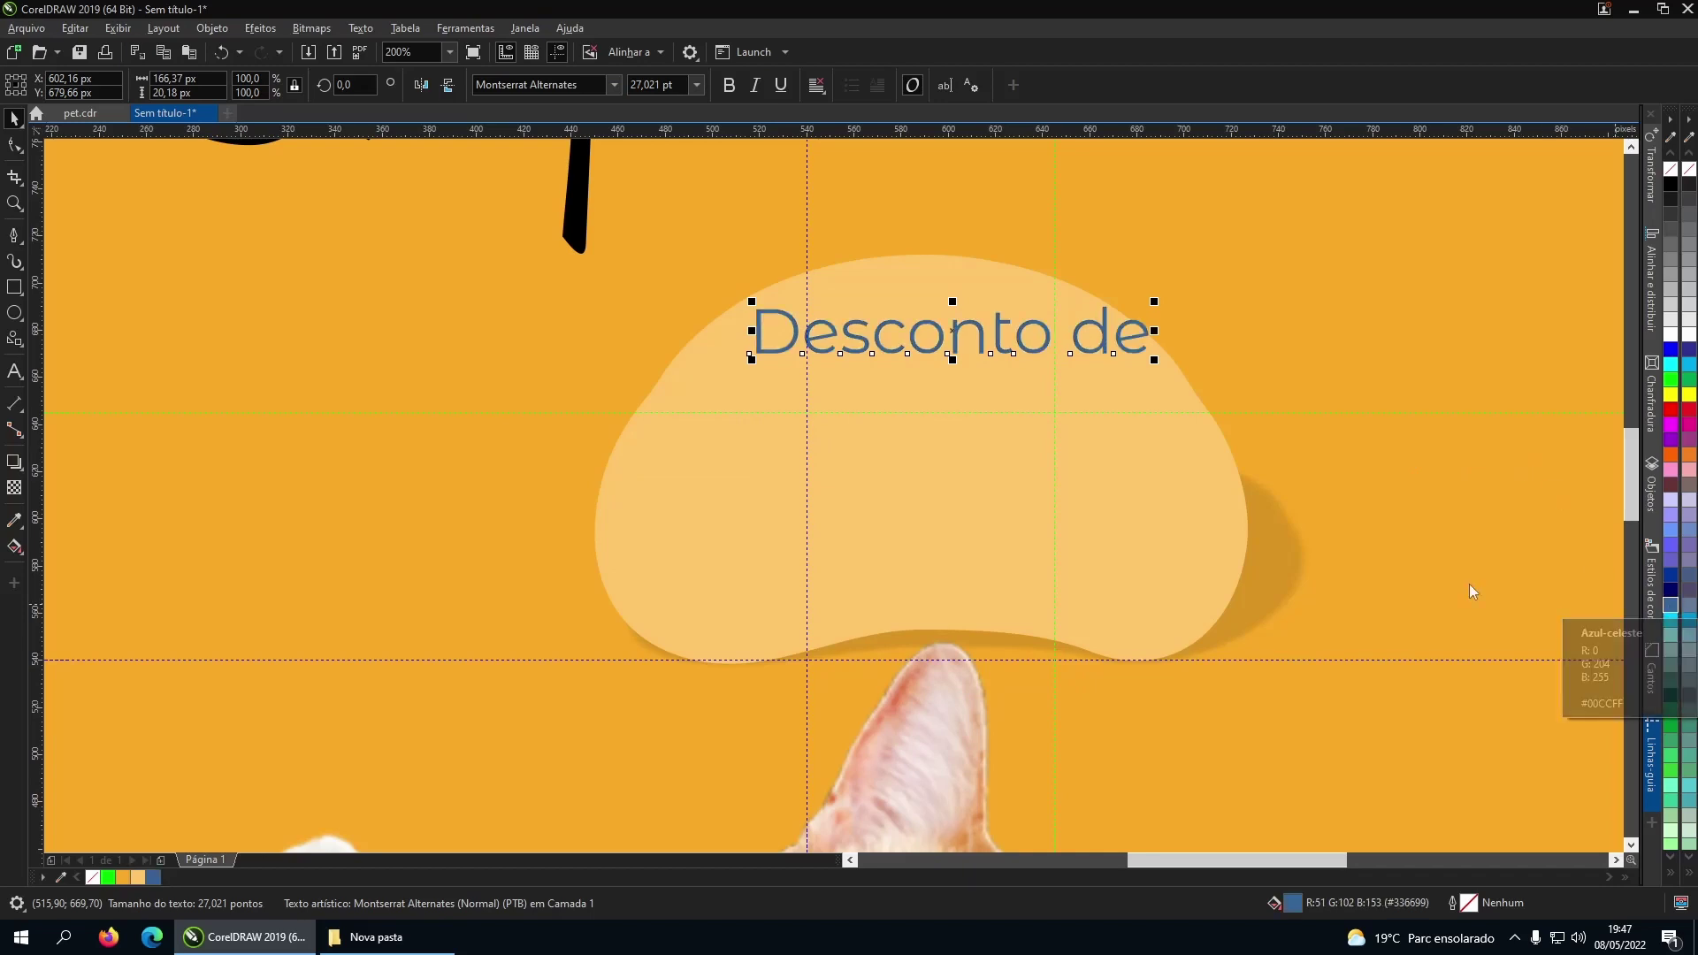
pyautogui.click(1671, 575)
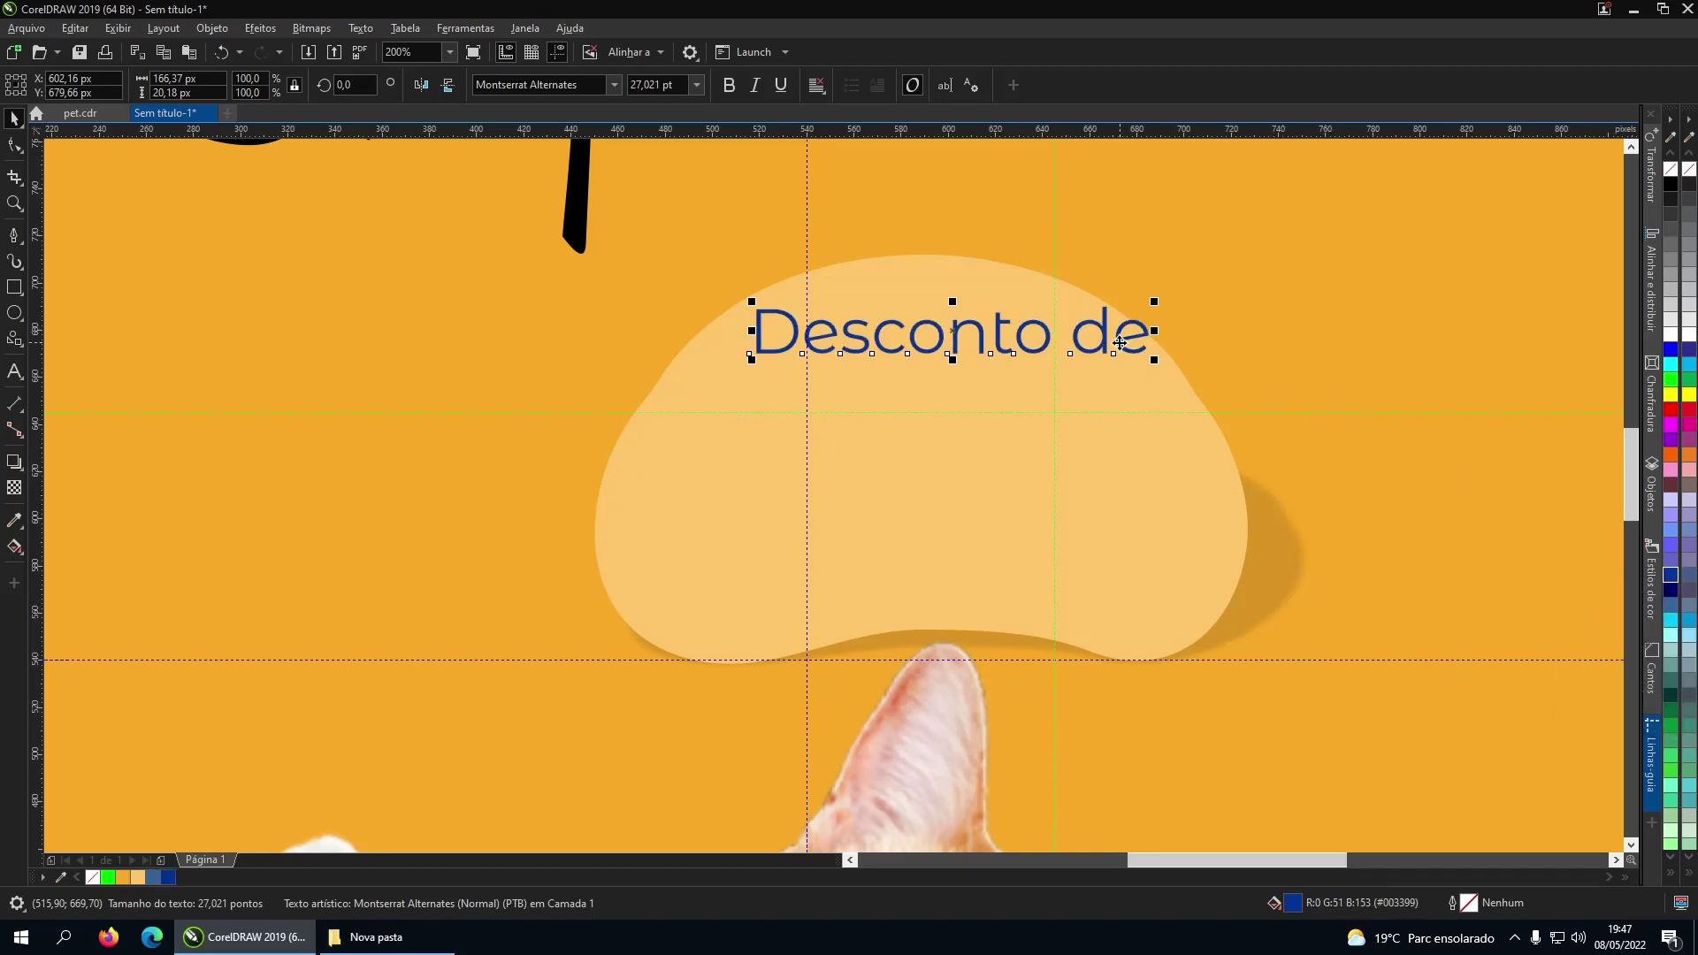
# Centre the "Desconto de" text horizontally on the pad and set its font size to 26 pt.
pyautogui.moveTo(1119, 343); pyautogui.dragTo(1077, 366)
pyautogui.click(659, 85)
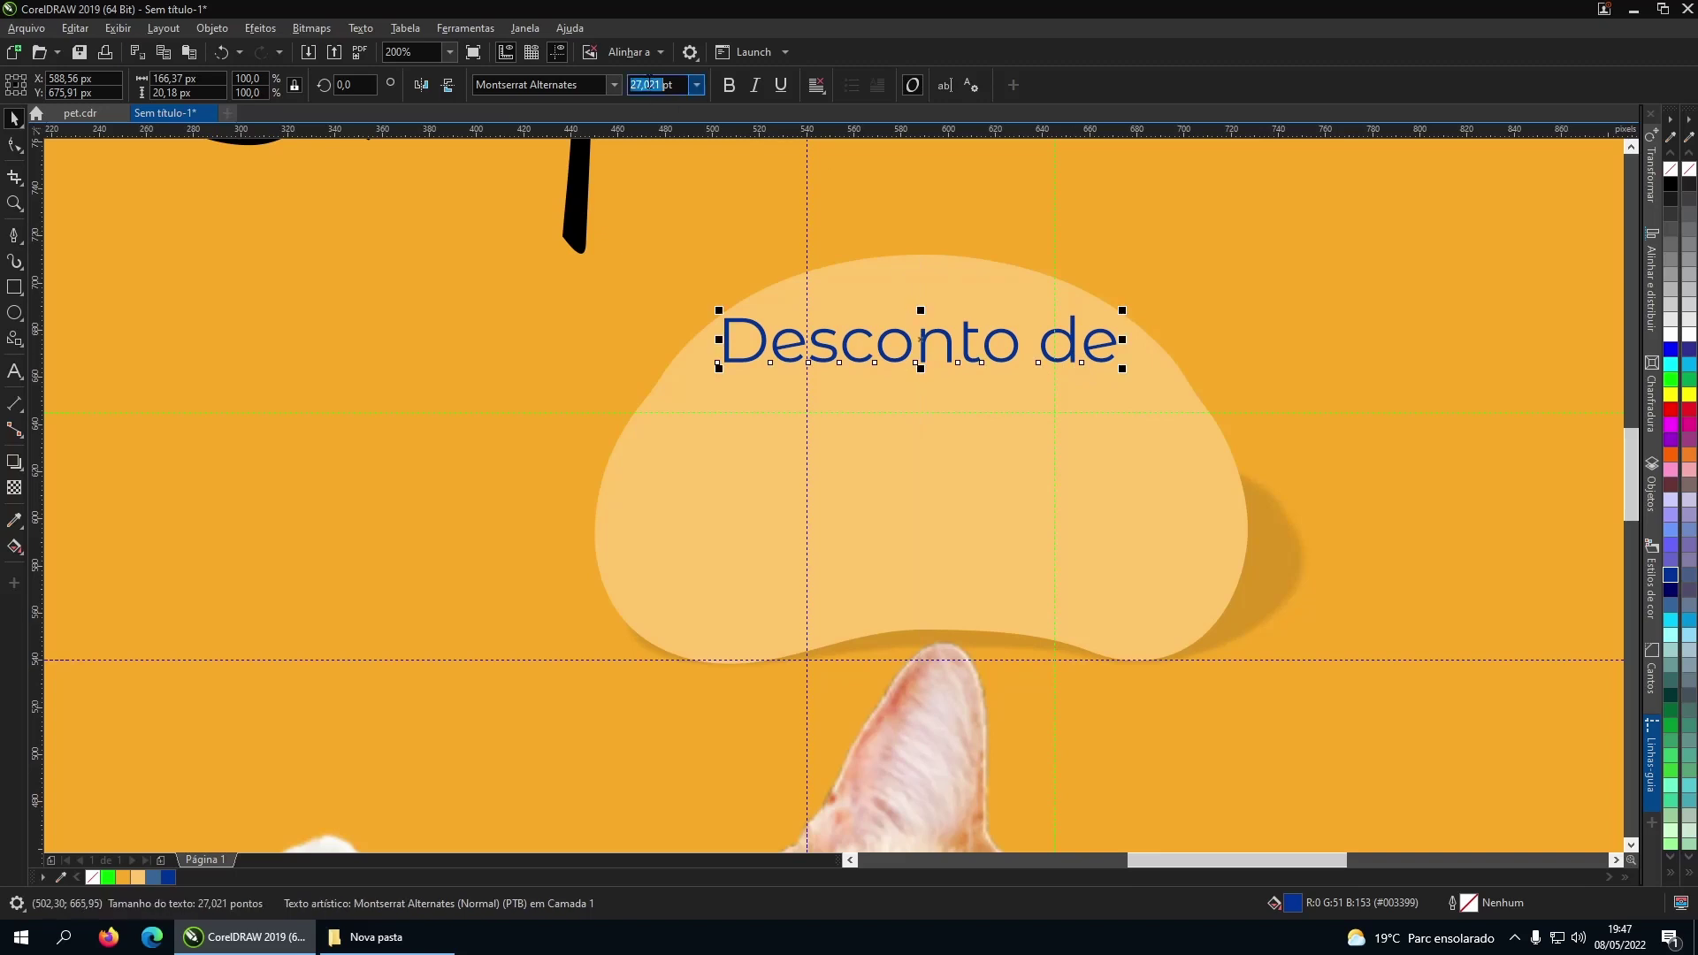
pyautogui.write('26')
pyautogui.press('Return')
pyautogui.click(979, 438)
pyautogui.press('Escape')
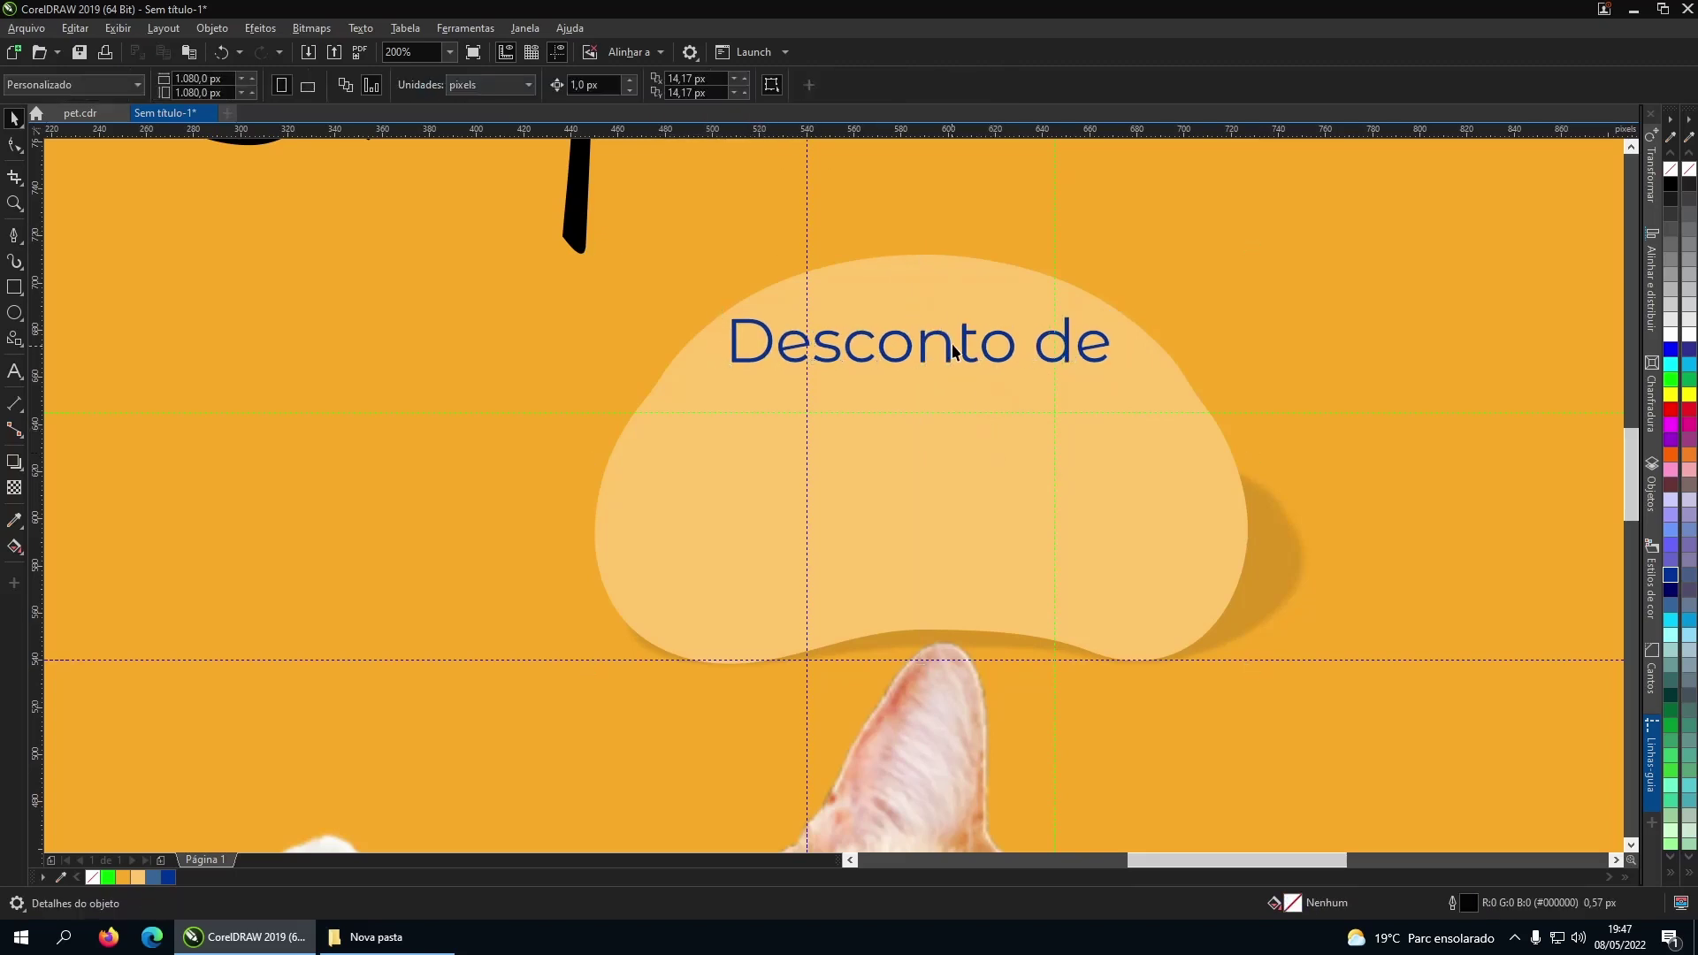
# Duplicate "Desconto de" directly below the original and change the copy's text to "20%".
pyautogui.moveTo(790, 355); pyautogui.dragTo(788, 448)
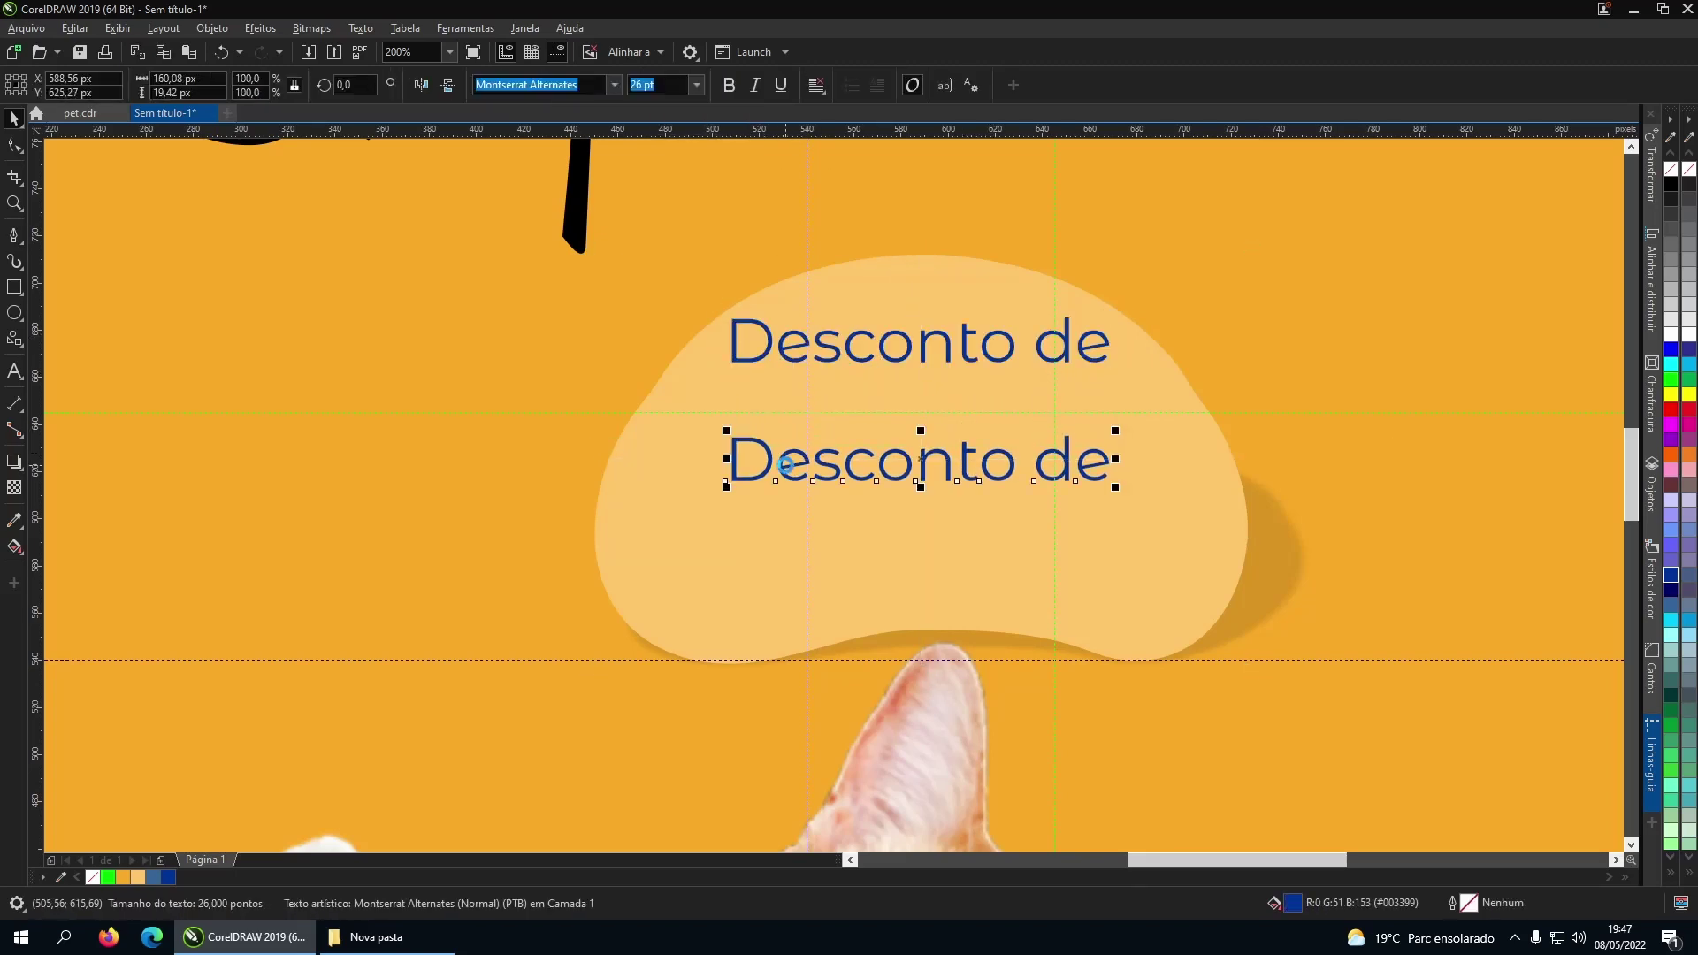
pyautogui.hotkey('ctrl', 'shift', 't')
pyautogui.write('20%')
pyautogui.hotkey('ctrl', 'Return')
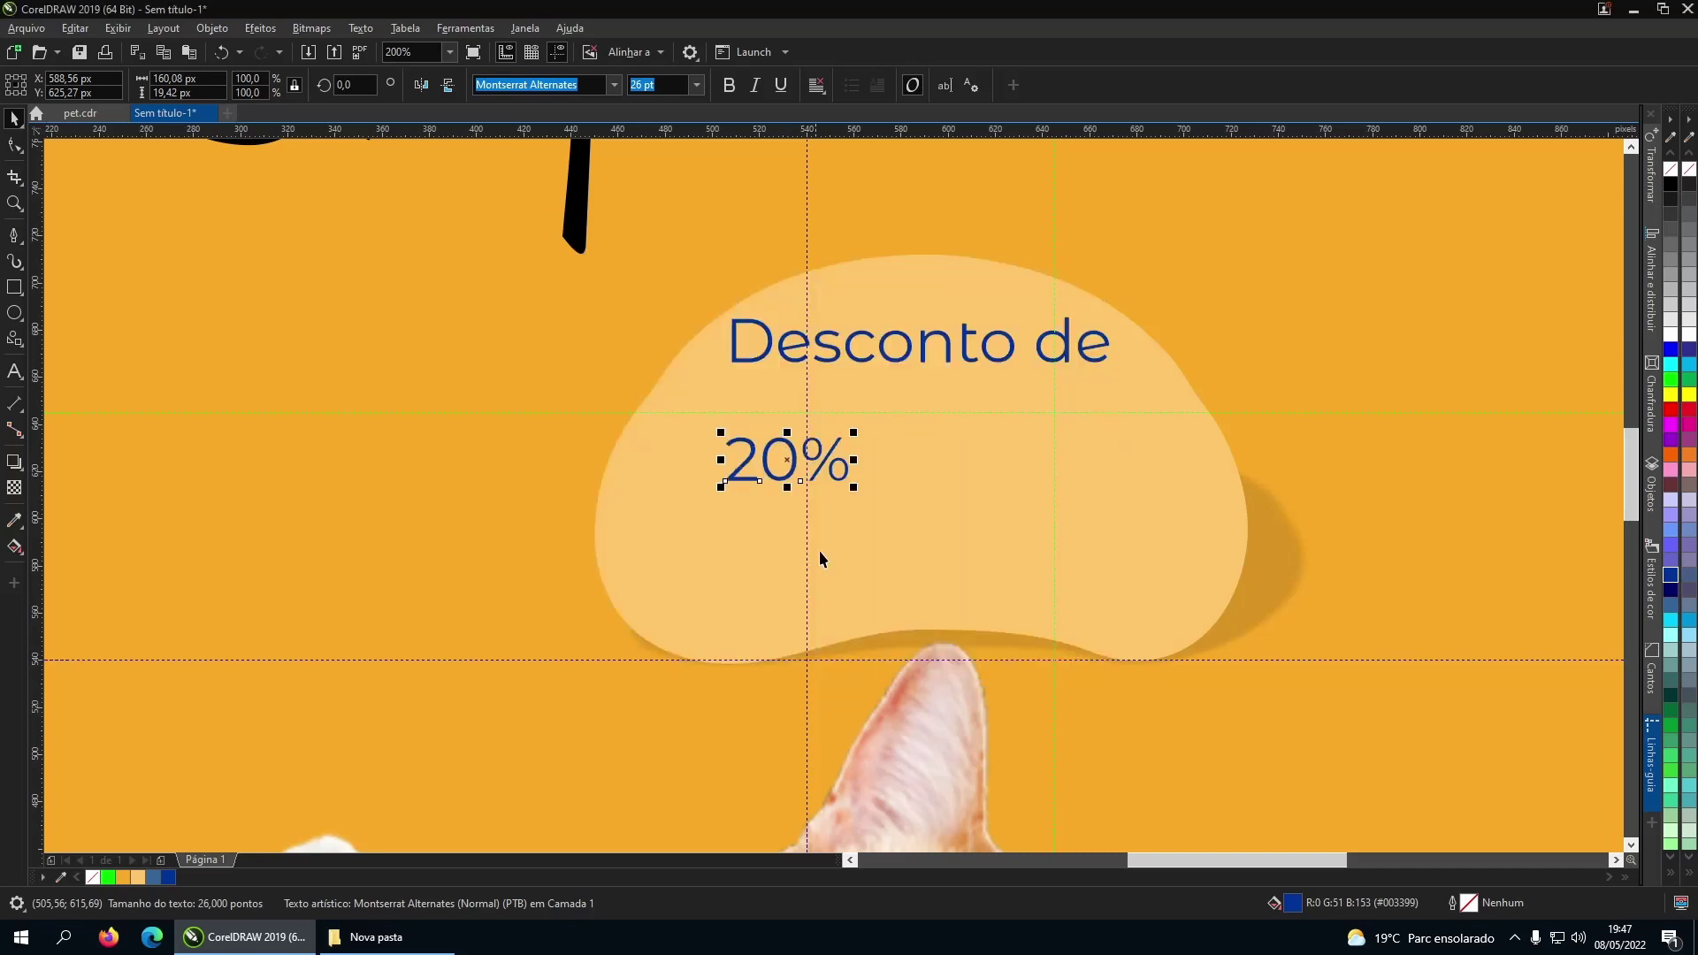
# Set the "20%" text in Montserrat Alternates SemiBold and enlarge it to about 79 pt, centred below "Desconto de".
pyautogui.moveTo(854, 486); pyautogui.dragTo(1044, 562)
pyautogui.moveTo(973, 495); pyautogui.dragTo(1008, 454)
pyautogui.click(614, 84)
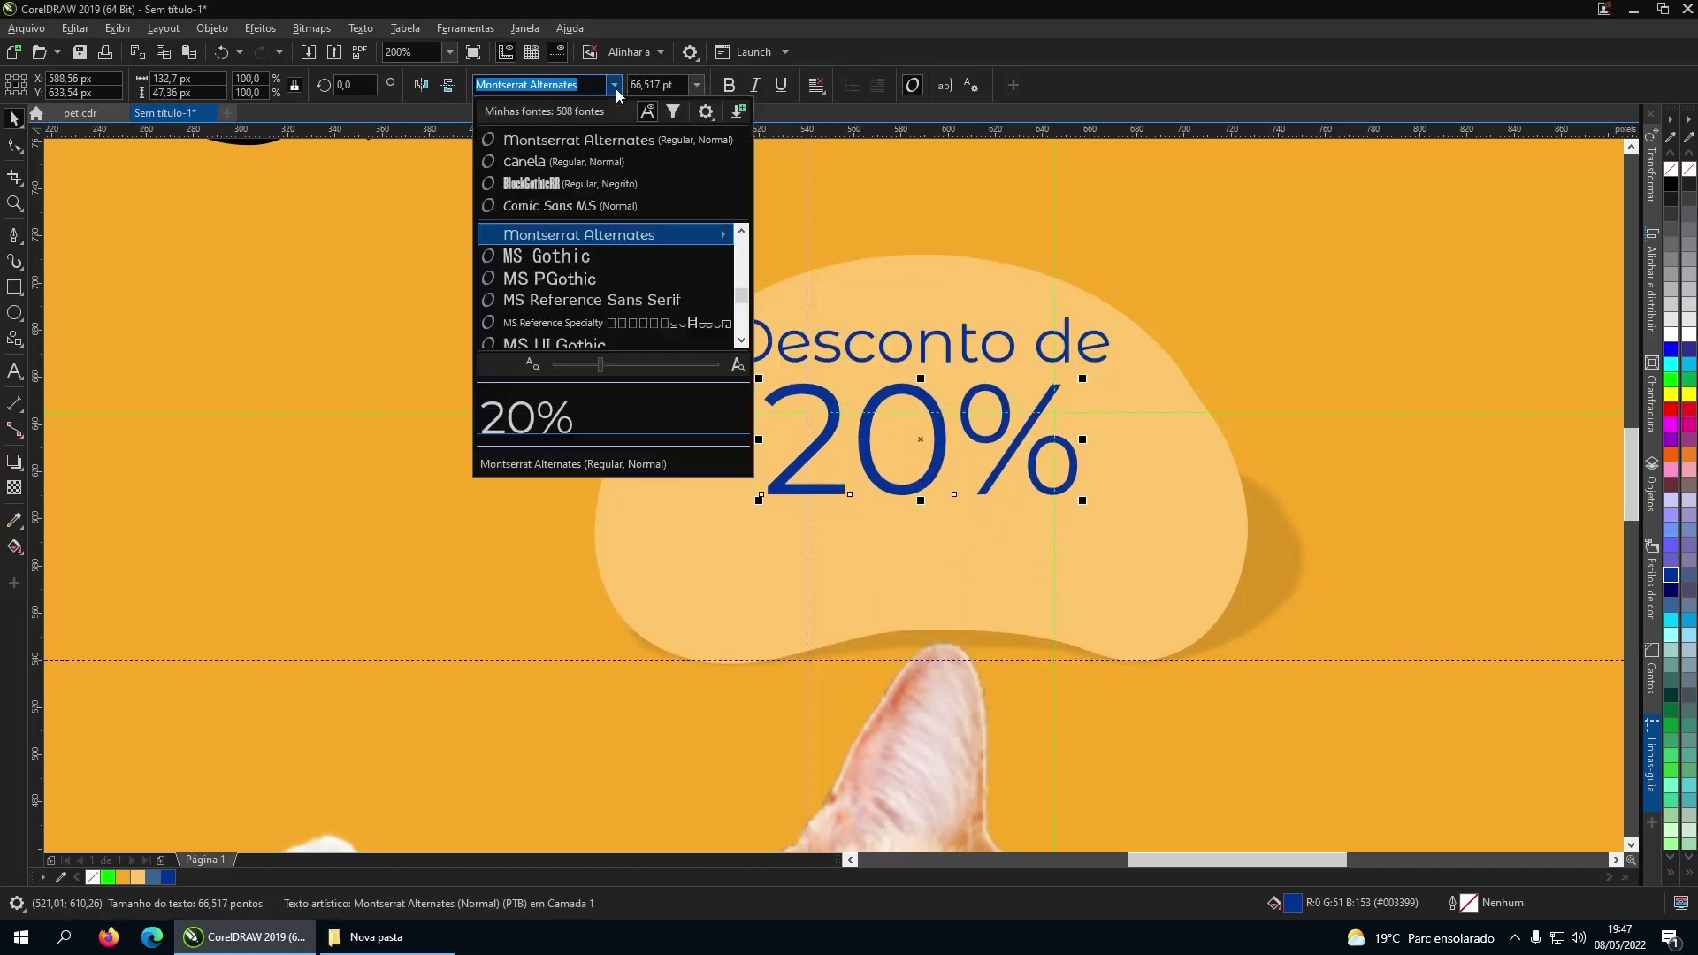
pyautogui.moveTo(687, 233)
pyautogui.click(846, 468)
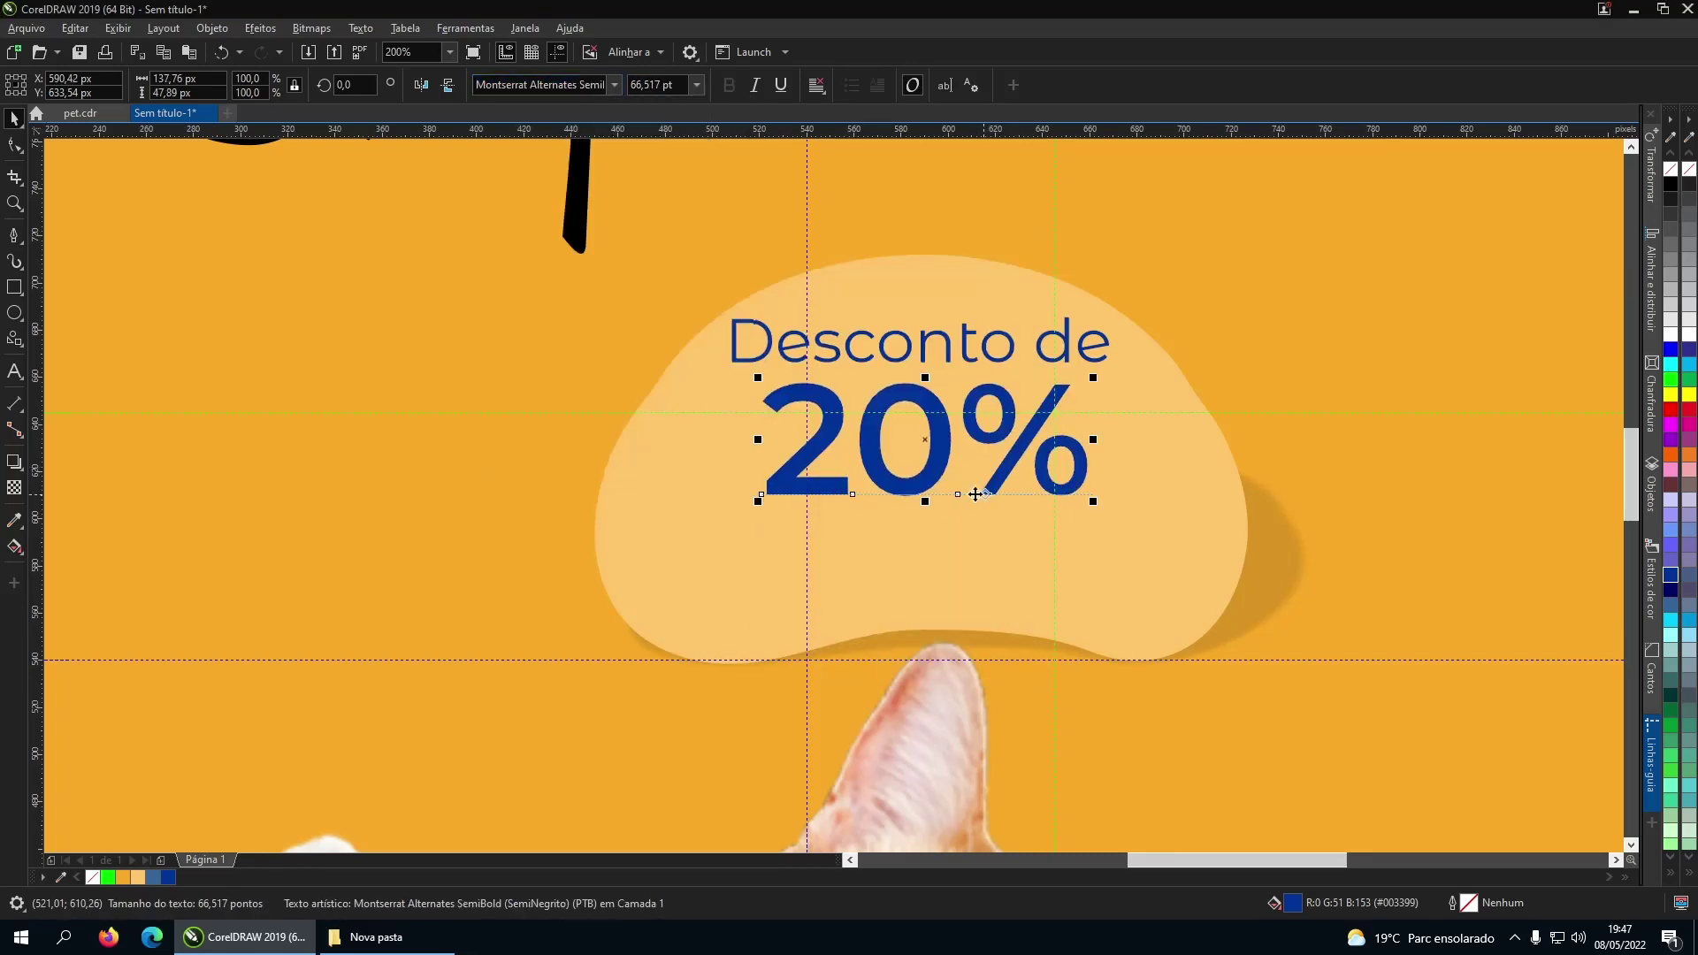
pyautogui.moveTo(1095, 493); pyautogui.dragTo(1110, 507)
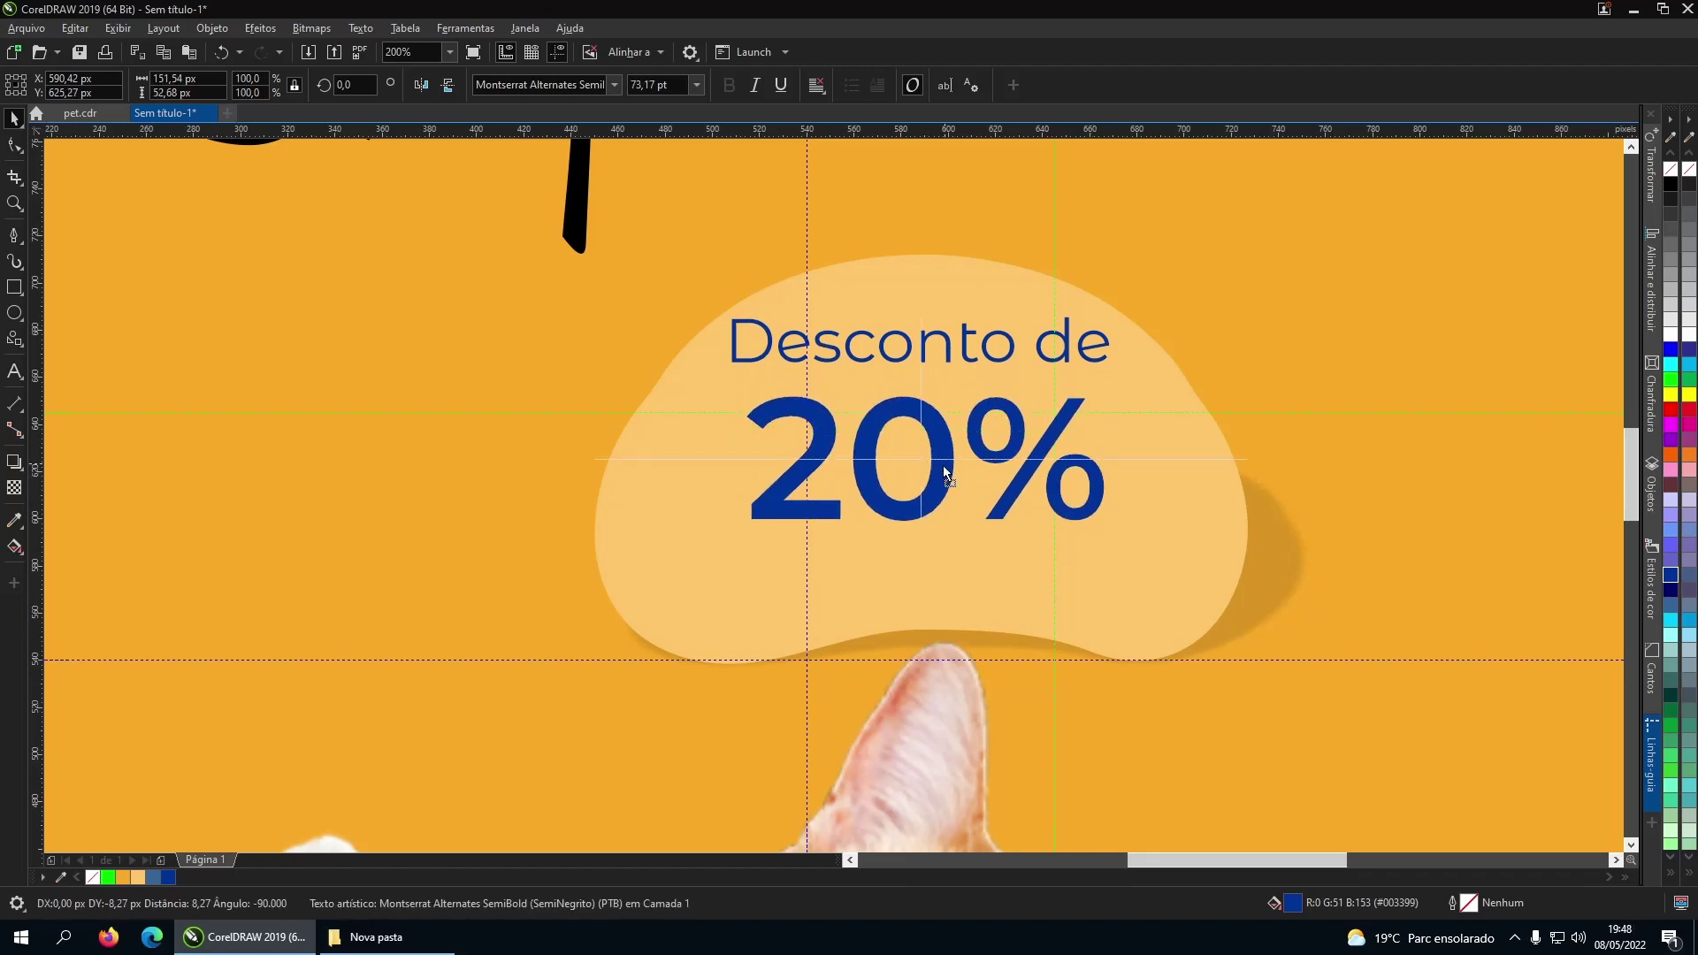
pyautogui.moveTo(741, 506)
pyautogui.mouseDown()
pyautogui.moveTo(687, 561)
pyautogui.moveTo(741, 533)
pyautogui.mouseUp()
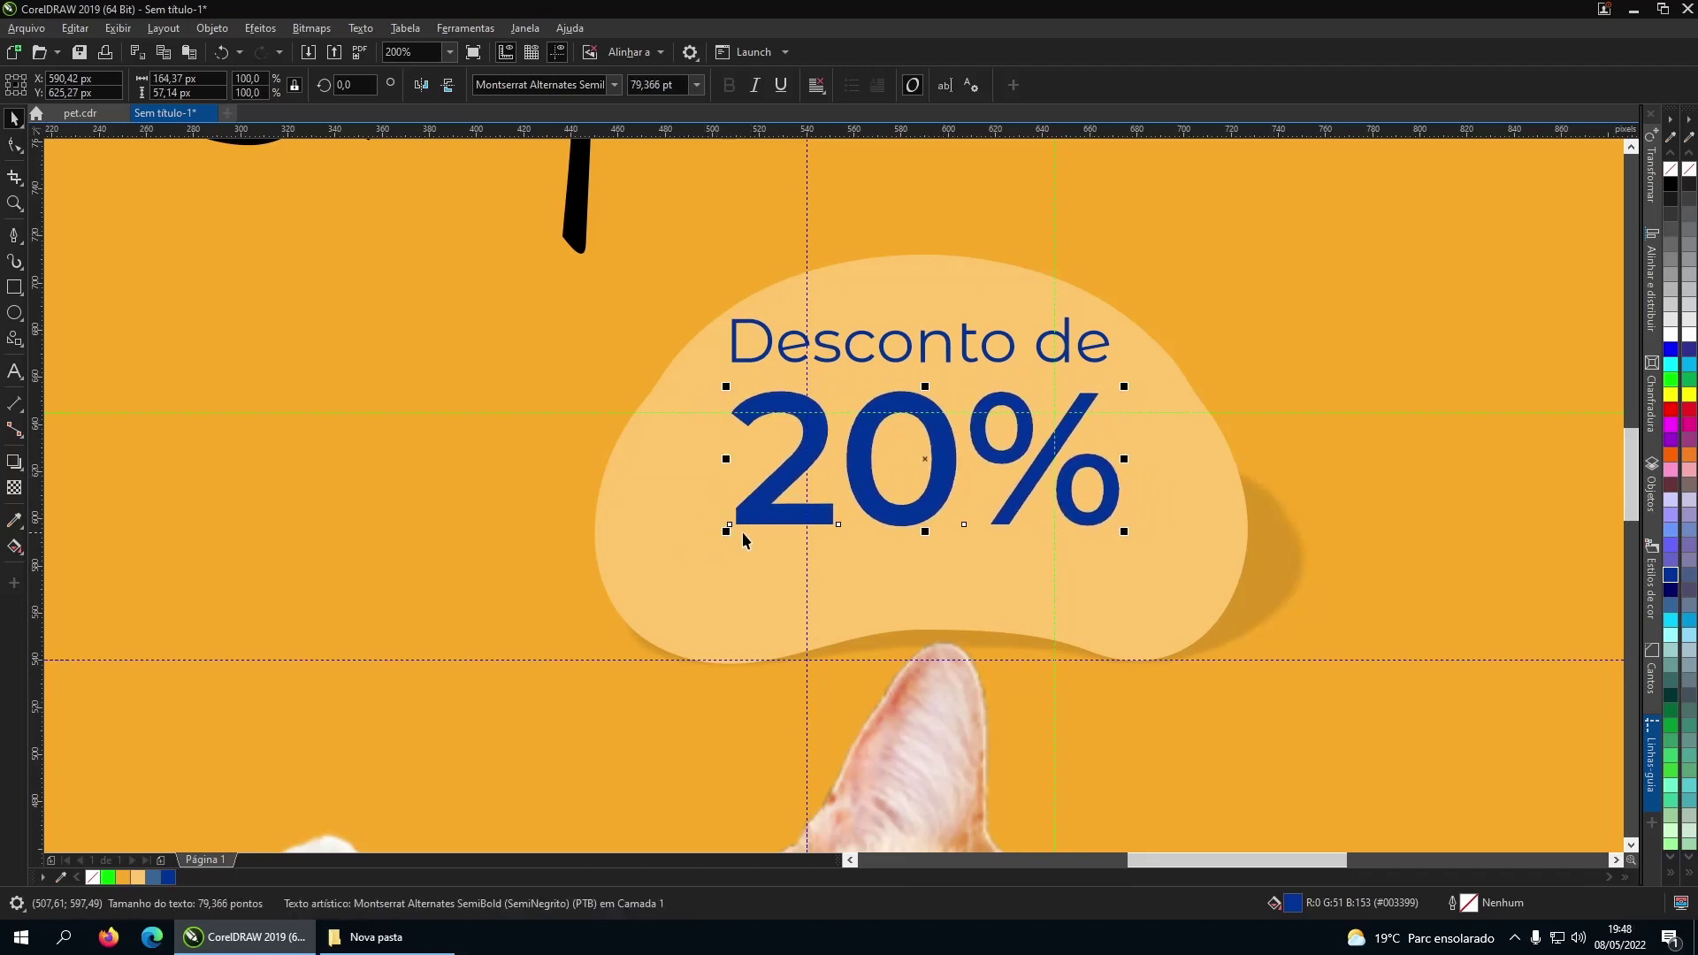
# Duplicate "Desconto de" below the "20%" text and change the copy to "no banho".
pyautogui.moveTo(963, 345); pyautogui.dragTo(973, 579)
pyautogui.rightClick(972, 579)
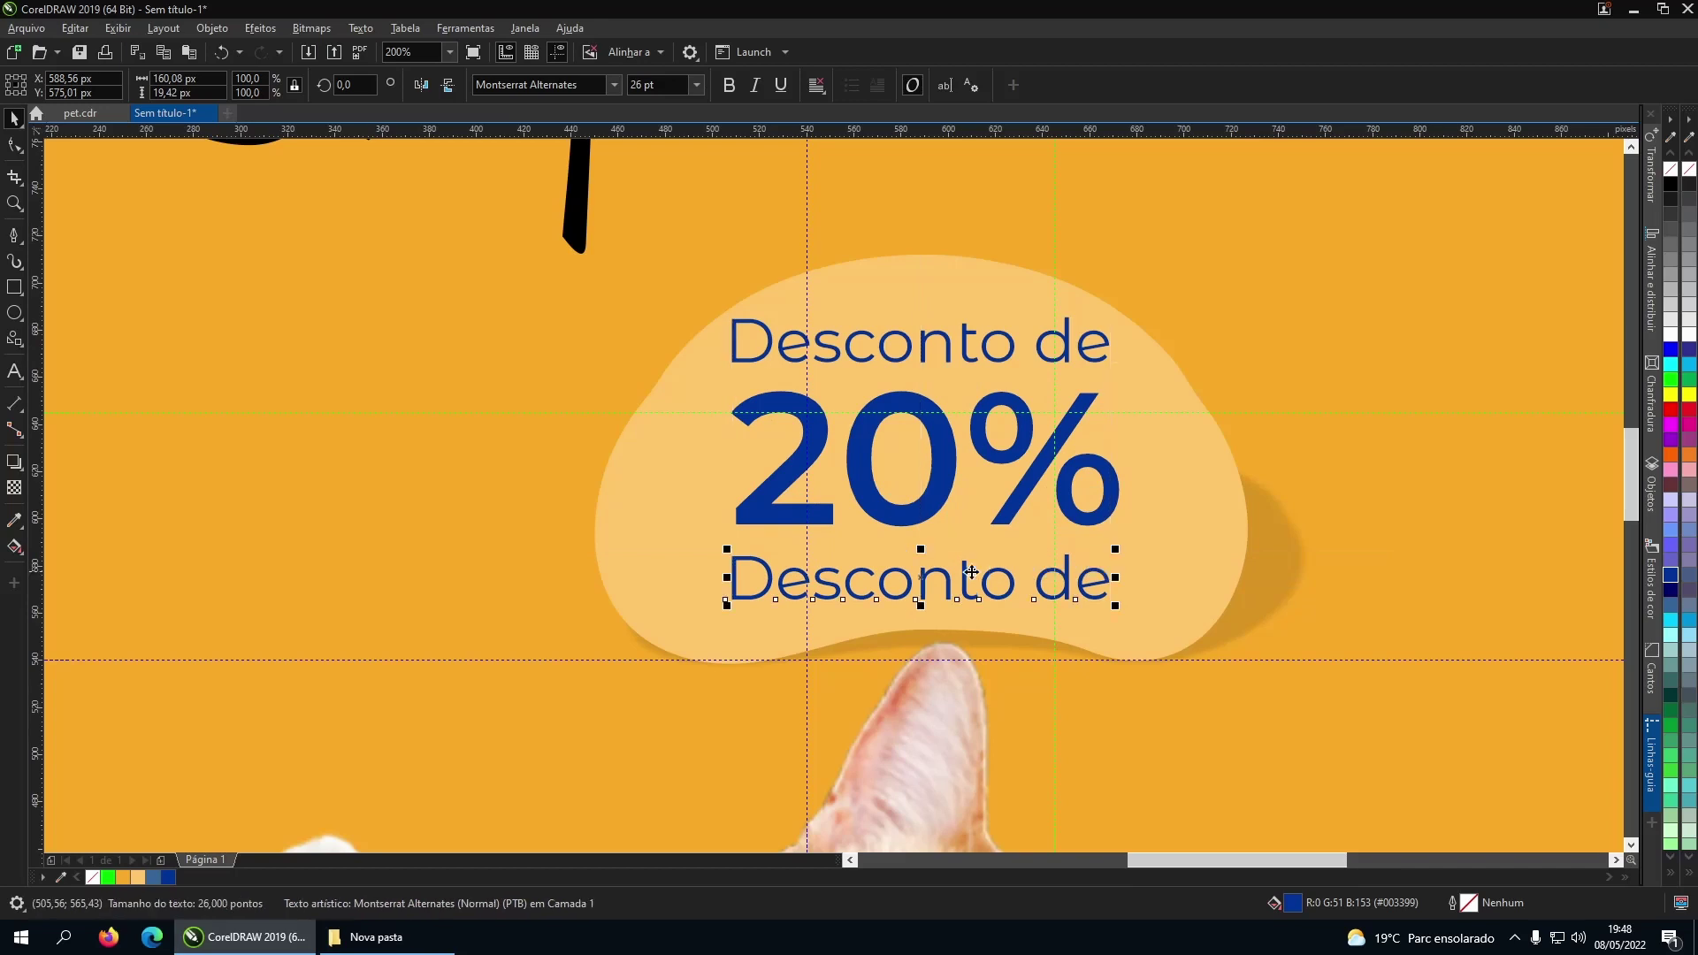
pyautogui.doubleClick(972, 573)
pyautogui.hotkey('ctrl', 'a')
pyautogui.write('no bagb')
pyautogui.press('BackSpace')
pyautogui.press('BackSpace')
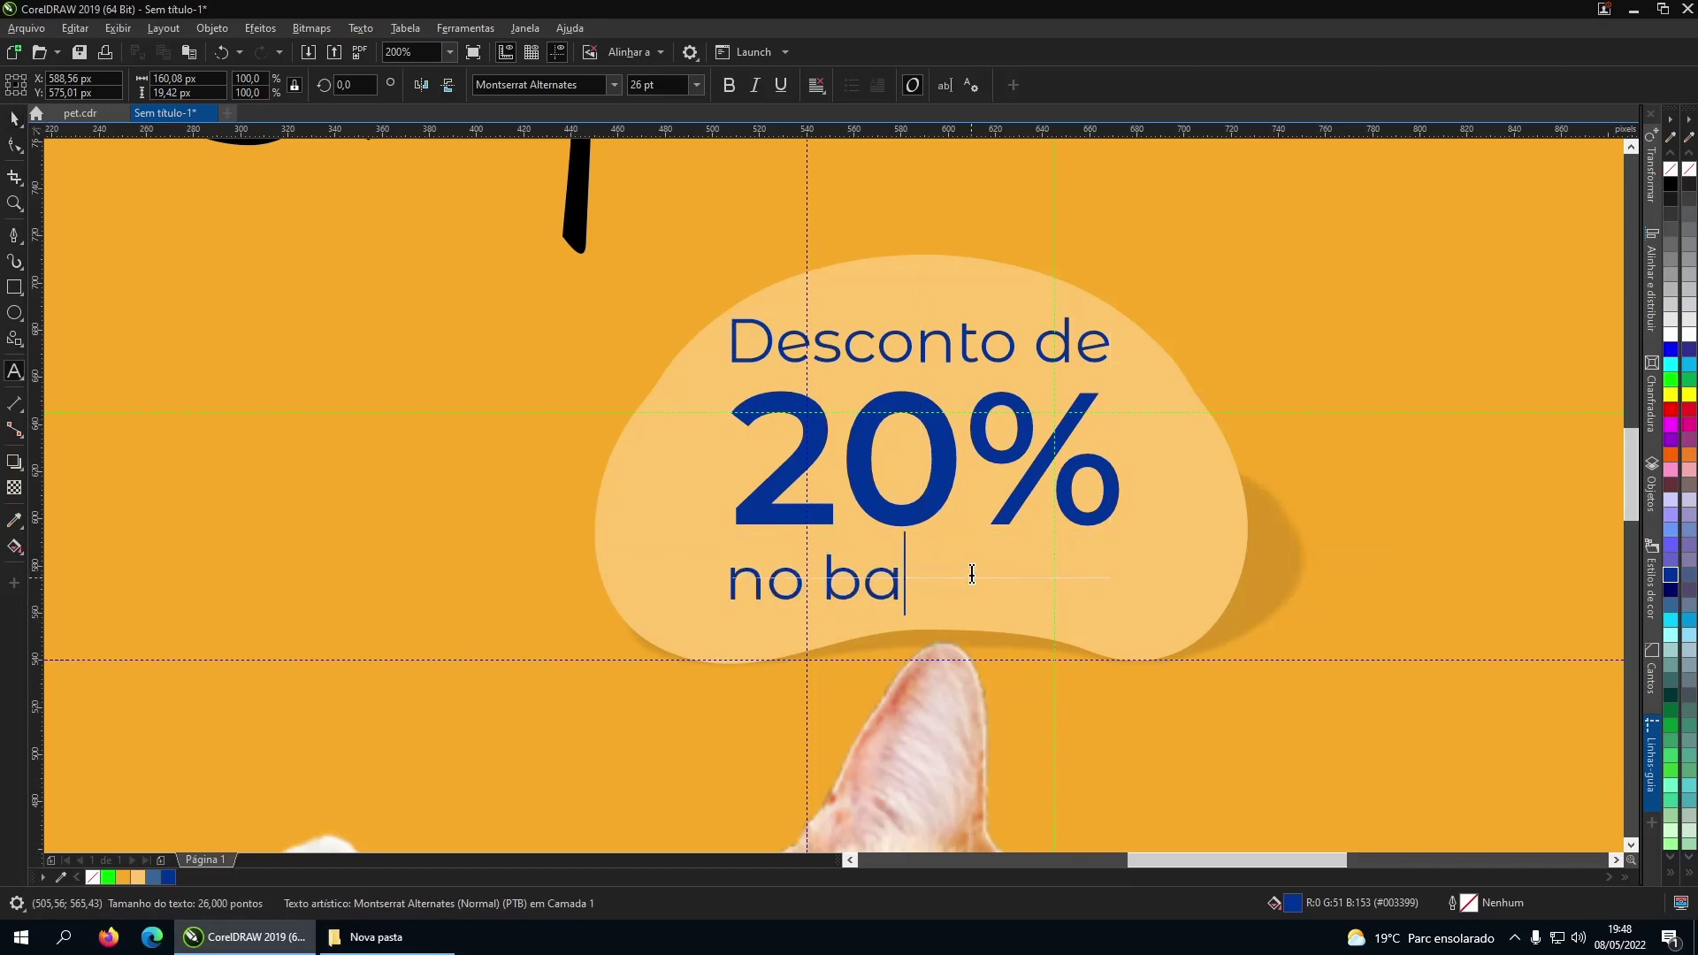
pyautogui.write('nho')
pyautogui.hotkey('ctrl', 'space')
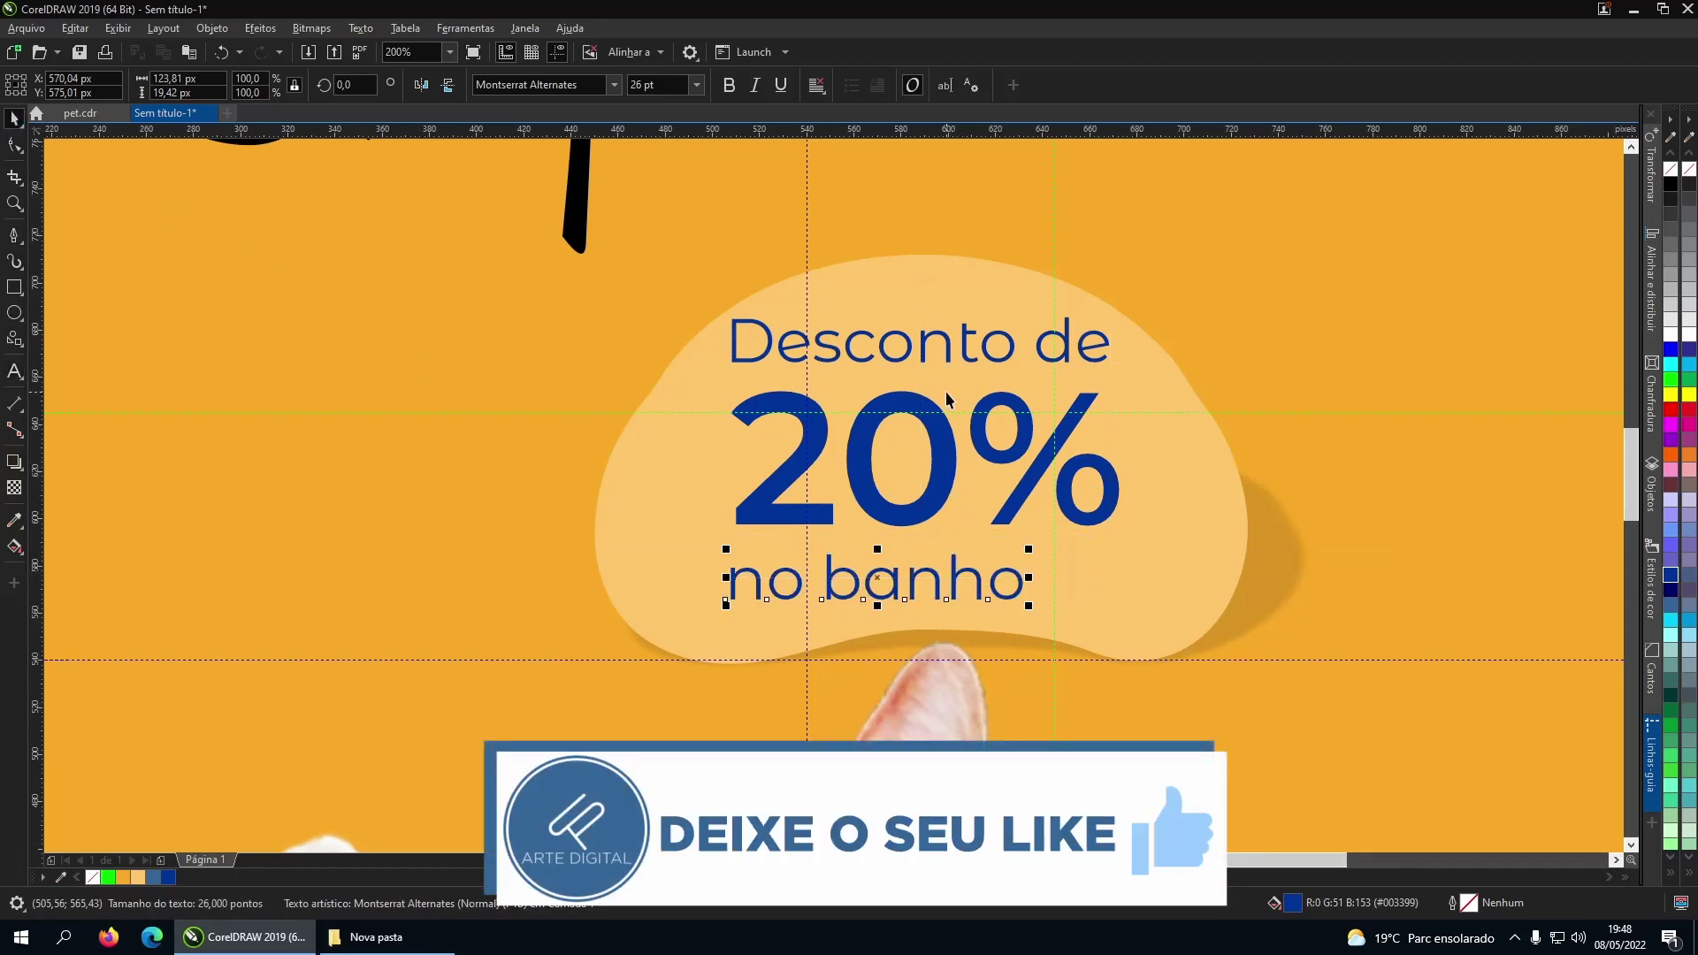
# Centre the "no banho" text horizontally on the pad.
pyautogui.keyDown('shift'); pyautogui.click(1146, 589); pyautogui.keyUp('shift')
pyautogui.press('Escape')
pyautogui.hotkey('shift', 'F4')
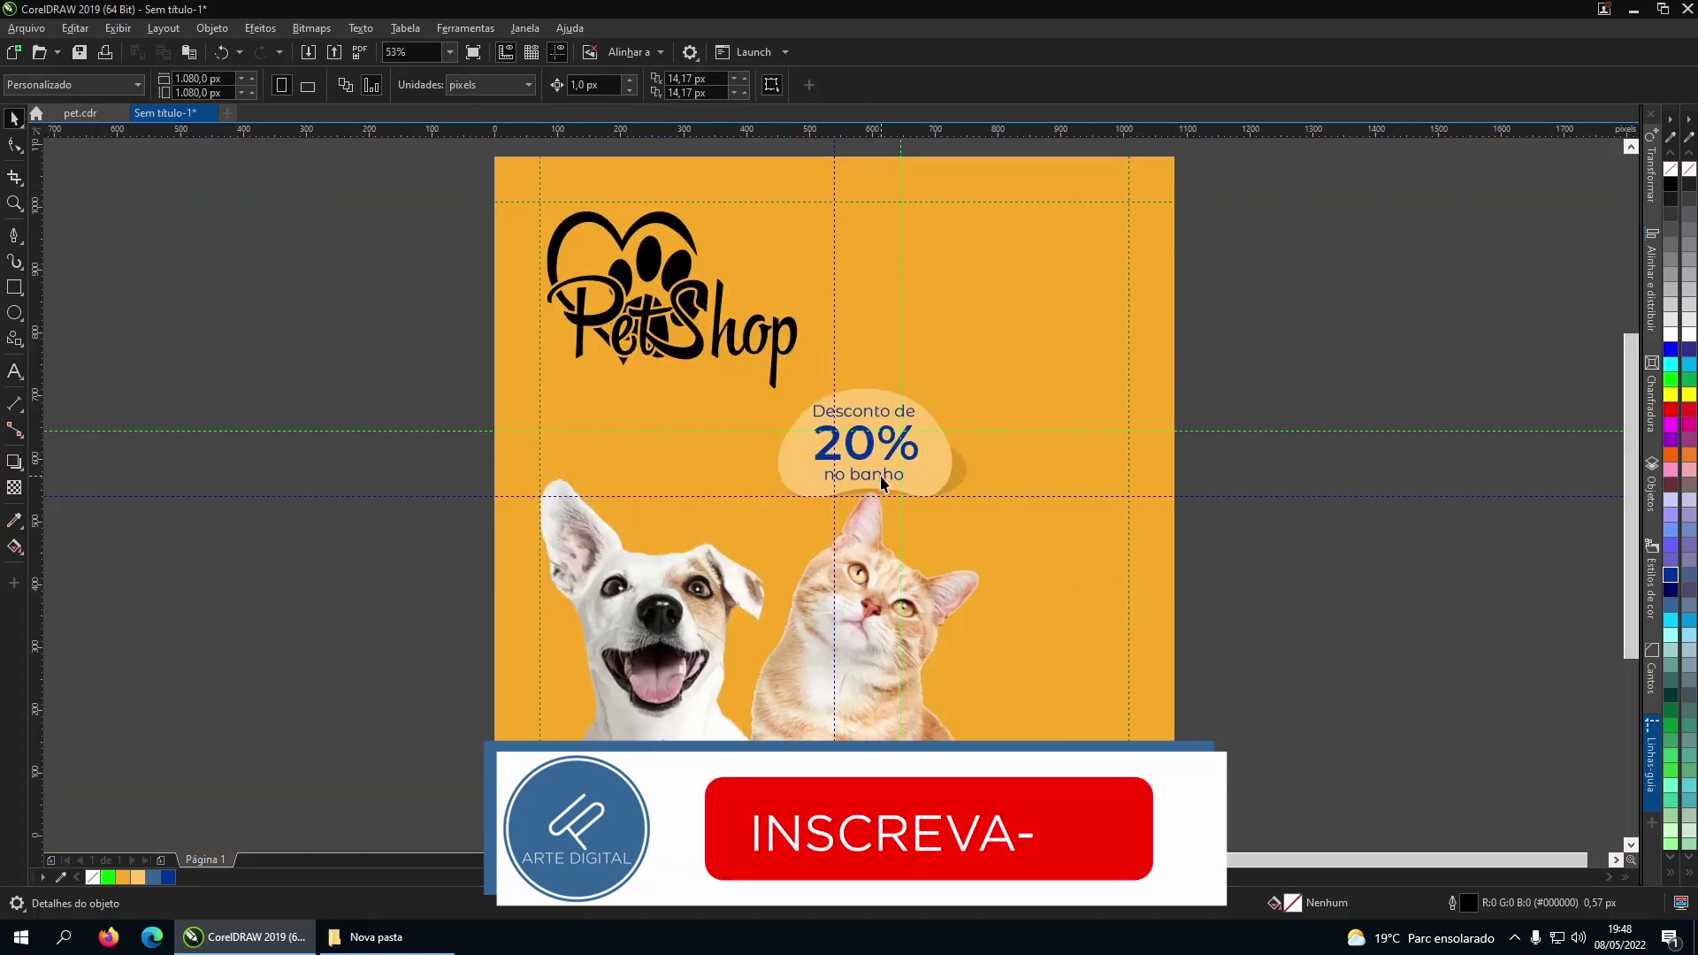
# Enlarge the pad with its shadow and texts to about 374 × 192 px and move it slightly left above the cat's ear.
pyautogui.moveTo(720, 380); pyautogui.dragTo(1000, 522)
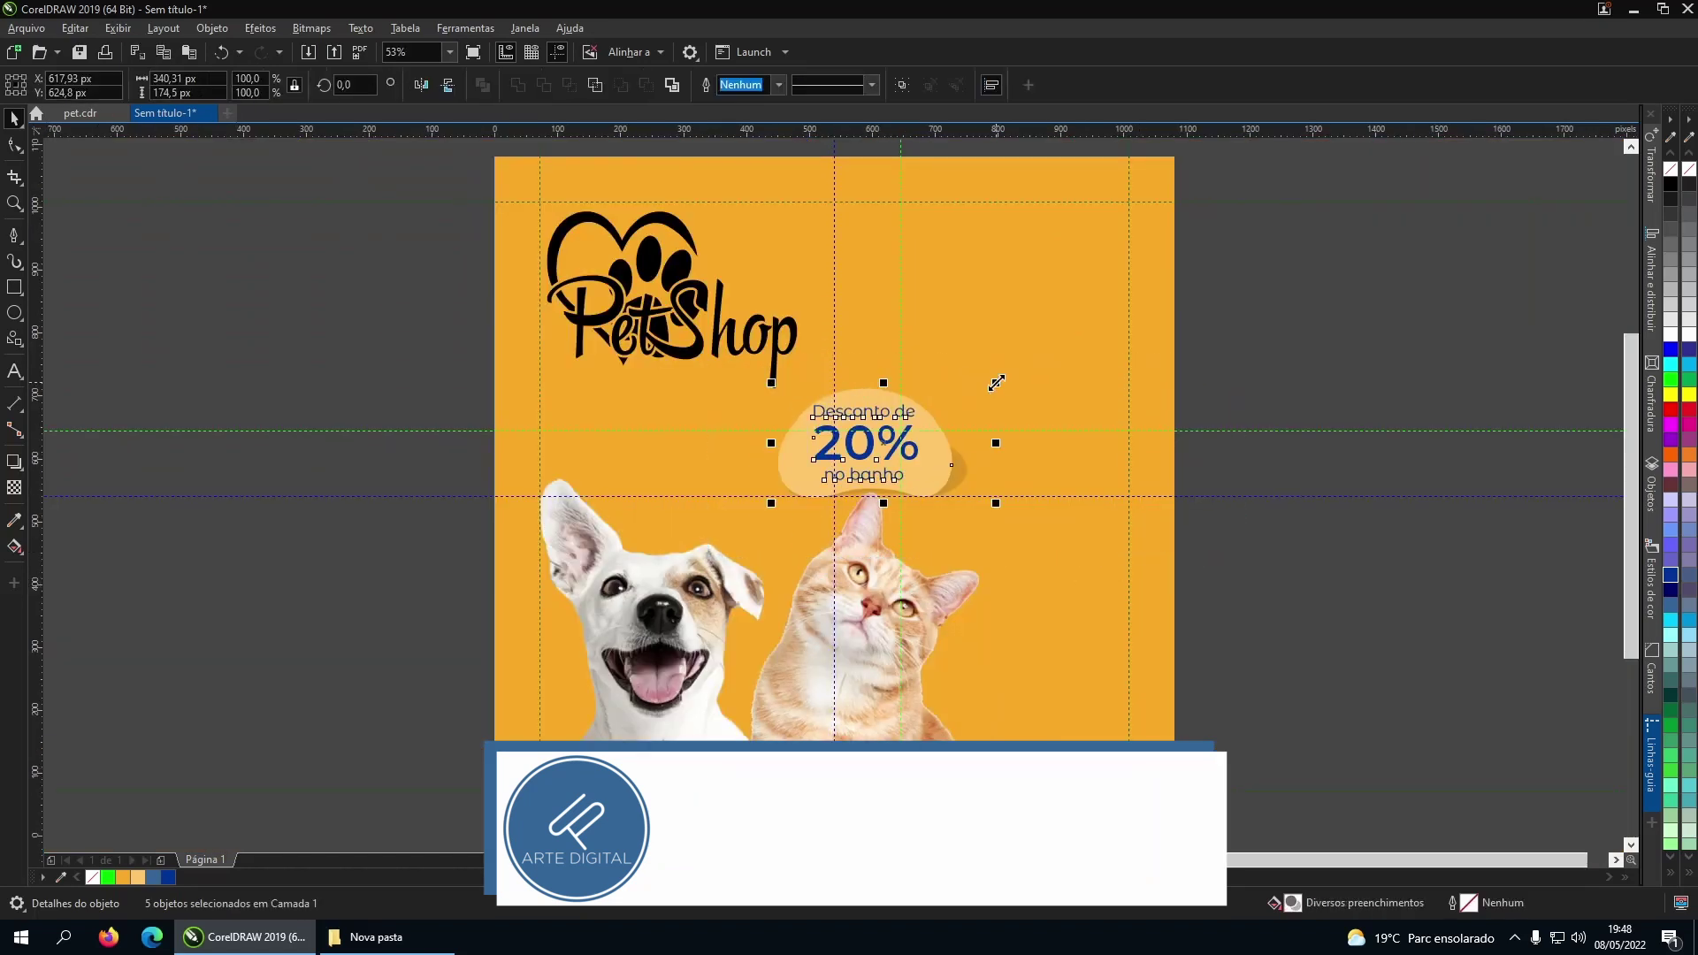
pyautogui.moveTo(1003, 378); pyautogui.dragTo(1019, 362)
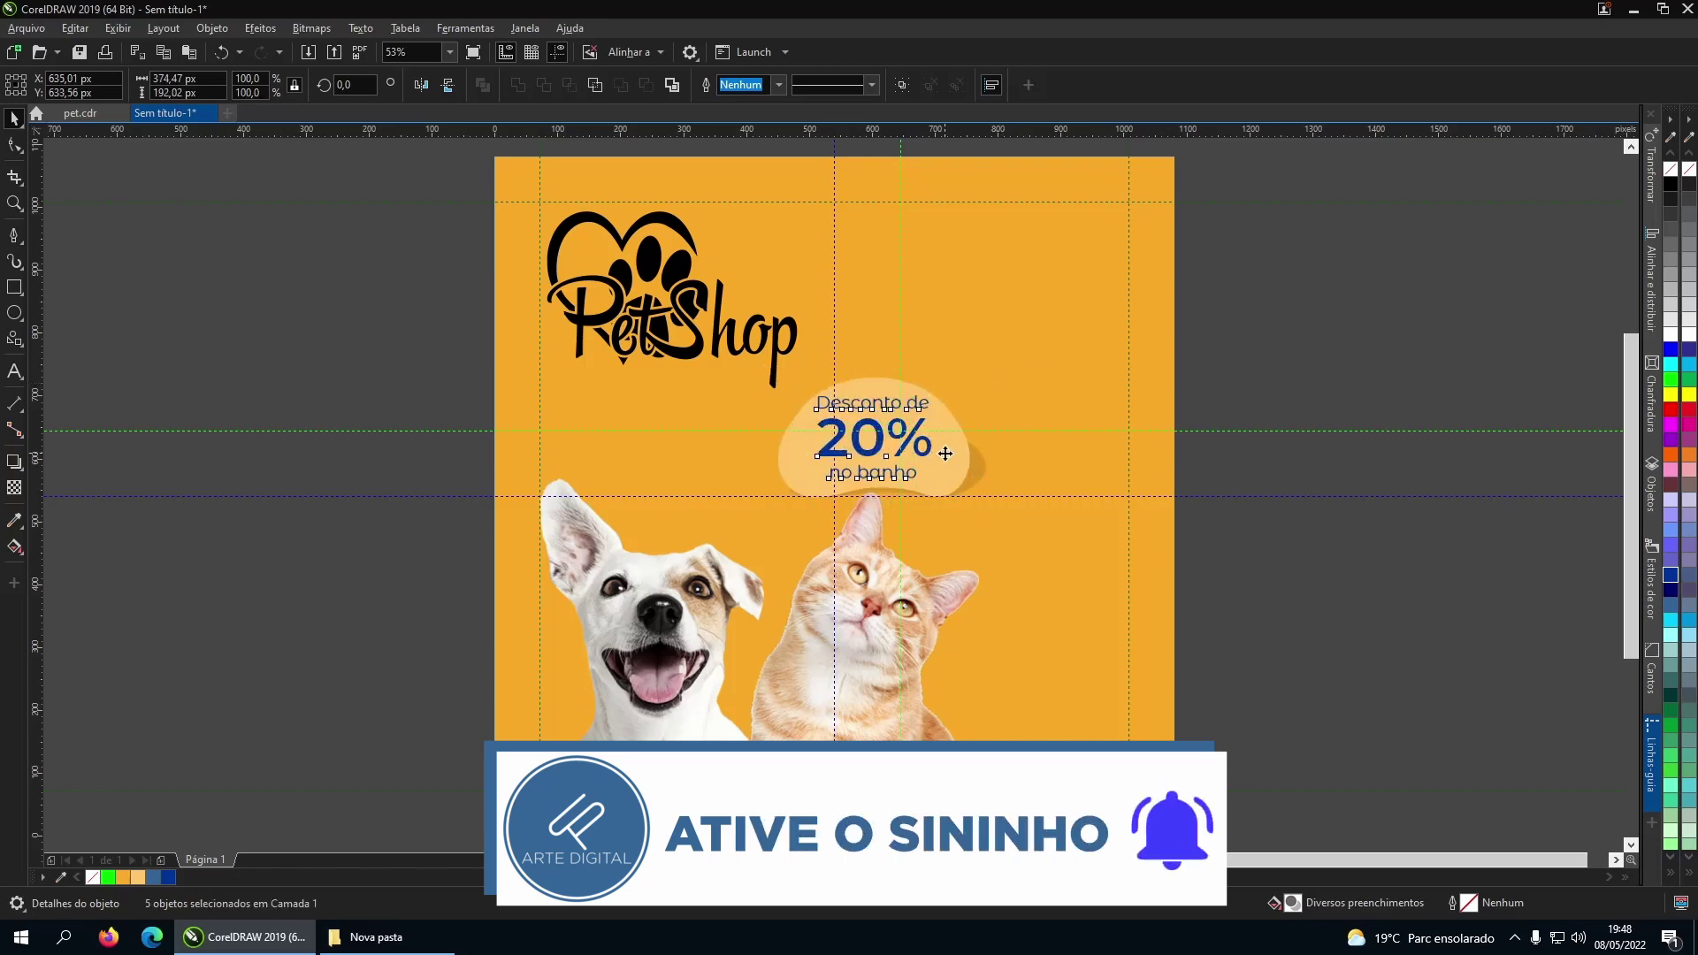
pyautogui.moveTo(947, 453); pyautogui.dragTo(1045, 623)
pyautogui.click(1255, 484)
# Copy "Desconto de" to the right of the cat and replace its text with the lines Banho, Tosa, Estética, Vacinas and Consultas.
pyautogui.click(871, 408)
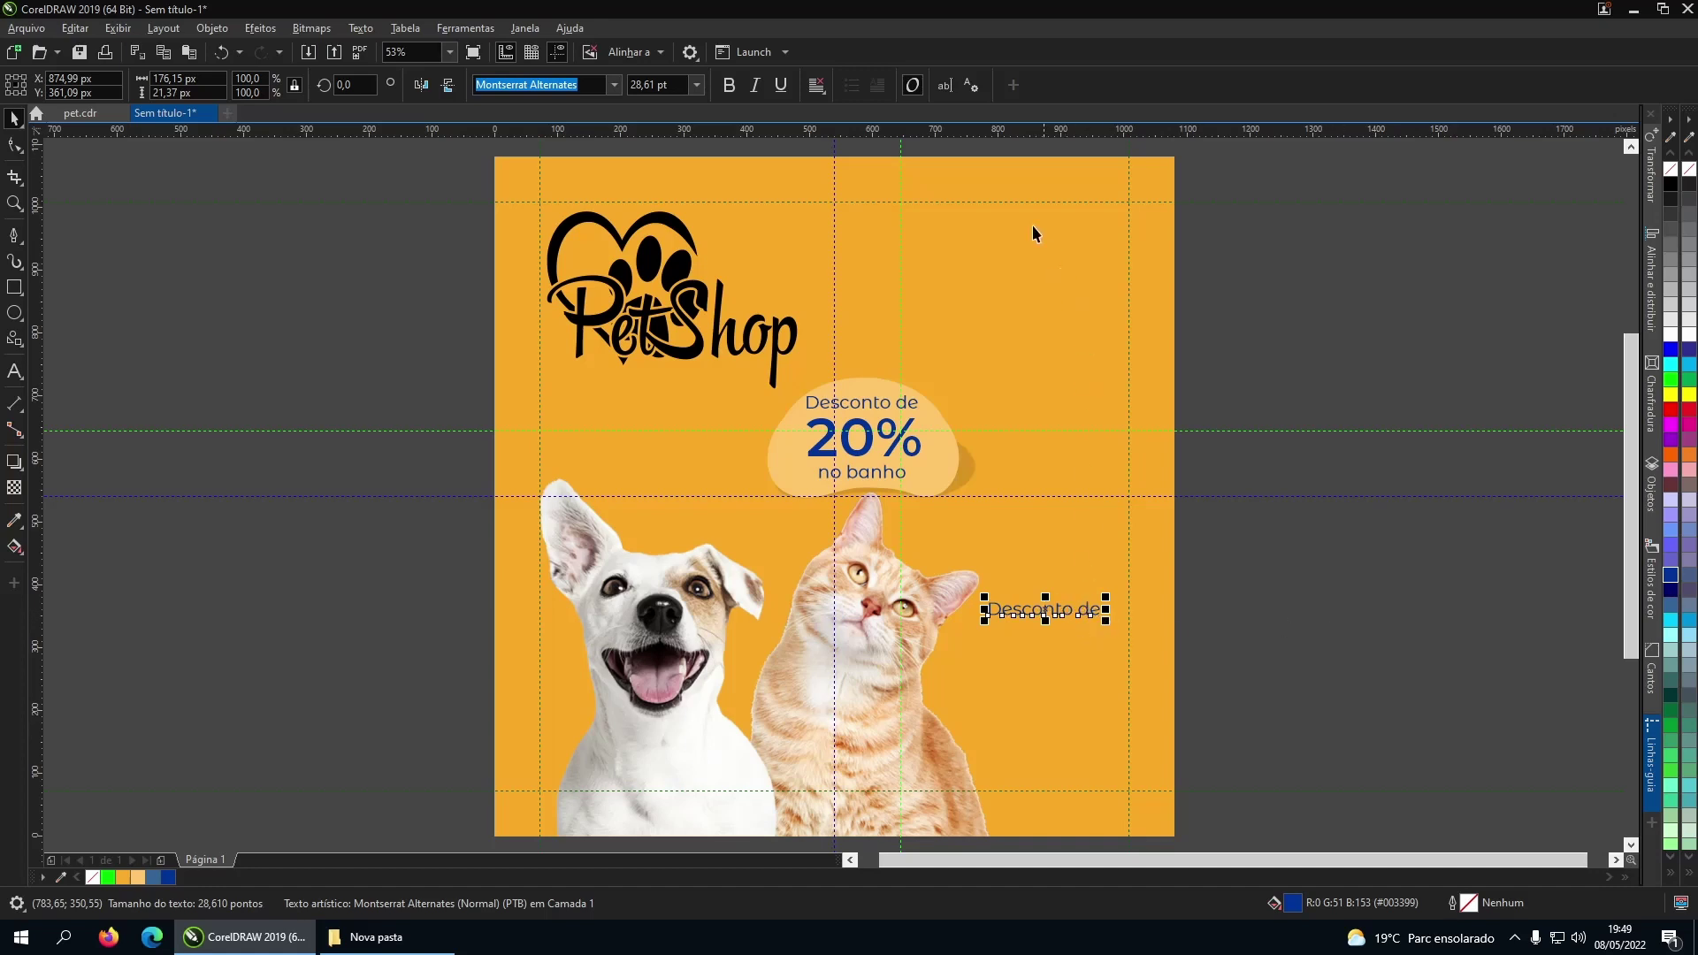
pyautogui.click(946, 85)
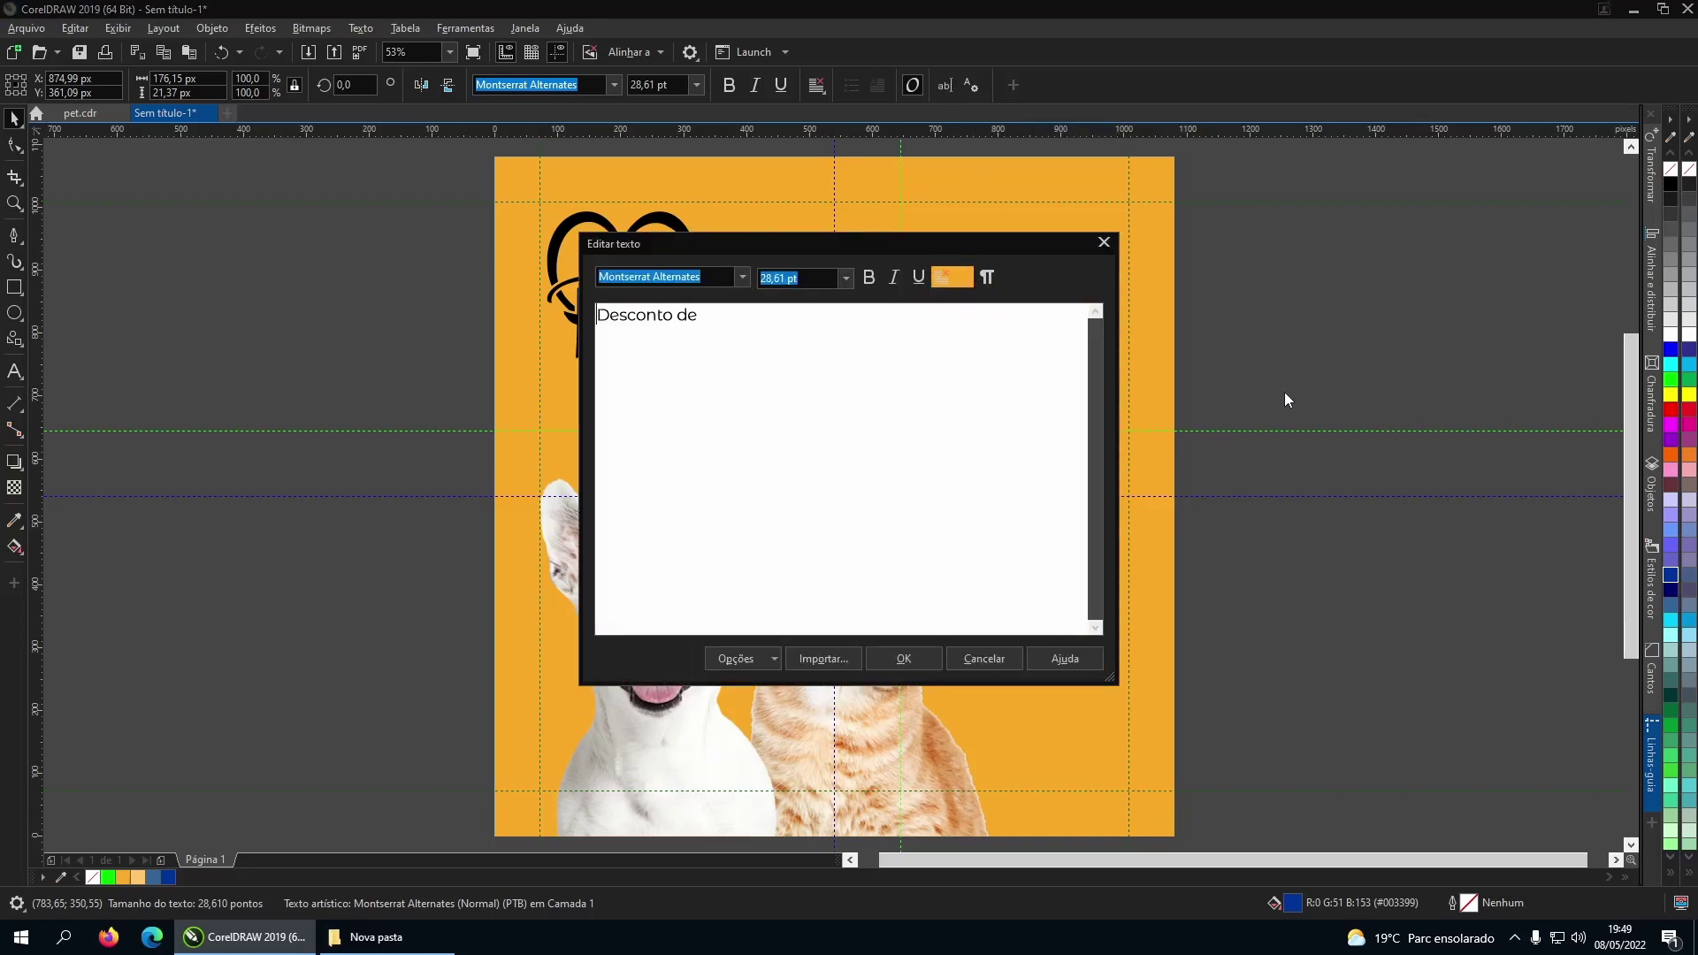
pyautogui.hotkey('ctrl', 'a')
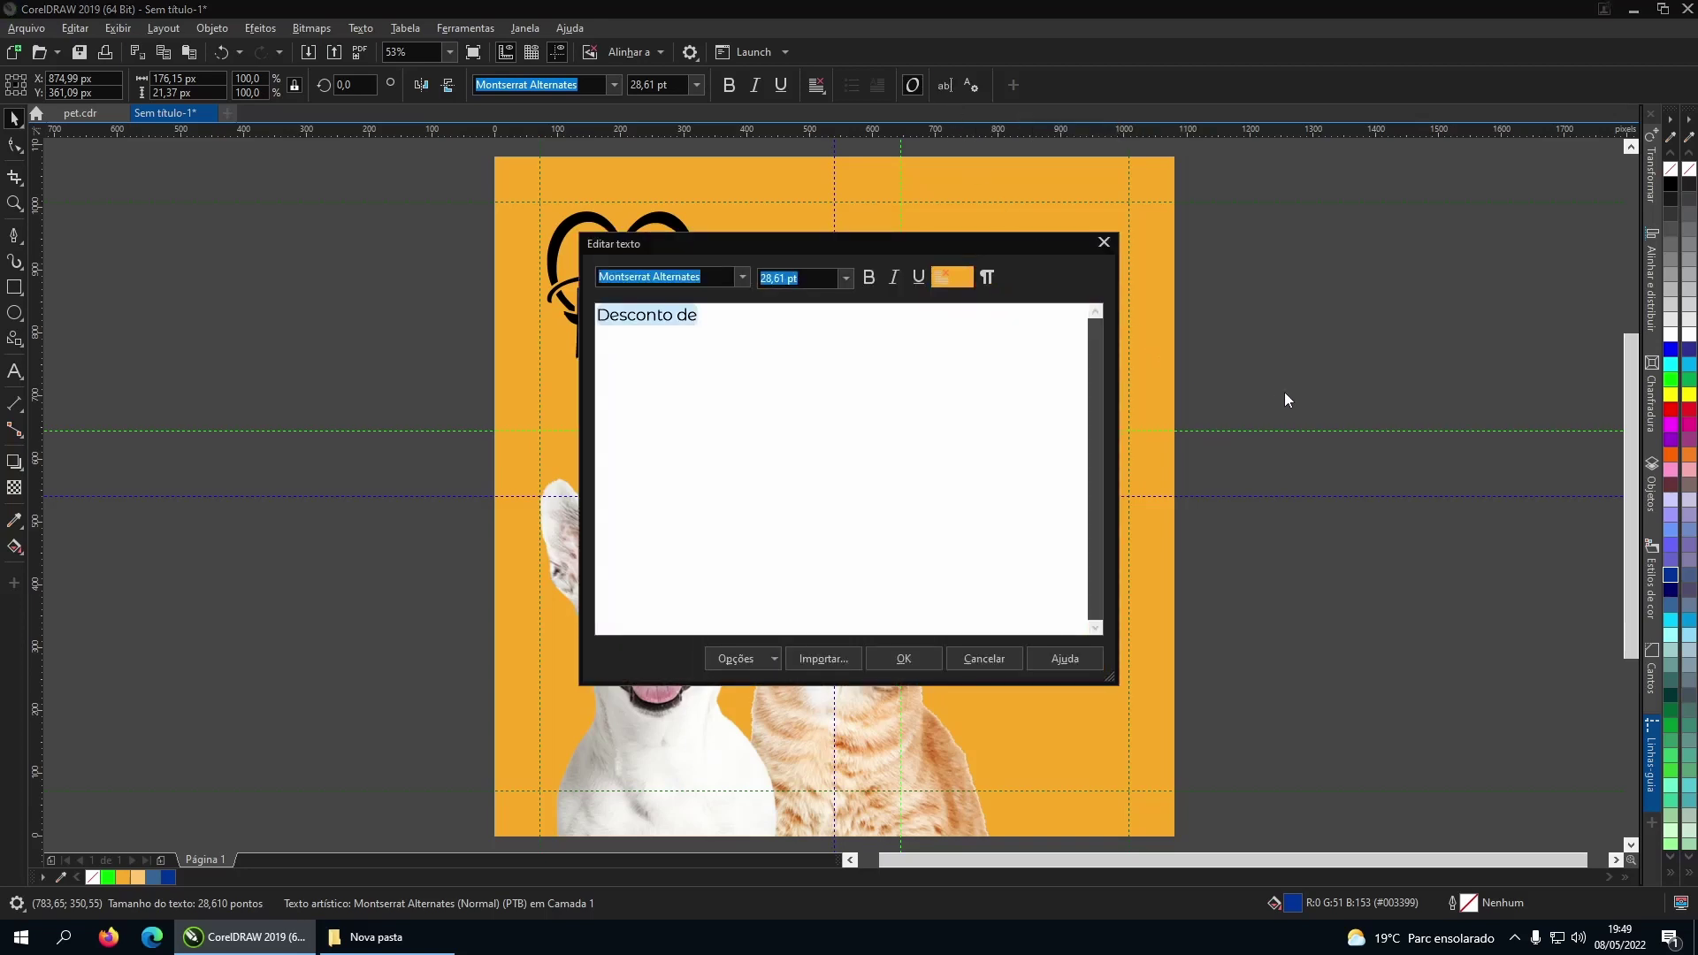
pyautogui.write('BANHO')
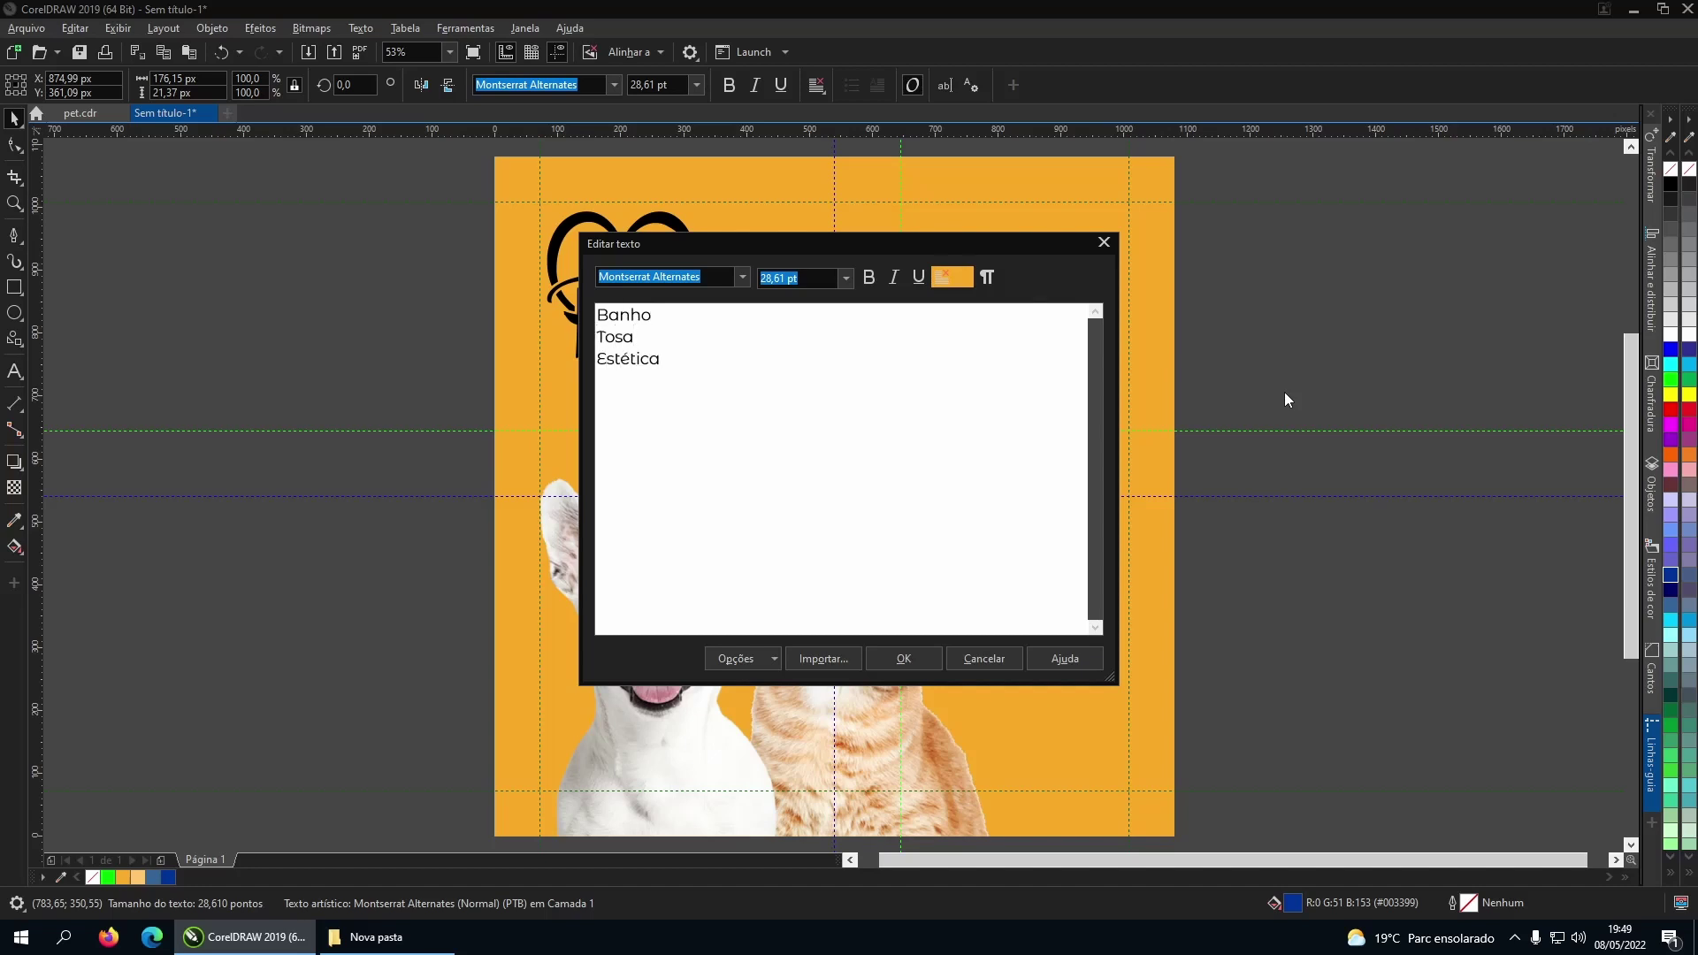
pyautogui.press('Return')
pyautogui.write('Vacinas')
pyautogui.press('Return')
pyautogui.write('Consultas')
pyautogui.click(904, 658)
# Move the services list to the right margin guideline and enlarge it to about 44 pt.
pyautogui.moveTo(1024, 661); pyautogui.dragTo(1076, 687)
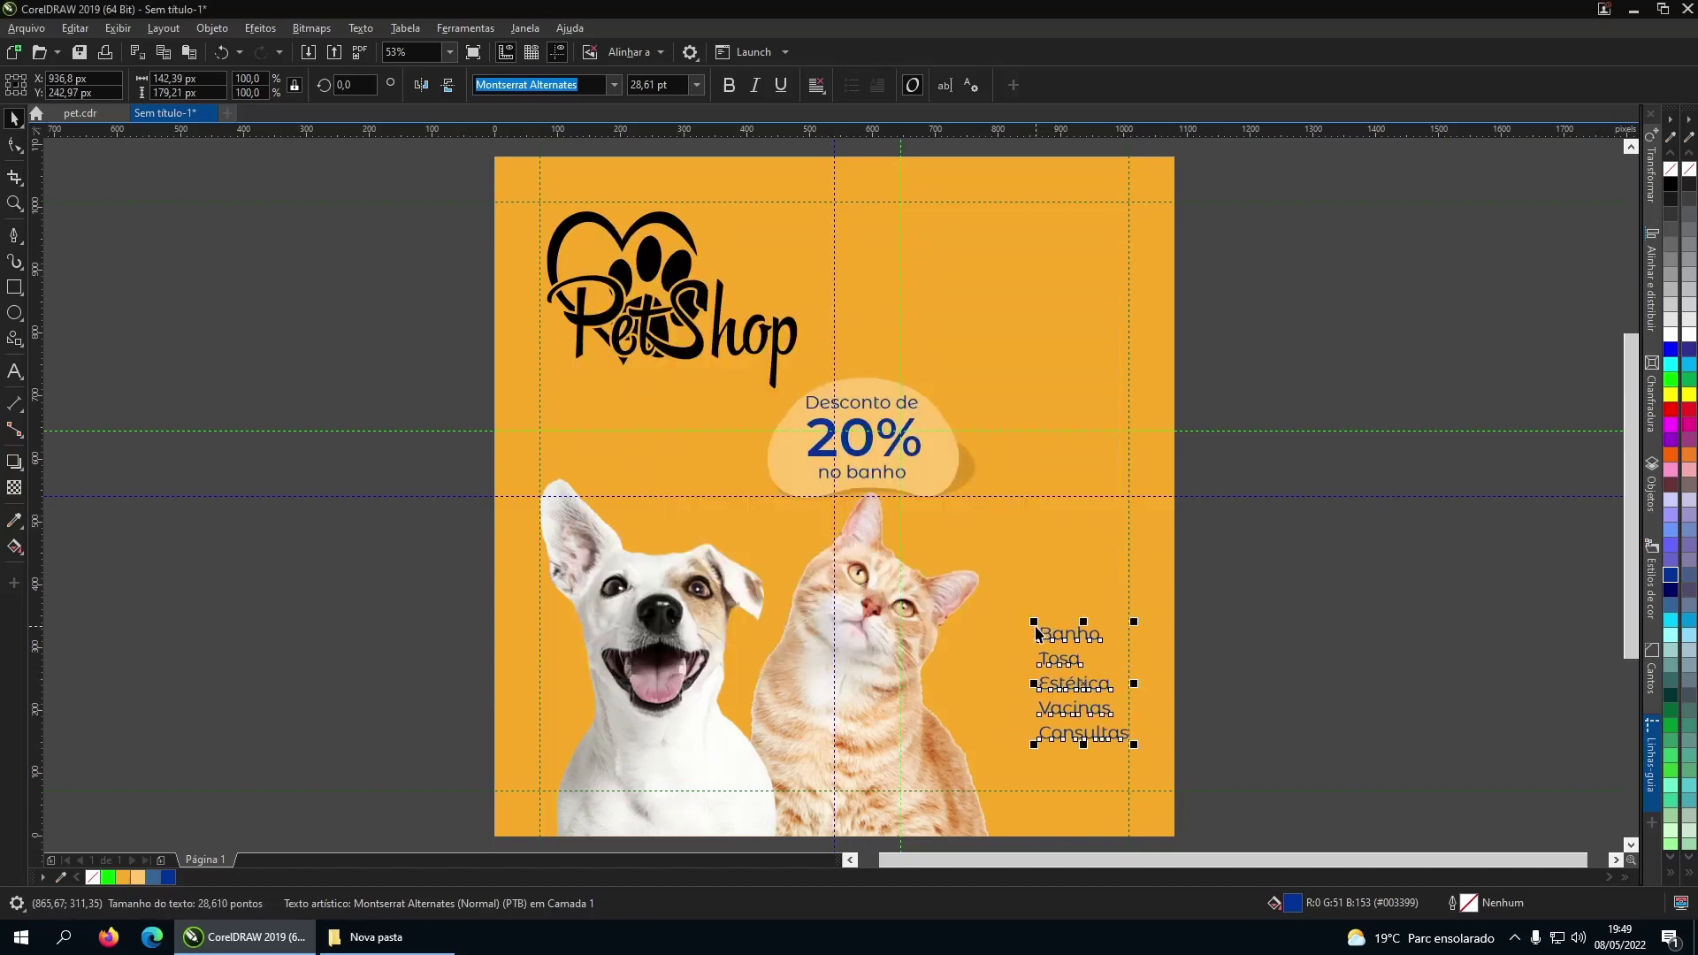
pyautogui.moveTo(1035, 622); pyautogui.dragTo(980, 470)
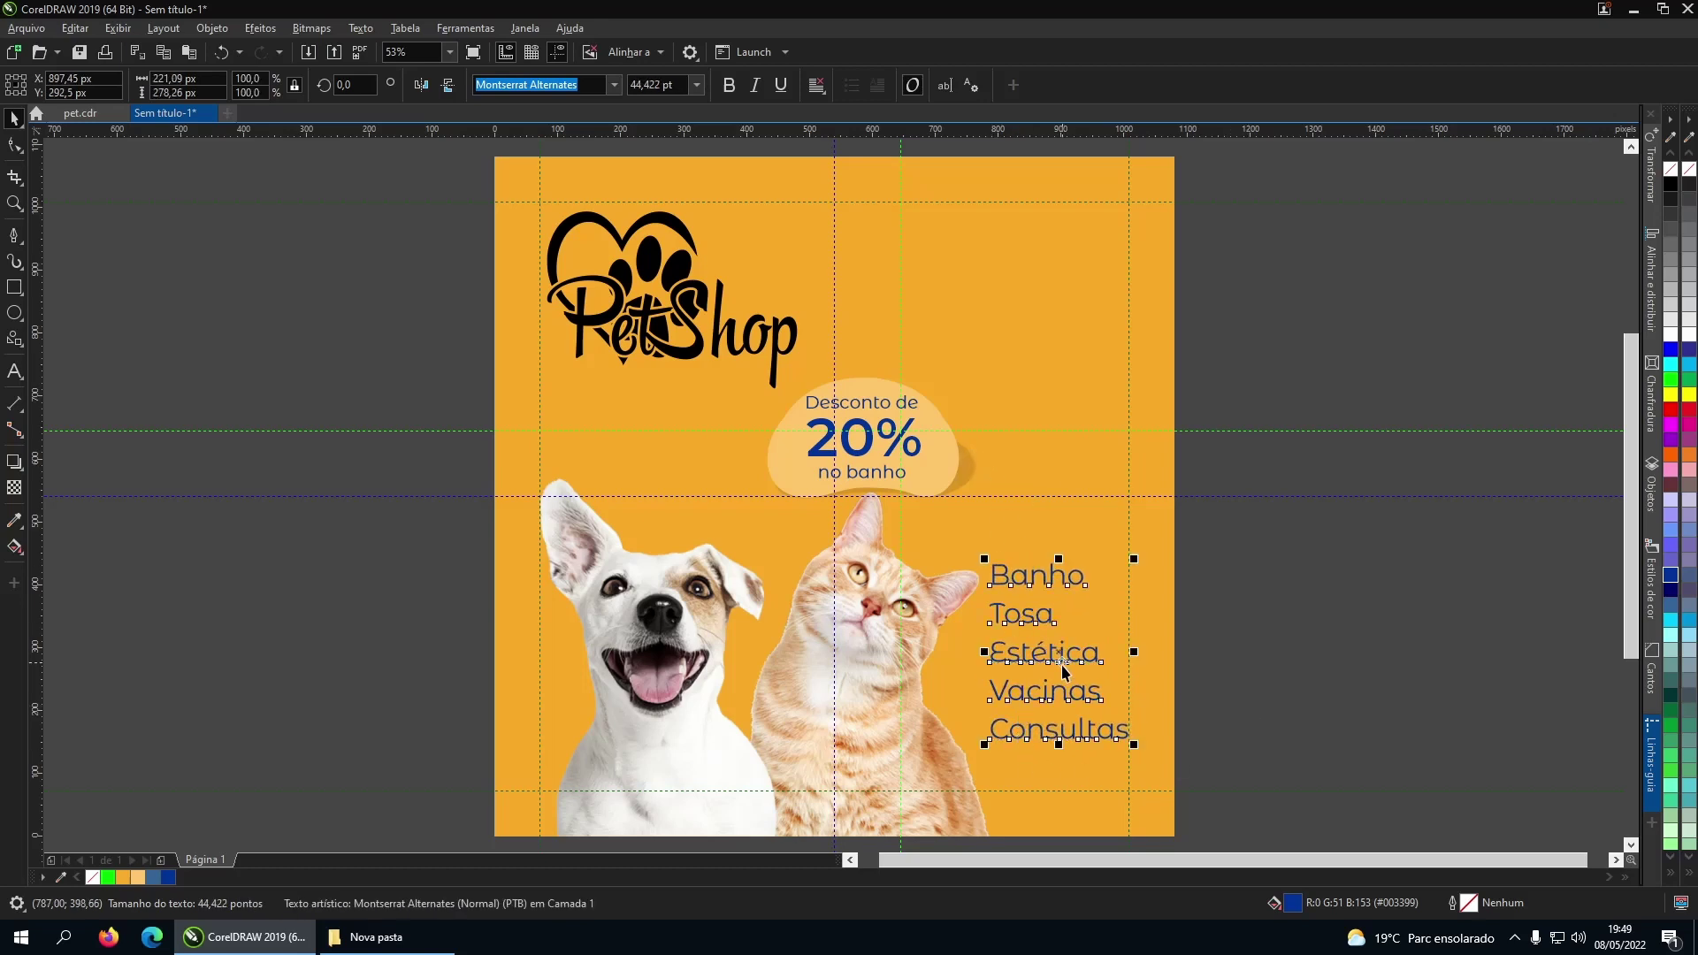
# Put a hyphen and space before each of the five services and realign the list to the right margin guideline.
pyautogui.hotkey('ctrl', 'shift', 't')
pyautogui.write('-')
pyautogui.press('Down')
pyautogui.press('Home')
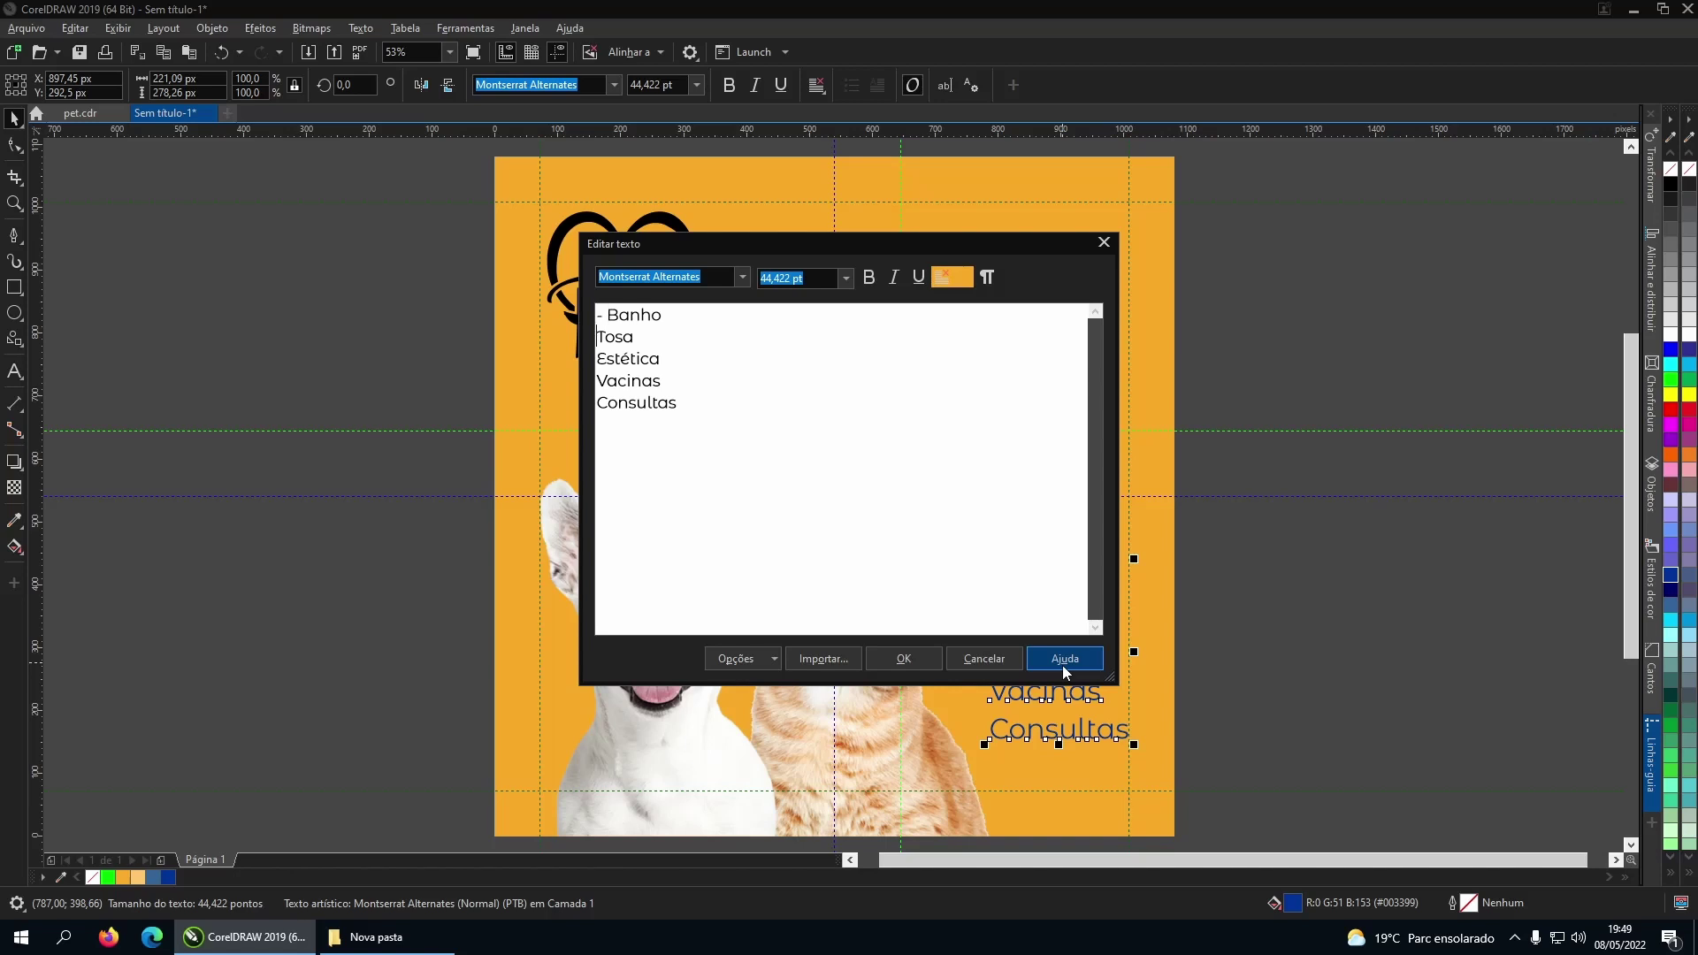
pyautogui.write('-')
pyautogui.press('Down')
pyautogui.press('Home')
pyautogui.write('-')
pyautogui.press('Down')
pyautogui.press('Home')
pyautogui.write('-')
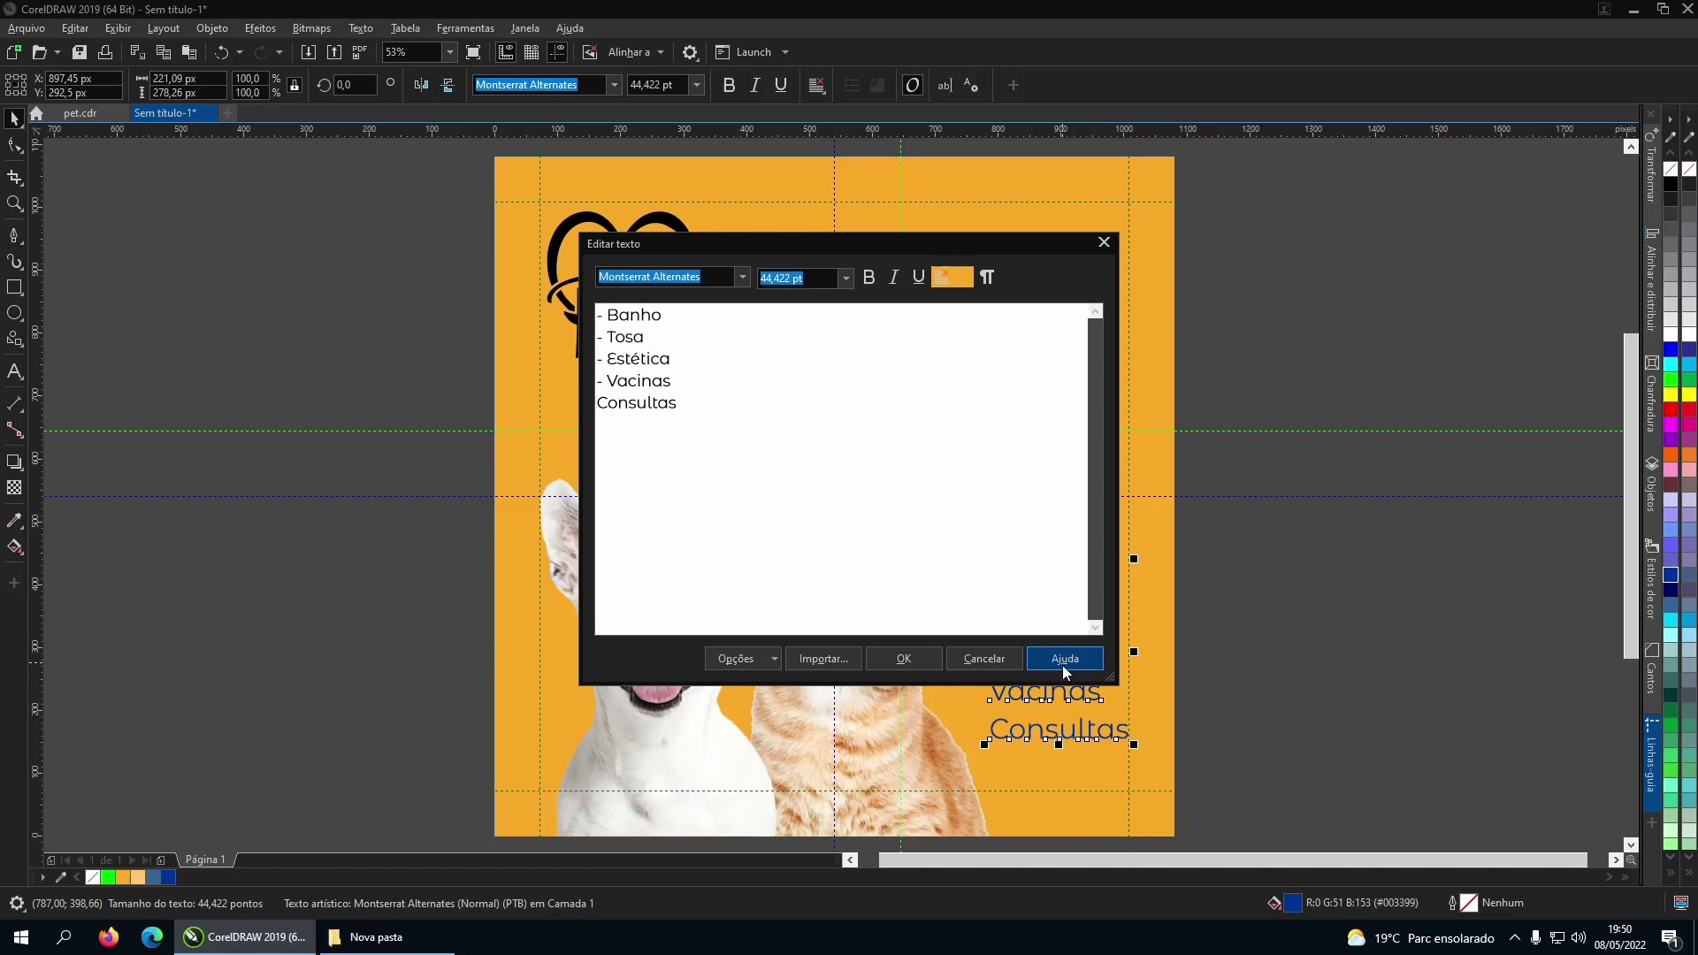
pyautogui.press('Down')
pyautogui.press('Home')
pyautogui.write('-')
pyautogui.hotkey('ctrl', 'Return')
pyautogui.moveTo(1081, 659); pyautogui.dragTo(1063, 665)
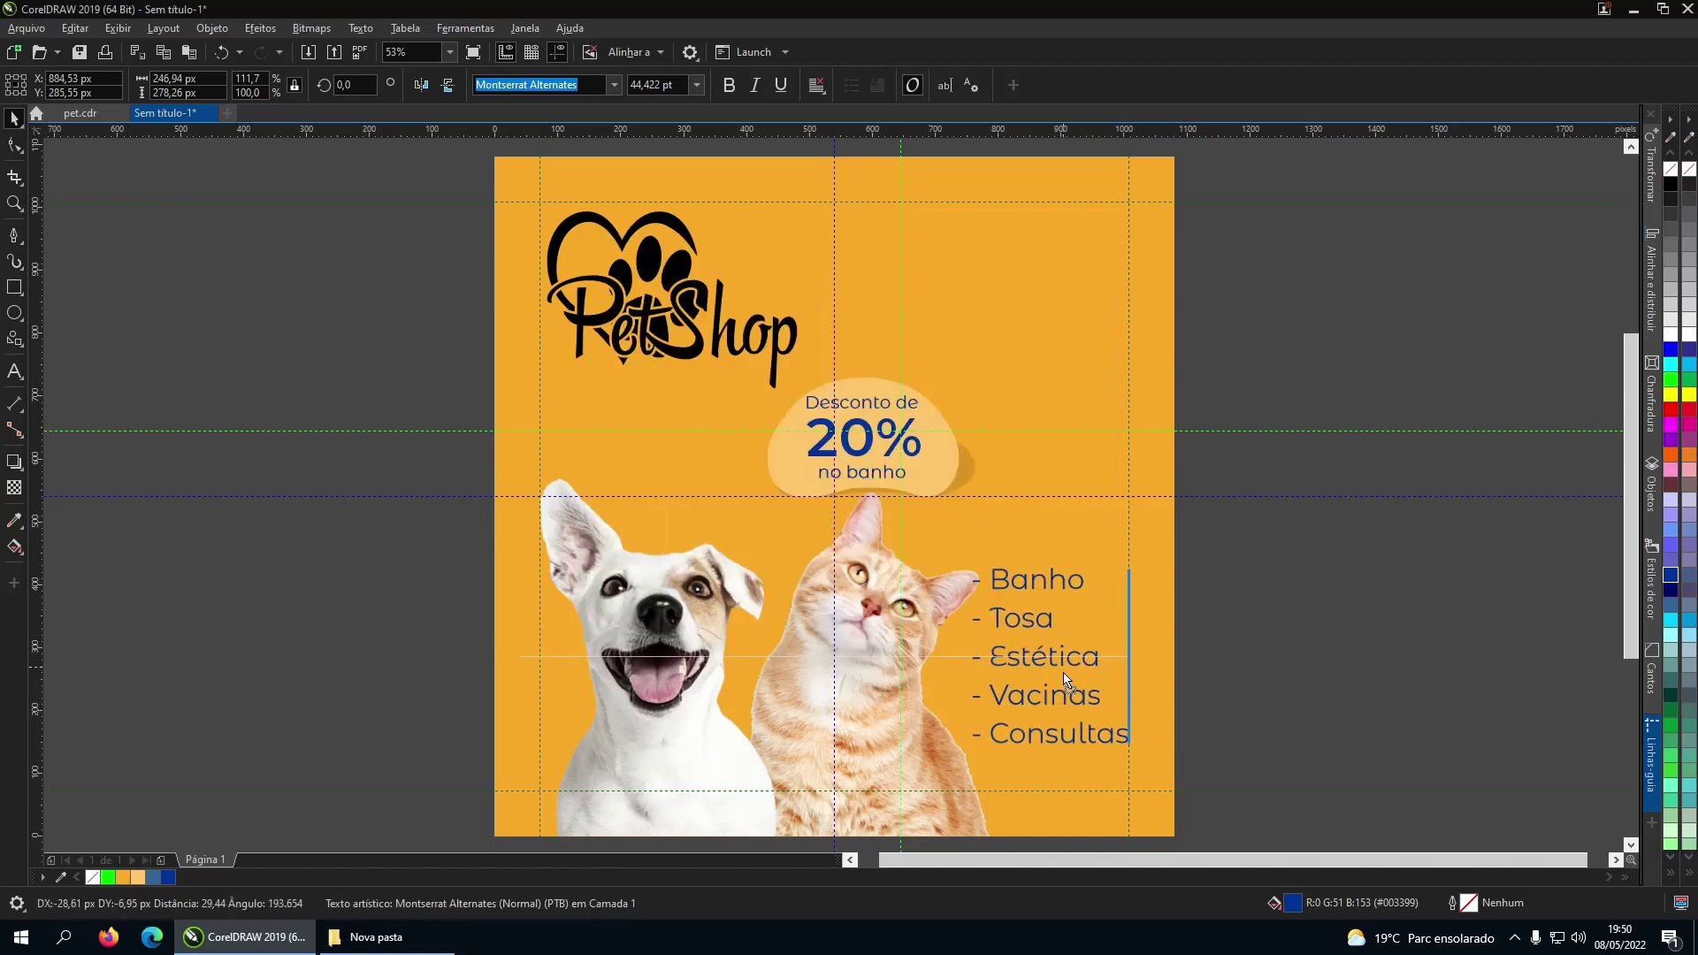
# Shrink the dog and cat image slightly to leave more room beside the services list.
pyautogui.click(915, 605)
pyautogui.moveTo(1000, 473); pyautogui.dragTo(994, 478)
pyautogui.click(1250, 652)
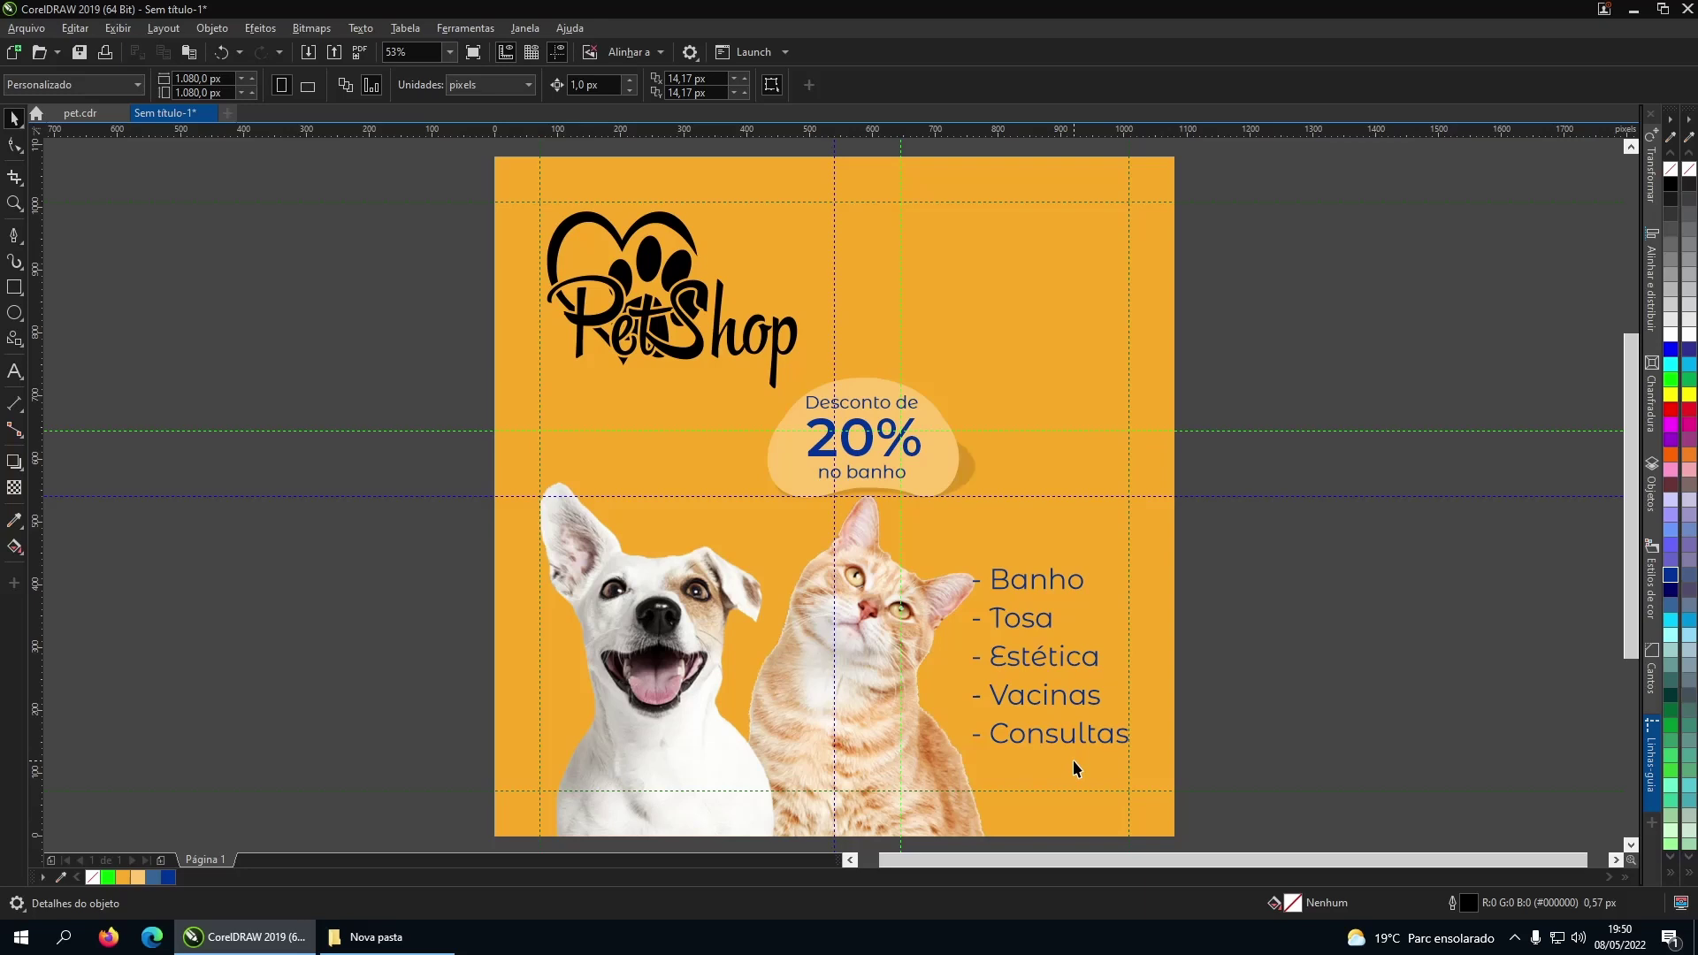
# Bring Instagram1.png, Facebook.png and Whatsapp1.png from the Nova pasta folder into the drawing, placing them beside the page.
pyautogui.click(404, 940)
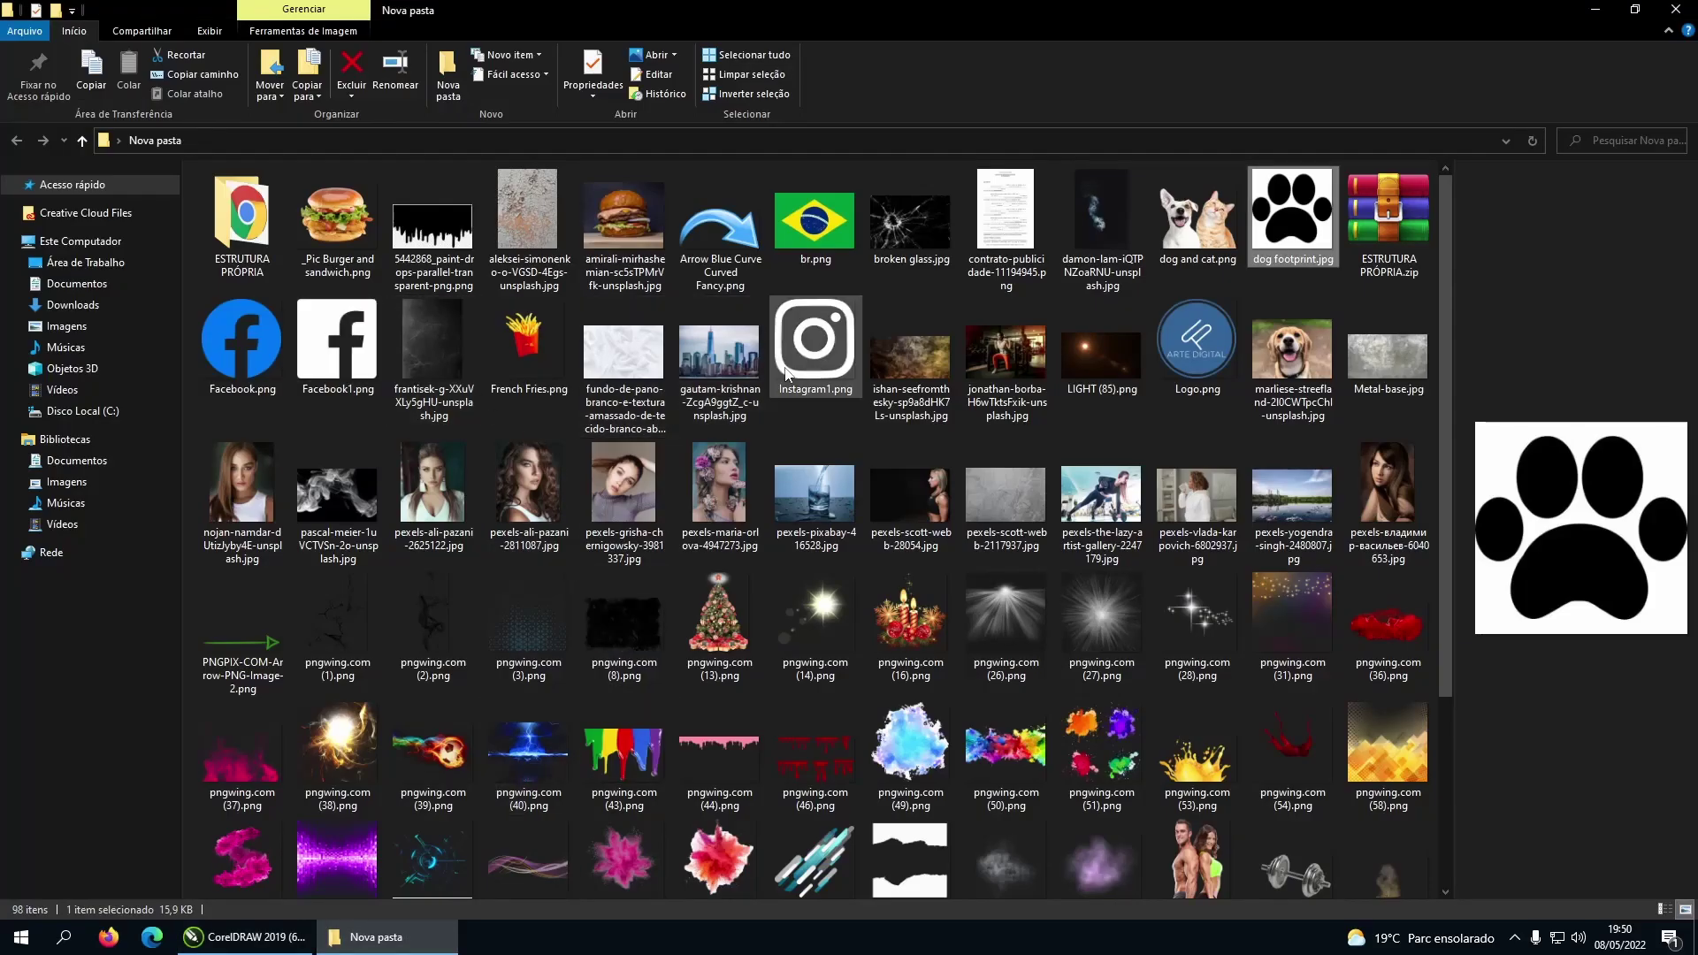
pyautogui.click(839, 358)
pyautogui.keyDown('ctrl'); pyautogui.click(241, 345); pyautogui.keyUp('ctrl')
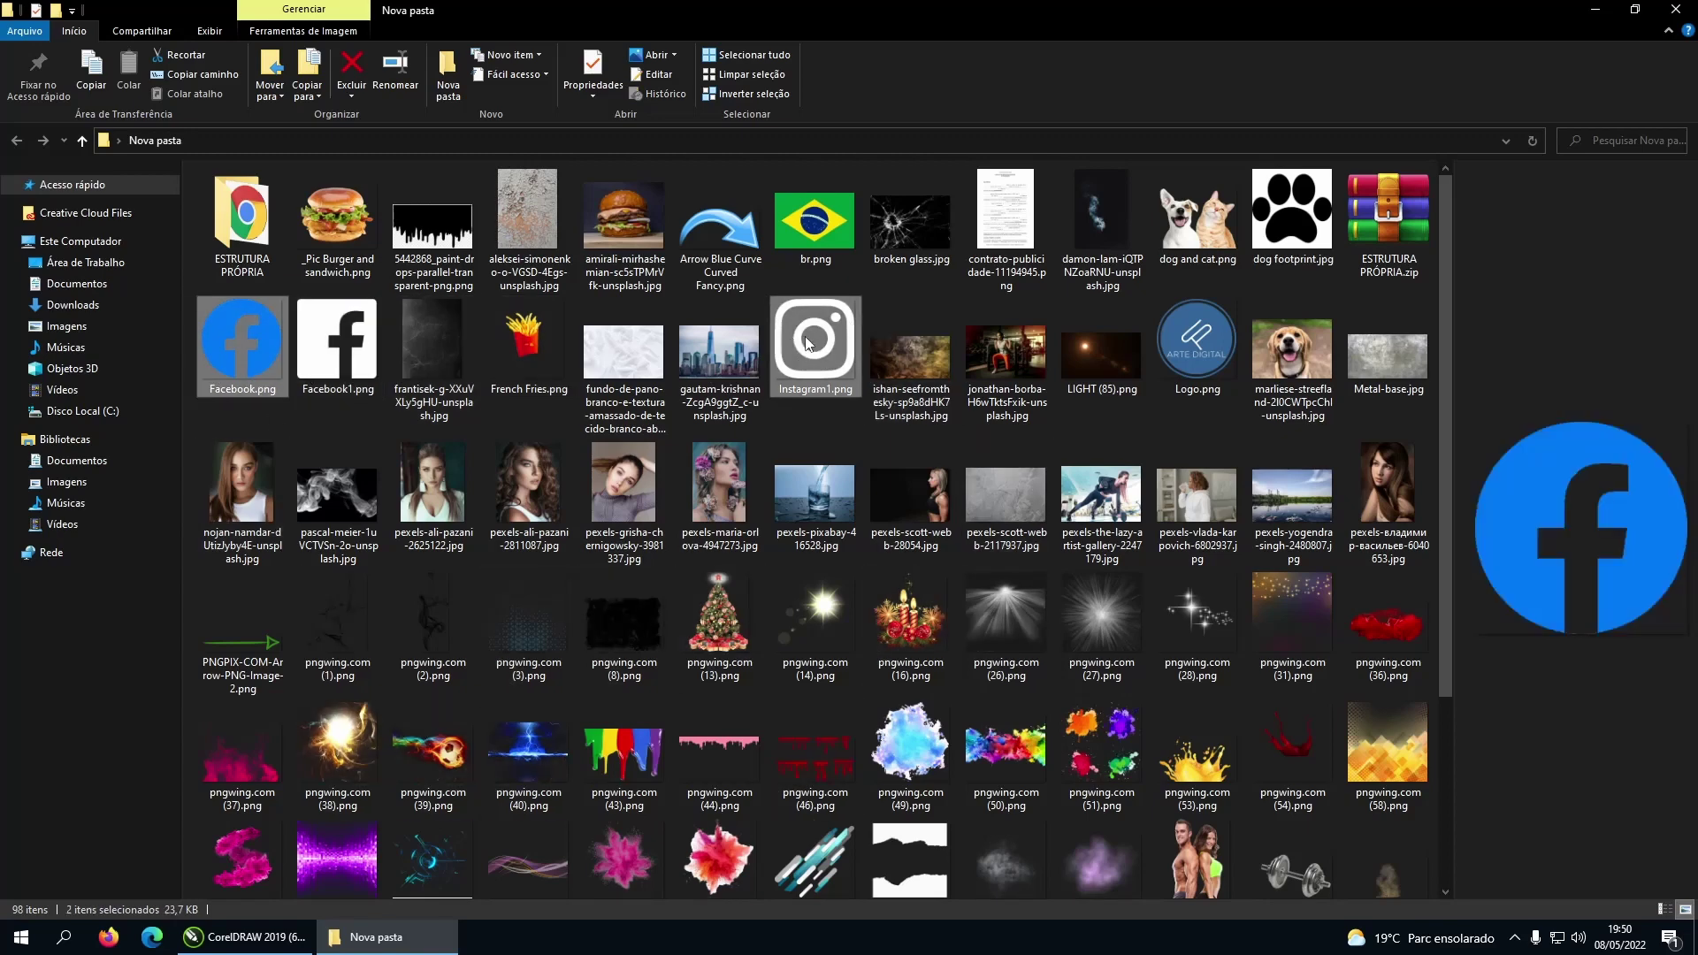
pyautogui.scroll(-3, 808, 343)
pyautogui.keyDown('ctrl'); pyautogui.click(732, 835); pyautogui.keyUp('ctrl')
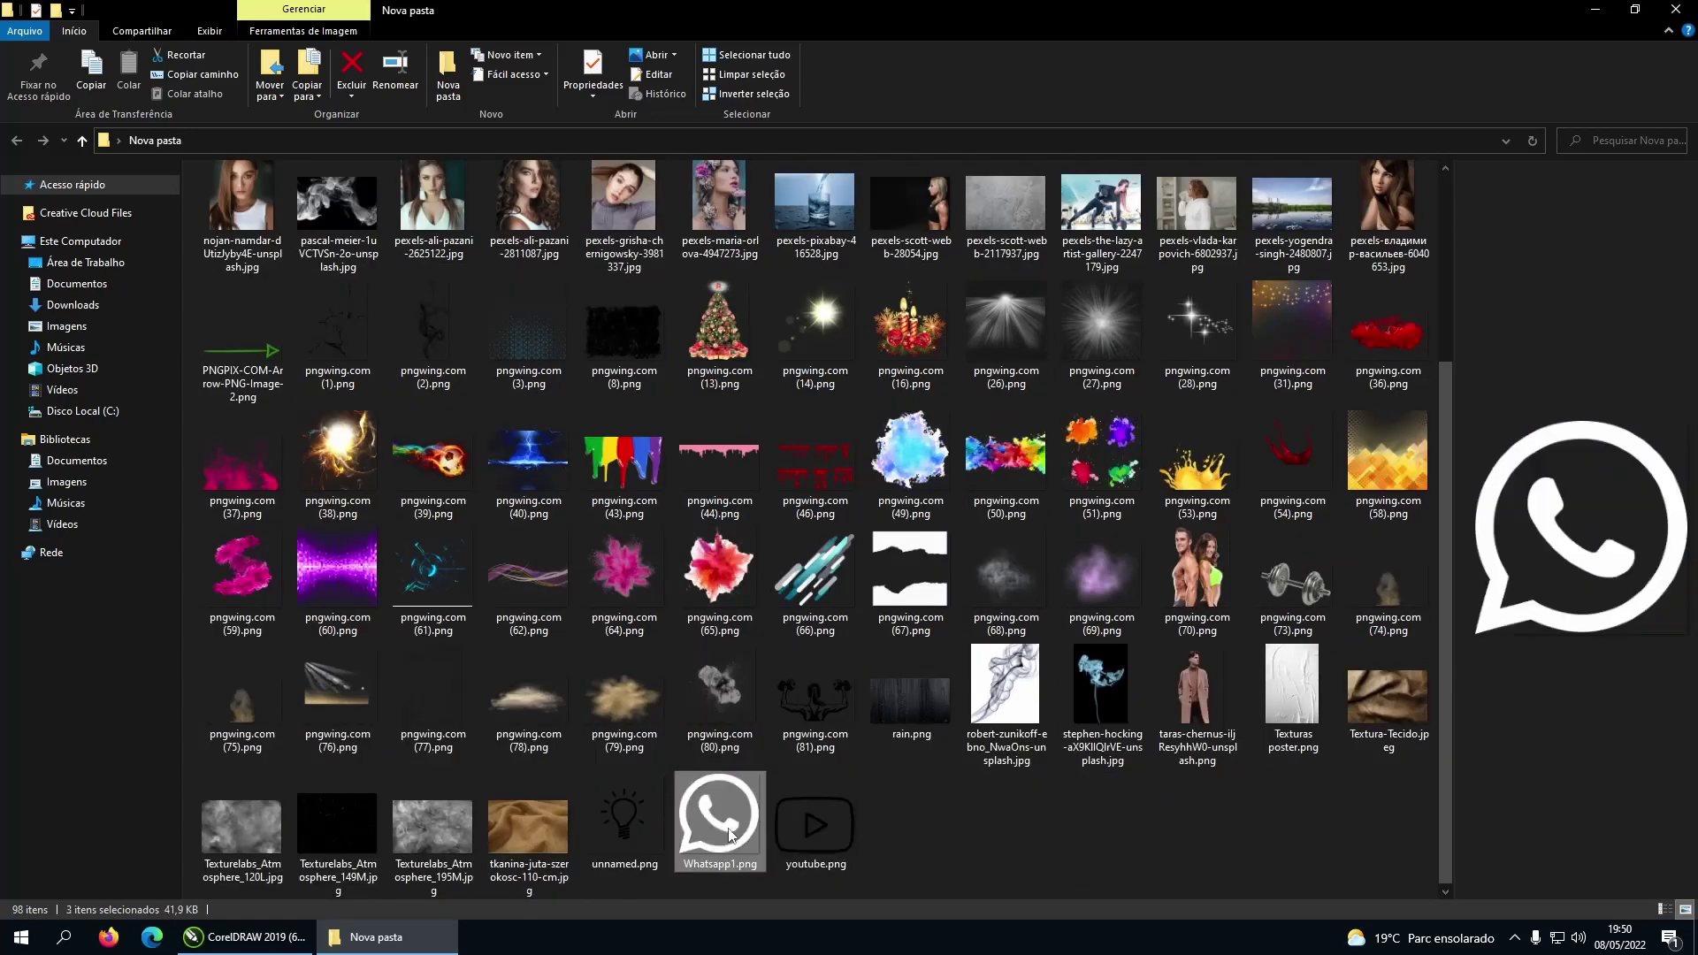
pyautogui.moveTo(732, 835); pyautogui.dragTo(332, 363)
# Move the Facebook icon onto the page to the right of the PetShop logo and set its size to 60 px.
pyautogui.moveTo(428, 466); pyautogui.dragTo(1458, 576)
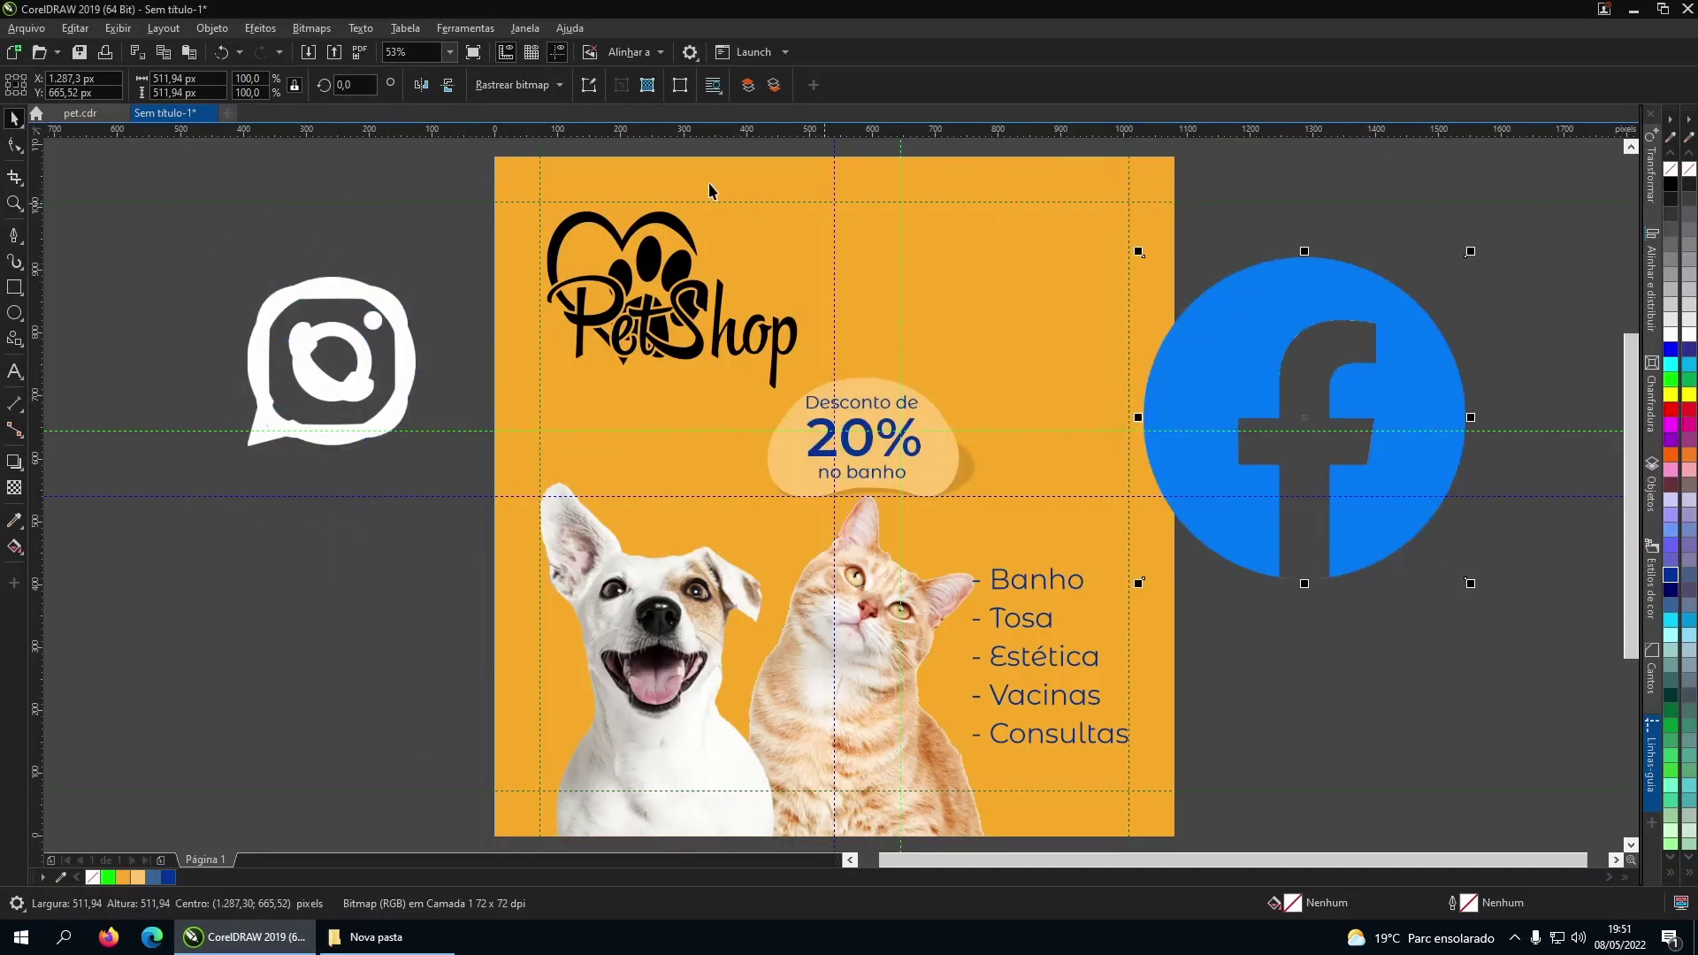
pyautogui.click(177, 78)
pyautogui.write('6')
pyautogui.press('Return')
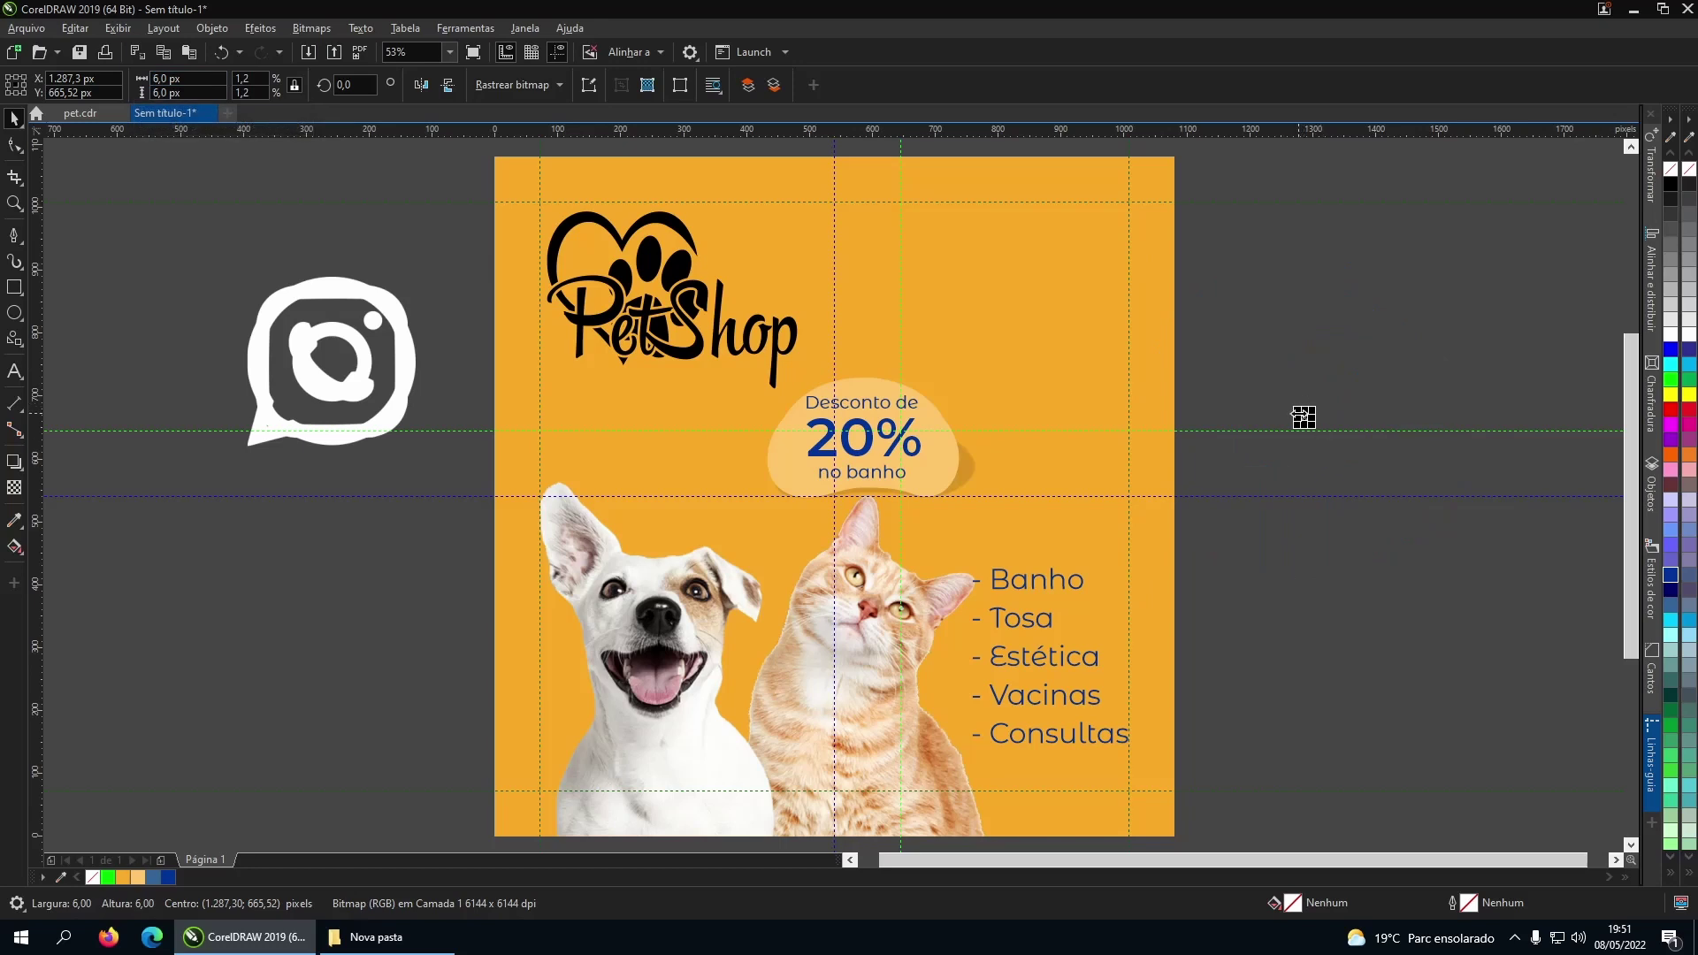
pyautogui.moveTo(1304, 417); pyautogui.dragTo(954, 288)
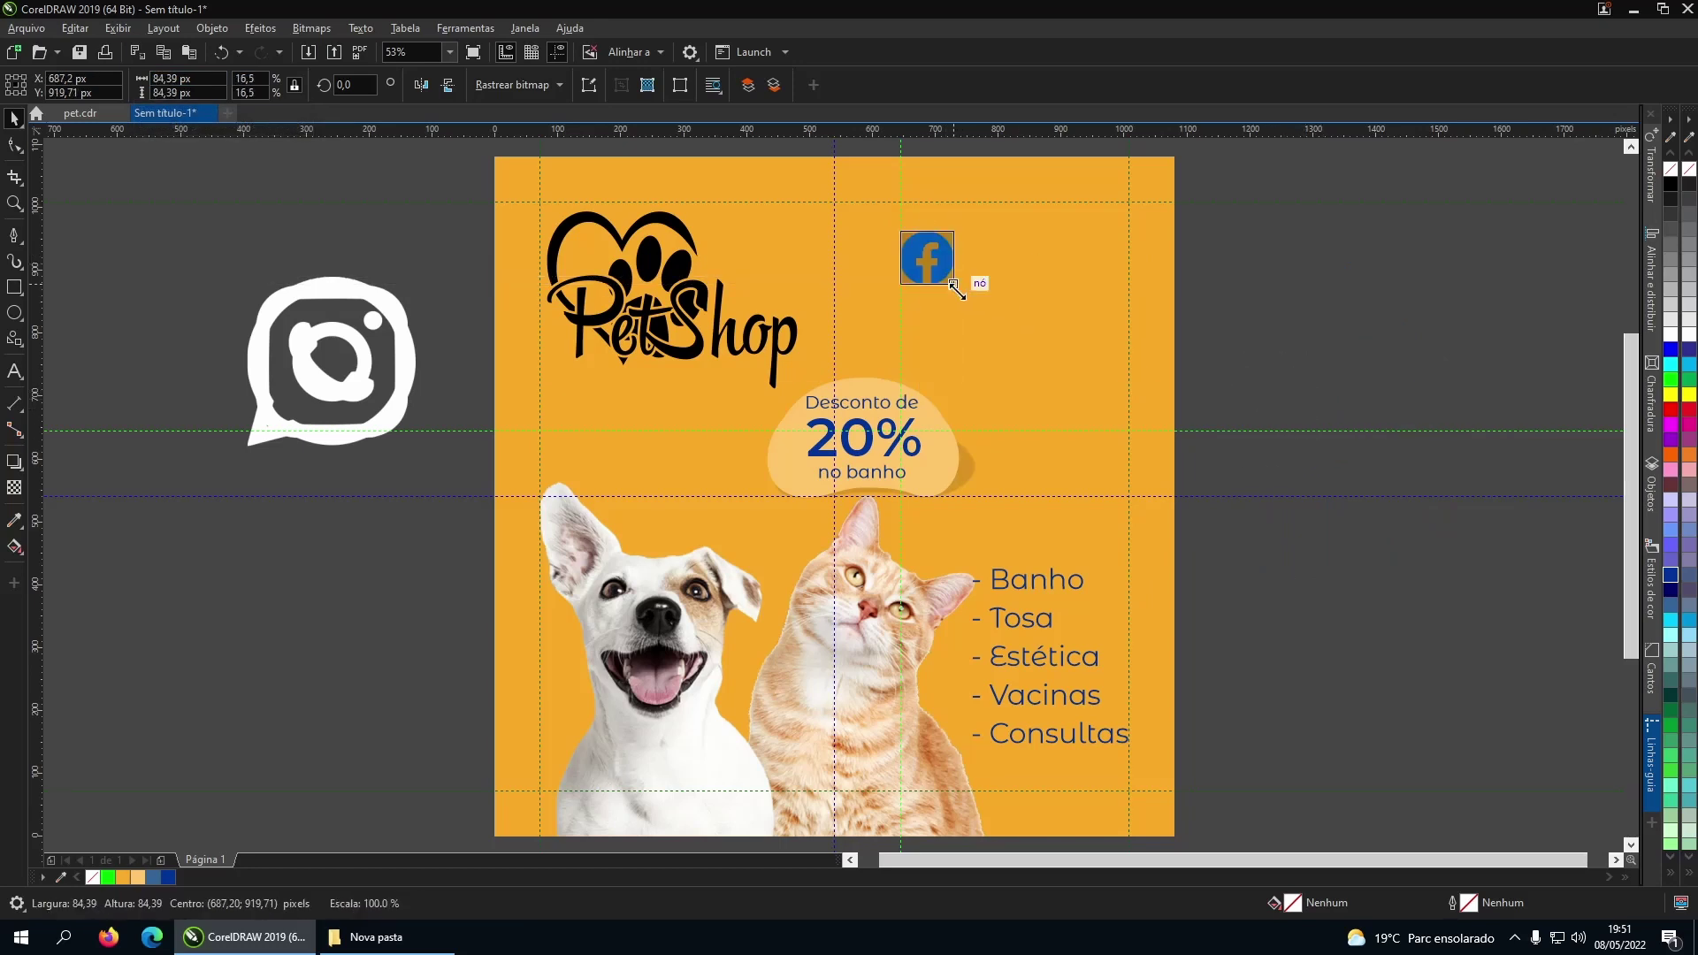
pyautogui.click(168, 78)
pyautogui.write('60')
pyautogui.press('Return')
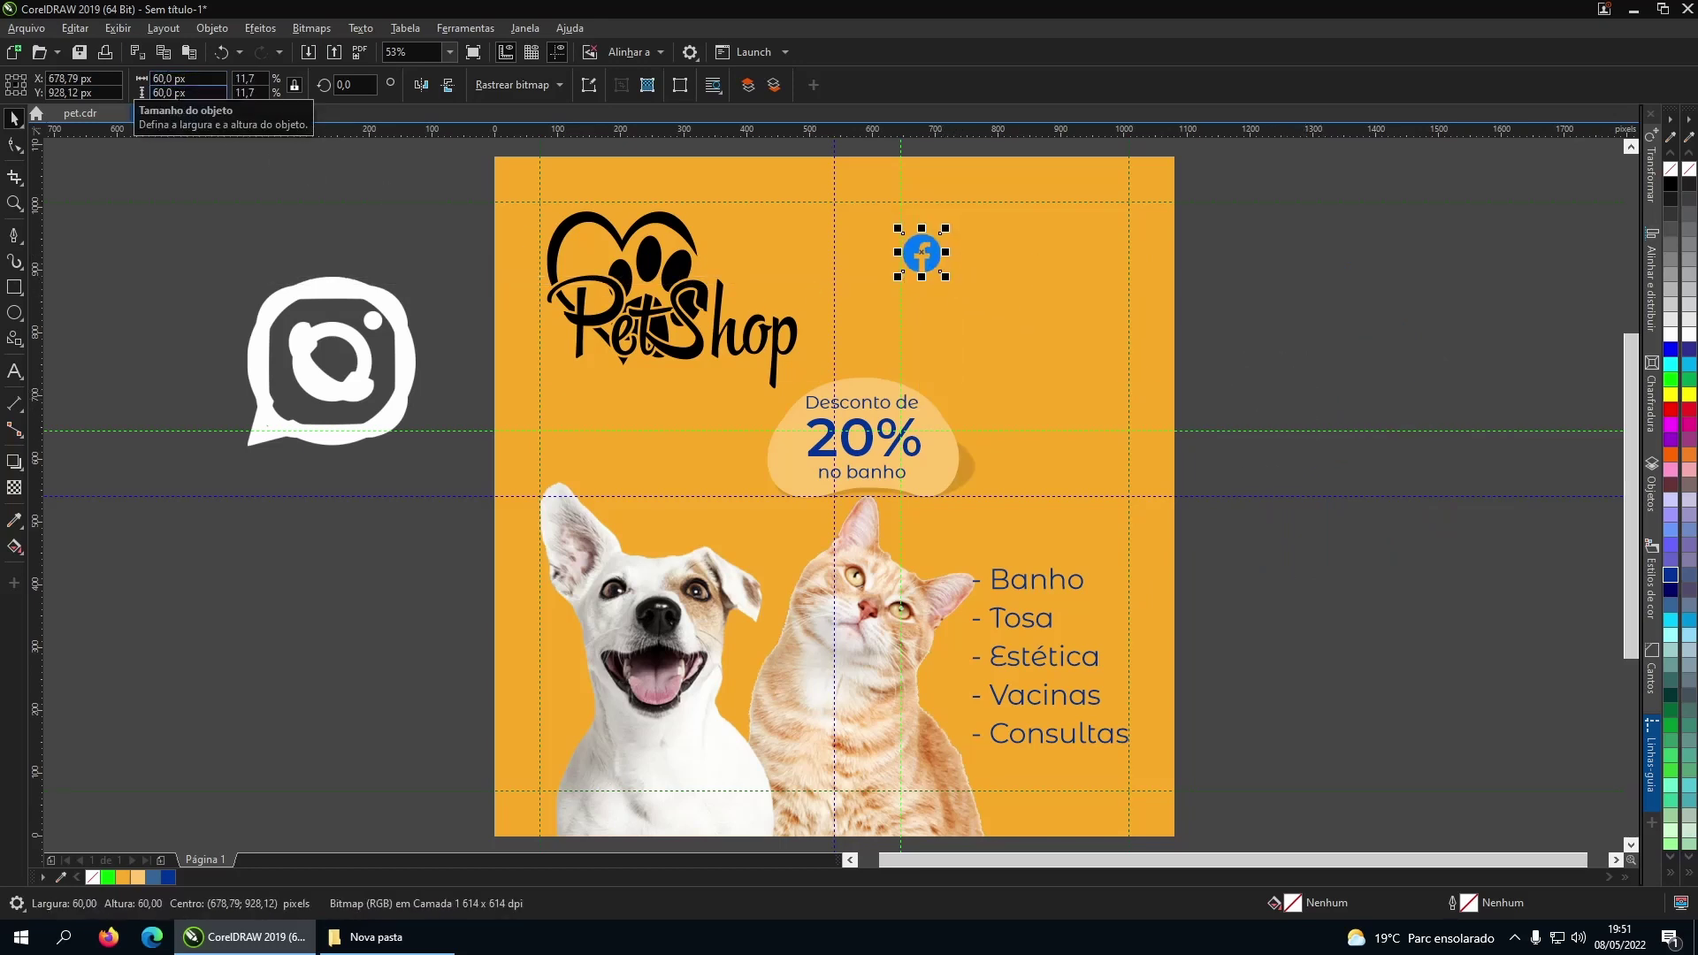
# Set the Instagram icon's height to 50 px and place it directly below the Facebook icon.
pyautogui.press('Tab')
pyautogui.click(168, 92)
pyautogui.write('50')
pyautogui.press('Return')
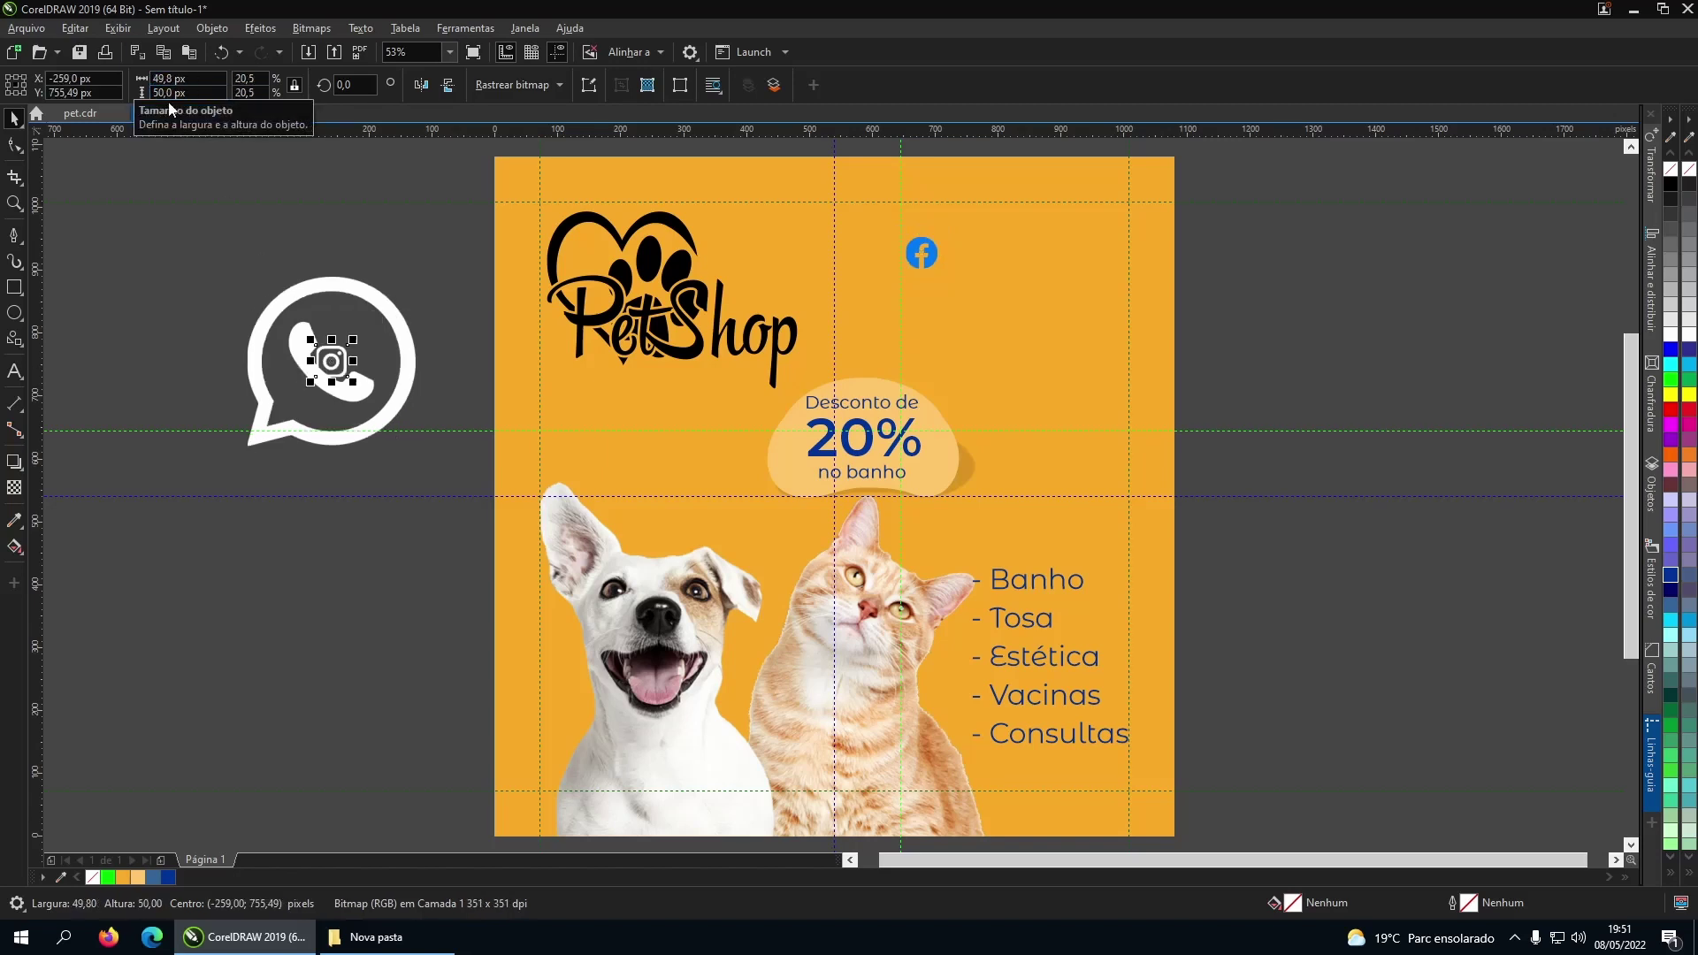
pyautogui.moveTo(332, 361); pyautogui.dragTo(916, 300)
# Set the WhatsApp icon's width to 50 px and place it below the Instagram icon.
pyautogui.press('Tab')
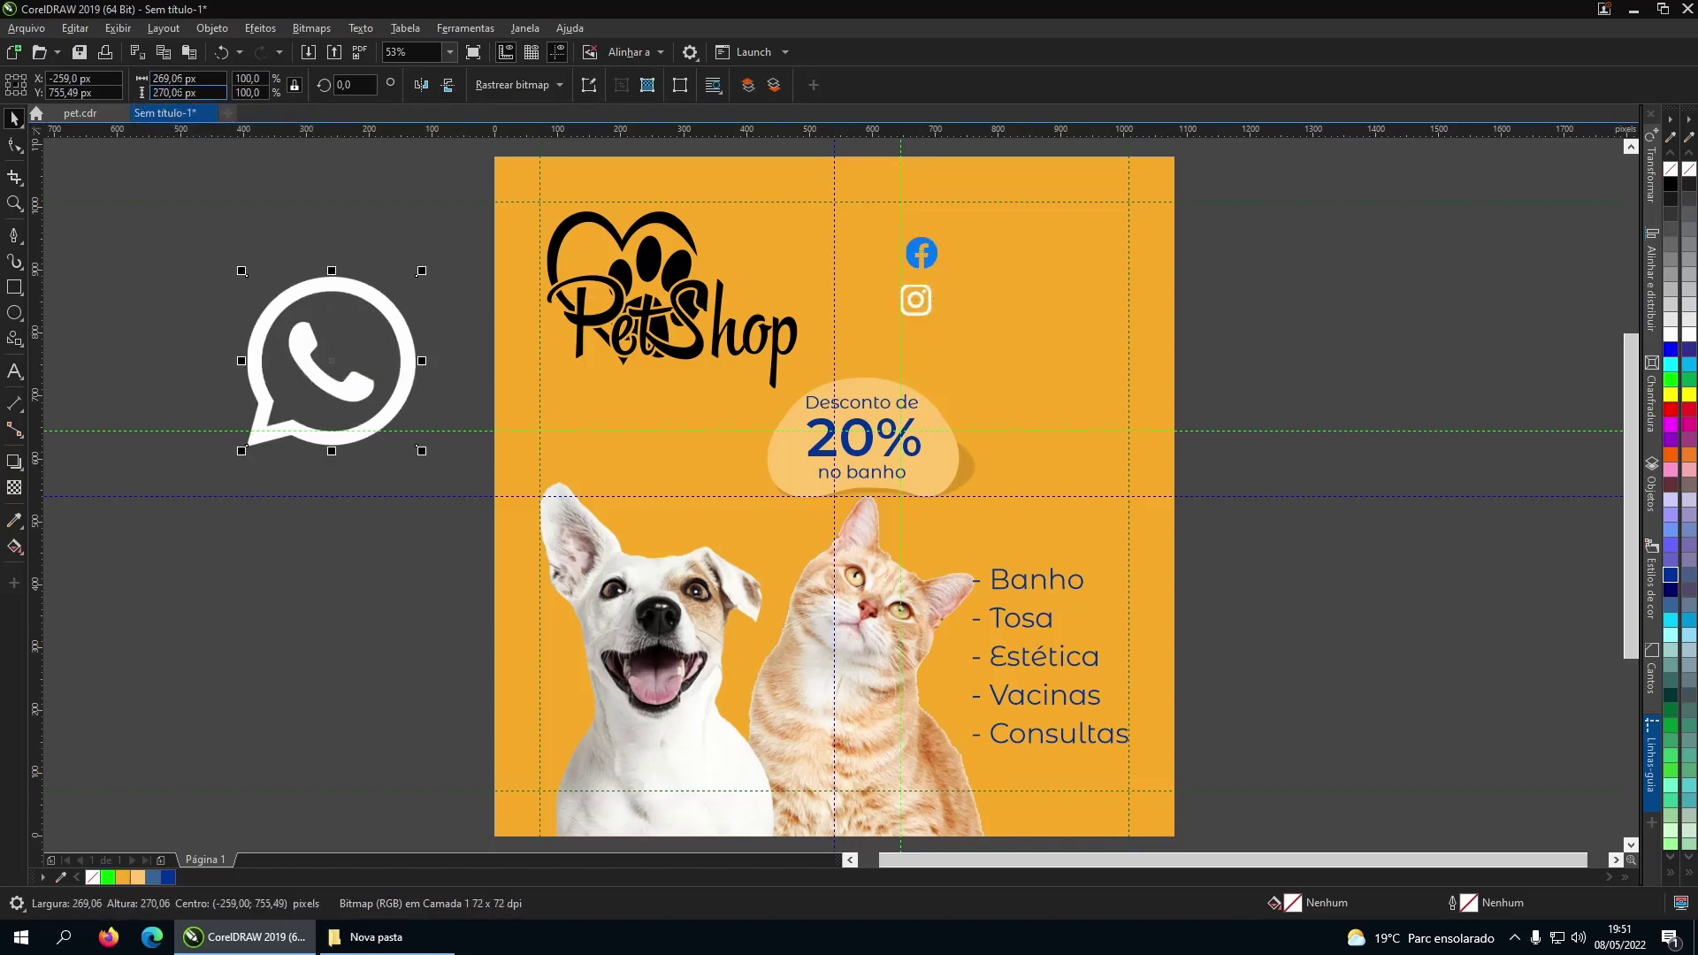
pyautogui.click(169, 78)
pyautogui.write('50')
pyautogui.press('Return')
pyautogui.moveTo(332, 349); pyautogui.dragTo(921, 338)
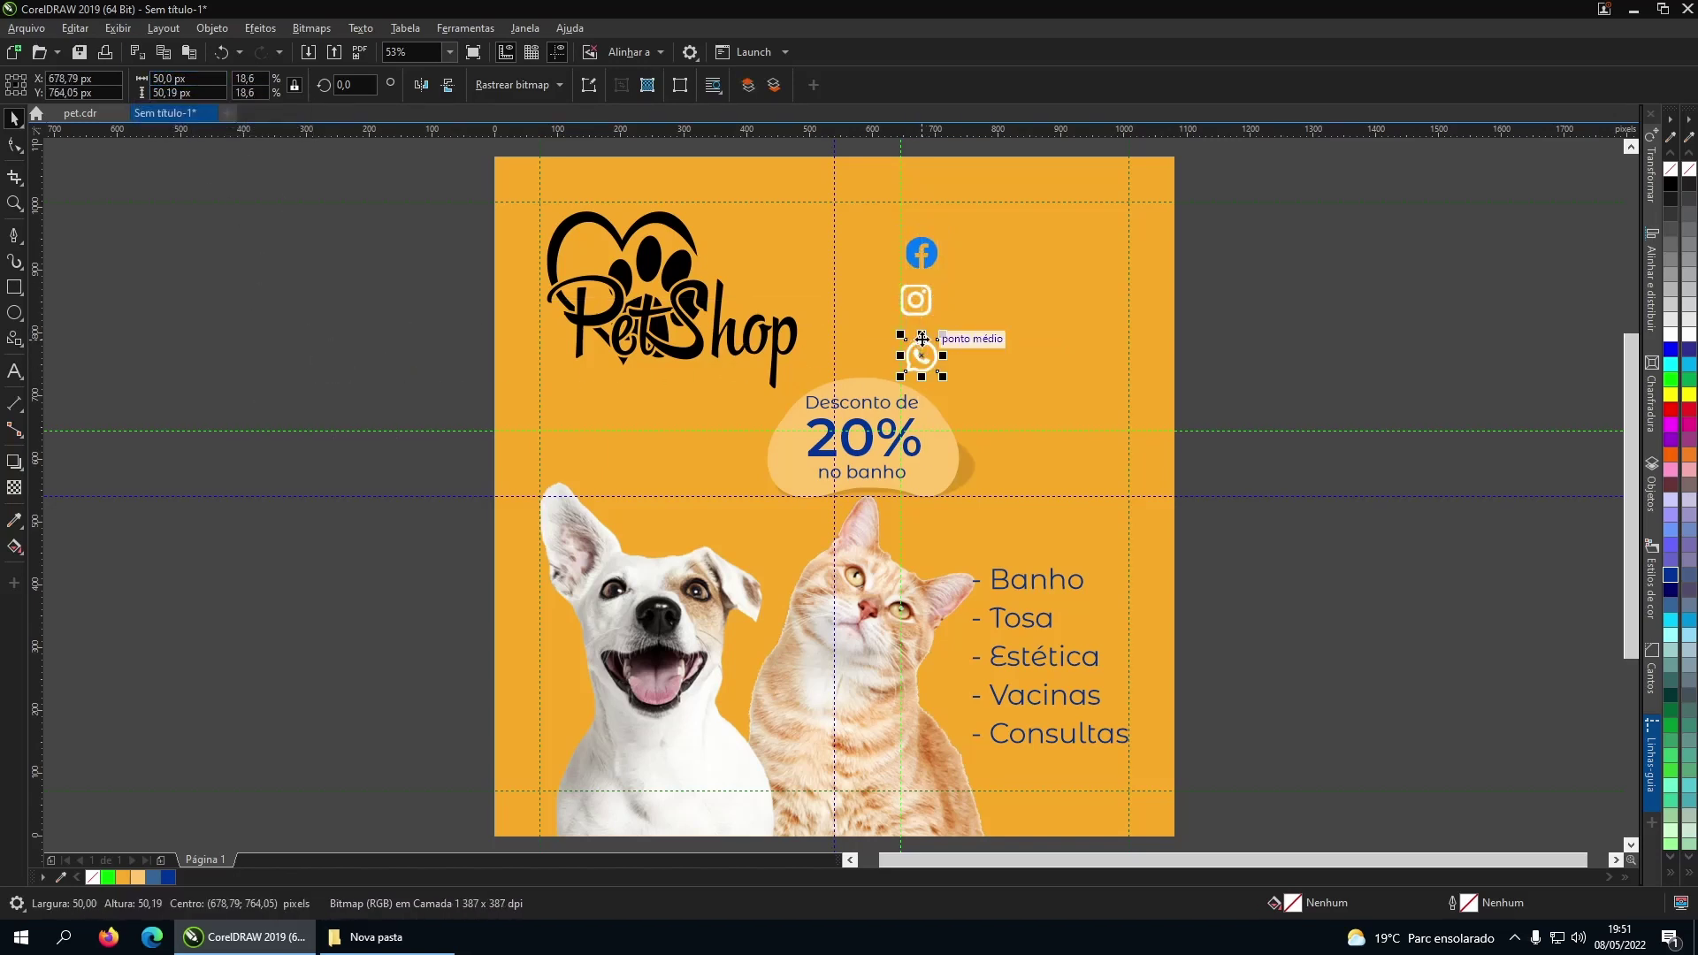
# Line up the Facebook, Instagram and WhatsApp icons in a column against the vertical guideline right of the page centre.
pyautogui.scroll(3, 835, 502)
pyautogui.moveTo(825, 414); pyautogui.dragTo(788, 394)
pyautogui.moveTo(818, 509)
pyautogui.mouseDown()
pyautogui.moveTo(848, 507)
pyautogui.moveTo(802, 492)
pyautogui.mouseUp()
pyautogui.moveTo(827, 611); pyautogui.dragTo(799, 596)
pyautogui.moveTo(823, 508)
pyautogui.mouseDown()
pyautogui.moveTo(849, 496)
pyautogui.moveTo(818, 494)
pyautogui.moveTo(837, 505)
pyautogui.mouseUp()
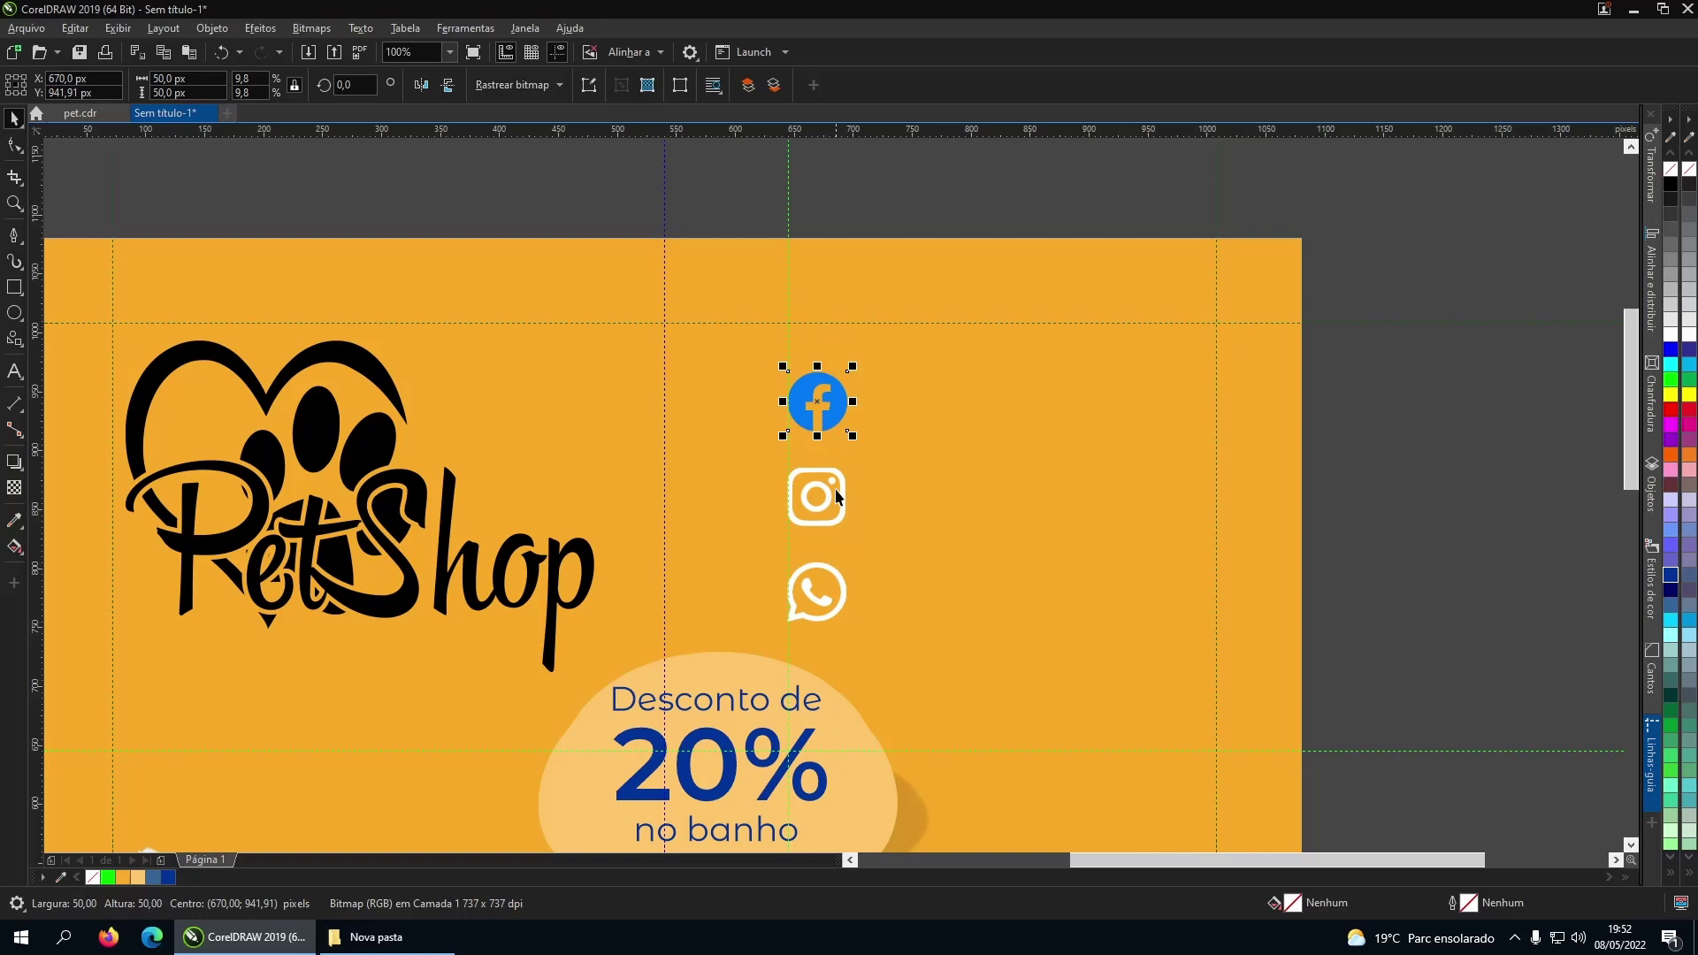
pyautogui.hotkey('ctrl', 'z')
# Start Replace Colors on the Facebook icon and sample the icon's blue as the old colour.
pyautogui.click(266, 31)
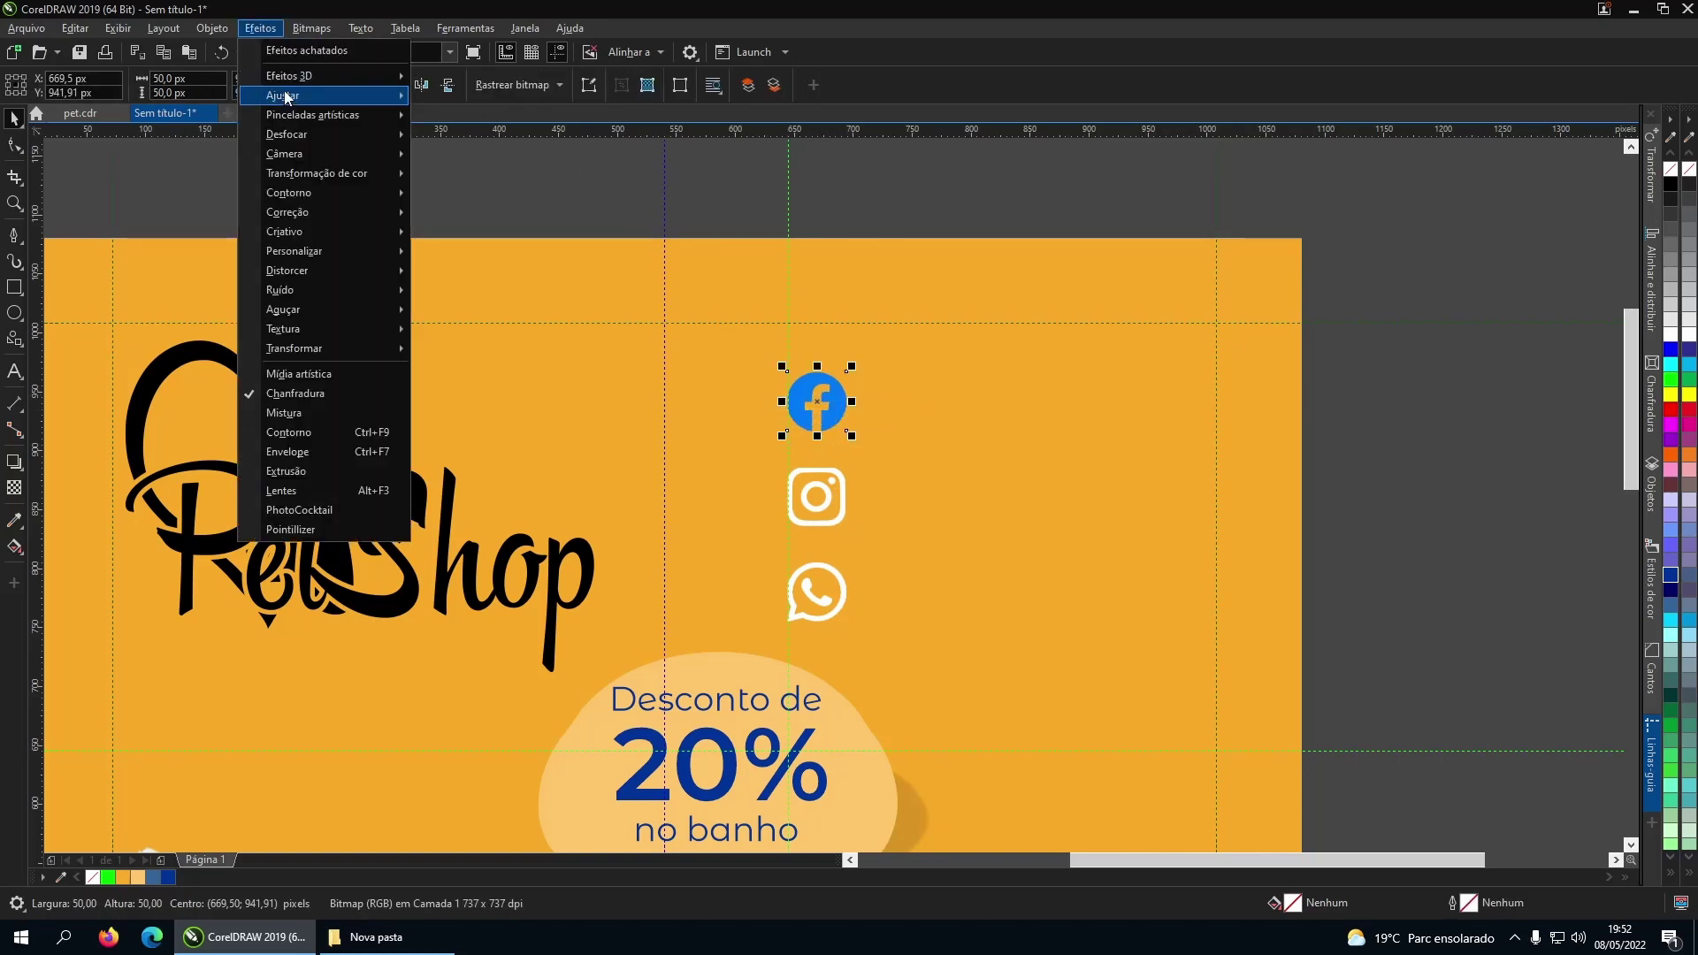
pyautogui.moveTo(373, 98)
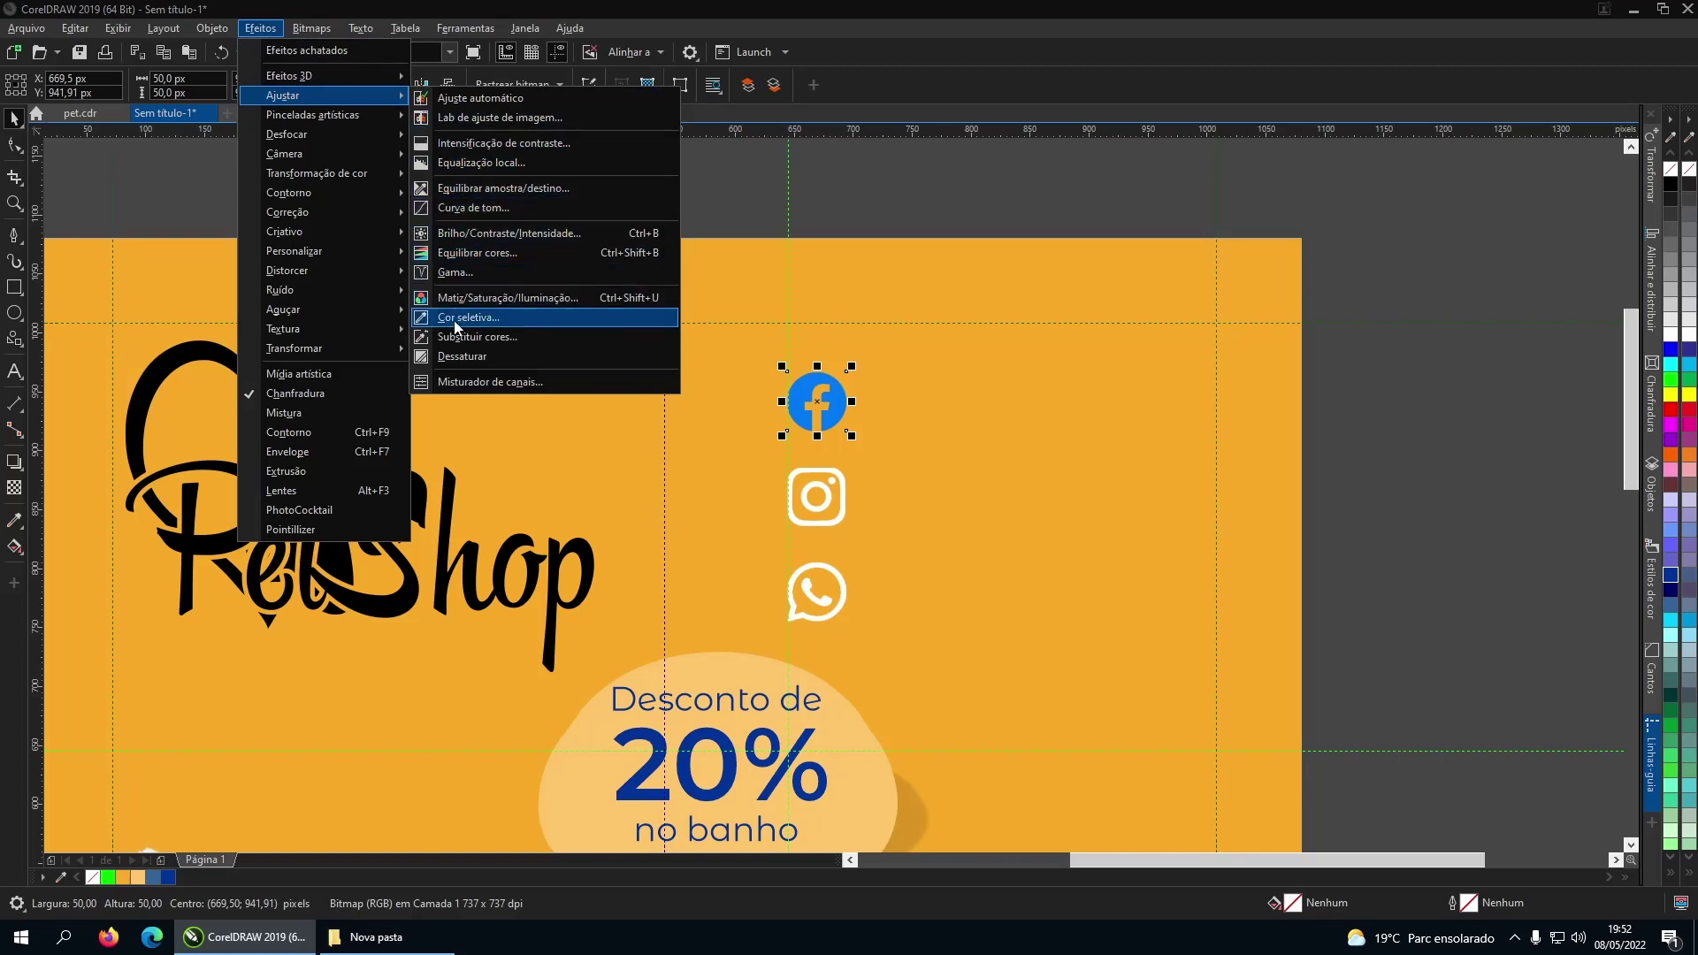
pyautogui.click(490, 334)
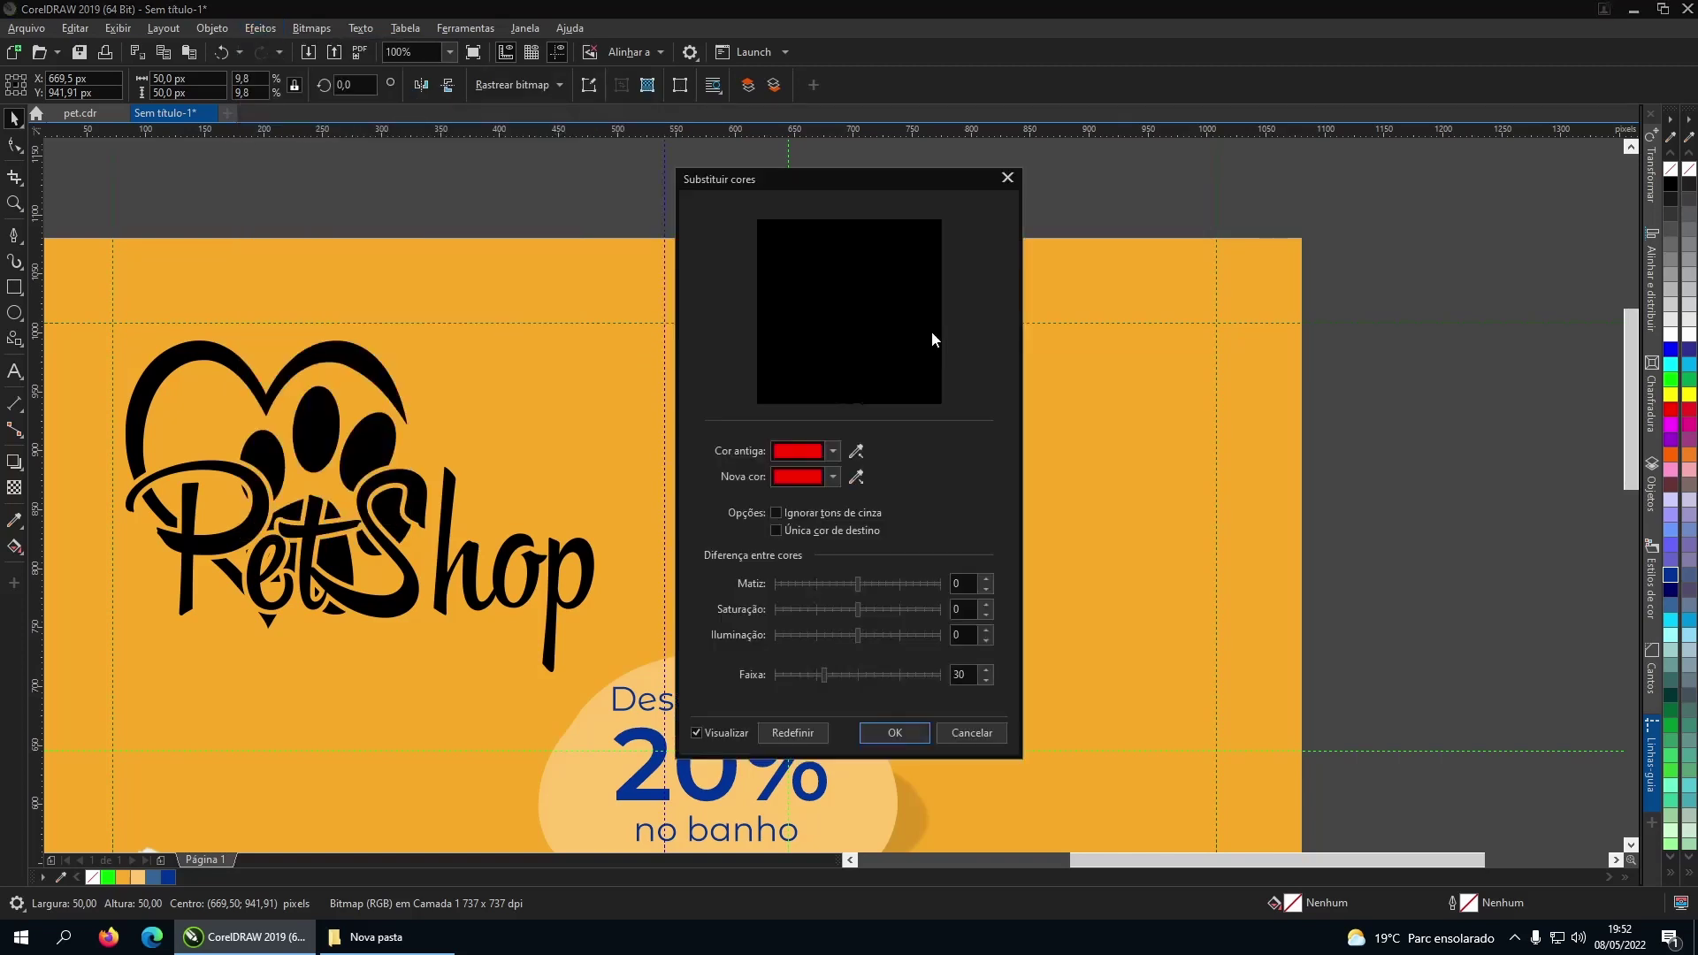
pyautogui.moveTo(849, 188); pyautogui.dragTo(1191, 188)
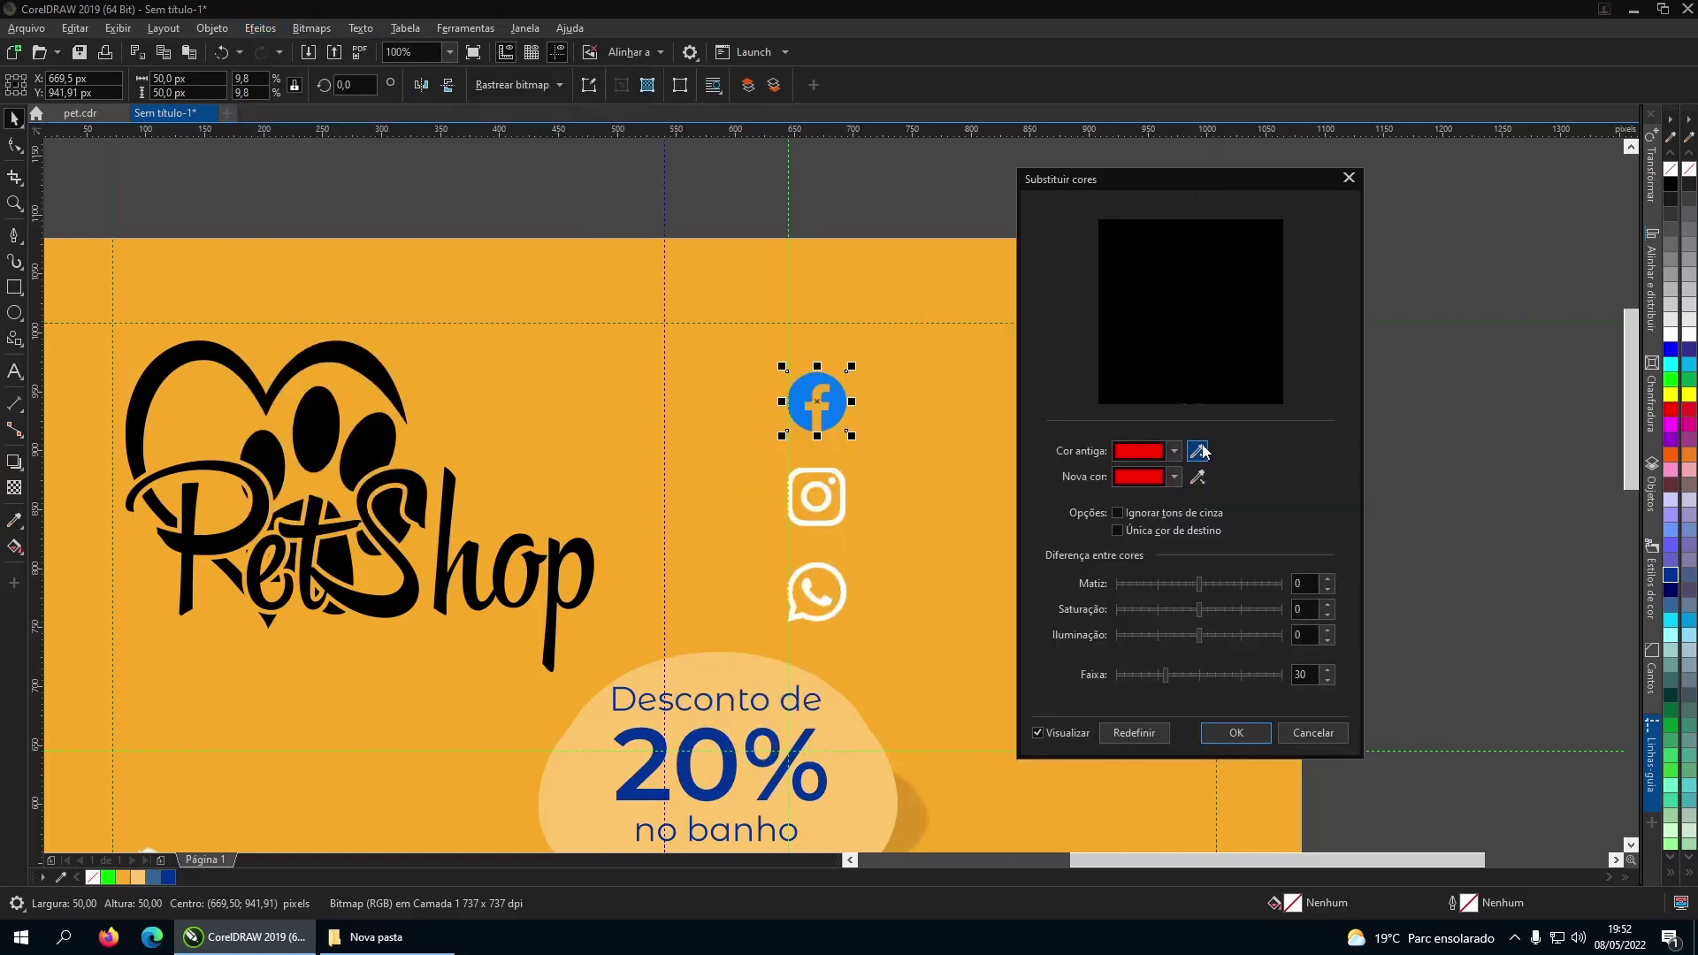
pyautogui.click(1174, 452)
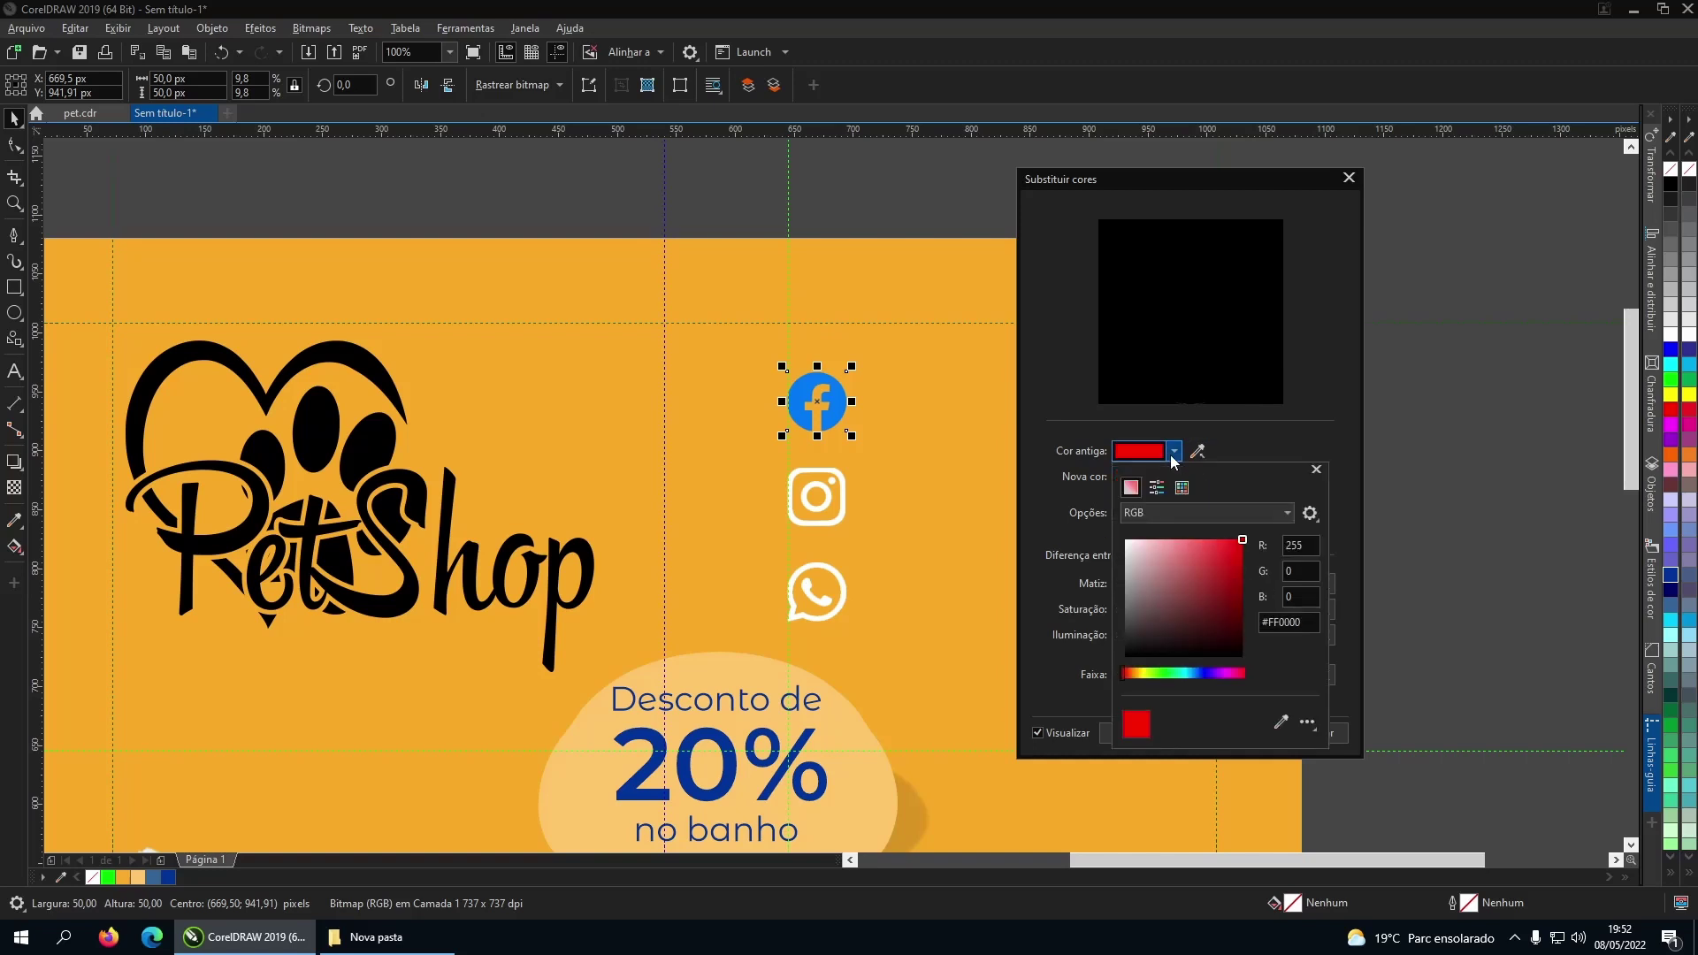
pyautogui.click(1284, 731)
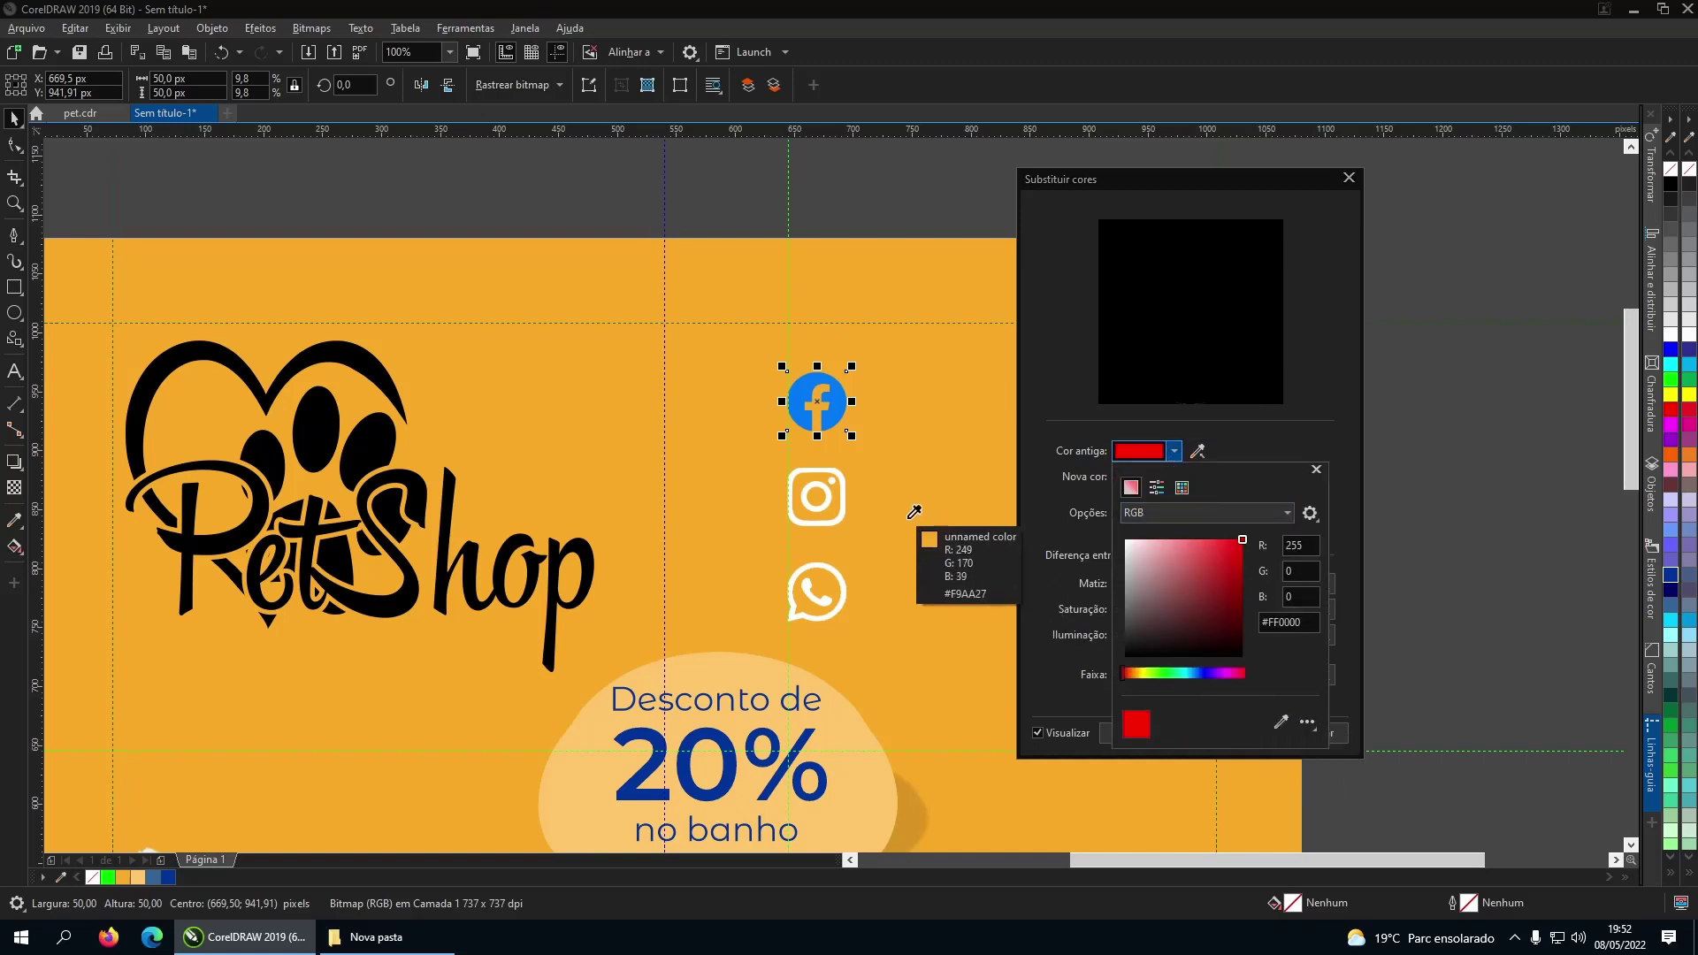
pyautogui.click(844, 402)
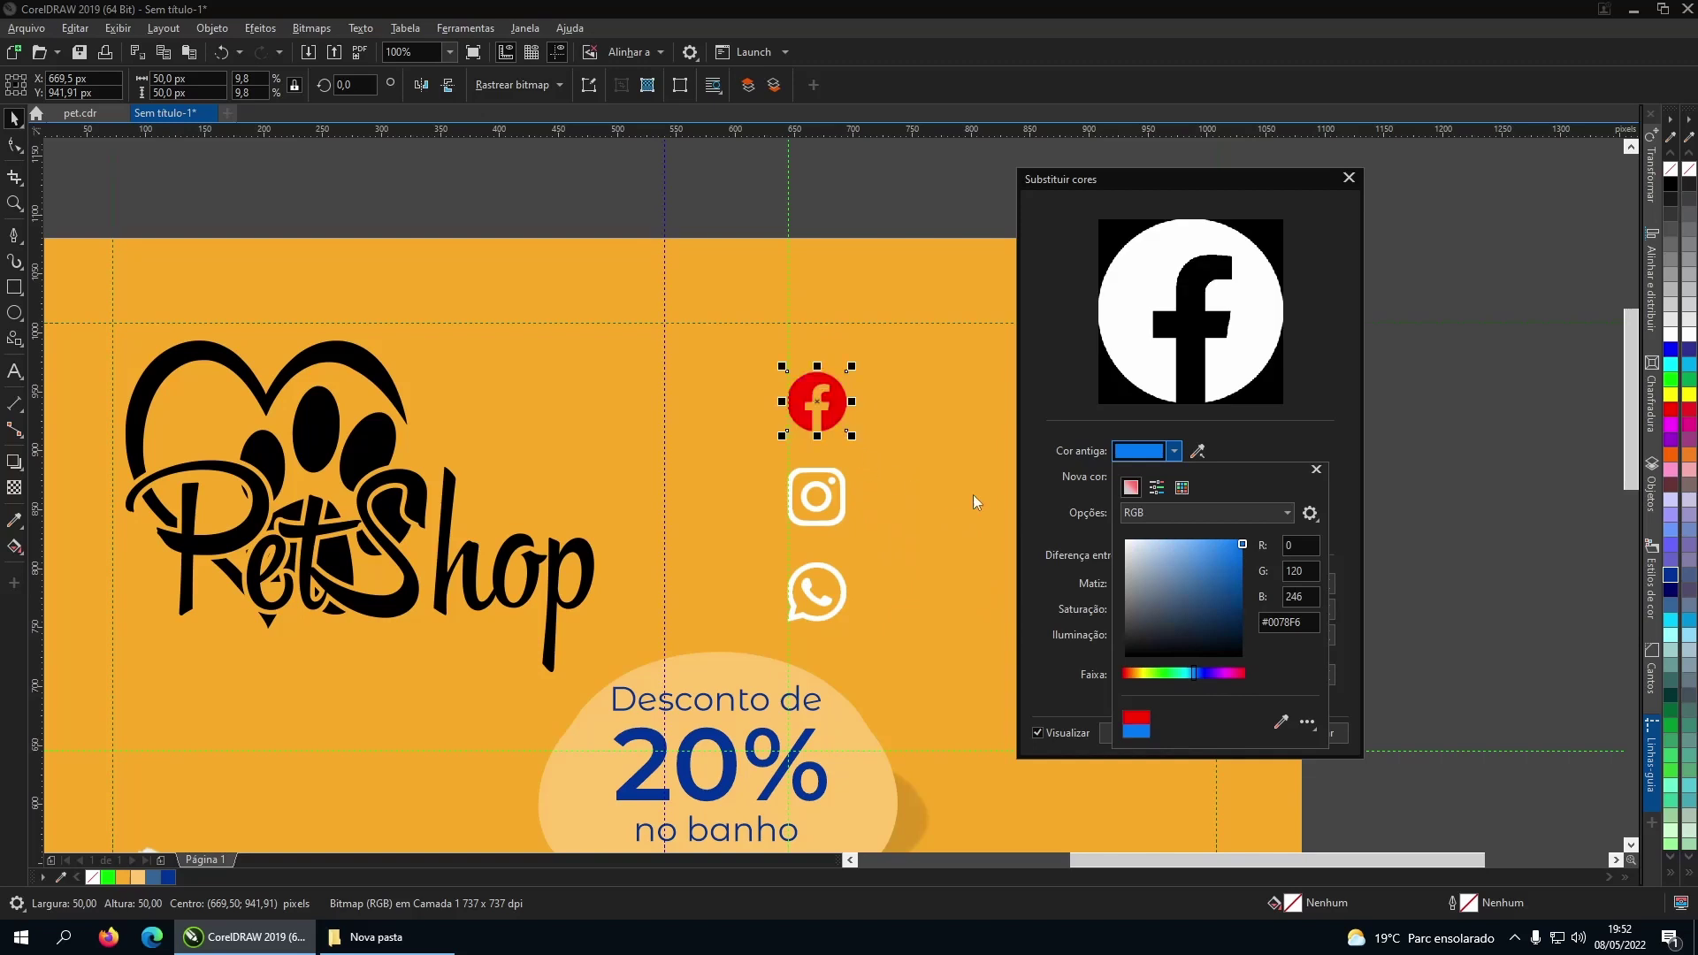
pyautogui.click(1260, 432)
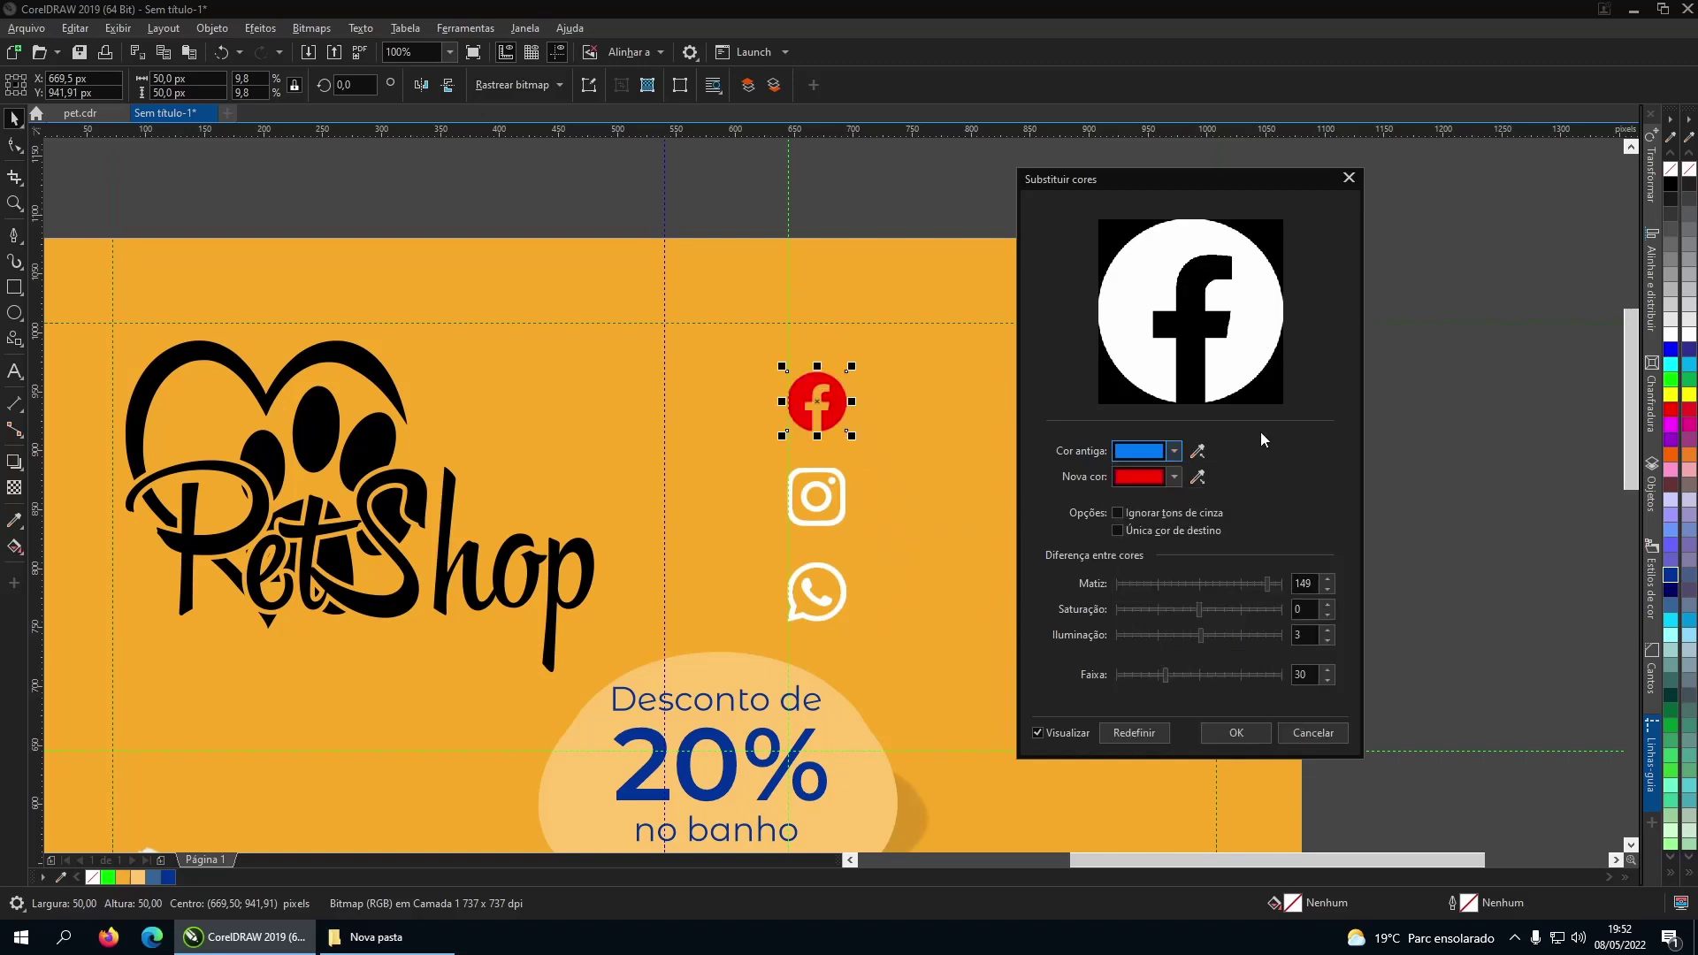
# Choose white as the new colour and apply the replacement to the Facebook icon.
pyautogui.click(1174, 479)
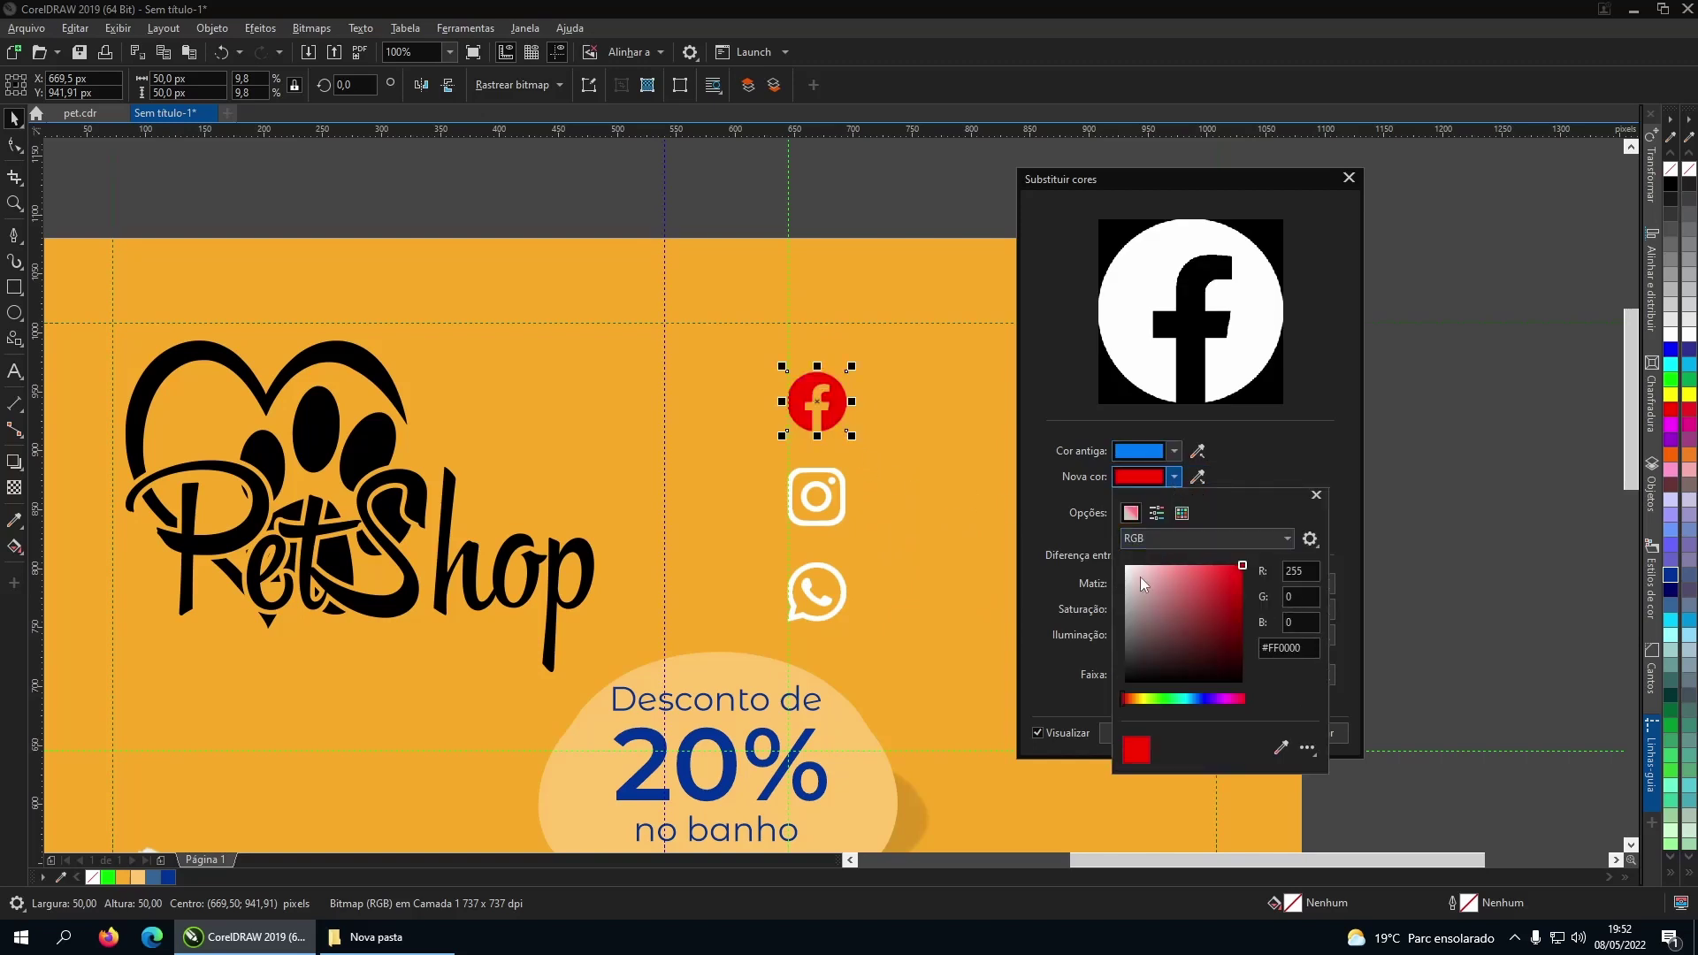
pyautogui.moveTo(1139, 577); pyautogui.dragTo(1090, 550)
pyautogui.click(1243, 474)
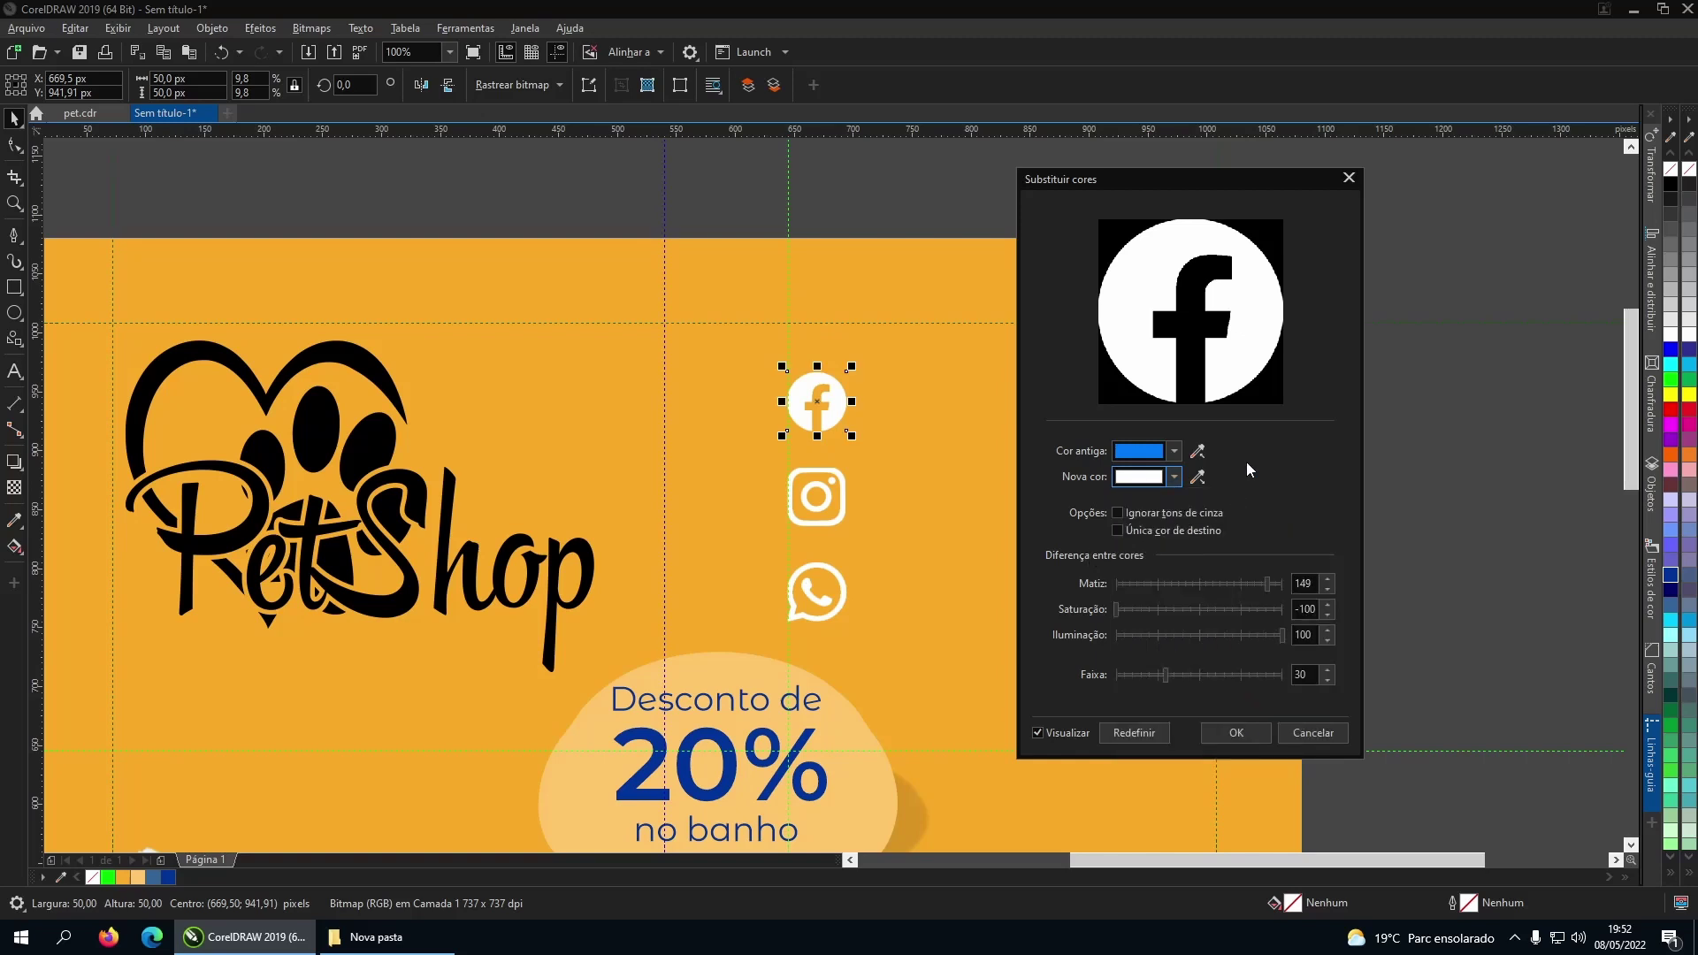
pyautogui.click(1247, 730)
pyautogui.click(1371, 504)
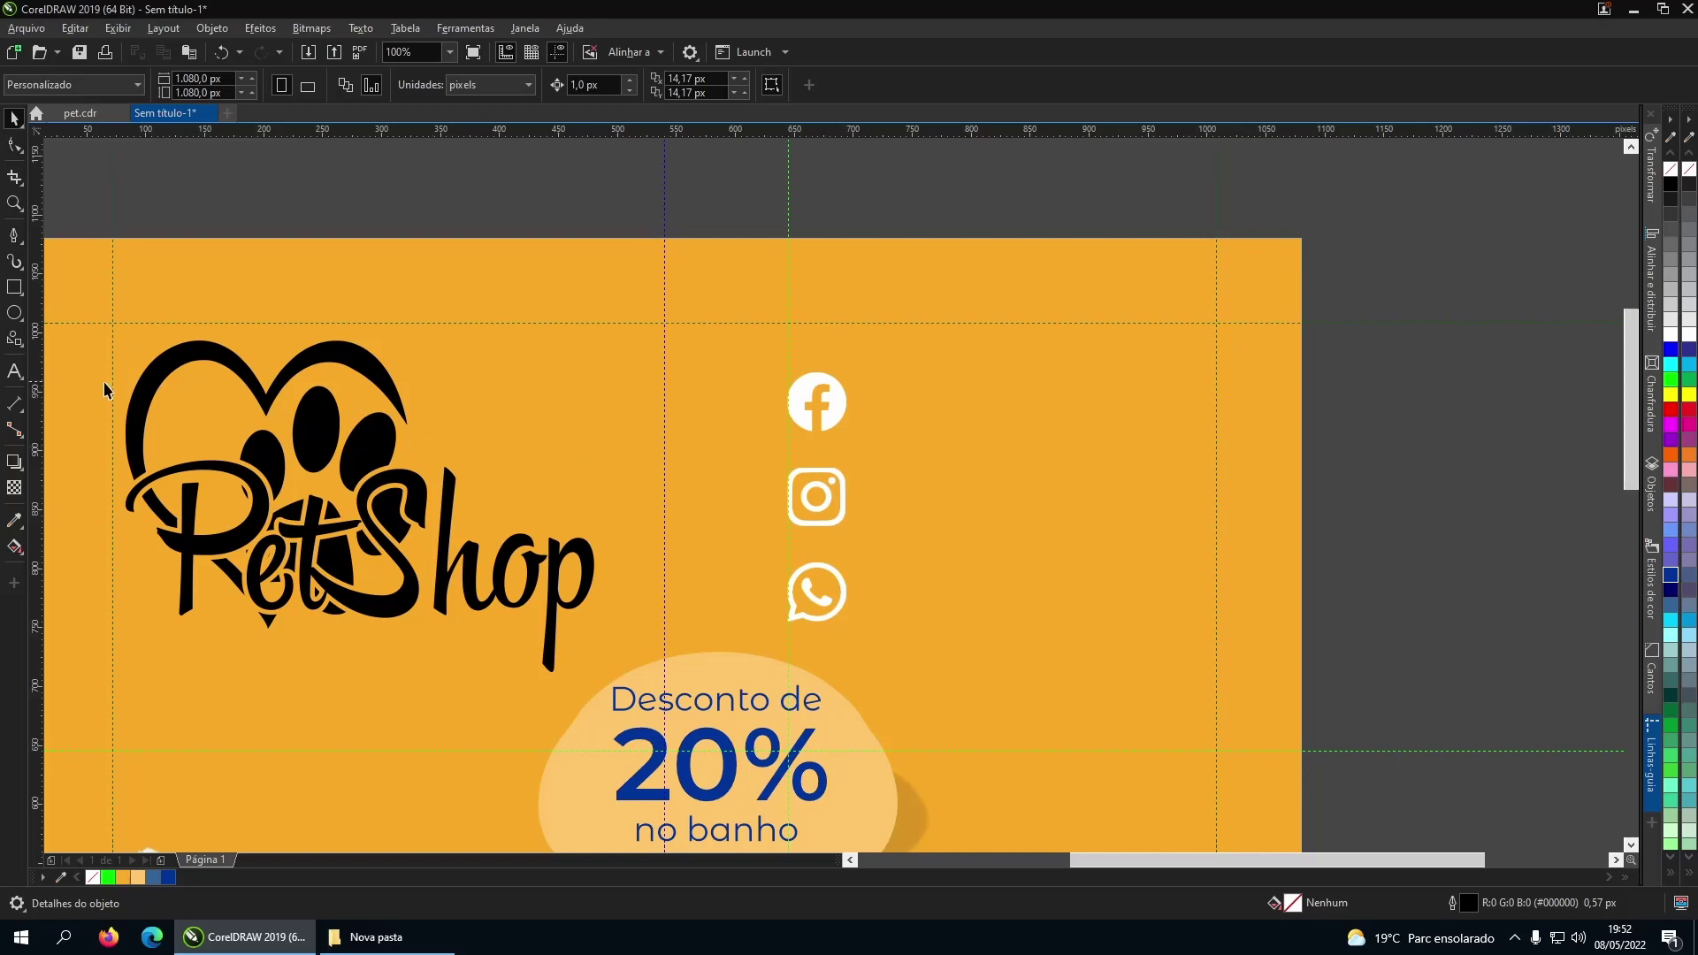
# Copy the "Desconto de" text to the right of the Facebook icon and replace its wording with "petshop".
pyautogui.click(709, 678)
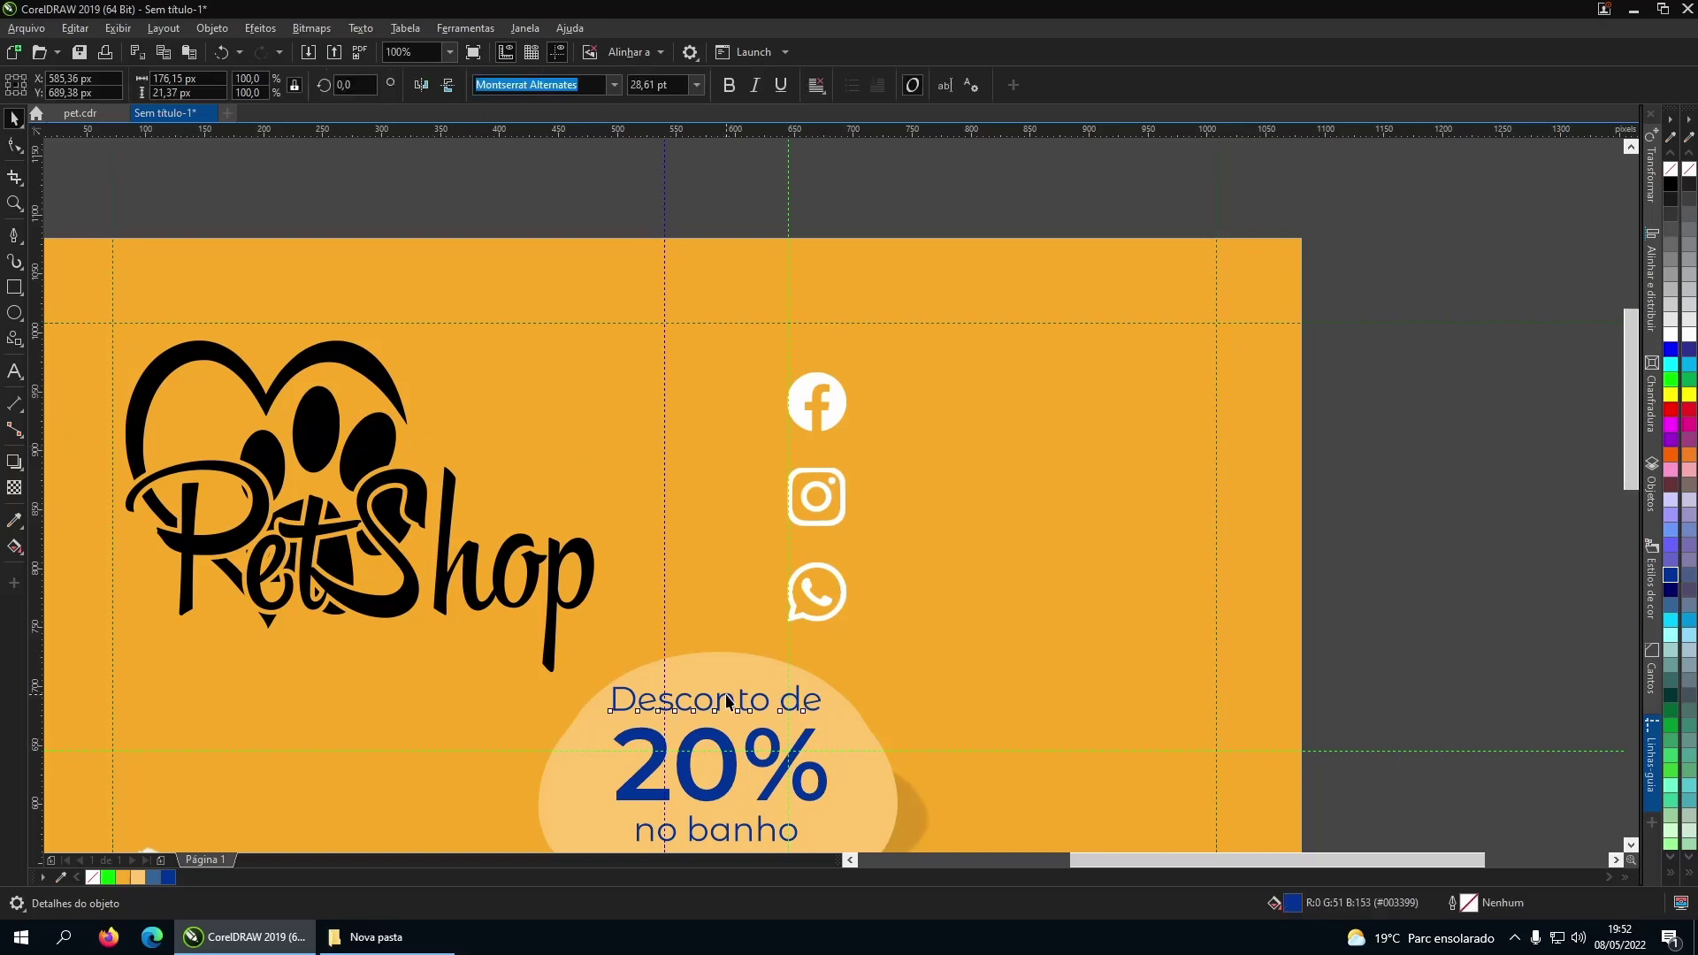
pyautogui.moveTo(710, 678); pyautogui.dragTo(977, 403)
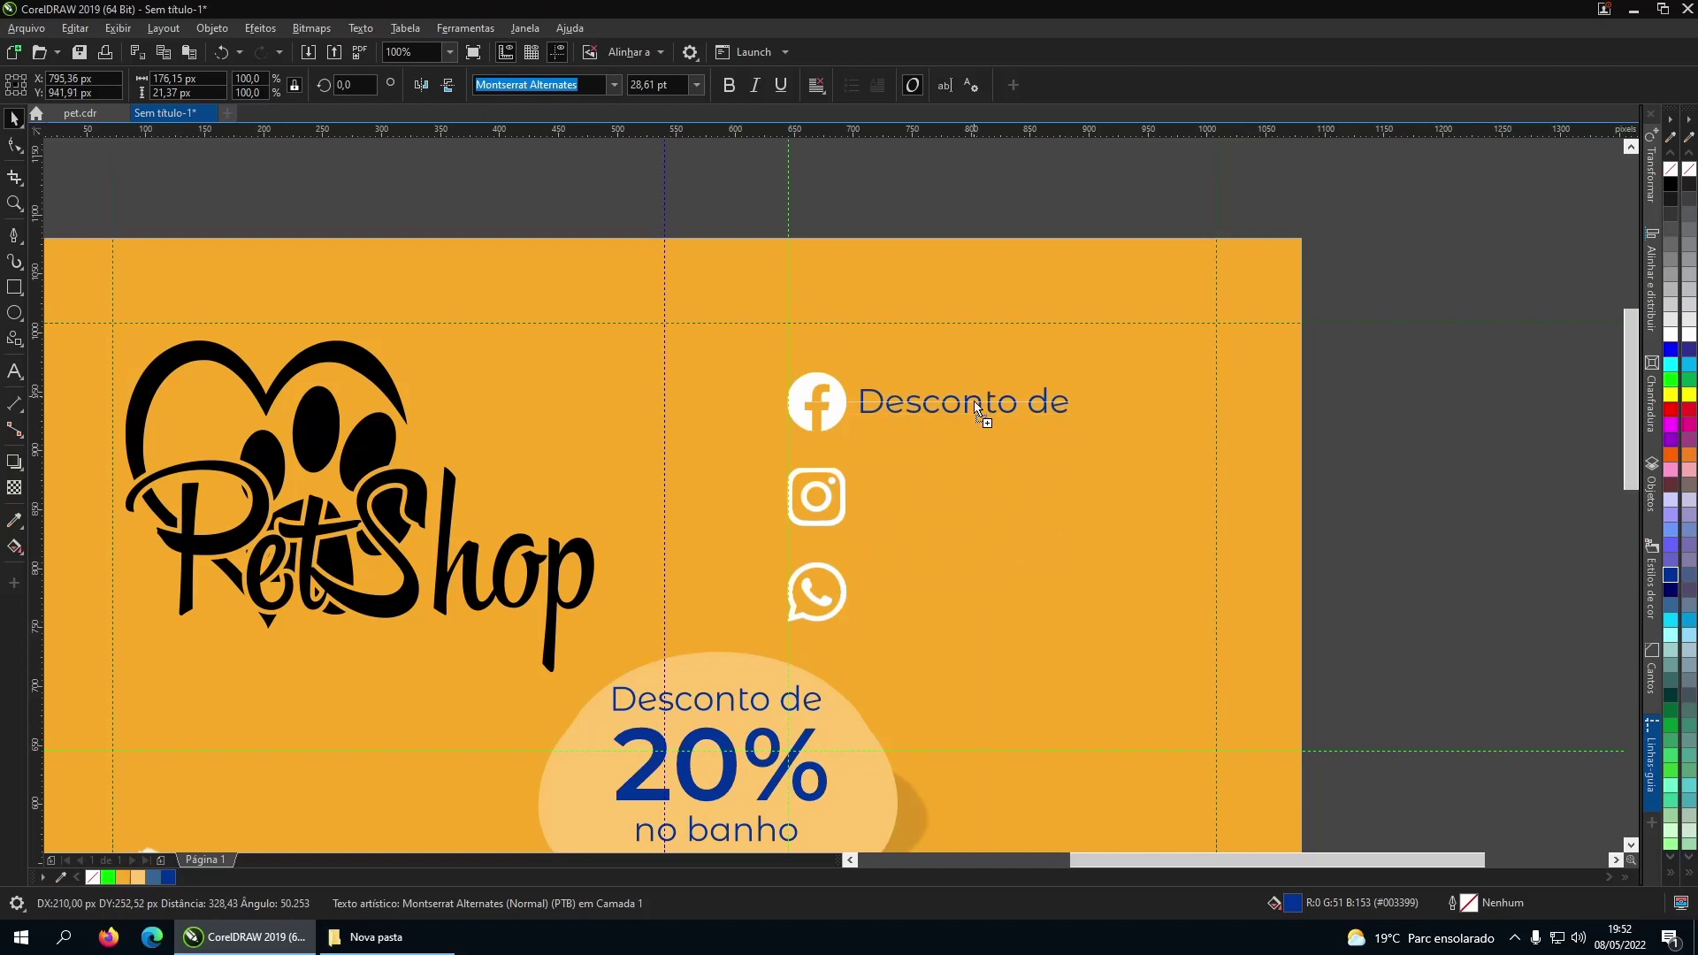
pyautogui.doubleClick(984, 403)
pyautogui.press('Home')
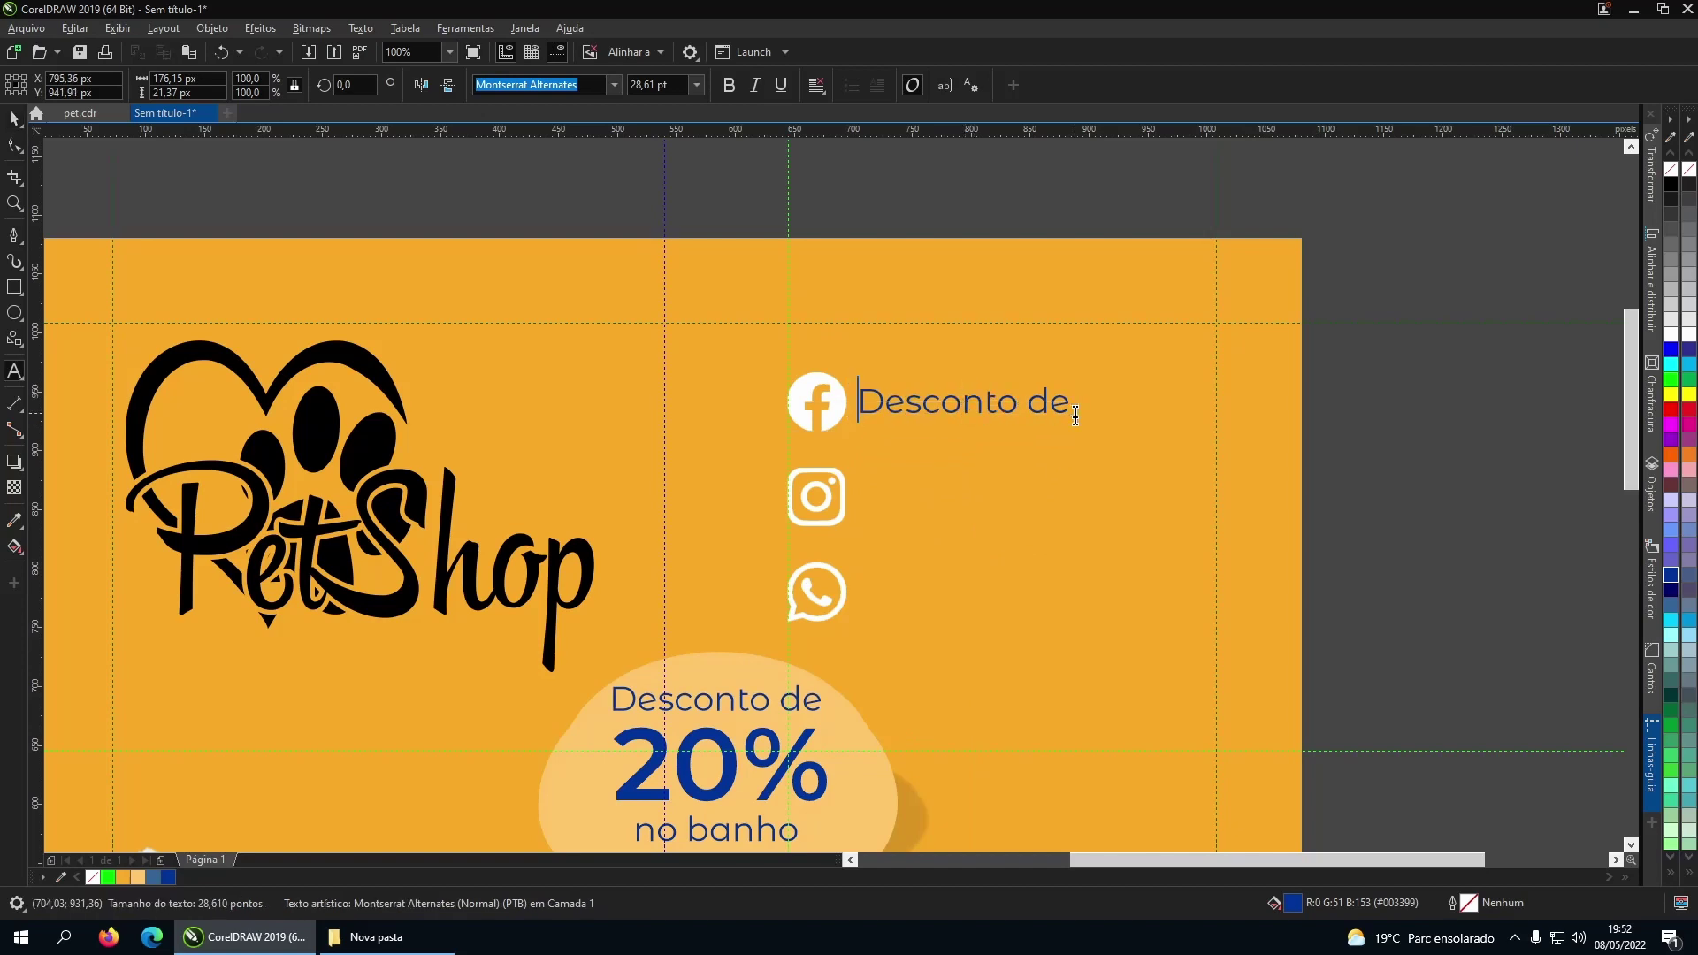
pyautogui.hotkey('shift', 'End')
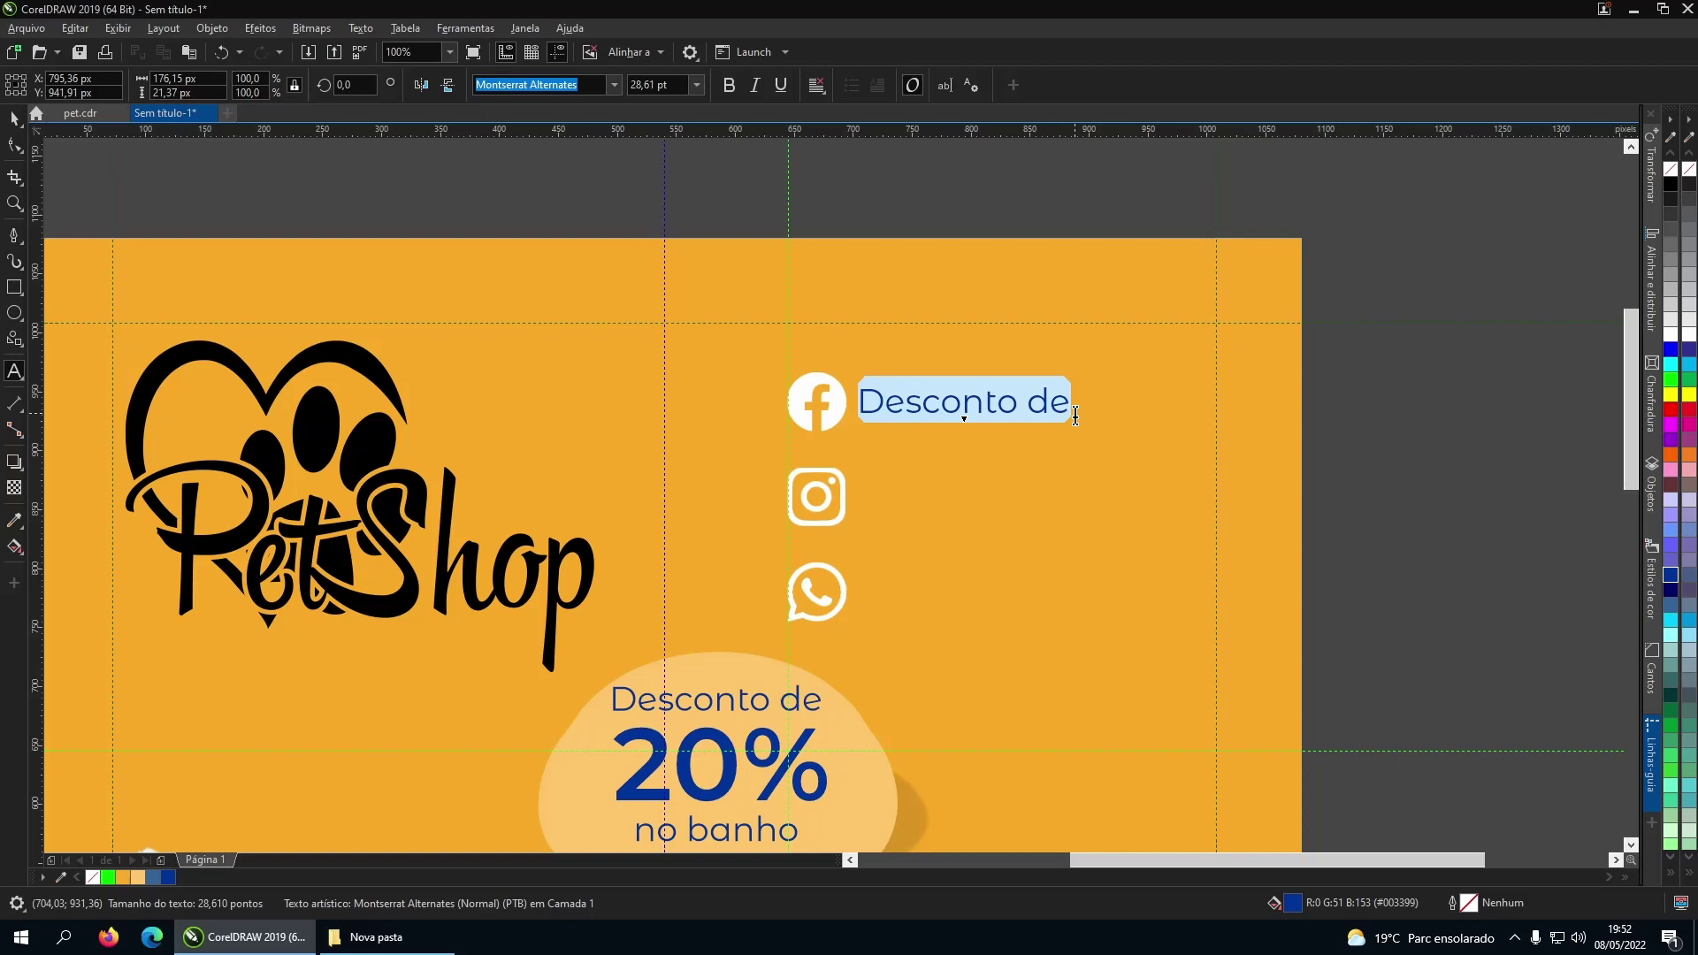
pyautogui.write('petshop')
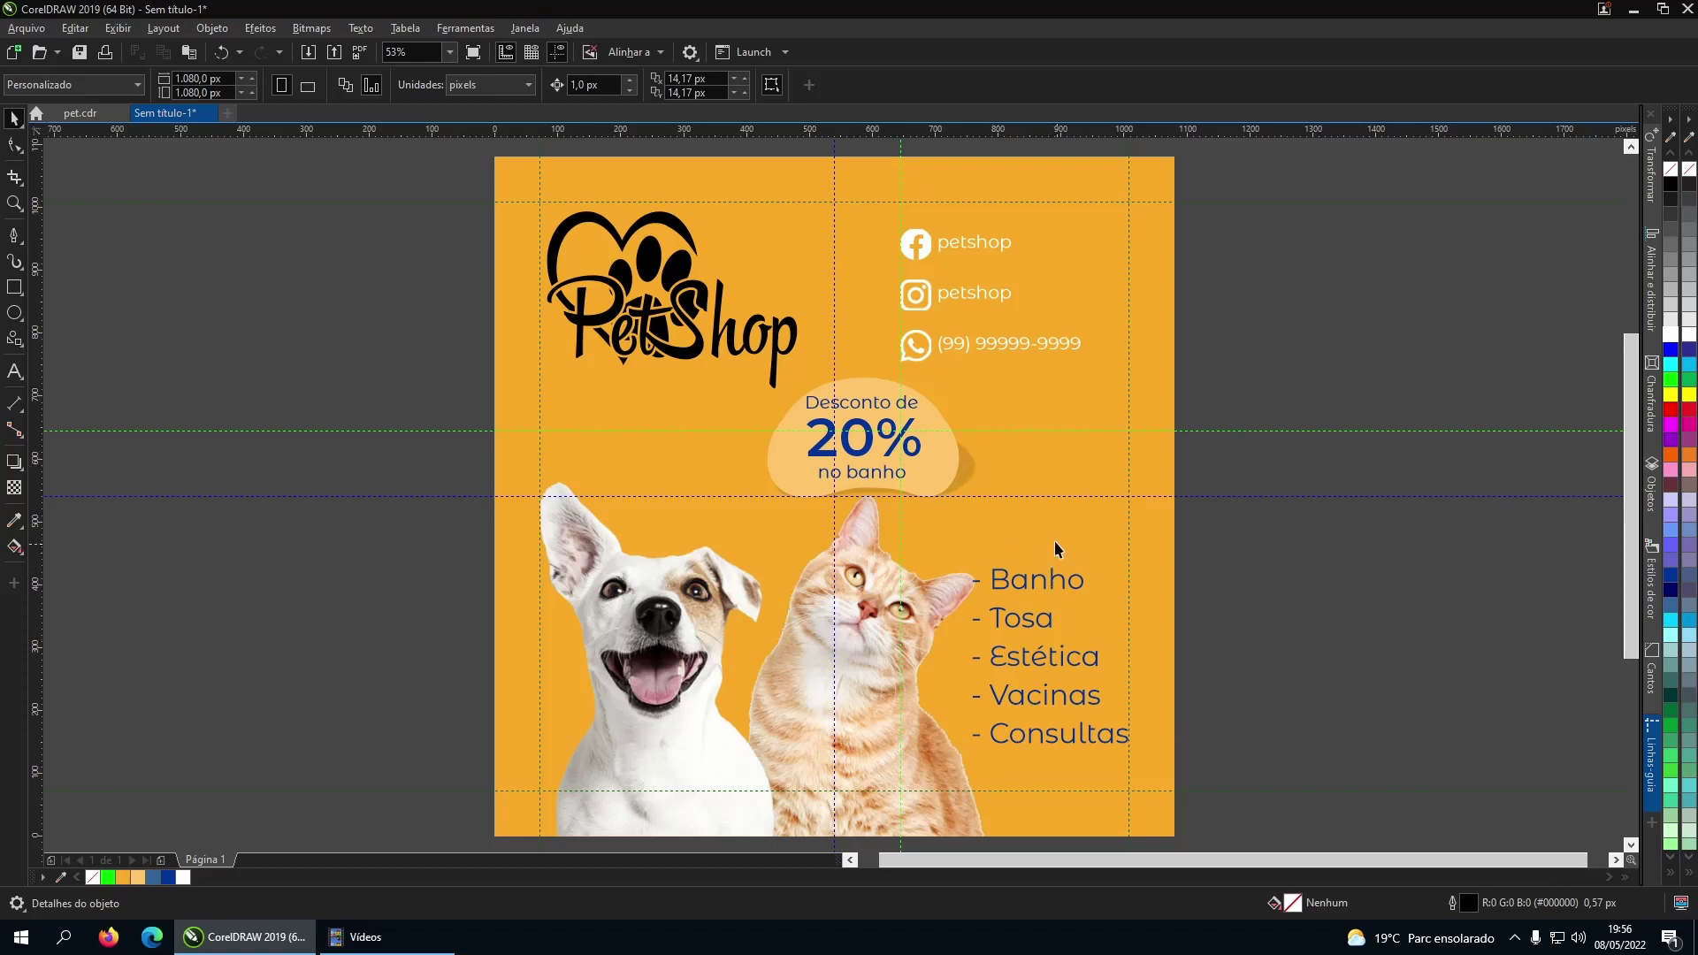
# Add the shop's address line as an edited copy of "Desconto de", centred horizontally near the lower edge of the page.
pyautogui.moveTo(855, 412); pyautogui.dragTo(677, 807)
pyautogui.hotkey('ctrl', 'shift', 't')
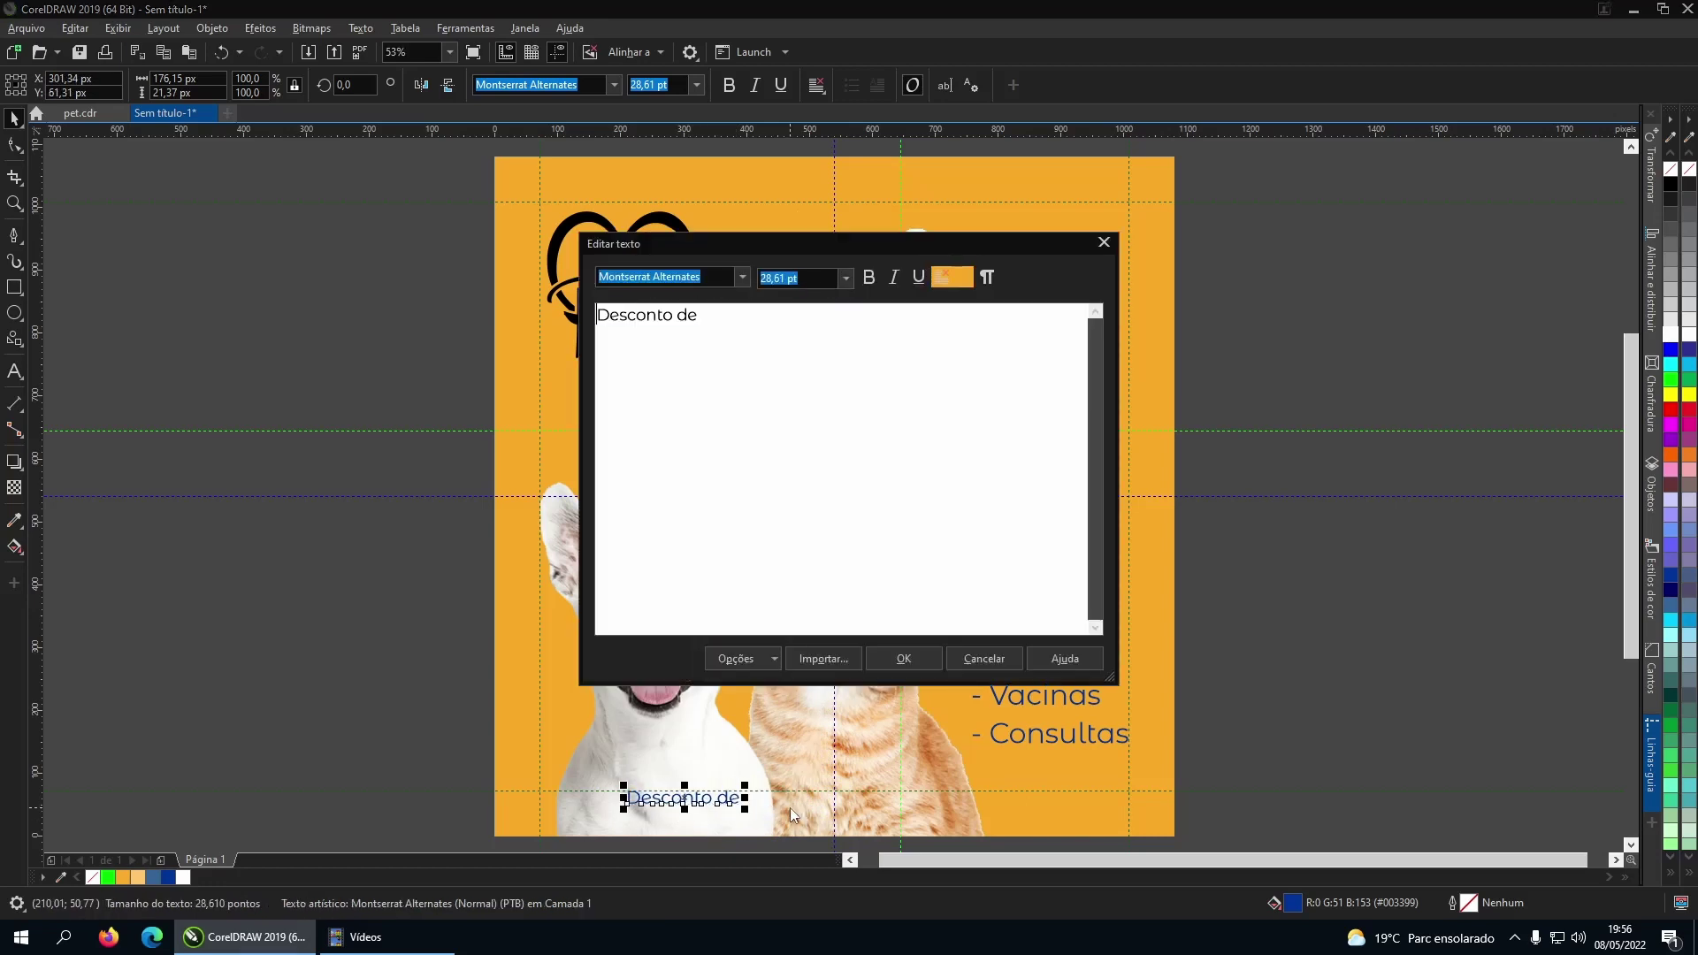
pyautogui.hotkey('ctrl', 'a')
pyautogui.write('Rua dos Pets, 10 - Centro - ')
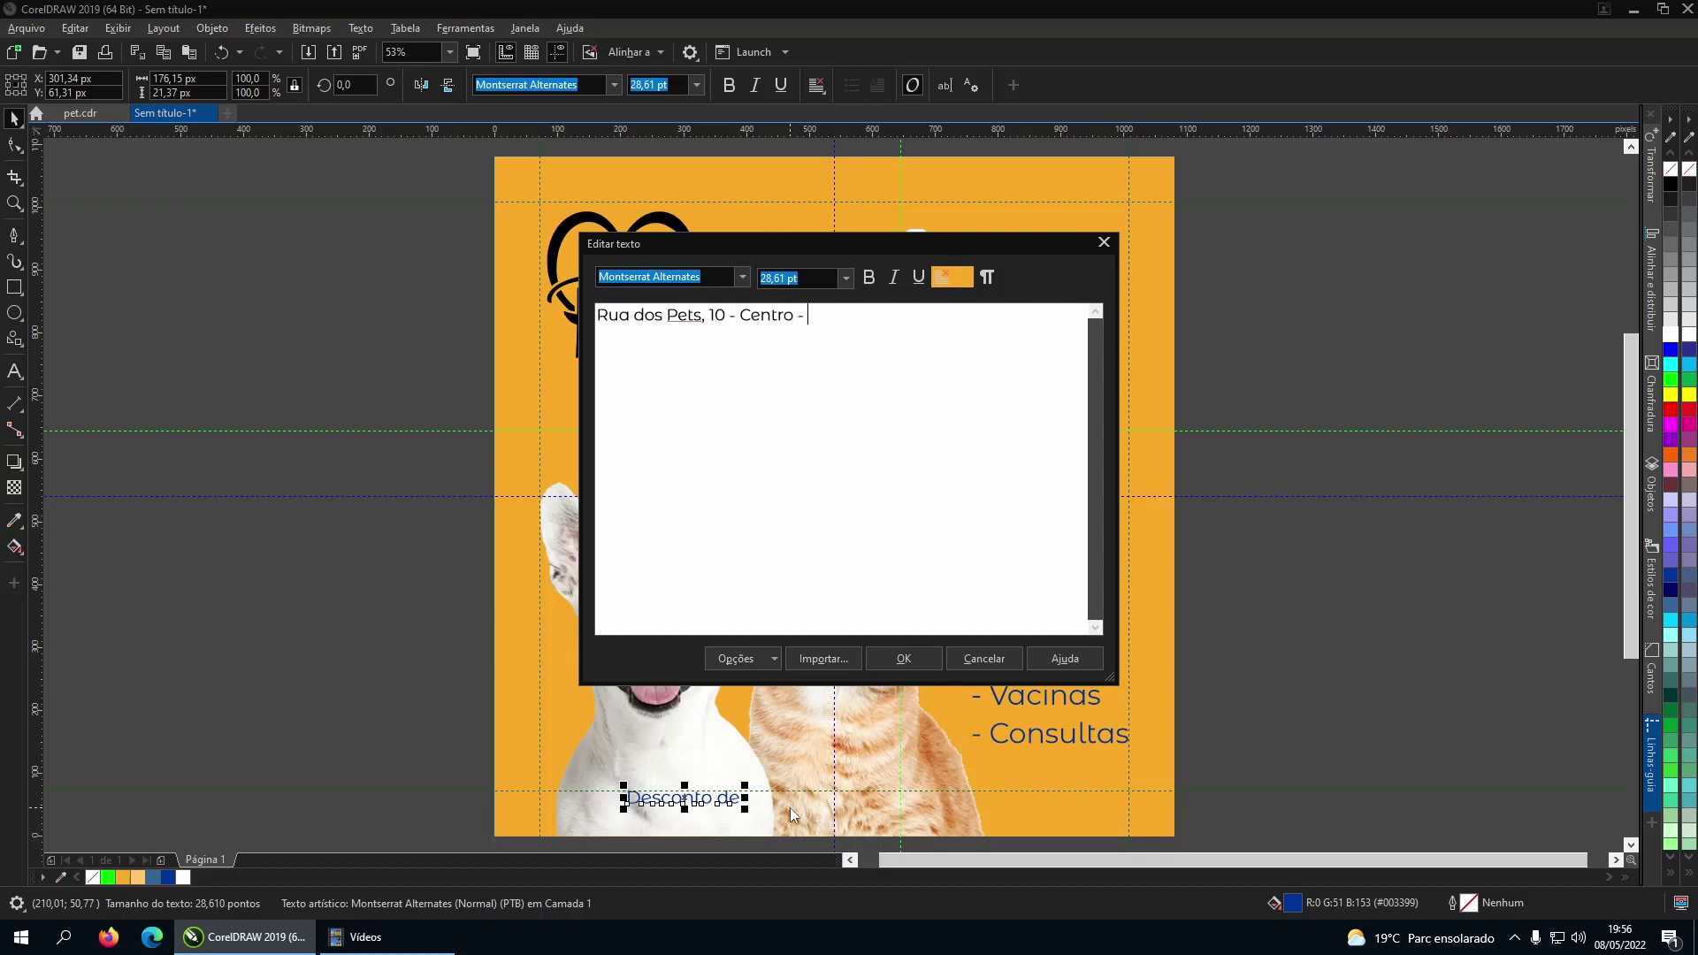
pyautogui.write('Cidade - Estado')
pyautogui.click(903, 659)
pyautogui.click(1168, 825)
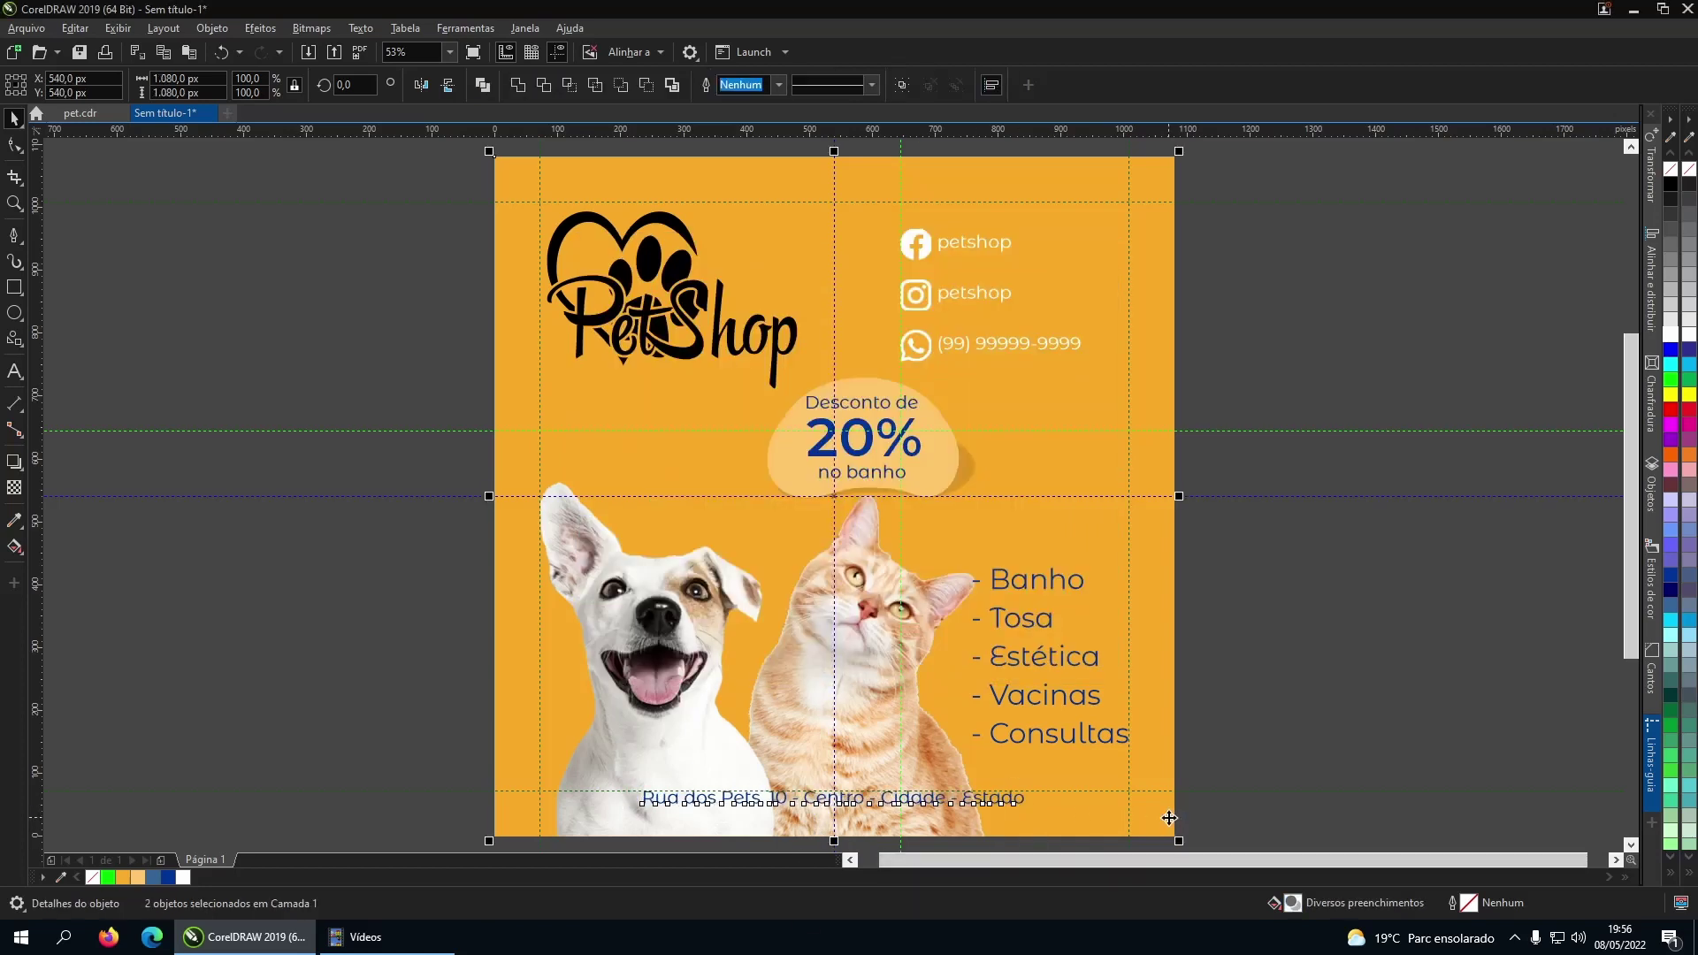
pyautogui.click(1274, 787)
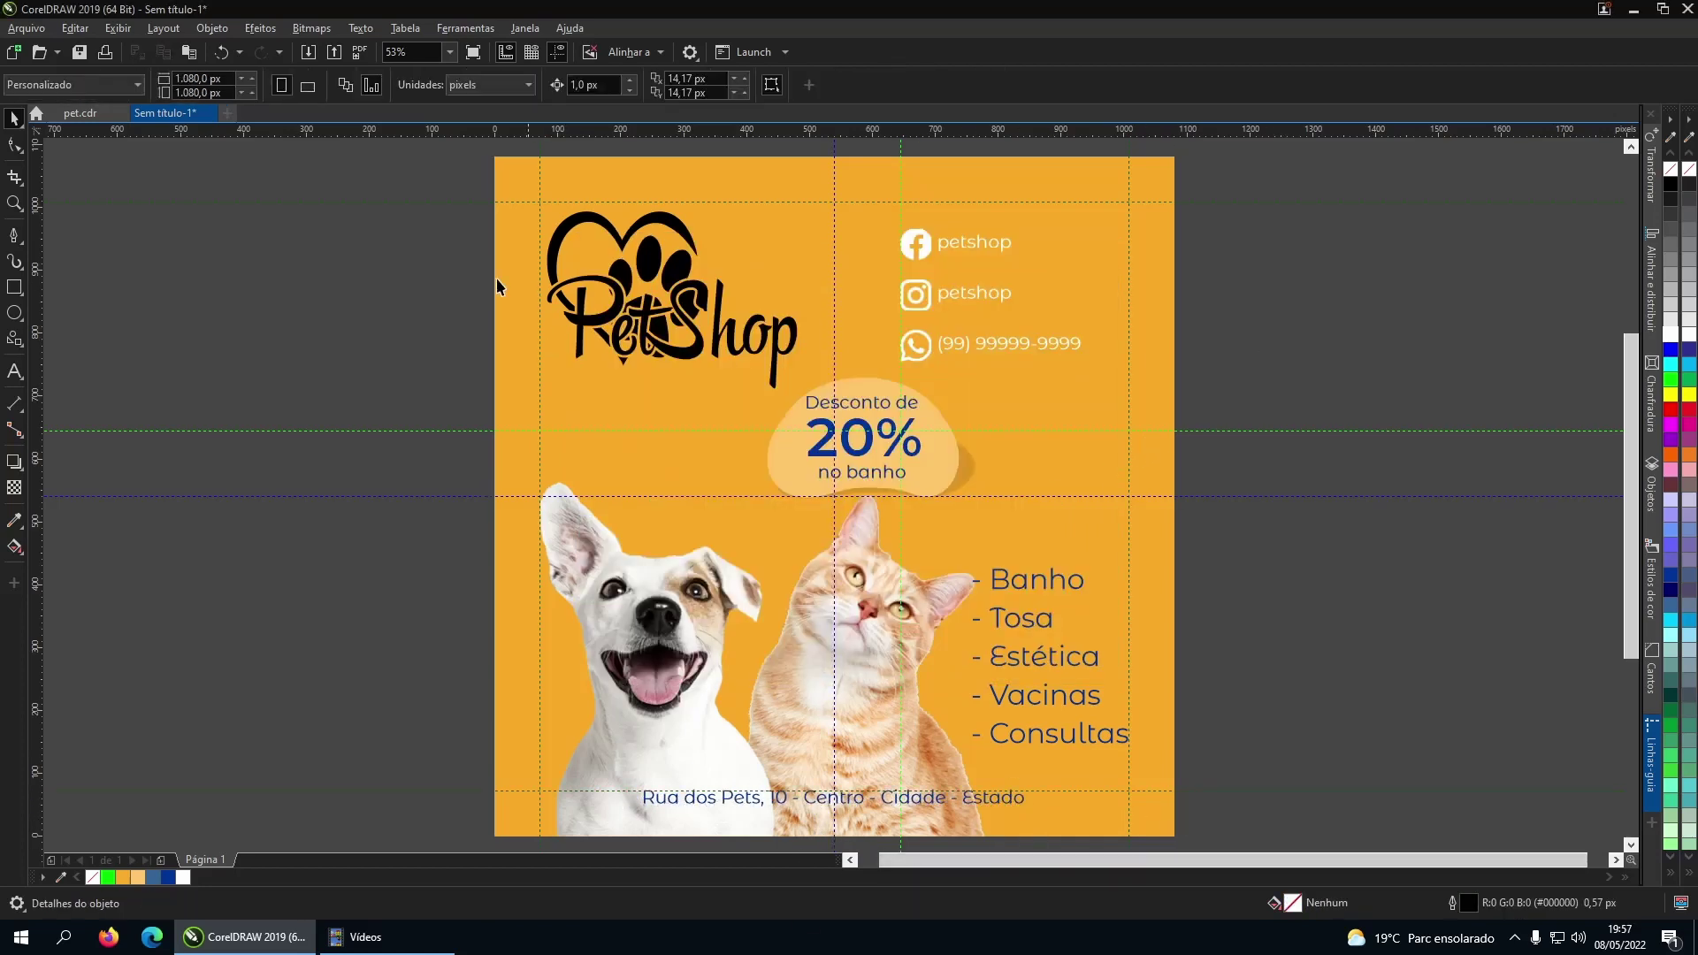
# Export the post to the desktop as a PNG named "flyer petshop" with the maintain-size option enabled.
pyautogui.click(334, 53)
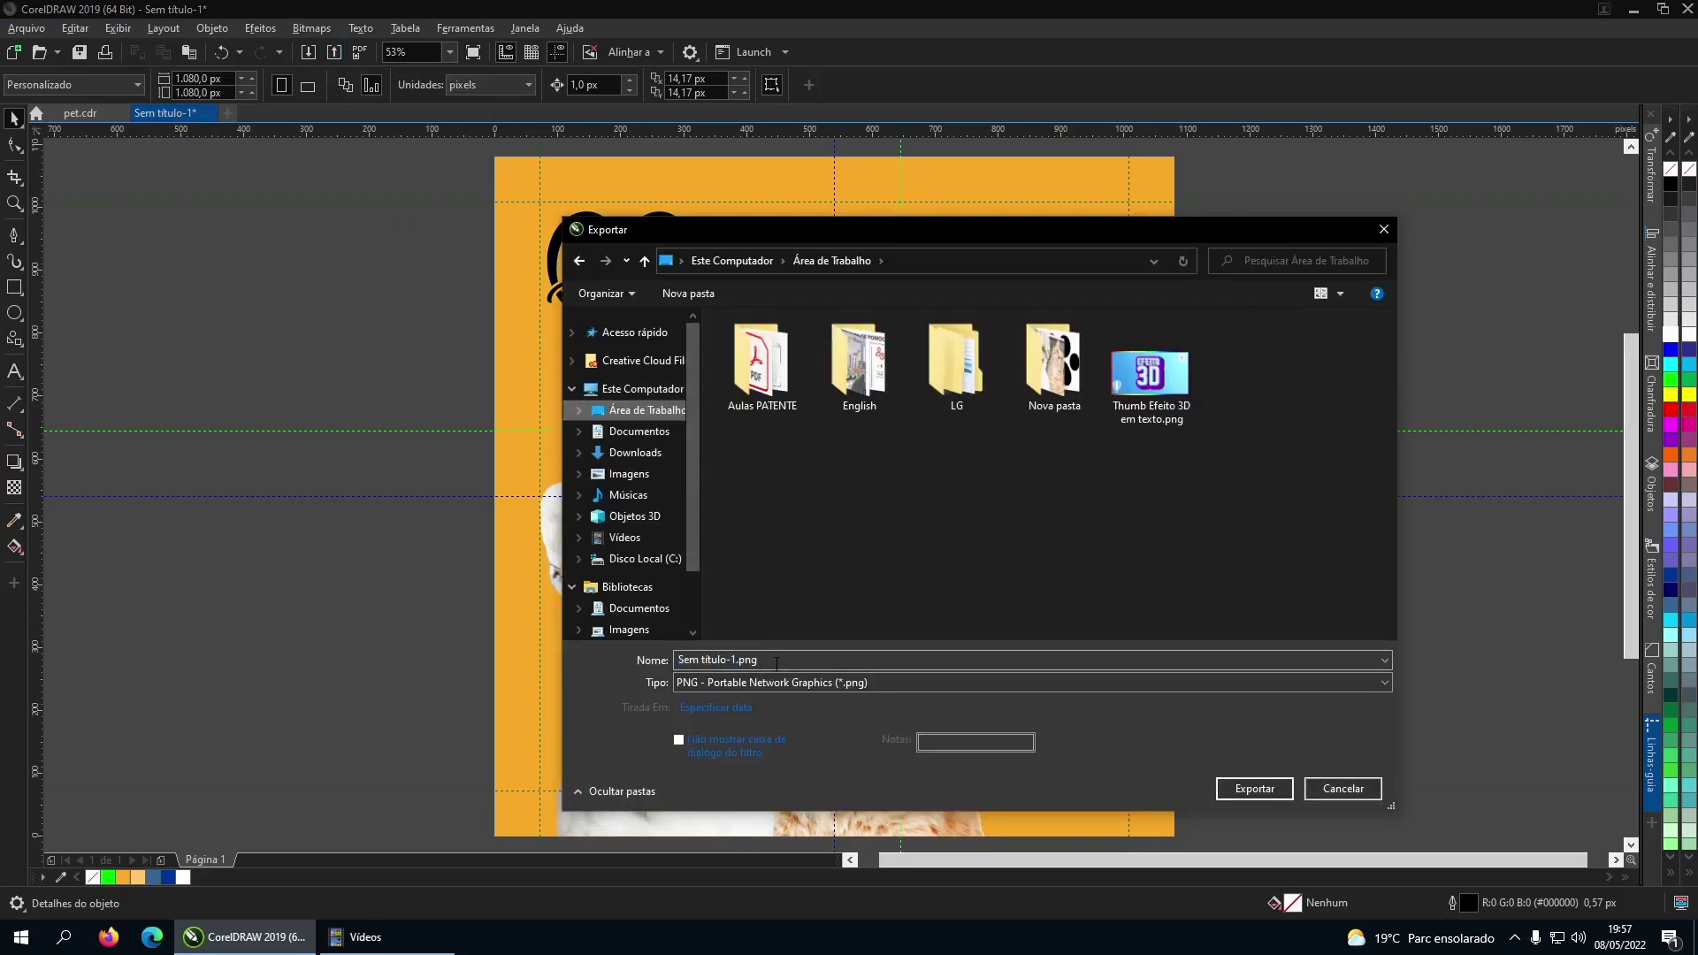
pyautogui.write('flywer')
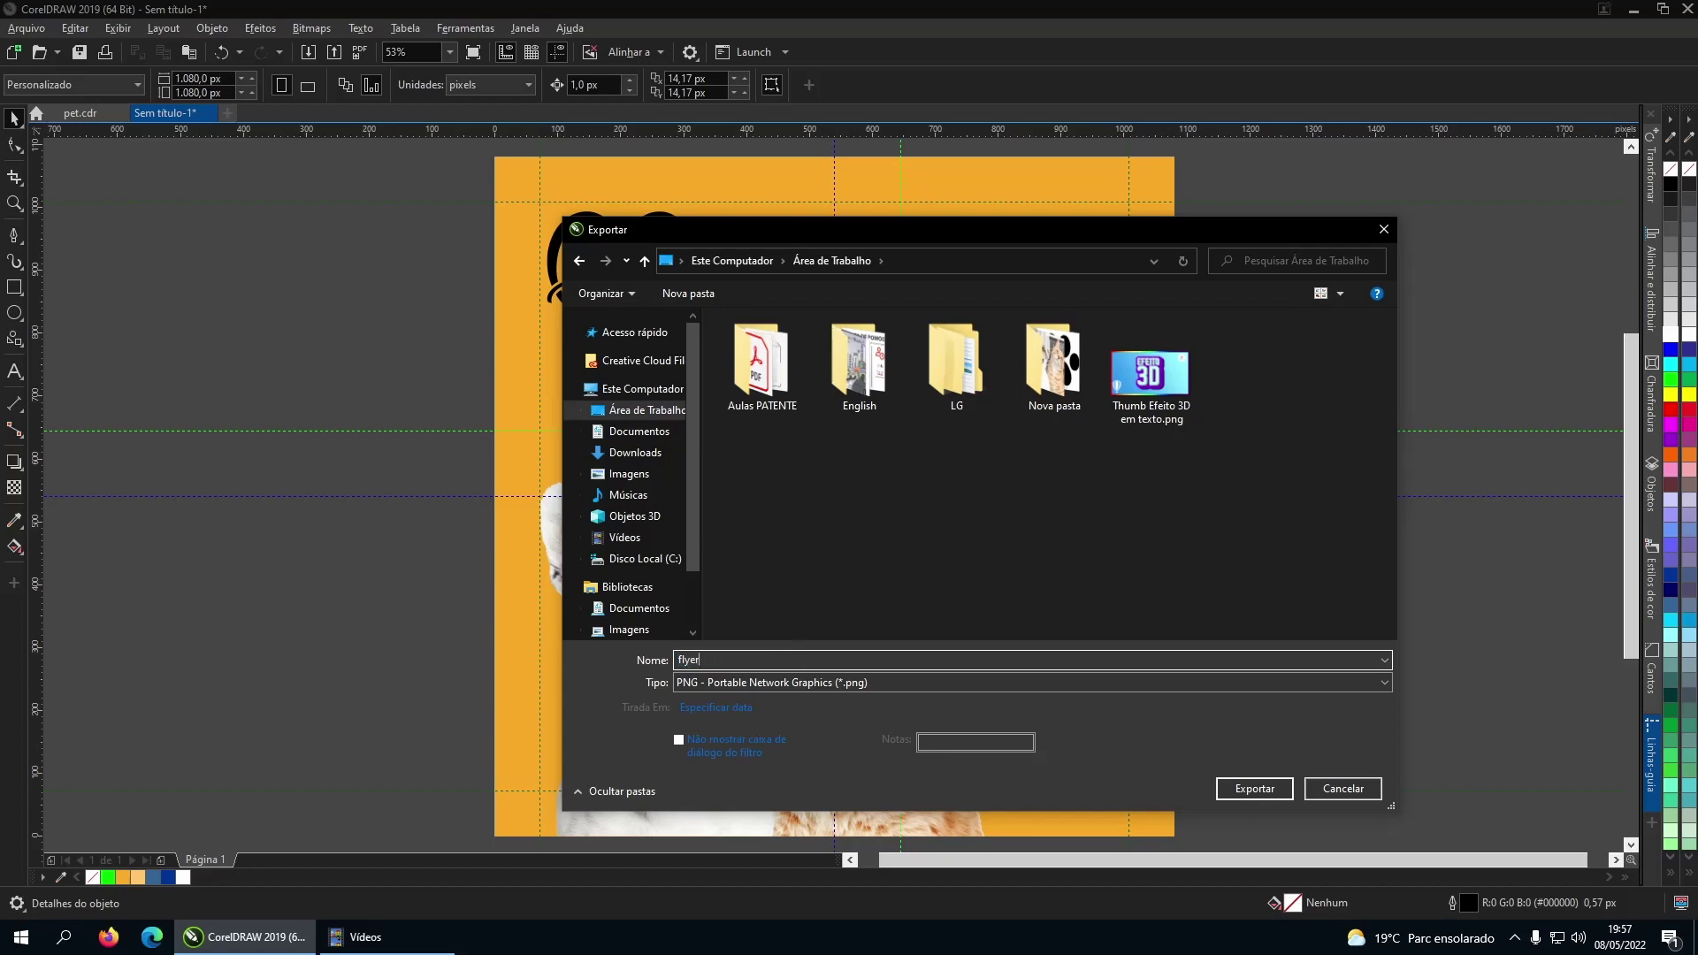
pyautogui.write(' pety')
pyautogui.write('hop')
pyautogui.click(699, 682)
pyautogui.click(699, 682)
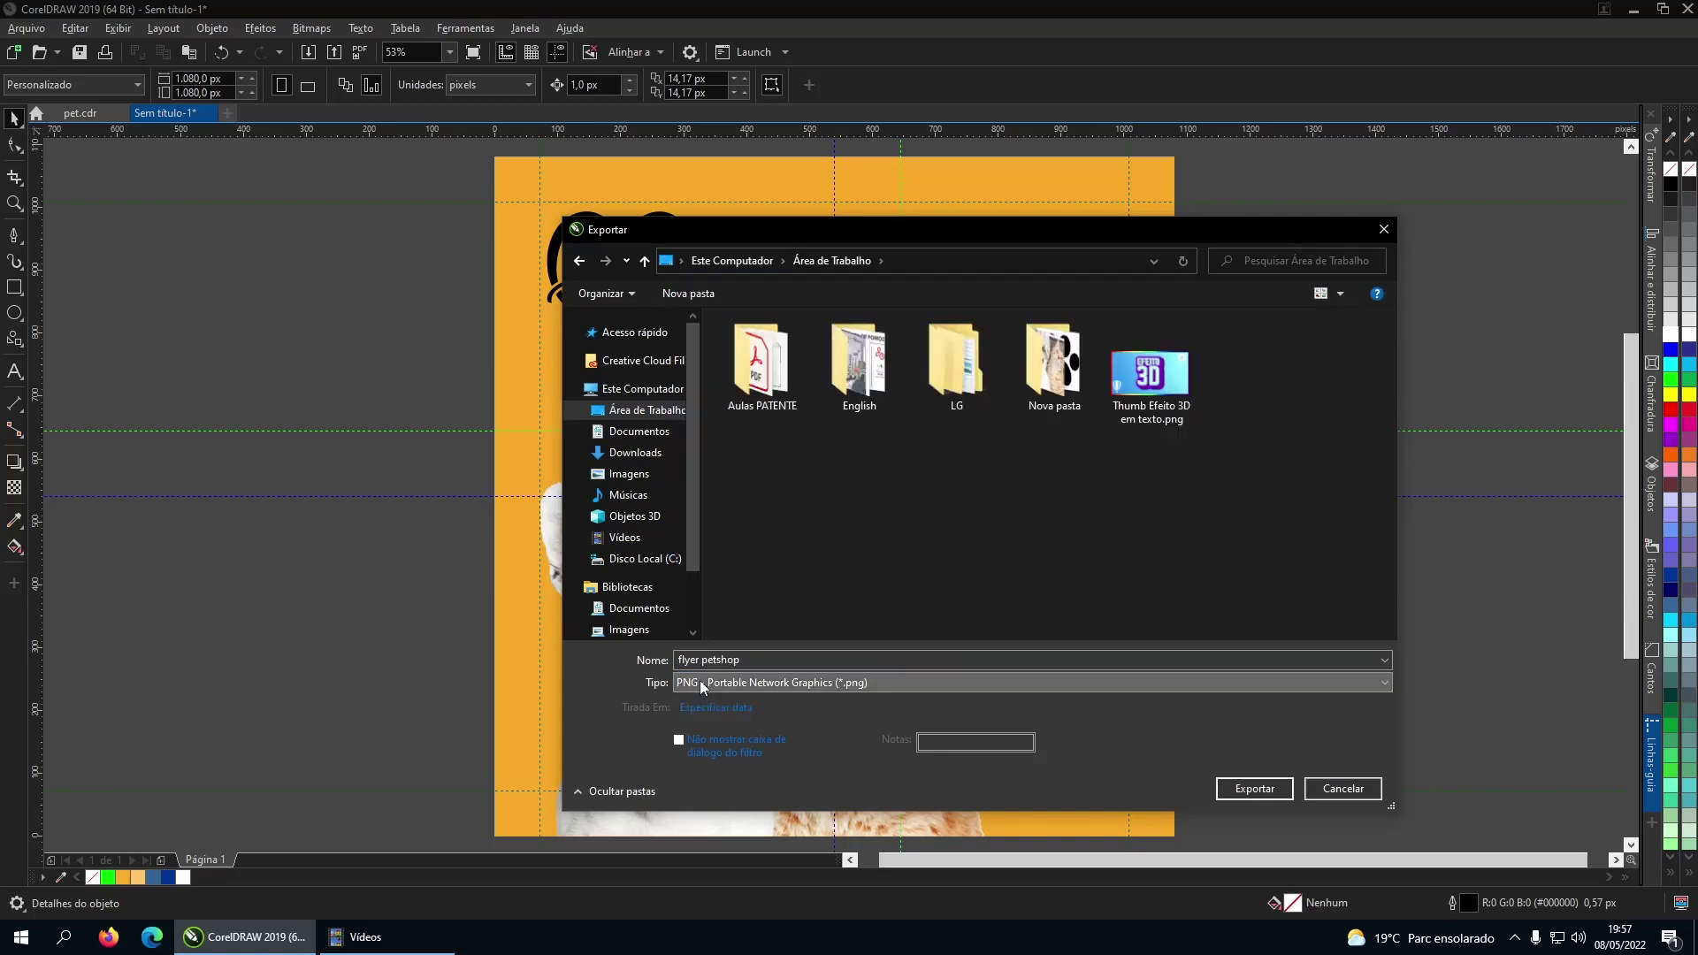
pyautogui.click(1254, 788)
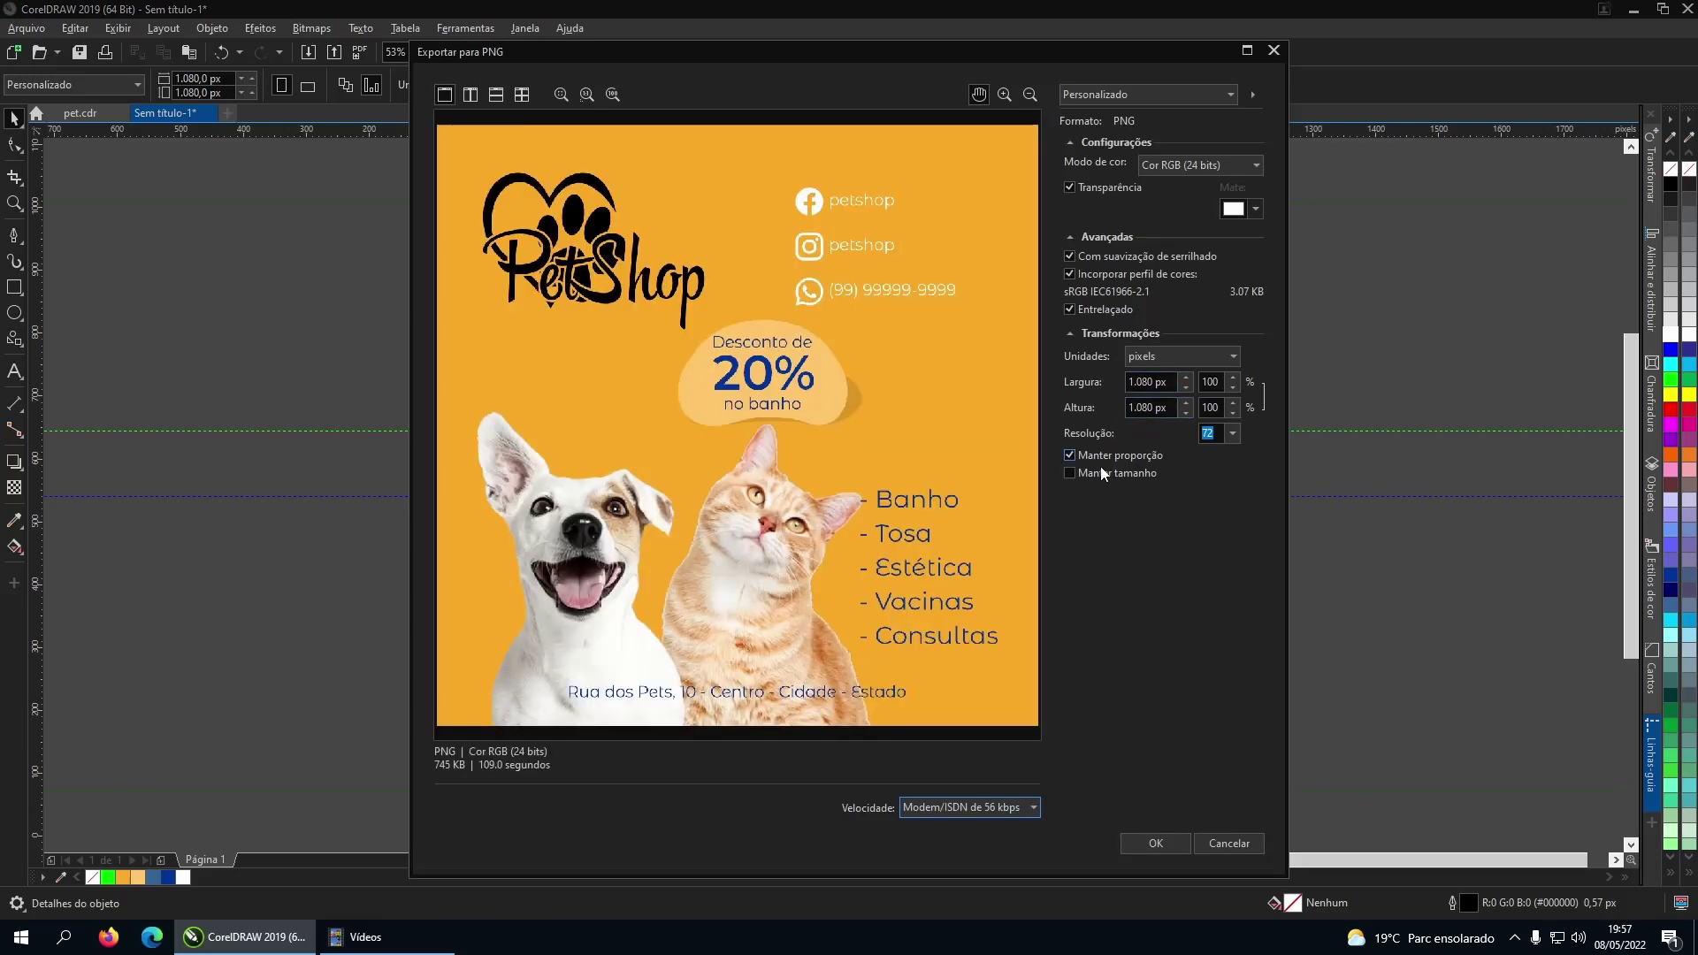
pyautogui.click(1106, 473)
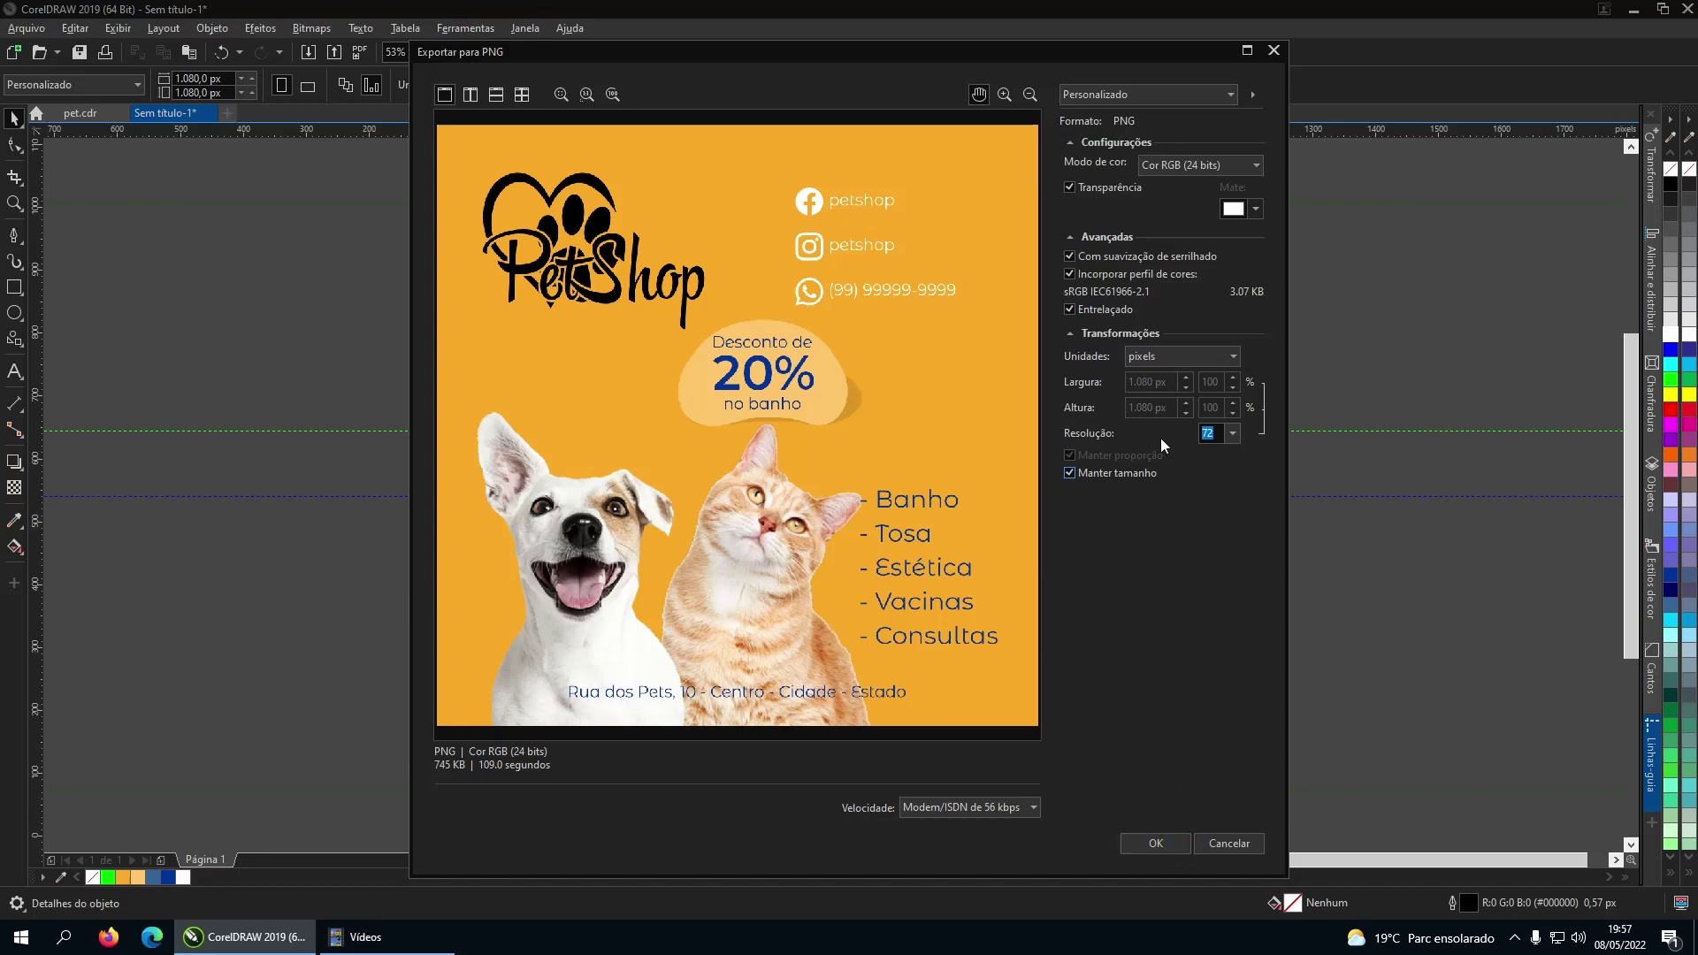
pyautogui.click(1153, 845)
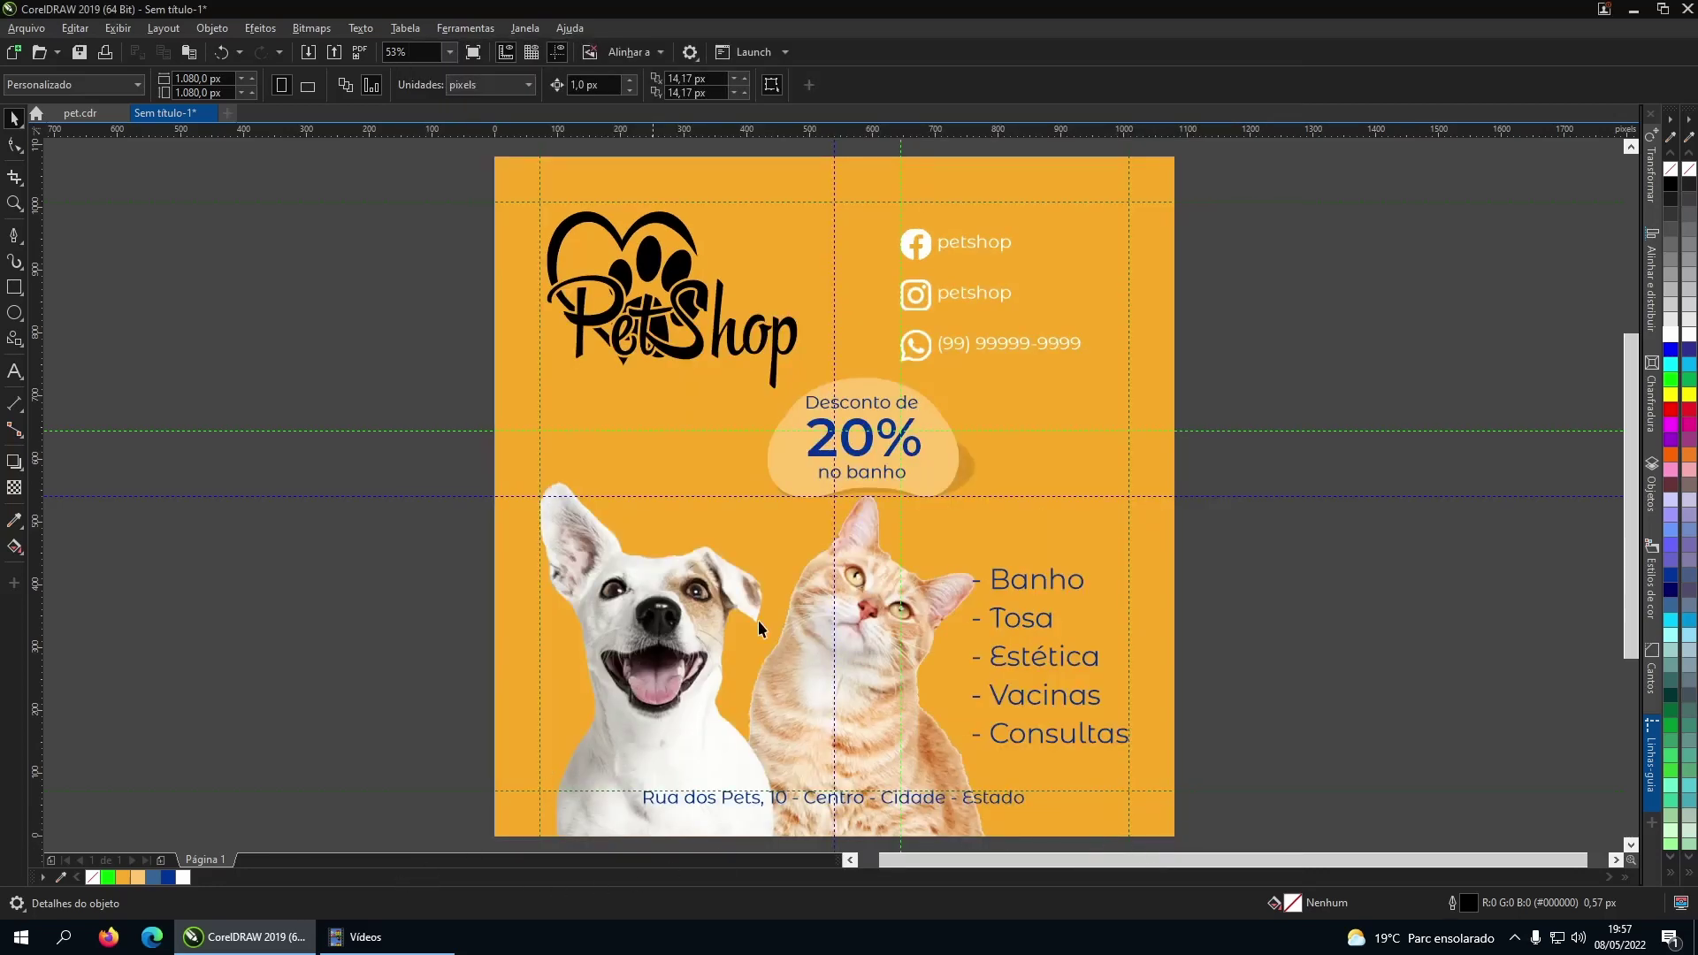
# Minimize the drawing program and open the exported flyer petshop.png from the desktop to check it.
pyautogui.click(1632, 10)
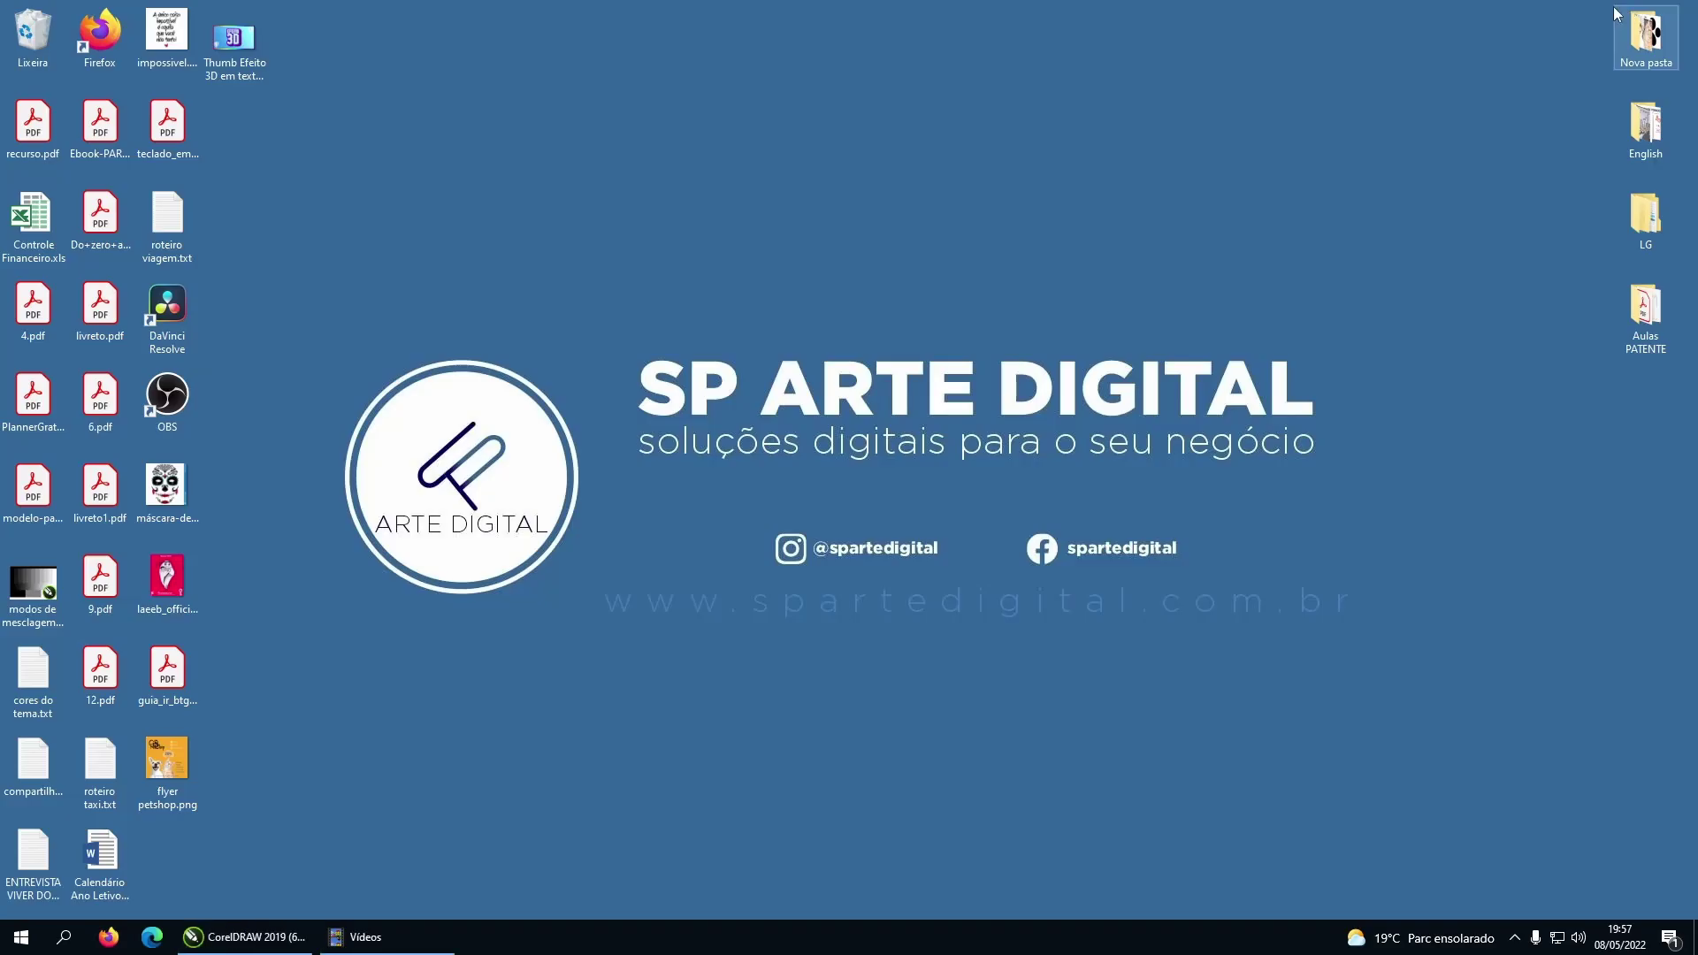
pyautogui.doubleClick(174, 777)
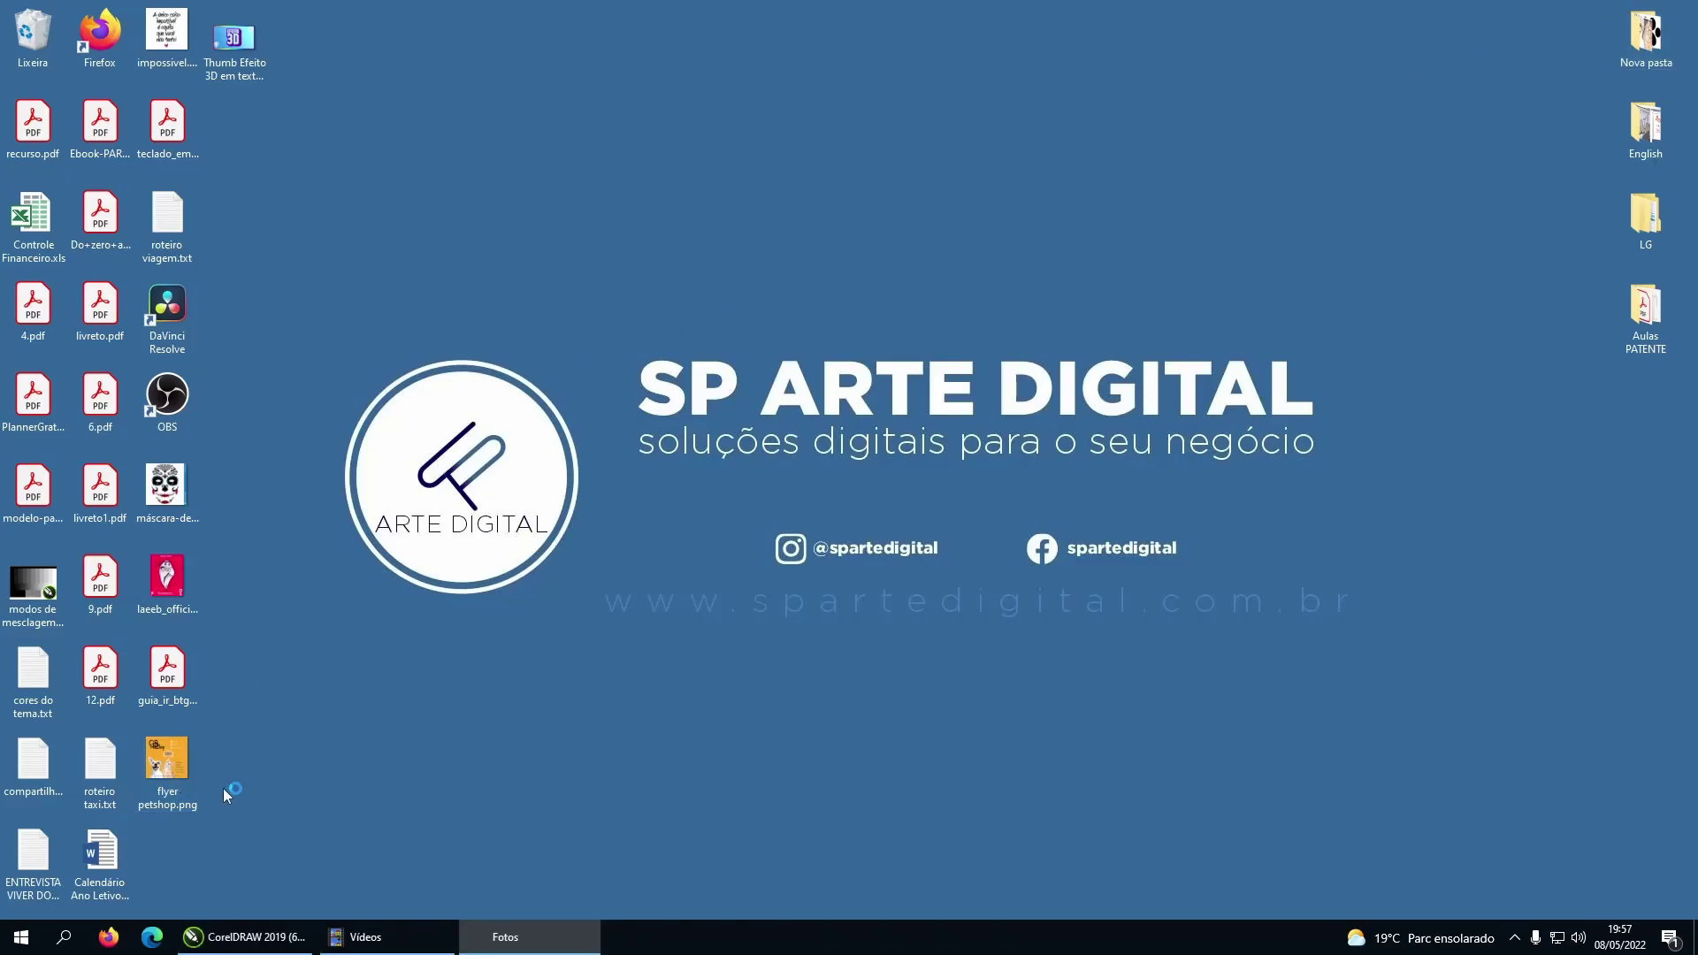